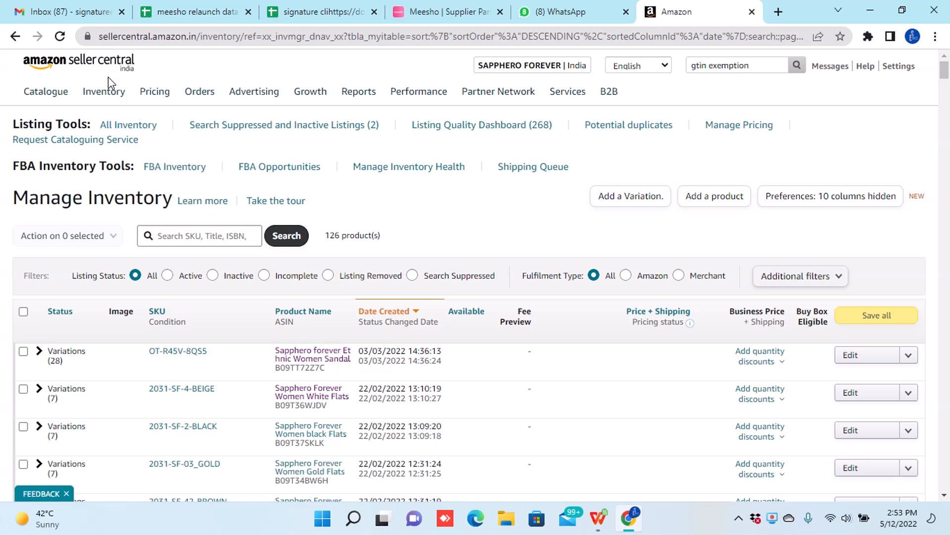
Step: Open the Add a Product page and review its catalogue search options and the About adding products section
{"action": "mouse_move", "coordinate": [105, 94]}
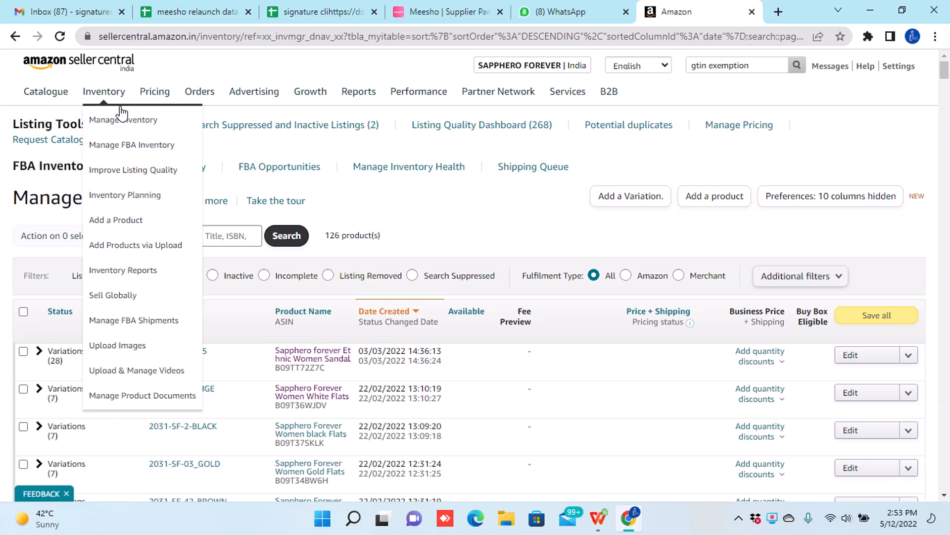
{"action": "left_click", "coordinate": [138, 227]}
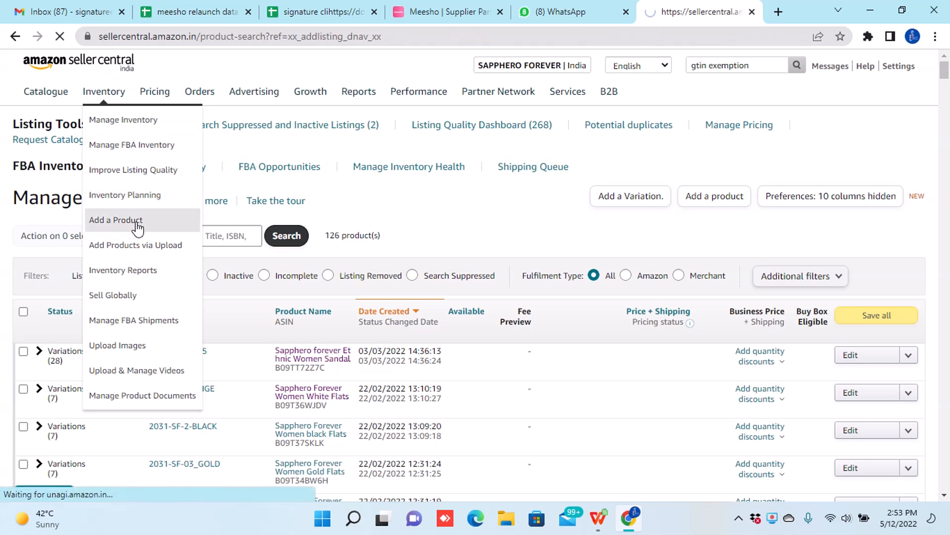
{"action": "mouse_move", "coordinate": [115, 97]}
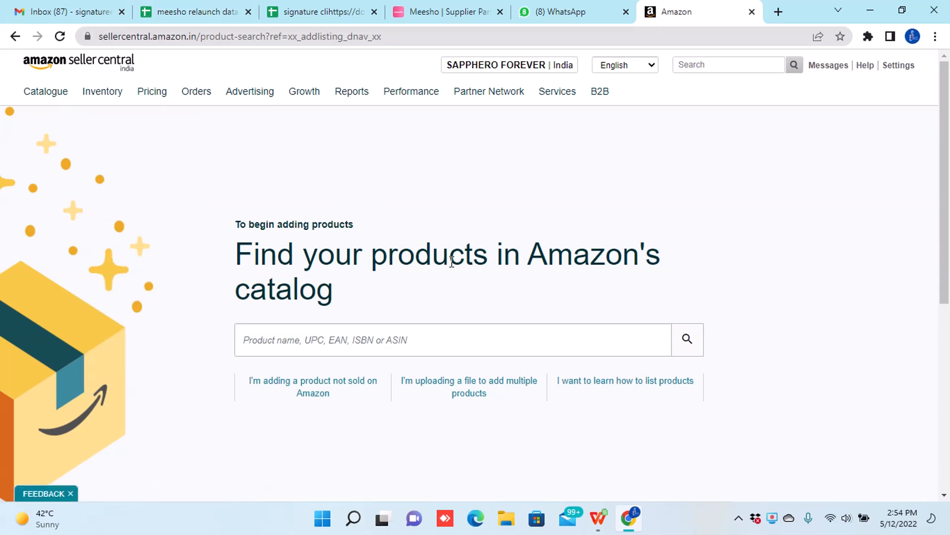
{"action": "scroll", "coordinate": [451, 262], "scroll_direction": "down", "scroll_amount": 5}
{"action": "scroll", "coordinate": [450, 262], "scroll_direction": "down", "scroll_amount": 2}
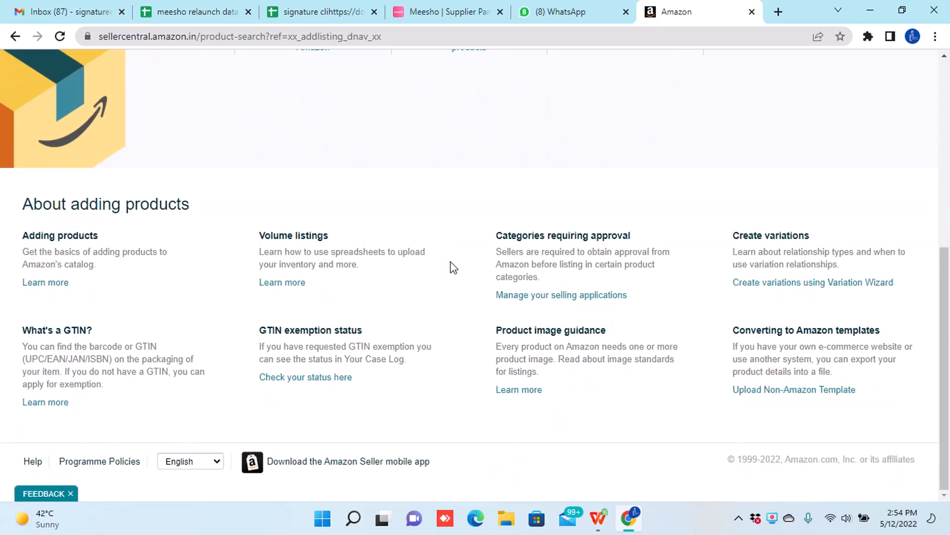
{"action": "scroll", "coordinate": [451, 261], "scroll_direction": "up", "scroll_amount": 7}
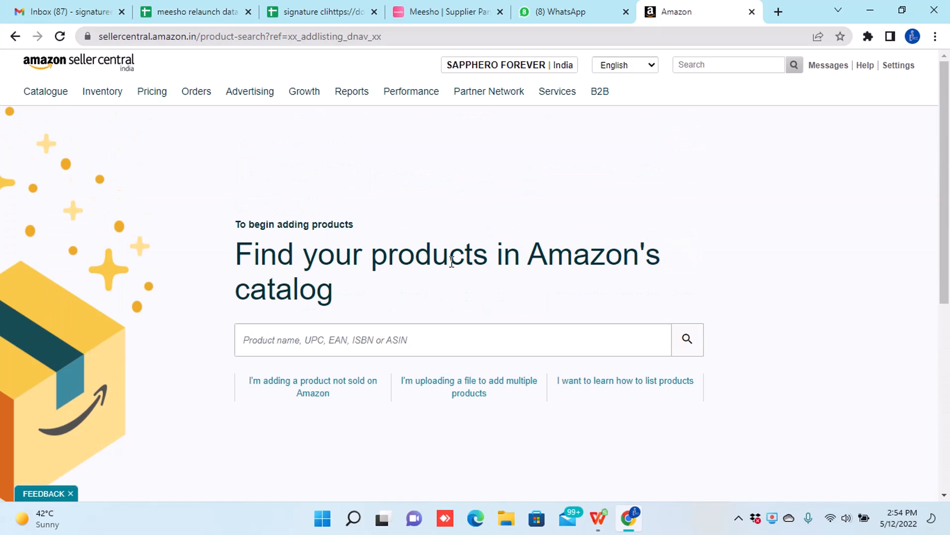
{"action": "scroll", "coordinate": [451, 262], "scroll_direction": "down", "scroll_amount": 6}
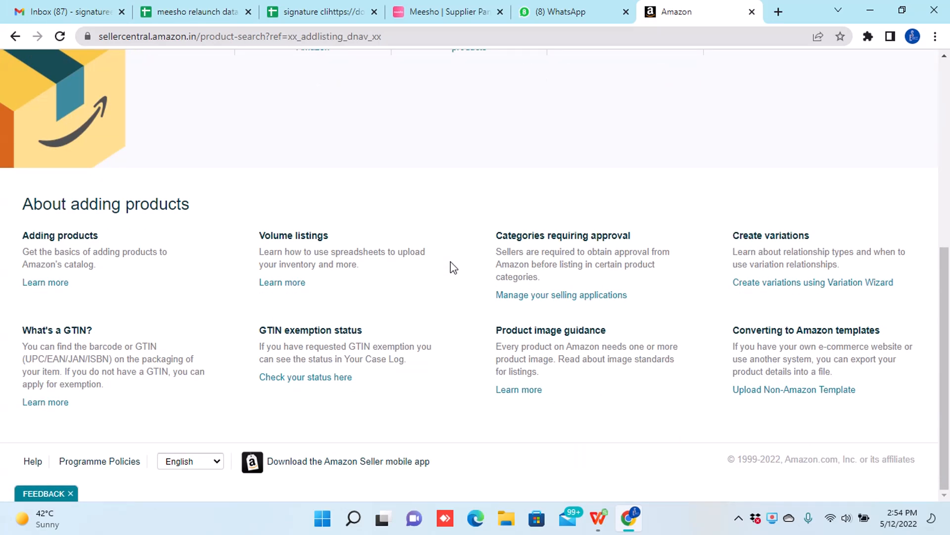
{"action": "scroll", "coordinate": [450, 262], "scroll_direction": "up", "scroll_amount": 6}
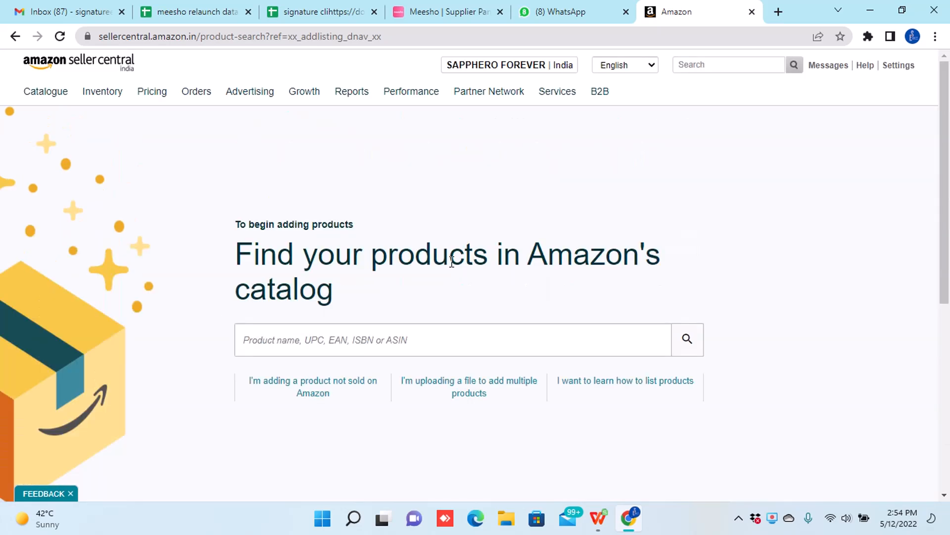
Step: Open the Add Products via Upload page for downloading an inventory file template
{"action": "mouse_move", "coordinate": [179, 110]}
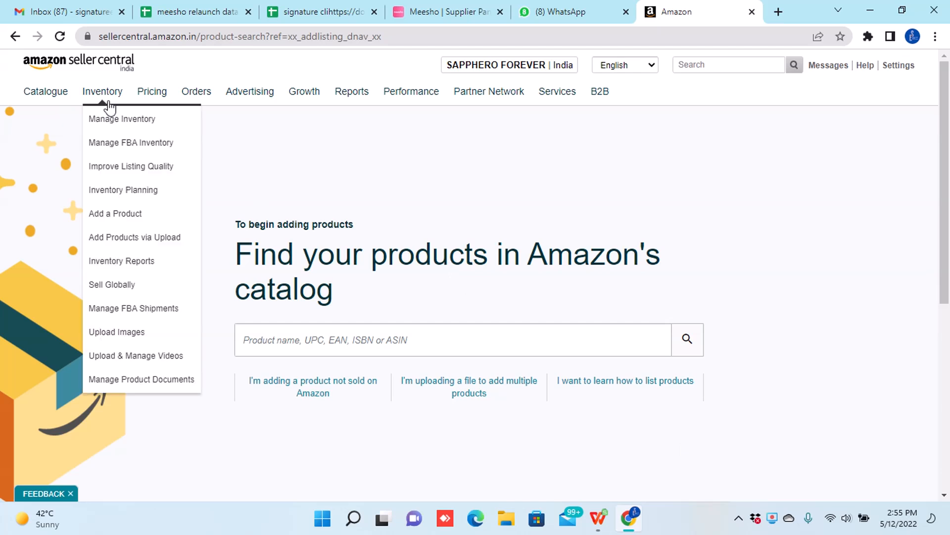
{"action": "left_click", "coordinate": [139, 246]}
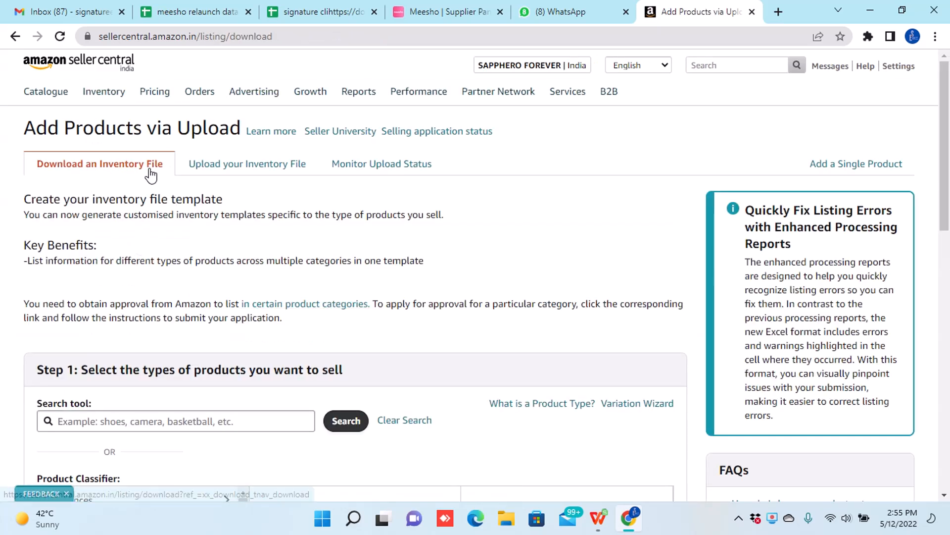
{"action": "scroll", "coordinate": [282, 419], "scroll_direction": "down", "scroll_amount": 6}
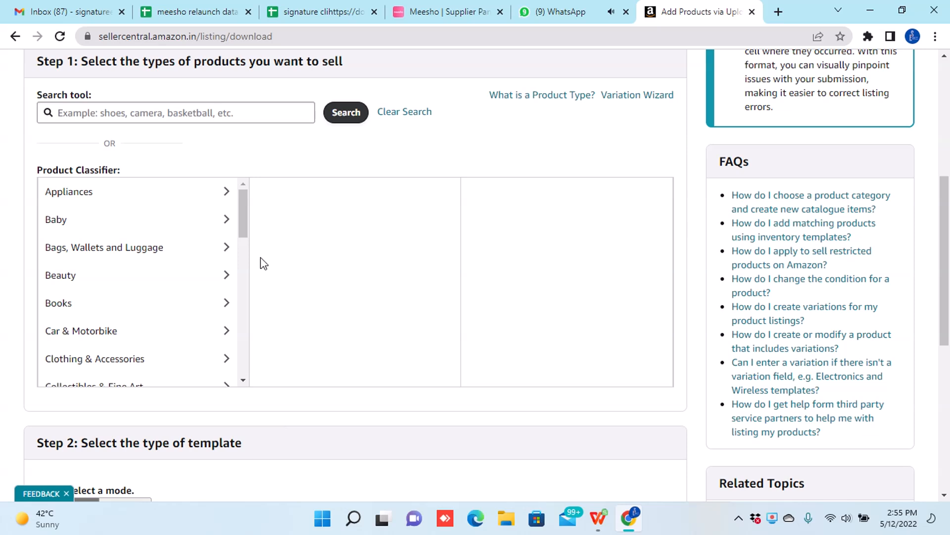
Step: Examine the inventory template page, from its introduction to the product type search and template type sections
{"action": "left_click", "coordinate": [149, 113]}
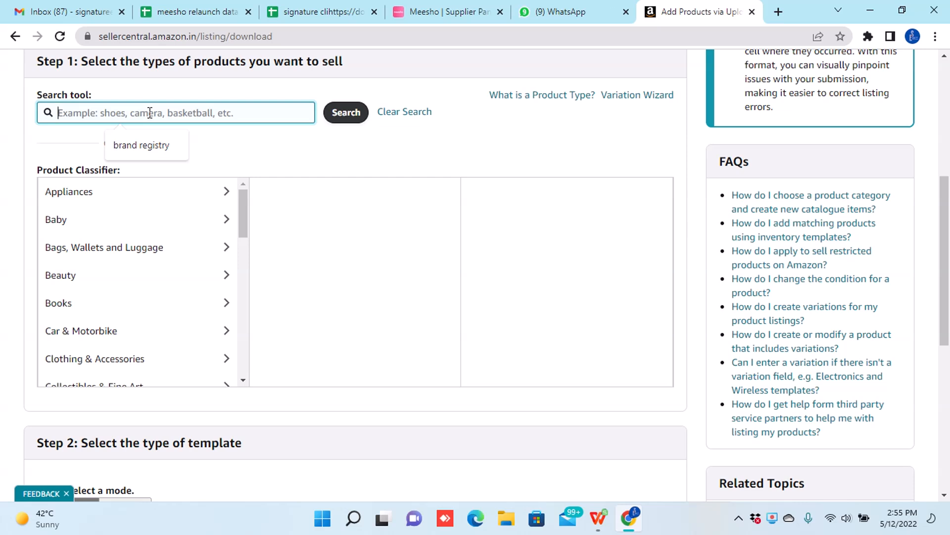
{"action": "scroll", "coordinate": [141, 331], "scroll_direction": "down", "scroll_amount": 3}
{"action": "scroll", "coordinate": [141, 331], "scroll_direction": "down", "scroll_amount": 12}
{"action": "scroll", "coordinate": [142, 331], "scroll_direction": "up", "scroll_amount": 8}
{"action": "scroll", "coordinate": [142, 331], "scroll_direction": "up", "scroll_amount": 3}
{"action": "scroll", "coordinate": [140, 381], "scroll_direction": "up", "scroll_amount": 10}
{"action": "scroll", "coordinate": [140, 382], "scroll_direction": "down", "scroll_amount": 3}
{"action": "scroll", "coordinate": [140, 381], "scroll_direction": "down", "scroll_amount": 2}
{"action": "scroll", "coordinate": [141, 383], "scroll_direction": "up", "scroll_amount": 2}
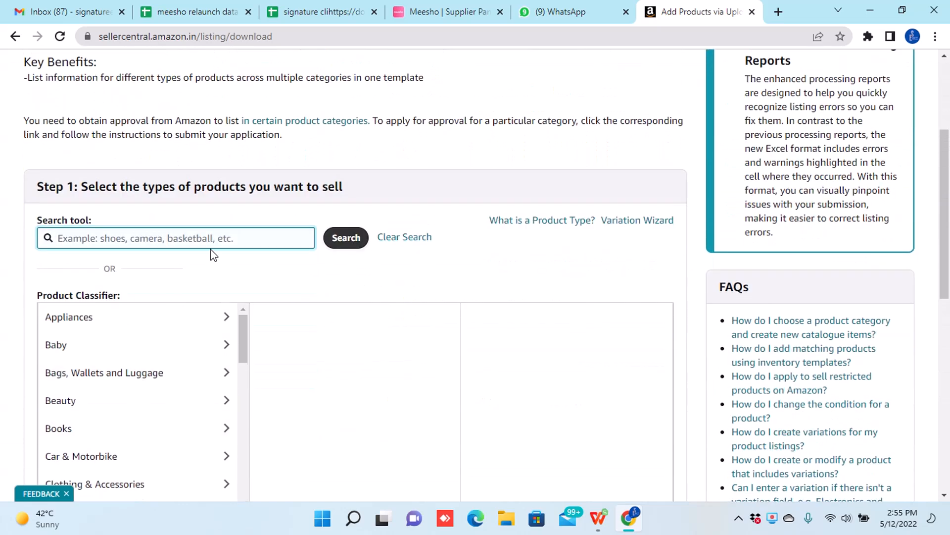
Step: Search the product types for "sandal"
{"action": "left_click", "coordinate": [145, 238]}
{"action": "type", "text": "sandal"}
{"action": "key", "text": "Return"}
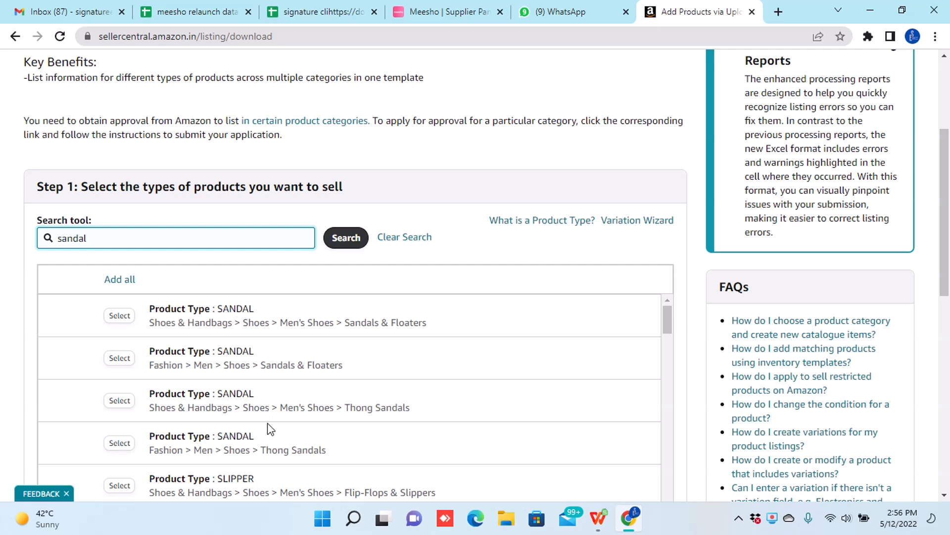
Step: Review the matching product types and select SANDAL under Fashion > Women > Shoes > Fashion Sandals
{"action": "scroll", "coordinate": [270, 429], "scroll_direction": "down", "scroll_amount": 1}
{"action": "scroll", "coordinate": [269, 429], "scroll_direction": "up", "scroll_amount": 1}
{"action": "scroll", "coordinate": [254, 431], "scroll_direction": "down", "scroll_amount": 1}
{"action": "scroll", "coordinate": [253, 431], "scroll_direction": "down", "scroll_amount": 1}
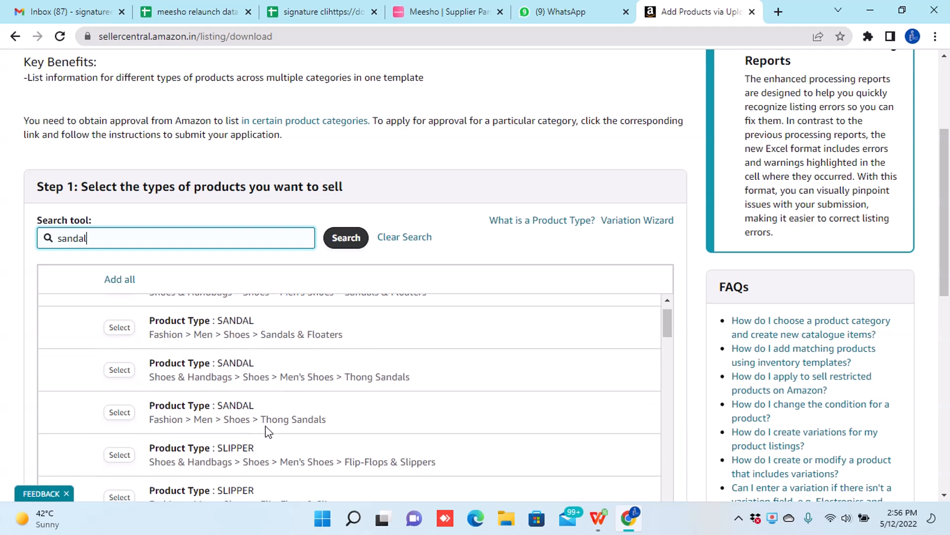
{"action": "scroll", "coordinate": [266, 426], "scroll_direction": "down", "scroll_amount": 4}
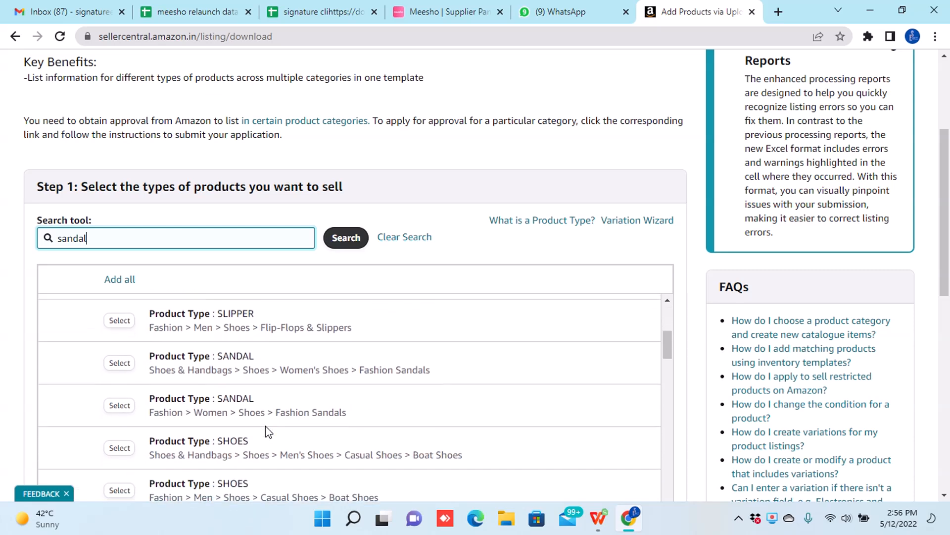
{"action": "scroll", "coordinate": [265, 425], "scroll_direction": "down", "scroll_amount": 5}
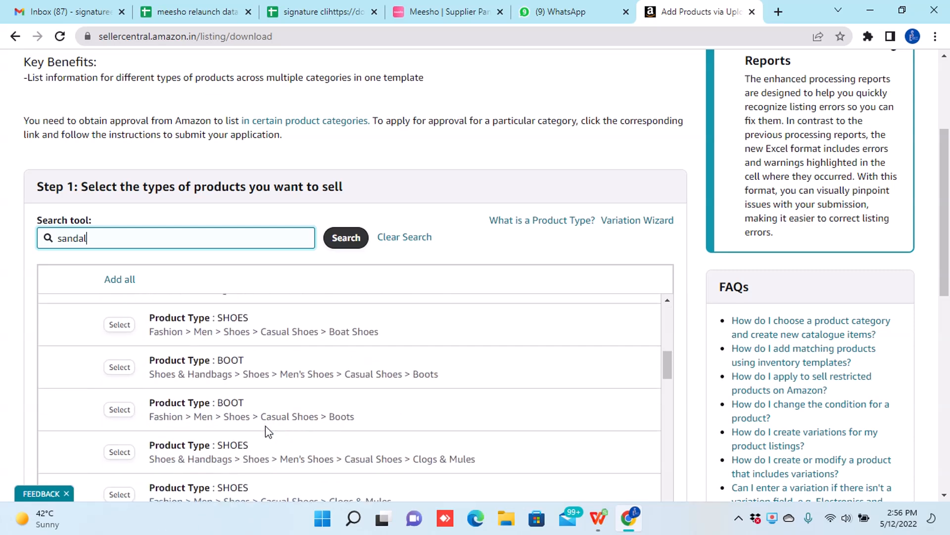
{"action": "scroll", "coordinate": [265, 425], "scroll_direction": "down", "scroll_amount": 4}
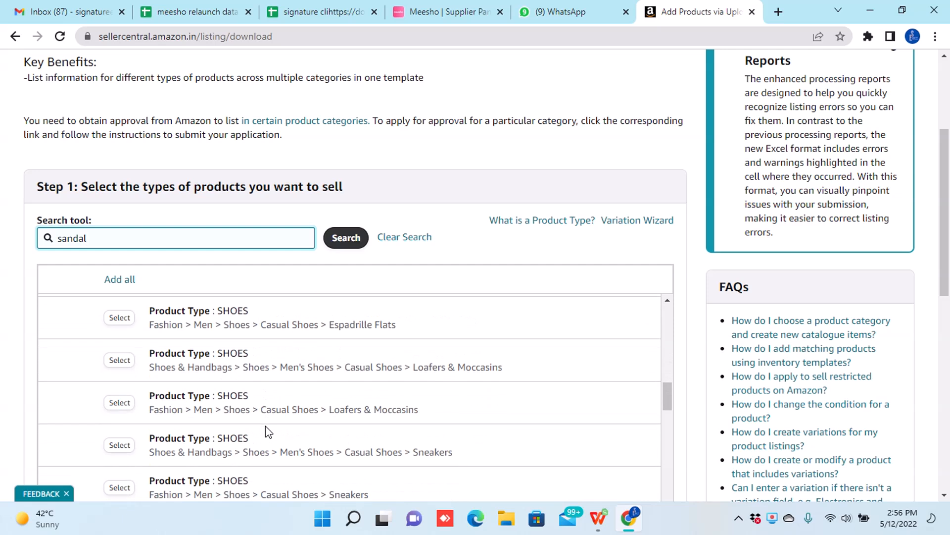
{"action": "scroll", "coordinate": [265, 425], "scroll_direction": "down", "scroll_amount": 5}
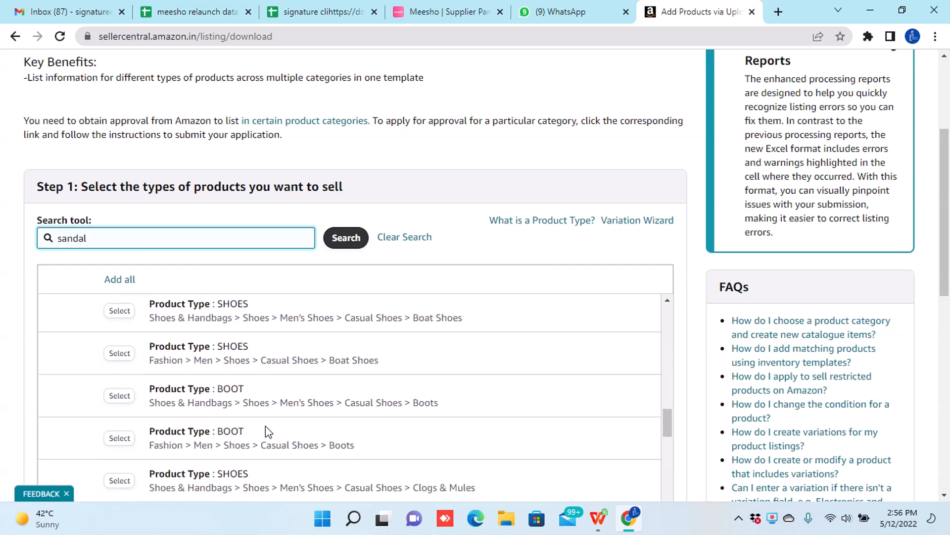
{"action": "scroll", "coordinate": [265, 426], "scroll_direction": "down", "scroll_amount": 2}
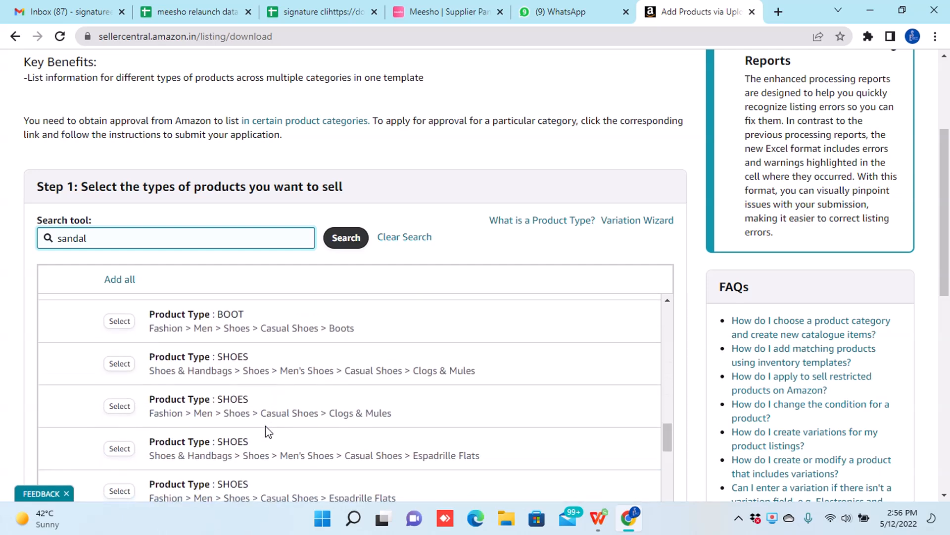
{"action": "scroll", "coordinate": [265, 426], "scroll_direction": "down", "scroll_amount": 3}
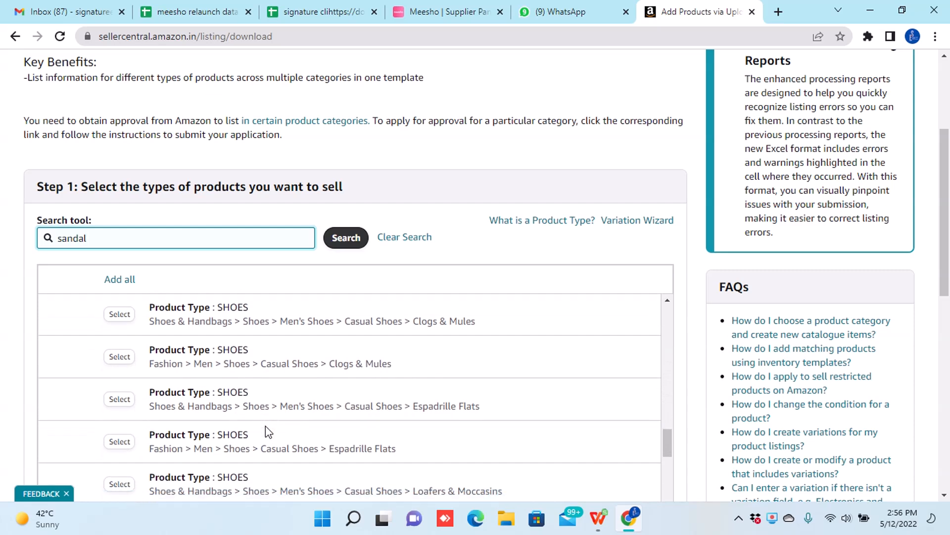
{"action": "scroll", "coordinate": [266, 426], "scroll_direction": "down", "scroll_amount": 5}
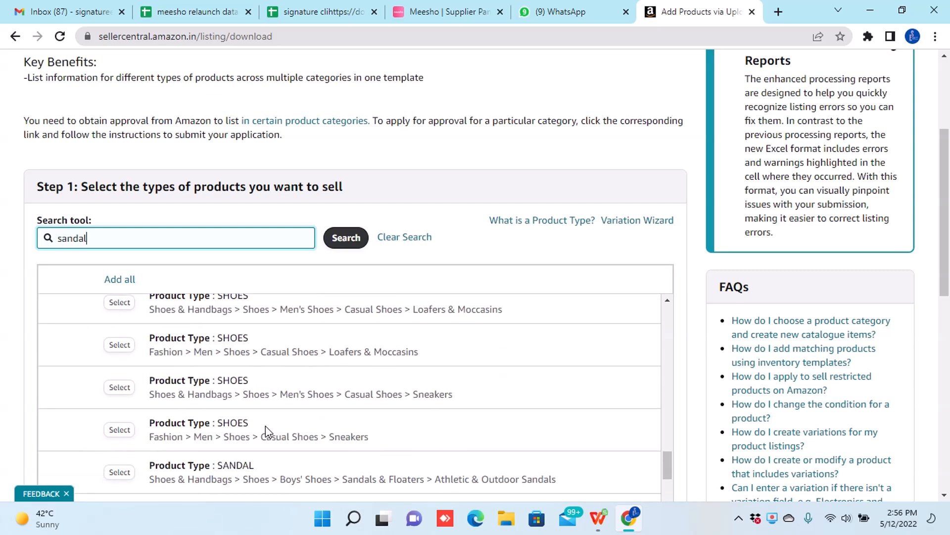
{"action": "scroll", "coordinate": [266, 426], "scroll_direction": "down", "scroll_amount": 2}
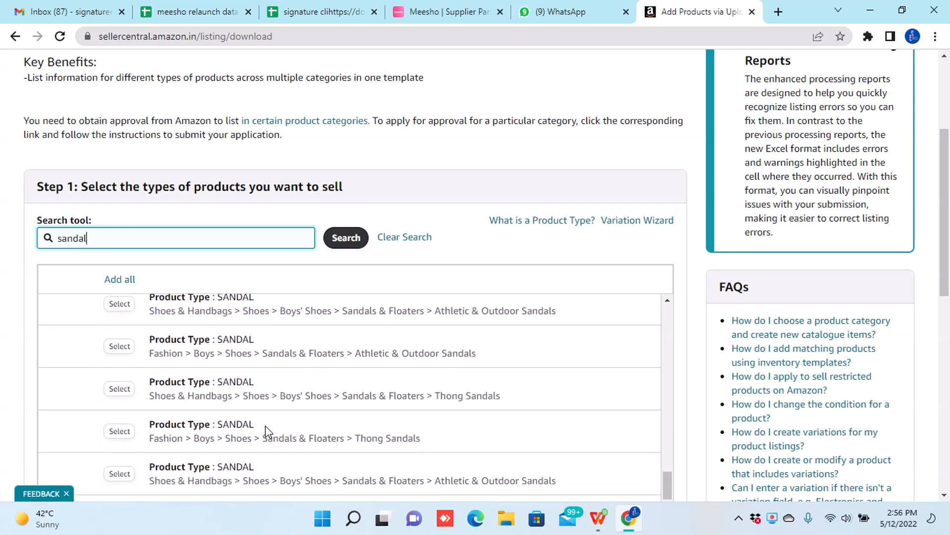
{"action": "scroll", "coordinate": [265, 425], "scroll_direction": "down", "scroll_amount": 3}
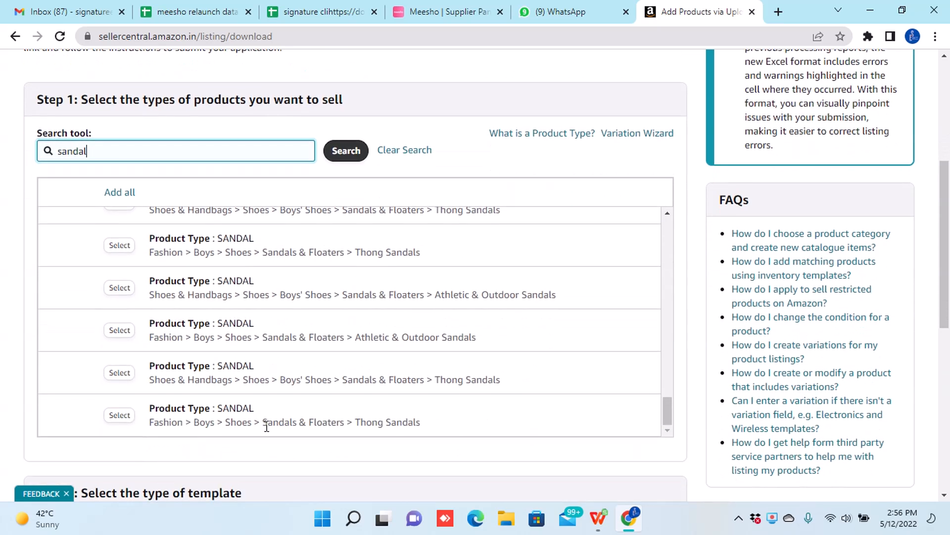
{"action": "scroll", "coordinate": [267, 426], "scroll_direction": "up", "scroll_amount": 3}
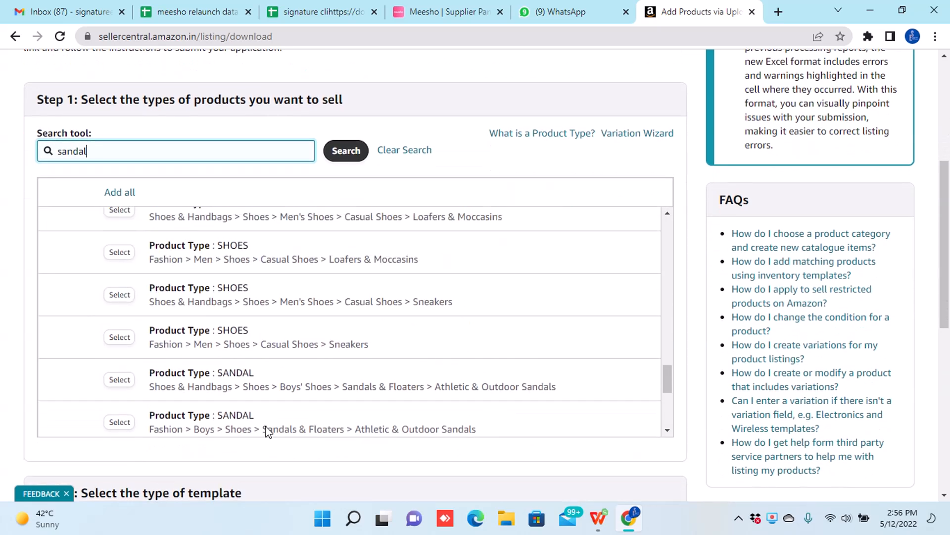
{"action": "scroll", "coordinate": [266, 426], "scroll_direction": "up", "scroll_amount": 3}
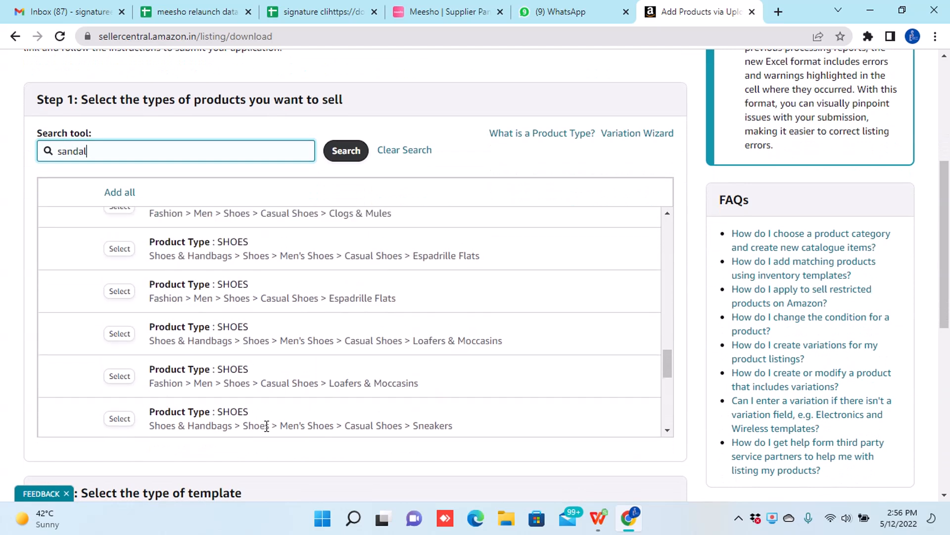
{"action": "scroll", "coordinate": [265, 425], "scroll_direction": "up", "scroll_amount": 1}
{"action": "scroll", "coordinate": [268, 431], "scroll_direction": "up", "scroll_amount": 2}
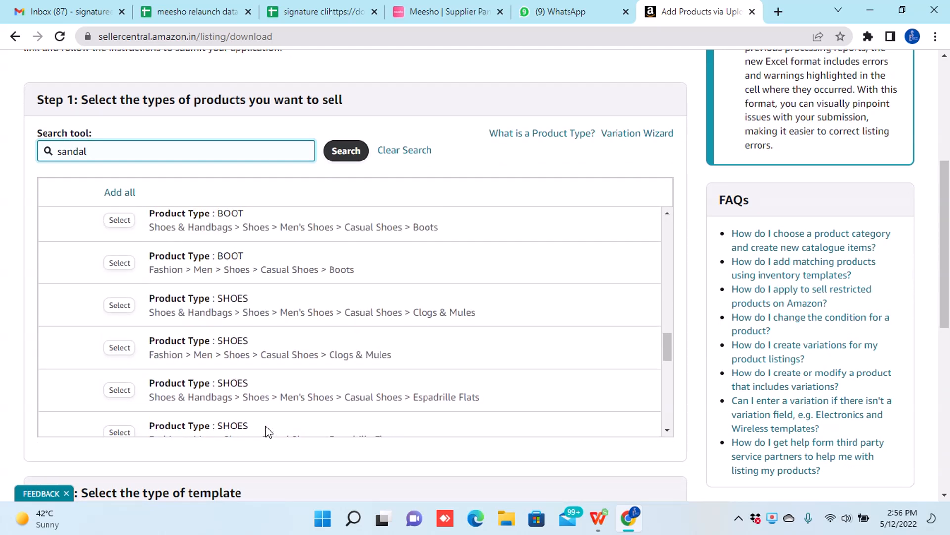
{"action": "scroll", "coordinate": [278, 370], "scroll_direction": "up", "scroll_amount": 3}
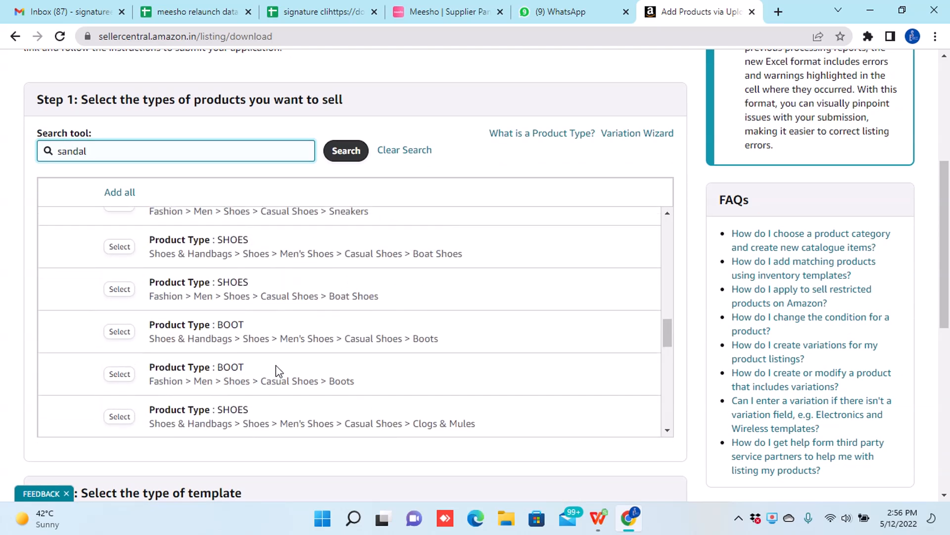
{"action": "scroll", "coordinate": [276, 367], "scroll_direction": "up", "scroll_amount": 3}
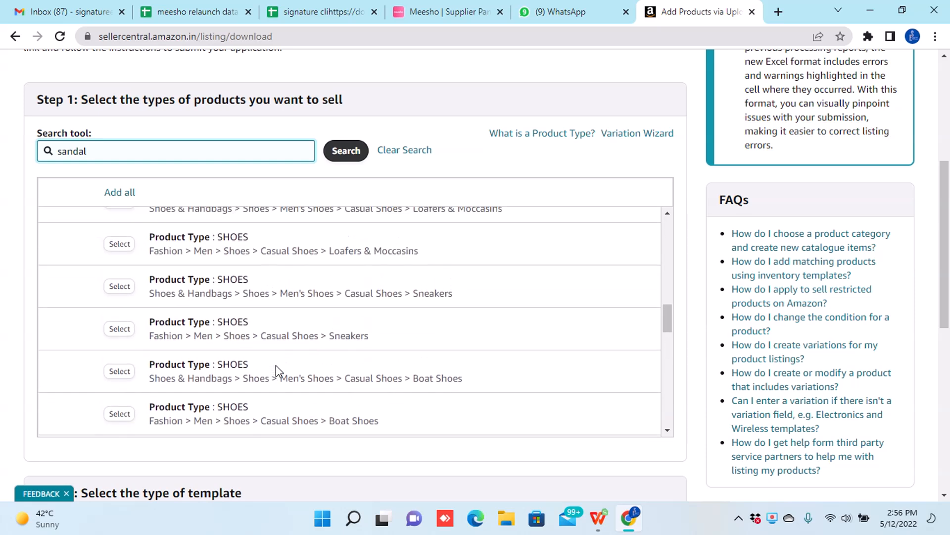
{"action": "scroll", "coordinate": [276, 369], "scroll_direction": "up", "scroll_amount": 4}
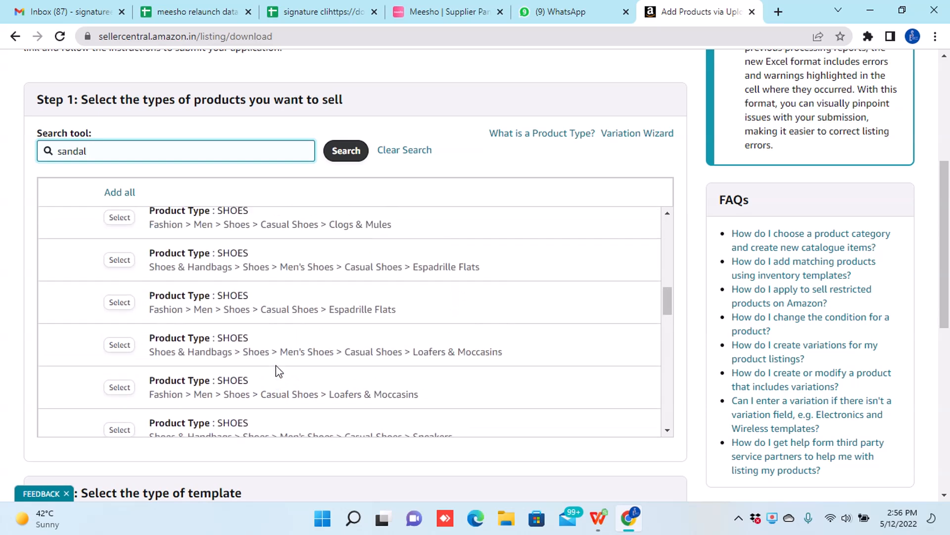
{"action": "scroll", "coordinate": [277, 367], "scroll_direction": "up", "scroll_amount": 4}
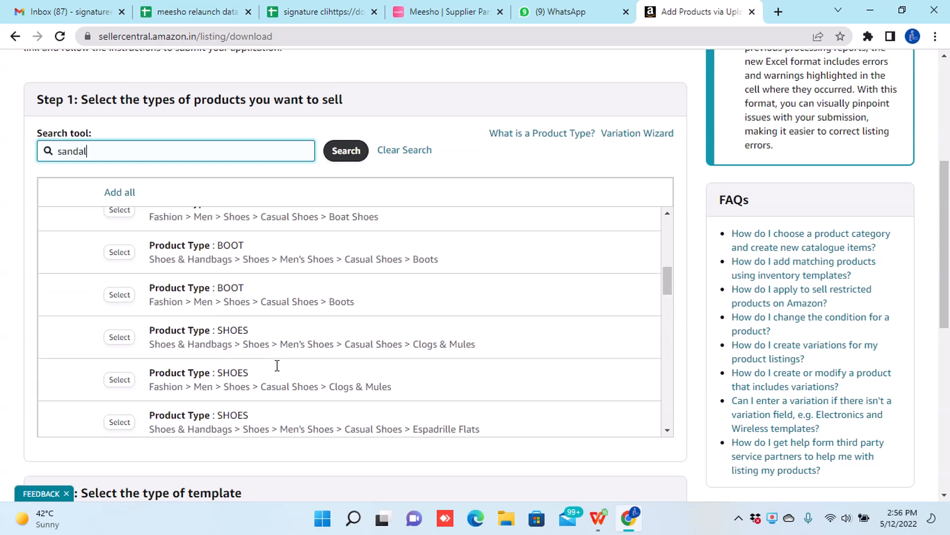
{"action": "scroll", "coordinate": [276, 368], "scroll_direction": "up", "scroll_amount": 1}
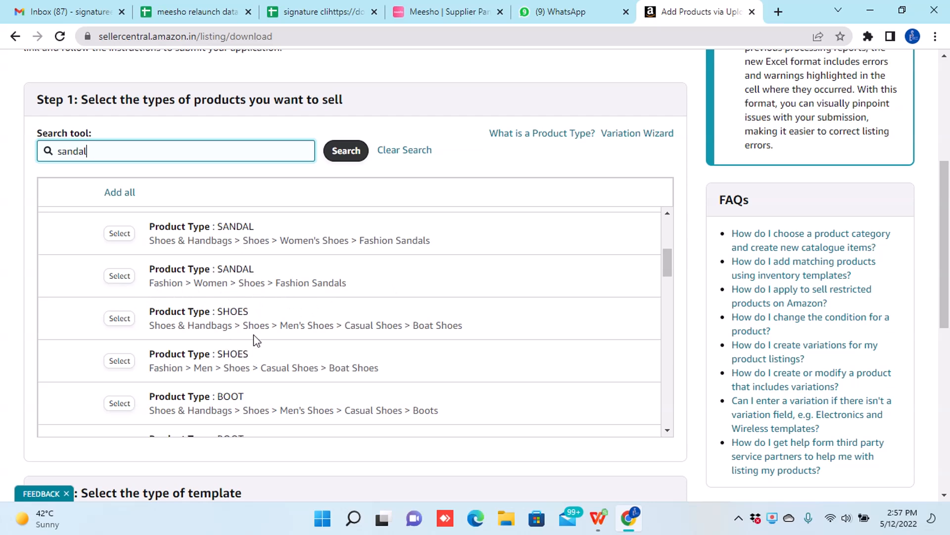
{"action": "left_click", "coordinate": [118, 276]}
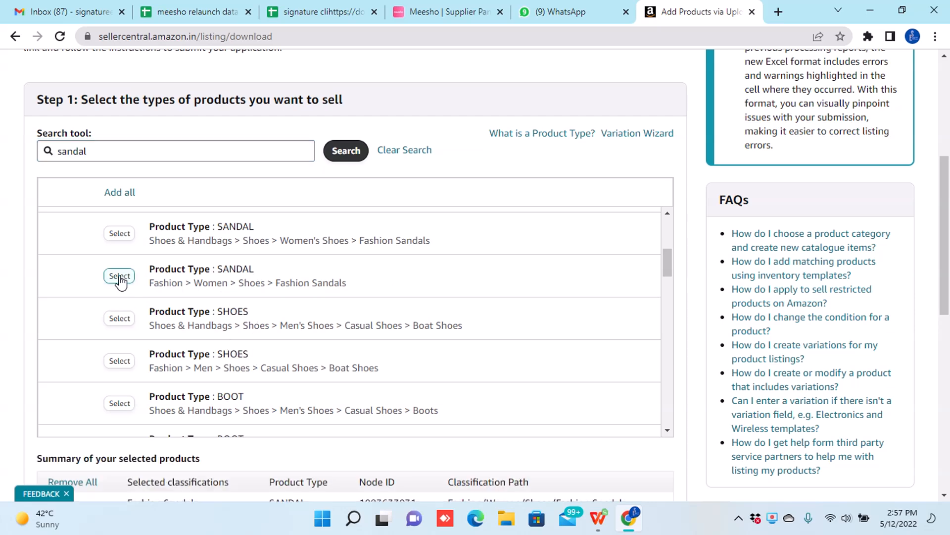
Step: Generate and download the Advanced-mode inventory template for the selected Fashion Sandals classification
{"action": "scroll", "coordinate": [344, 448], "scroll_direction": "down", "scroll_amount": 4}
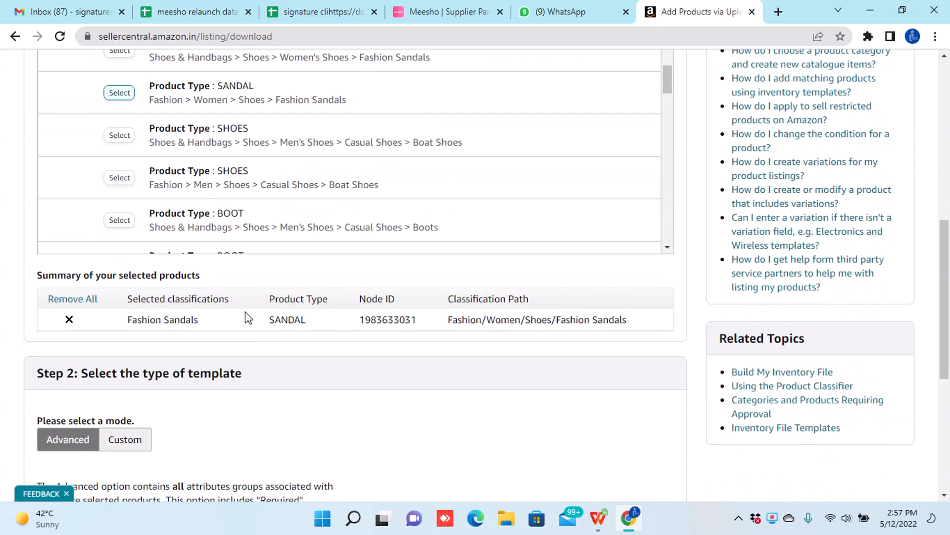
{"action": "scroll", "coordinate": [359, 440], "scroll_direction": "down", "scroll_amount": 3}
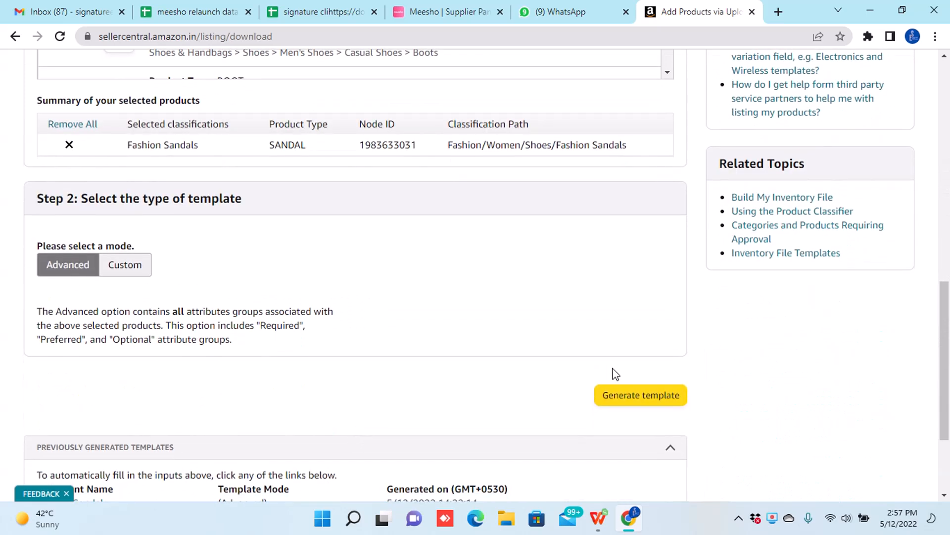
{"action": "left_click", "coordinate": [638, 399]}
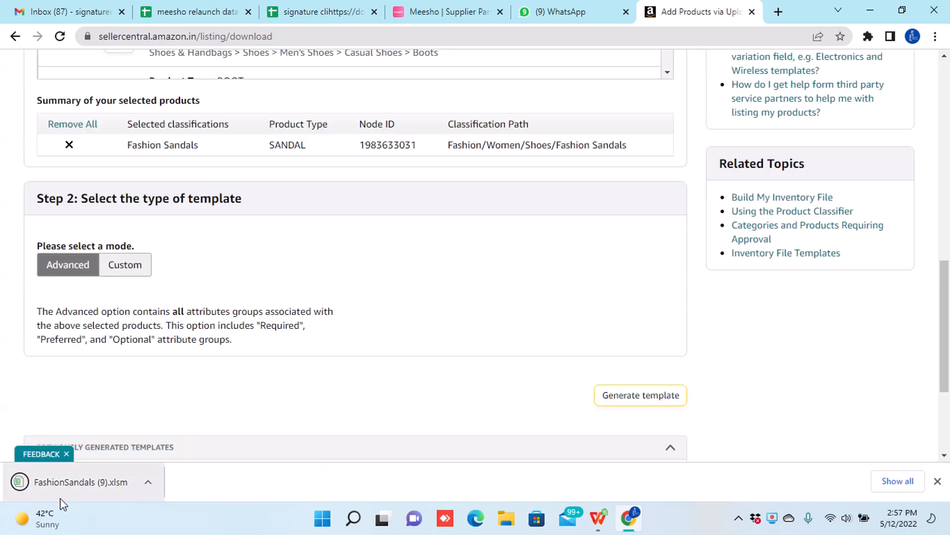
Step: Open the downloaded FashionSandals (9).xlsm template in WPS Office and dismiss the received-files notification
{"action": "left_click", "coordinate": [59, 489]}
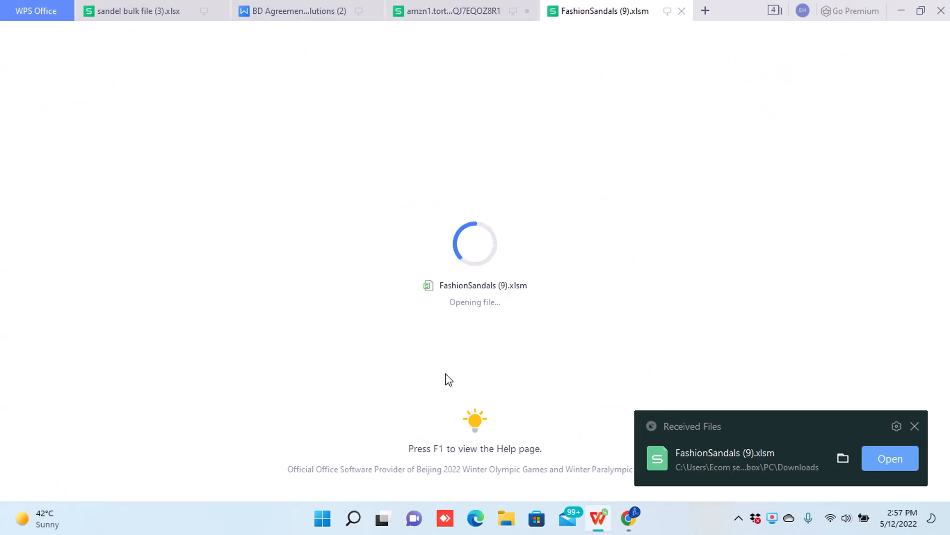
{"action": "left_click", "coordinate": [915, 426]}
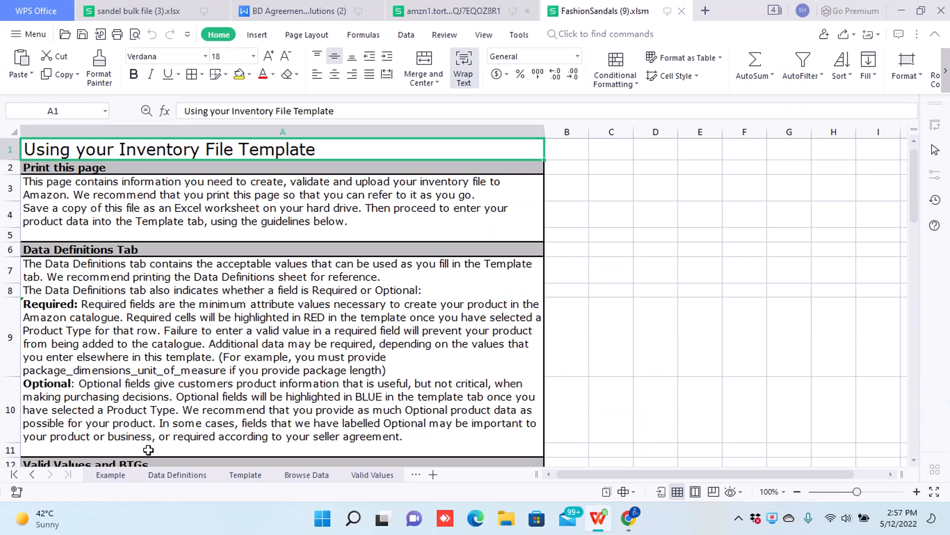
Step: Review the Example, Data Definitions, Browse Data and Valid Values sheets for guidance on completing the inventory template
{"action": "left_click", "coordinate": [108, 476]}
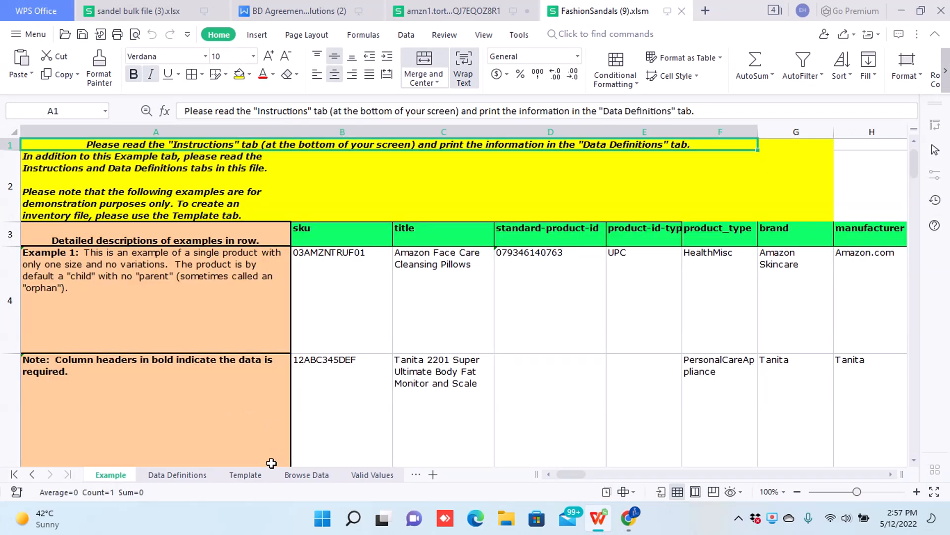
{"action": "left_click", "coordinate": [174, 477]}
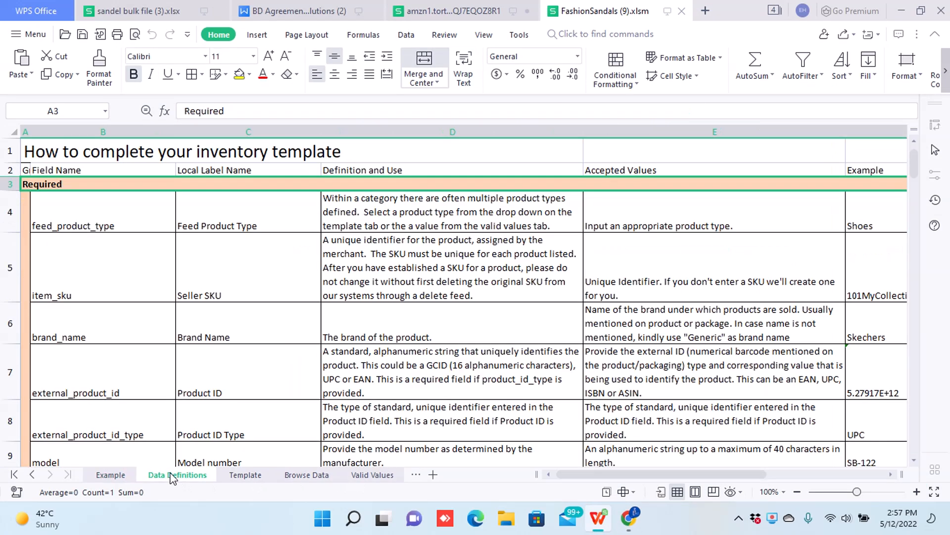
{"action": "scroll", "coordinate": [317, 354], "scroll_direction": "down", "scroll_amount": 3}
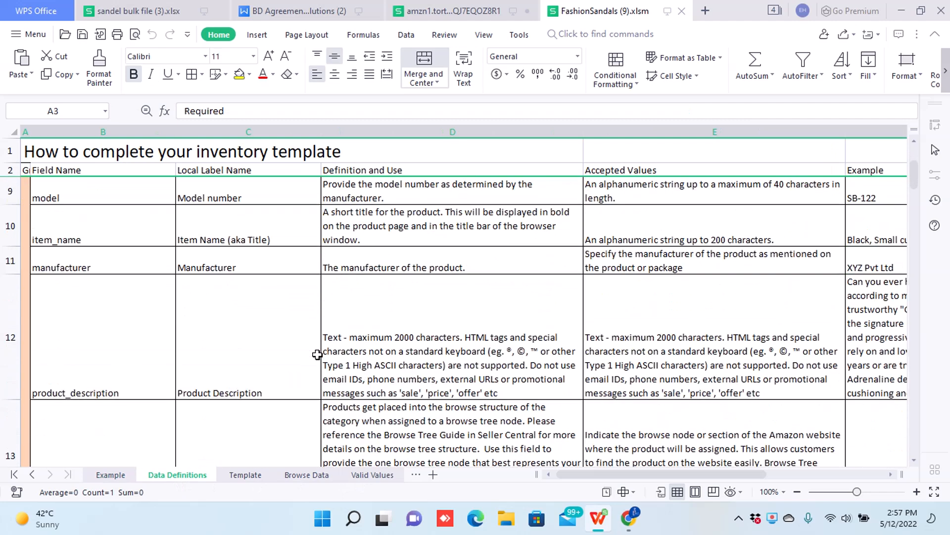
{"action": "scroll", "coordinate": [317, 354], "scroll_direction": "up", "scroll_amount": 3}
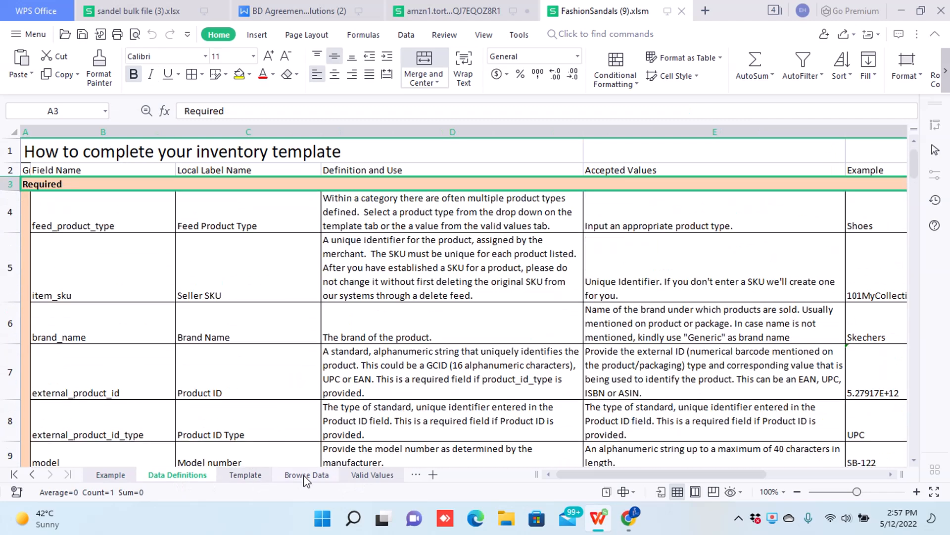
{"action": "left_click", "coordinate": [323, 476]}
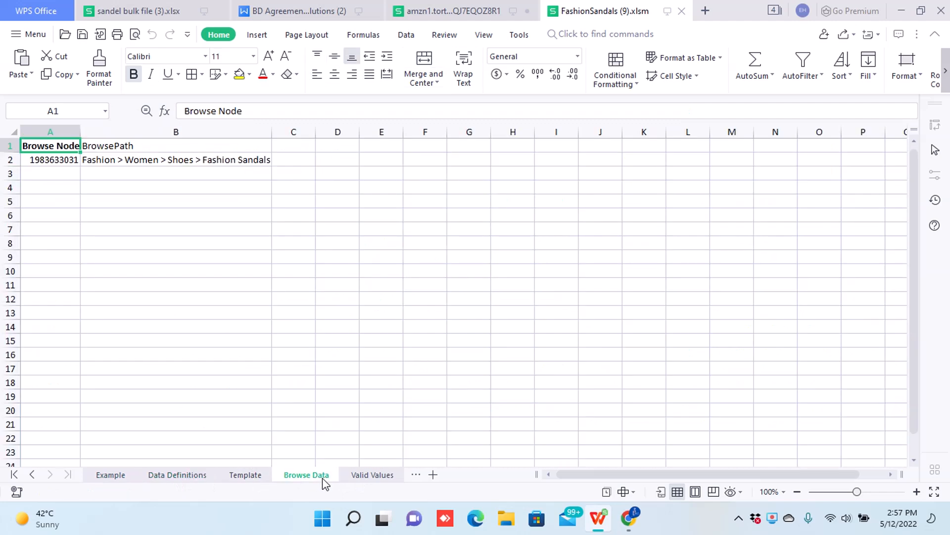
{"action": "left_click", "coordinate": [369, 477]}
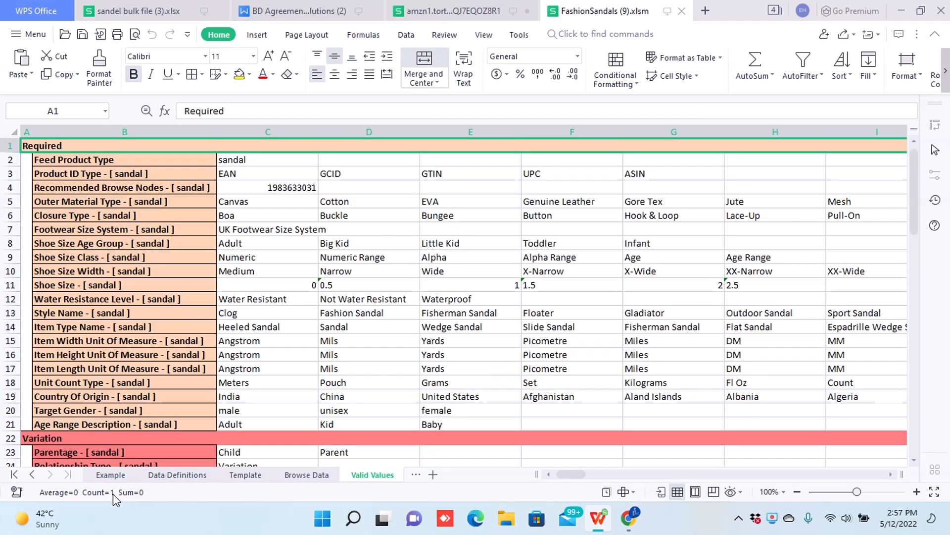
{"action": "left_click", "coordinate": [108, 476]}
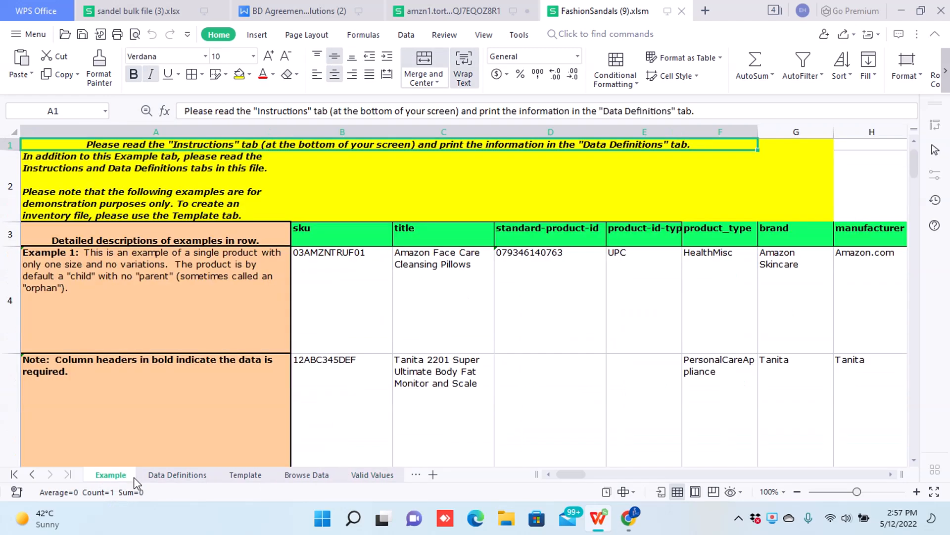
{"action": "left_click", "coordinate": [163, 479]}
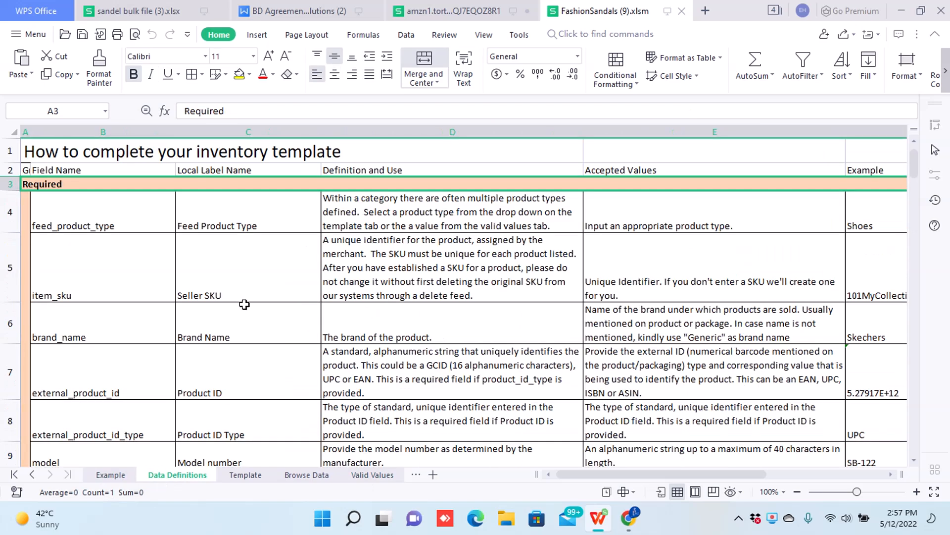
{"action": "scroll", "coordinate": [398, 357], "scroll_direction": "down", "scroll_amount": 3}
{"action": "scroll", "coordinate": [398, 357], "scroll_direction": "up", "scroll_amount": 3}
Step: Examine the required field columns of the Template sheet, from Feed Product Type through Target Gender
{"action": "left_click", "coordinate": [246, 477]}
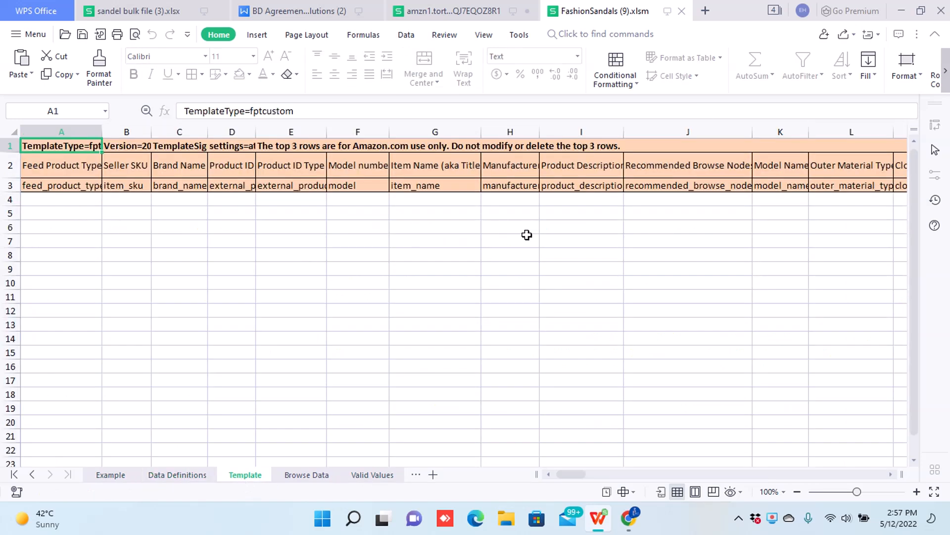
{"action": "left_click", "coordinate": [48, 169]}
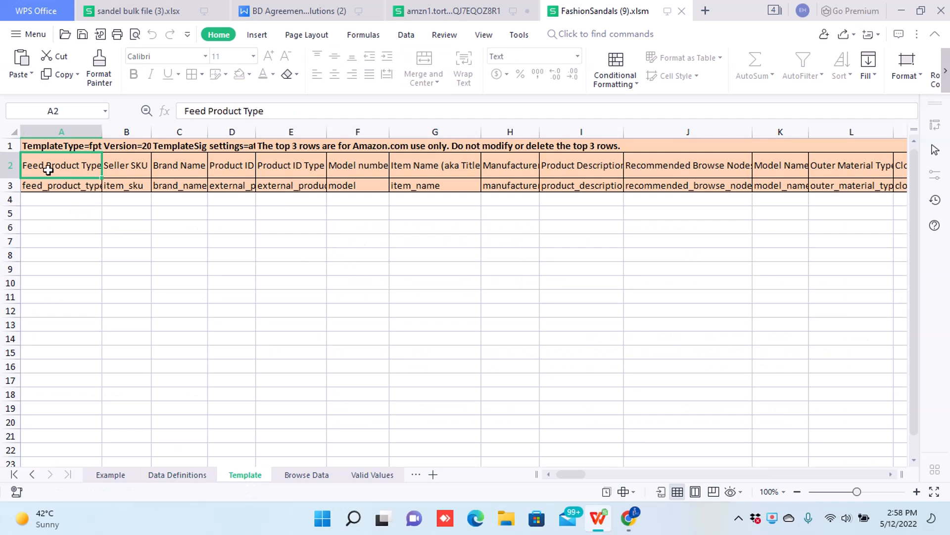
{"action": "key", "text": "Right"}
{"action": "key", "text": "Right"}
{"action": "key", "text": "Right"}
{"action": "key", "text": "Right"}
{"action": "key", "text": "Right"}
{"action": "key", "text": "Right"}
{"action": "key", "text": "Left"}
{"action": "key", "text": "Left"}
{"action": "key", "text": "Left"}
{"action": "key", "text": "Left"}
{"action": "key", "text": "Left"}
{"action": "key", "text": "Left"}
{"action": "key", "text": "Right"}
{"action": "key", "text": "Right"}
{"action": "key", "text": "Right"}
{"action": "key", "text": "Right"}
{"action": "key", "text": "Right"}
{"action": "key", "text": "Right"}
{"action": "key", "text": "Right"}
{"action": "key", "text": "Right"}
{"action": "key", "text": "Right"}
{"action": "key", "text": "Right"}
{"action": "key", "text": "Right"}
{"action": "key", "text": "Right"}
{"action": "key", "text": "Right"}
{"action": "key", "text": "Right"}
{"action": "key", "text": "Right"}
{"action": "key", "text": "Right"}
{"action": "key", "text": "Right"}
{"action": "key", "text": "Right"}
{"action": "key", "text": "Right"}
{"action": "key", "text": "Right"}
{"action": "key", "text": "Right"}
{"action": "key", "text": "Right"}
{"action": "key", "text": "Right"}
{"action": "key", "text": "Right"}
{"action": "key", "text": "Right"}
{"action": "key", "text": "Right"}
{"action": "key", "text": "Right"}
{"action": "key", "text": "Right"}
{"action": "key", "text": "Right"}
{"action": "key", "text": "Right"}
{"action": "key", "text": "Right"}
{"action": "key", "text": "Left"}
{"action": "key", "text": "Left"}
{"action": "key", "text": "Left"}
{"action": "key", "text": "Left"}
{"action": "key", "text": "Left"}
{"action": "key", "text": "Left"}
{"action": "key", "text": "Left"}
{"action": "key", "text": "Left"}
{"action": "key", "text": "Left"}
{"action": "key", "text": "Right"}
{"action": "key", "text": "Right"}
{"action": "key", "text": "Right"}
{"action": "key", "text": "Right"}
{"action": "key", "text": "Right"}
{"action": "key", "text": "Right"}
{"action": "key", "text": "Right"}
{"action": "key", "text": "Left"}
{"action": "key", "text": "Left"}
{"action": "key", "text": "Left"}
{"action": "key", "text": "Left"}
{"action": "key", "text": "Left"}
{"action": "key", "text": "Left"}
{"action": "key", "text": "Left"}
{"action": "key", "text": "Left"}
{"action": "key", "text": "Left"}
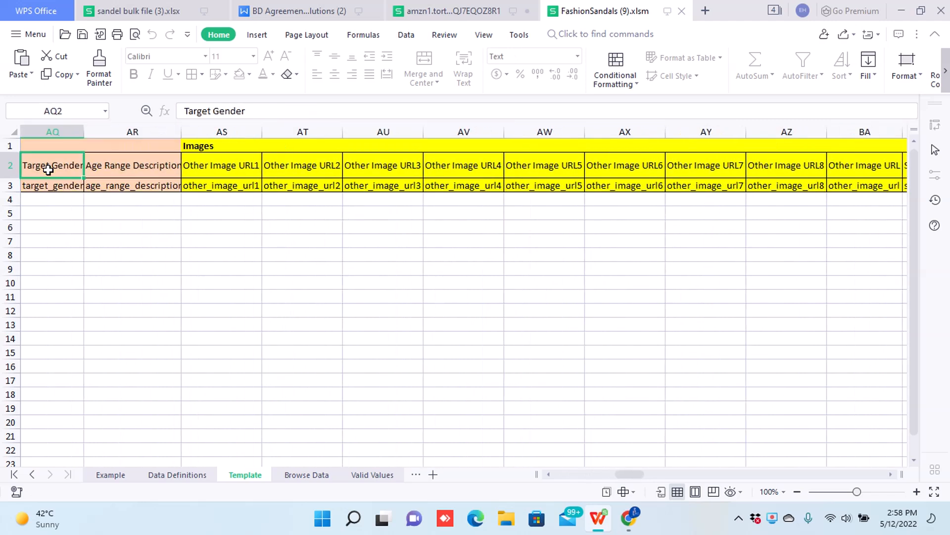
Step: Examine the Images columns of the Template sheet, from Other Image URL1 through Swatch Image URL
{"action": "key", "text": "Right"}
{"action": "key", "text": "Right"}
{"action": "key", "text": "Right"}
{"action": "key", "text": "Right"}
{"action": "key", "text": "Right"}
{"action": "key", "text": "Right"}
{"action": "key", "text": "Right"}
{"action": "key", "text": "Right"}
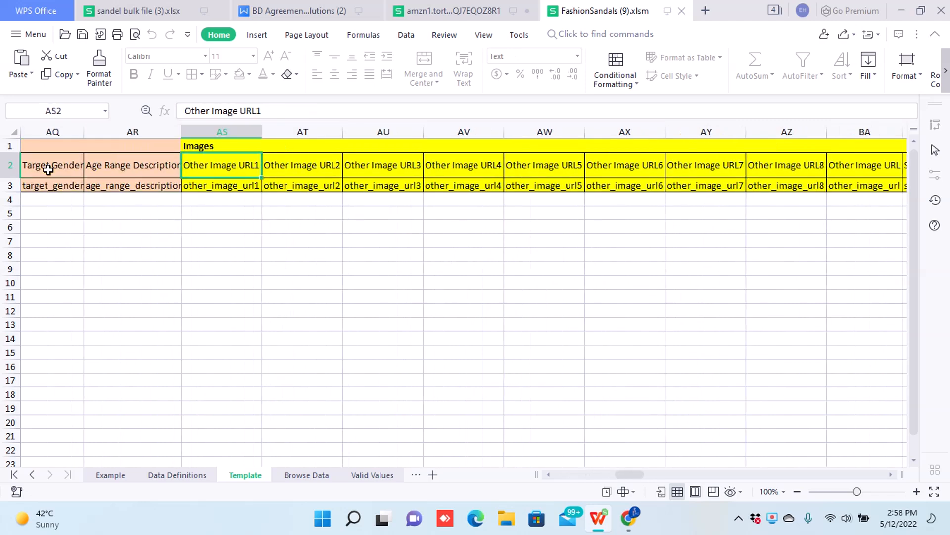
{"action": "key", "text": "Right"}
{"action": "key", "text": "Right"}
{"action": "key", "text": "Right"}
{"action": "key", "text": "Right"}
{"action": "key", "text": "Right"}
{"action": "key", "text": "Right"}
{"action": "key", "text": "Right"}
{"action": "key", "text": "Right"}
{"action": "key", "text": "Right"}
{"action": "key", "text": "Right"}
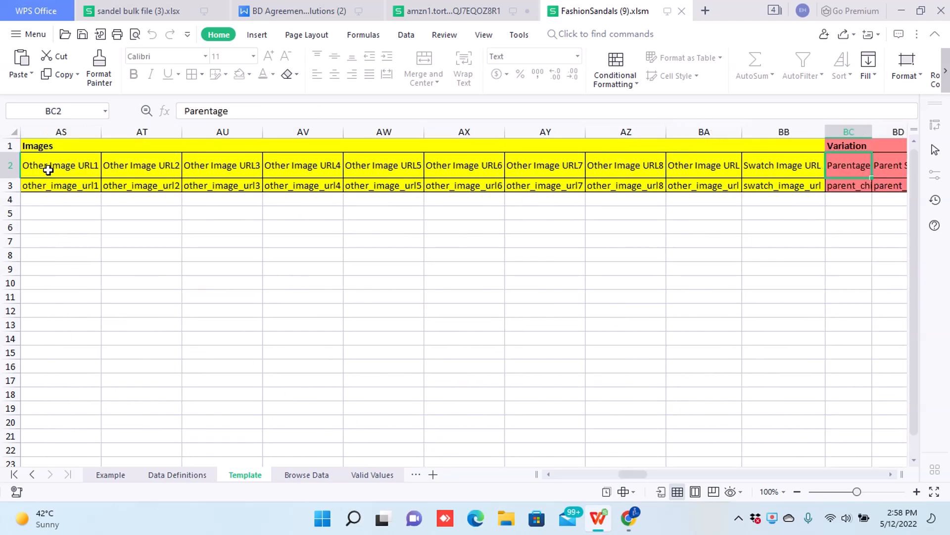
Step: Examine the Variation columns of the Template sheet, including Parentage, Parent SKU, Relationship Type and Variation Theme
{"action": "key", "text": "Left"}
{"action": "key", "text": "Left"}
{"action": "key", "text": "Left"}
{"action": "key", "text": "Left"}
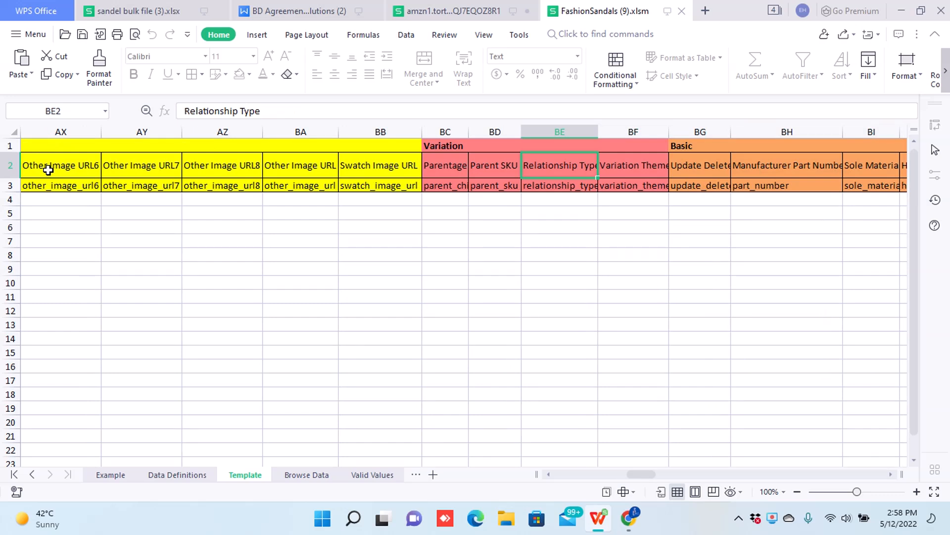
{"action": "key", "text": "Left"}
{"action": "key", "text": "Left"}
Step: Examine the Basic columns of the Template sheet, from Update Delete through Shoe Size To Range
{"action": "key", "text": "Right"}
{"action": "key", "text": "Right"}
{"action": "key", "text": "Right"}
{"action": "key", "text": "Right"}
{"action": "key", "text": "Right"}
{"action": "key", "text": "Right"}
{"action": "key", "text": "Right"}
{"action": "key", "text": "Right"}
{"action": "key", "text": "Right"}
{"action": "key", "text": "Right"}
{"action": "key", "text": "Right"}
{"action": "key", "text": "Right"}
{"action": "key", "text": "Right"}
{"action": "key", "text": "Right"}
{"action": "key", "text": "Right"}
{"action": "key", "text": "Right"}
{"action": "key", "text": "Right"}
{"action": "key", "text": "Right"}
{"action": "key", "text": "Right"}
{"action": "key", "text": "Right"}
{"action": "key", "text": "Right"}
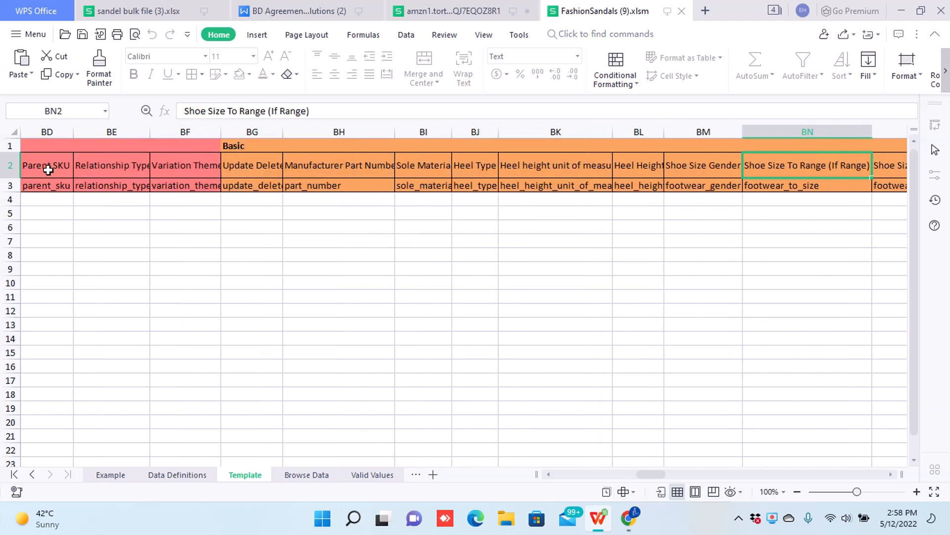
Step: Examine the Discovery columns of the Template sheet, including Search Terms, Toe Style, Color Map and Special Feature
{"action": "key", "text": "Left"}
{"action": "key", "text": "Left"}
{"action": "key", "text": "Left"}
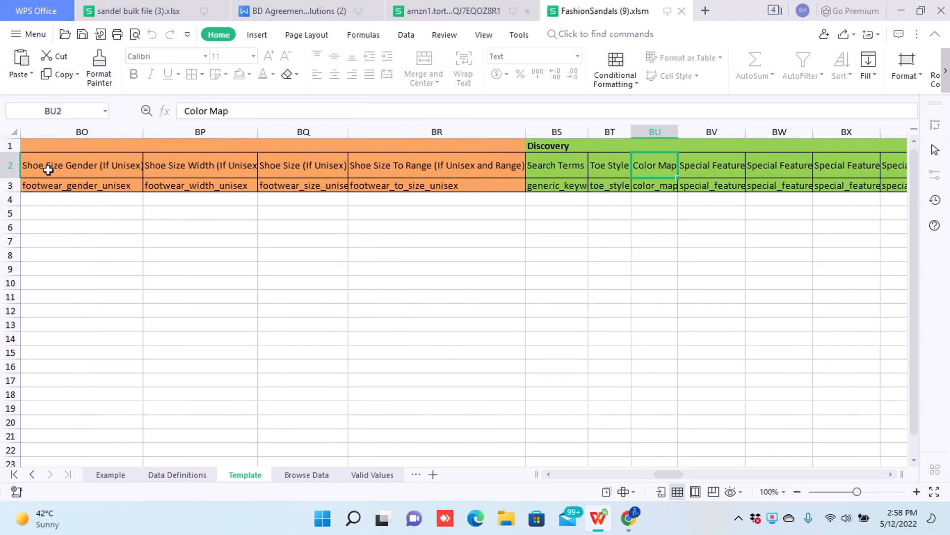
{"action": "key", "text": "Left"}
{"action": "key", "text": "Right"}
{"action": "key", "text": "Right"}
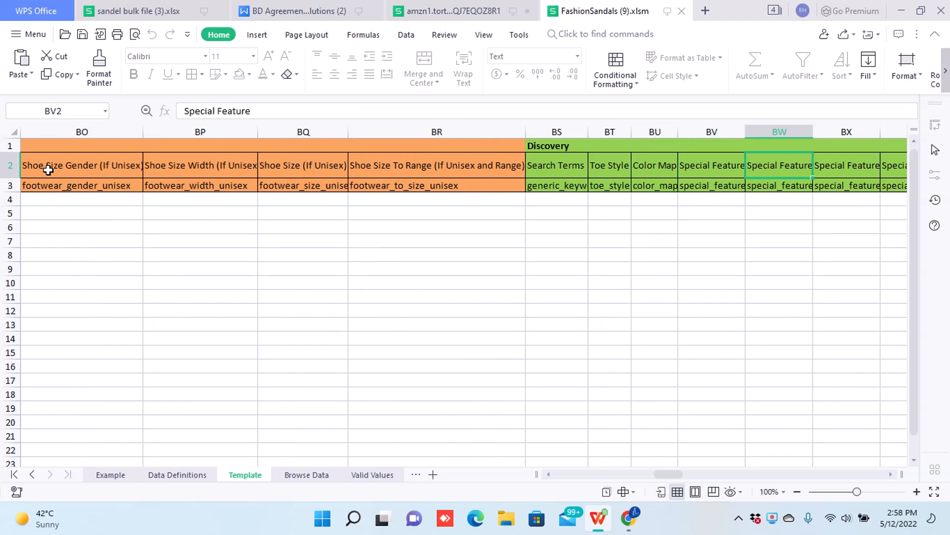
Step: Skim the Template sheet's header columns from Special Feature through the package measurement fields
{"action": "key", "text": "Right"}
{"action": "key", "text": "Right"}
{"action": "key", "text": "Right"}
{"action": "key", "text": "Right"}
{"action": "key", "text": "Right"}
{"action": "key", "text": "Right"}
{"action": "key", "text": "Right"}
{"action": "key", "text": "Right"}
{"action": "key", "text": "Right"}
{"action": "key", "text": "Right"}
{"action": "key", "text": "Right"}
{"action": "key", "text": "Right"}
{"action": "key", "text": "Right"}
{"action": "key", "text": "Right"}
{"action": "key", "text": "Right"}
{"action": "key", "text": "Right"}
{"action": "key", "text": "Right"}
{"action": "key", "text": "Right"}
{"action": "key", "text": "Right"}
{"action": "key", "text": "Right"}
{"action": "key", "text": "Right"}
{"action": "key", "text": "Right"}
{"action": "key", "text": "Right"}
{"action": "key", "text": "Right"}
{"action": "key", "text": "Right"}
{"action": "key", "text": "Right"}
{"action": "key", "text": "Right"}
{"action": "key", "text": "Right"}
{"action": "key", "text": "Right"}
{"action": "key", "text": "Right"}
{"action": "key", "text": "Right"}
{"action": "key", "text": "Right"}
{"action": "key", "text": "Right"}
{"action": "key", "text": "Right"}
Step: Examine the Dimensions columns of the Template sheet, Shoe Width and Shoe Width Unit Of Measure
{"action": "key", "text": "Left"}
{"action": "key", "text": "Left"}
{"action": "key", "text": "Left"}
{"action": "key", "text": "Left"}
{"action": "key", "text": "Left"}
{"action": "key", "text": "Left"}
{"action": "key", "text": "Left"}
{"action": "key", "text": "Left"}
{"action": "key", "text": "Left"}
{"action": "key", "text": "Left"}
{"action": "key", "text": "Left"}
{"action": "key", "text": "Left"}
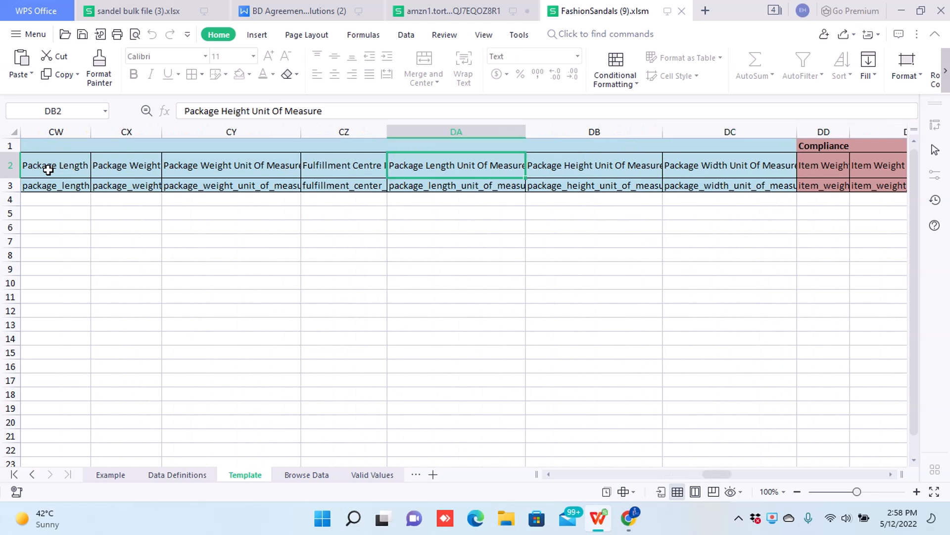
{"action": "key", "text": "Right"}
{"action": "key", "text": "Right"}
{"action": "key", "text": "Left"}
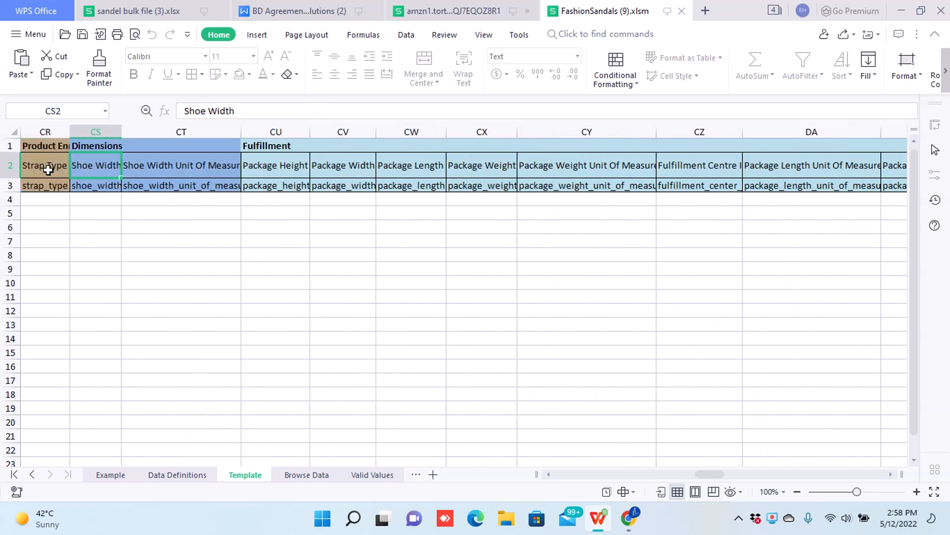
{"action": "key", "text": "Right"}
{"action": "key", "text": "Right"}
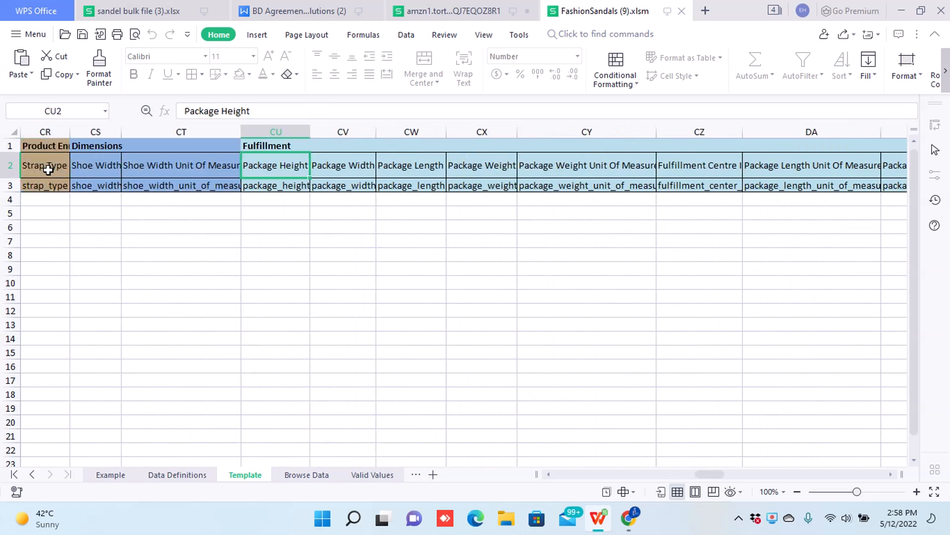
Step: Examine the Fulfillment columns of the Template sheet, from Package Height through Package Width Unit Of Measure
{"action": "key", "text": "Right"}
{"action": "key", "text": "Right"}
{"action": "key", "text": "Right"}
{"action": "key", "text": "Right"}
{"action": "key", "text": "Right"}
{"action": "key", "text": "Right"}
{"action": "key", "text": "Right"}
{"action": "key", "text": "Right"}
{"action": "key", "text": "Right"}
{"action": "key", "text": "Right"}
{"action": "key", "text": "Right"}
{"action": "key", "text": "Right"}
{"action": "key", "text": "Right"}
{"action": "key", "text": "Right"}
{"action": "key", "text": "Left"}
{"action": "key", "text": "Left"}
Step: Examine the Compliance columns of the Template sheet, from Item Weight through the Categorisation/GHS pictograms fields
{"action": "key", "text": "Right"}
{"action": "key", "text": "Right"}
{"action": "key", "text": "Right"}
{"action": "key", "text": "Right"}
{"action": "key", "text": "Right"}
{"action": "key", "text": "Right"}
{"action": "key", "text": "Right"}
{"action": "key", "text": "Right"}
{"action": "key", "text": "Right"}
{"action": "key", "text": "Right"}
{"action": "key", "text": "Right"}
{"action": "key", "text": "Right"}
{"action": "key", "text": "Right"}
{"action": "key", "text": "Right"}
{"action": "key", "text": "Right"}
{"action": "key", "text": "Right"}
{"action": "key", "text": "Right"}
{"action": "key", "text": "Right"}
{"action": "key", "text": "Right"}
{"action": "key", "text": "Right"}
{"action": "key", "text": "Right"}
{"action": "key", "text": "Right"}
{"action": "key", "text": "Right"}
{"action": "key", "text": "Right"}
{"action": "key", "text": "Right"}
{"action": "key", "text": "Right"}
{"action": "key", "text": "Right"}
{"action": "key", "text": "Right"}
{"action": "key", "text": "Right"}
{"action": "key", "text": "Right"}
{"action": "key", "text": "Right"}
{"action": "key", "text": "Right"}
{"action": "key", "text": "Right"}
{"action": "key", "text": "Right"}
Step: Examine the Offer columns of the Template sheet, from Max Order Quantity through the gift message and gift wrap fields
{"action": "key", "text": "Left"}
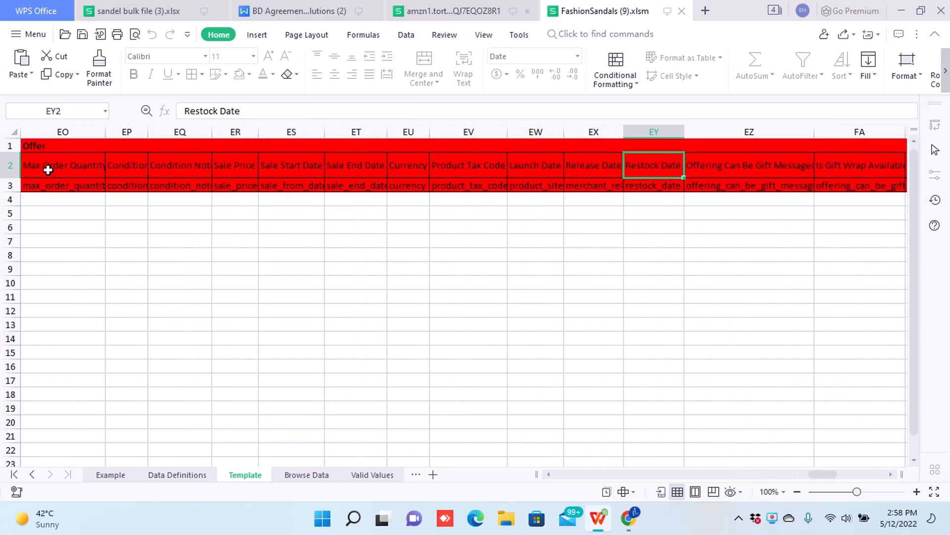
{"action": "key", "text": "Left"}
{"action": "key", "text": "Left"}
{"action": "key", "text": "Left"}
{"action": "key", "text": "Left"}
{"action": "key", "text": "Left"}
{"action": "key", "text": "Left"}
{"action": "key", "text": "Left"}
{"action": "key", "text": "Left"}
{"action": "key", "text": "Left"}
{"action": "key", "text": "Left"}
{"action": "key", "text": "Left"}
{"action": "key", "text": "Right"}
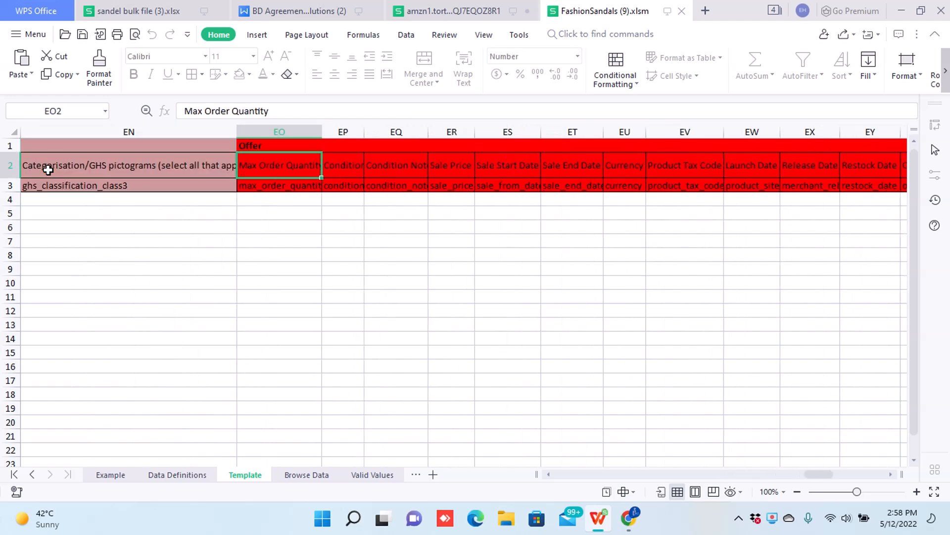
{"action": "key", "text": "Right"}
{"action": "key", "text": "Right"}
{"action": "key", "text": "Right"}
{"action": "key", "text": "Right"}
{"action": "key", "text": "Right"}
{"action": "key", "text": "Right"}
{"action": "key", "text": "Right"}
{"action": "key", "text": "Right"}
{"action": "key", "text": "Right"}
{"action": "key", "text": "Right"}
Step: Examine the quantity pricing columns of the Template sheet, including Quantity Price, Quantity Lower Bound and Pricing Action
{"action": "key", "text": "Right"}
{"action": "key", "text": "Right"}
{"action": "key", "text": "Right"}
{"action": "key", "text": "Right"}
{"action": "key", "text": "Right"}
{"action": "key", "text": "Right"}
{"action": "key", "text": "Right"}
{"action": "key", "text": "Right"}
{"action": "key", "text": "Right"}
{"action": "key", "text": "Right"}
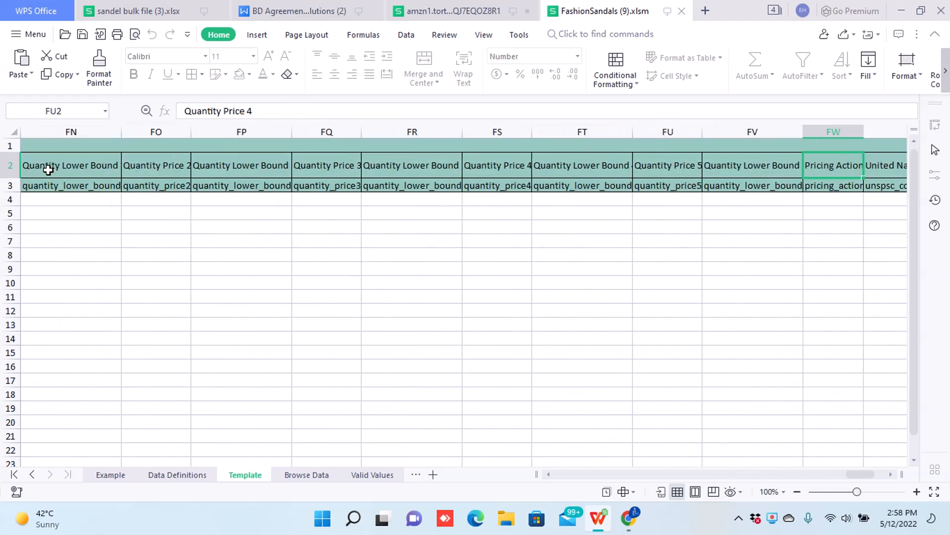
Step: Examine the b2b columns of the Template sheet again, from the last Pricing Action column back to Business Price
{"action": "key", "text": "Right"}
{"action": "key", "text": "Right"}
{"action": "key", "text": "Right"}
{"action": "key", "text": "Right"}
{"action": "key", "text": "Right"}
{"action": "key", "text": "Right"}
{"action": "key", "text": "Right"}
{"action": "key", "text": "Right"}
{"action": "key", "text": "Right"}
{"action": "key", "text": "Left"}
{"action": "key", "text": "Left"}
{"action": "key", "text": "Left"}
{"action": "key", "text": "Left"}
{"action": "key", "text": "Left"}
{"action": "key", "text": "Left"}
{"action": "key", "text": "Left"}
{"action": "key", "text": "Left"}
{"action": "key", "text": "Left"}
{"action": "key", "text": "Left"}
{"action": "key", "text": "Left"}
{"action": "key", "text": "Left"}
{"action": "key", "text": "Left"}
{"action": "key", "text": "Left"}
{"action": "key", "text": "Left"}
{"action": "key", "text": "Left"}
{"action": "key", "text": "Left"}
{"action": "key", "text": "Left"}
{"action": "key", "text": "Left"}
{"action": "key", "text": "Left"}
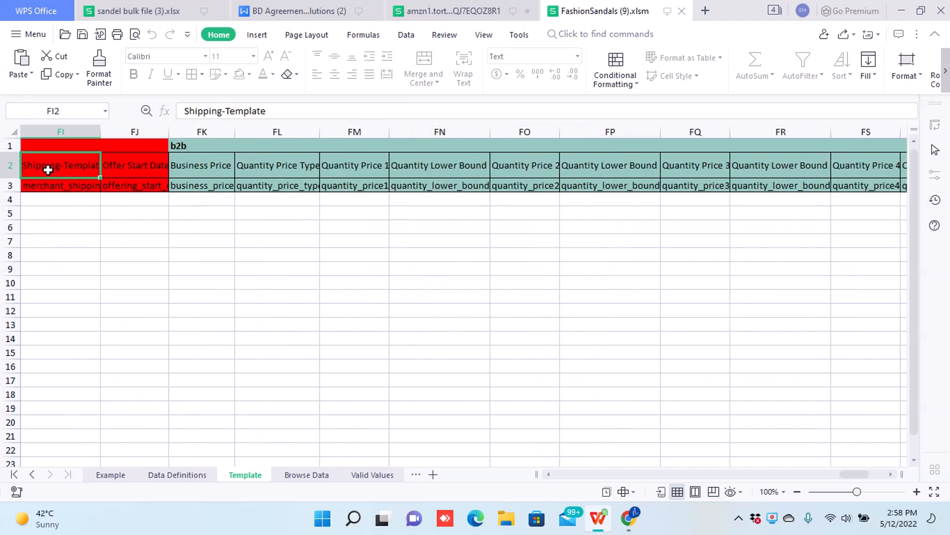
{"action": "key", "text": "Right"}
{"action": "key", "text": "Right"}
{"action": "key", "text": "Down"}
{"action": "key", "text": "Down"}
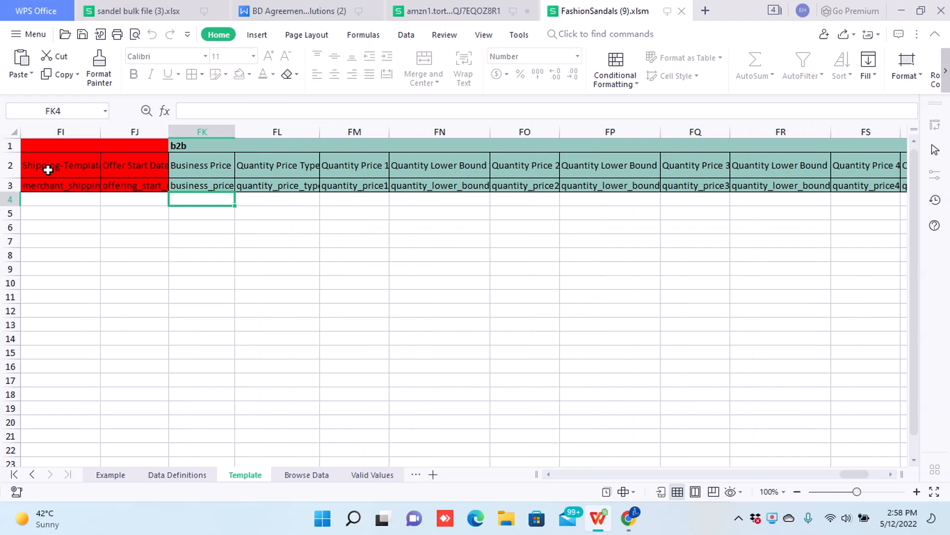
Step: Look back through the Offer columns of the Template sheet, from Offer Start Date to Sale Price
{"action": "key", "text": "Left"}
{"action": "key", "text": "Left"}
{"action": "key", "text": "Left"}
{"action": "key", "text": "Left"}
{"action": "key", "text": "Left"}
{"action": "key", "text": "Left"}
{"action": "key", "text": "Left"}
{"action": "key", "text": "Left"}
{"action": "key", "text": "Left"}
{"action": "key", "text": "Left"}
{"action": "key", "text": "Left"}
{"action": "key", "text": "Left"}
{"action": "key", "text": "Left"}
{"action": "key", "text": "Left"}
{"action": "key", "text": "Left"}
{"action": "key", "text": "Left"}
{"action": "key", "text": "Left"}
{"action": "key", "text": "Left"}
{"action": "key", "text": "Left"}
{"action": "key", "text": "Left"}
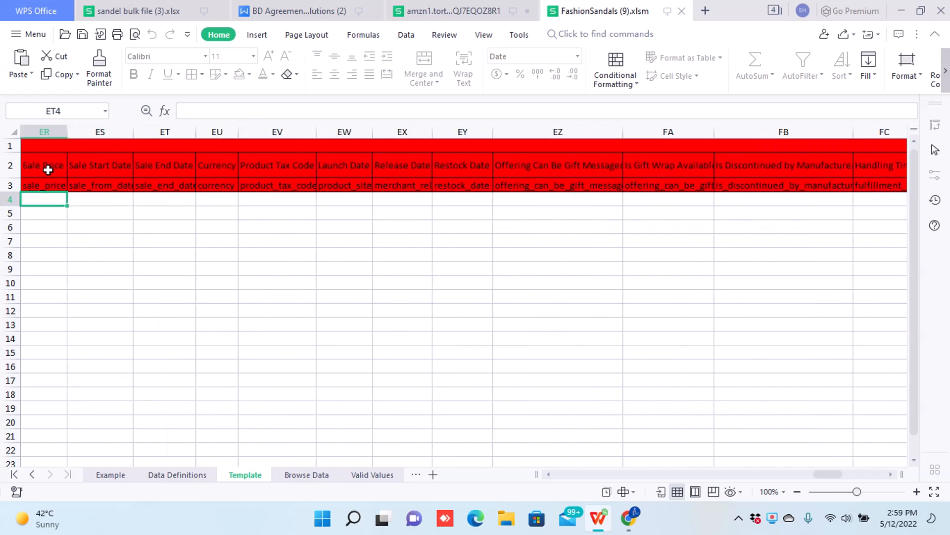
Step: Look back through the remaining column groups of the Template sheet as far as the Shoe Size Class column
{"action": "key", "text": "Left"}
{"action": "key", "text": "Left"}
{"action": "key", "text": "Left"}
{"action": "key", "text": "Left"}
{"action": "key", "text": "Left"}
{"action": "key", "text": "Left"}
{"action": "key", "text": "Left"}
{"action": "key", "text": "Left"}
{"action": "key", "text": "Left"}
{"action": "key", "text": "Left"}
{"action": "key", "text": "Left"}
{"action": "key", "text": "Left"}
{"action": "key", "text": "Left"}
{"action": "key", "text": "Left"}
{"action": "key", "text": "Left"}
{"action": "key", "text": "Left"}
{"action": "key", "text": "Left"}
{"action": "key", "text": "Left"}
{"action": "key", "text": "Left"}
{"action": "key", "text": "Left"}
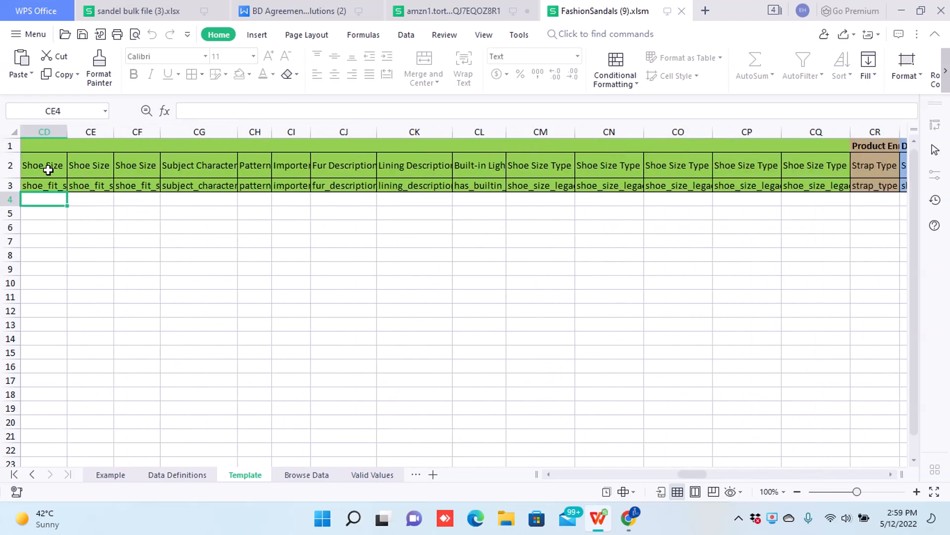
{"action": "key", "text": "Left"}
{"action": "key", "text": "Left"}
{"action": "key", "text": "Left"}
{"action": "key", "text": "Left"}
{"action": "key", "text": "Left"}
{"action": "key", "text": "Left"}
{"action": "key", "text": "Left"}
{"action": "key", "text": "Left"}
{"action": "key", "text": "Left"}
{"action": "key", "text": "Left"}
{"action": "key", "text": "Left"}
{"action": "key", "text": "Left"}
{"action": "key", "text": "Left"}
{"action": "key", "text": "Left"}
{"action": "key", "text": "Left"}
{"action": "key", "text": "Left"}
{"action": "key", "text": "Left"}
{"action": "key", "text": "Left"}
{"action": "key", "text": "Left"}
{"action": "key", "text": "Left"}
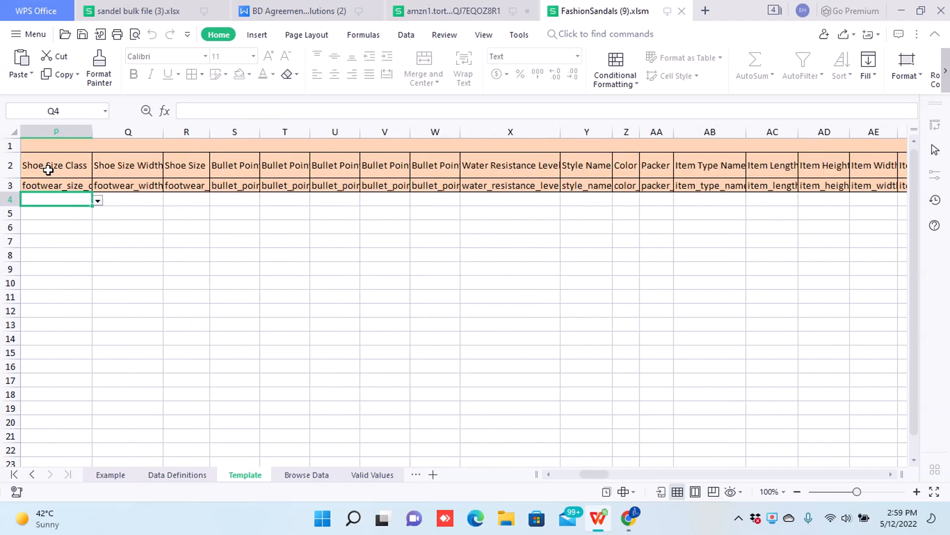
Step: Return to the Feed Product Type header in the first column of the Template sheet
{"action": "key", "text": "ctrl+Right"}
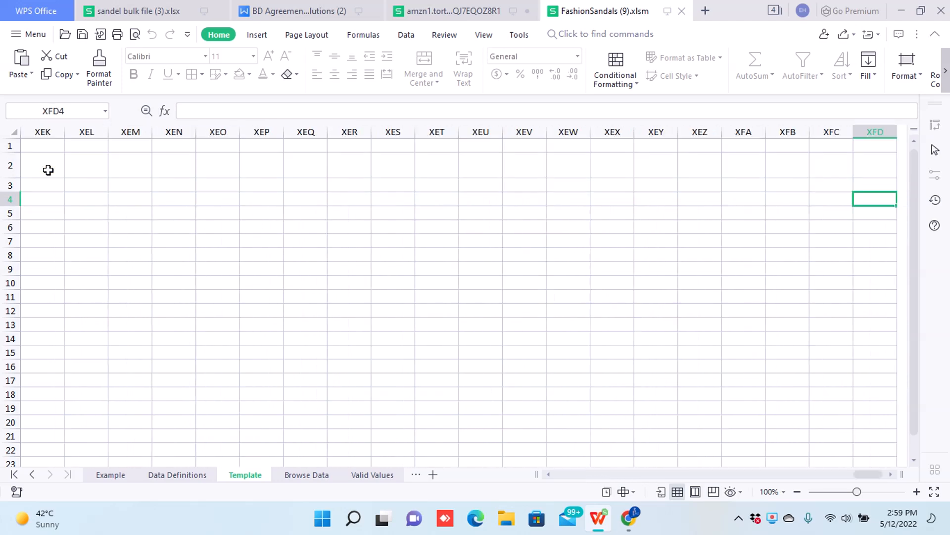
{"action": "key", "text": "ctrl+Left"}
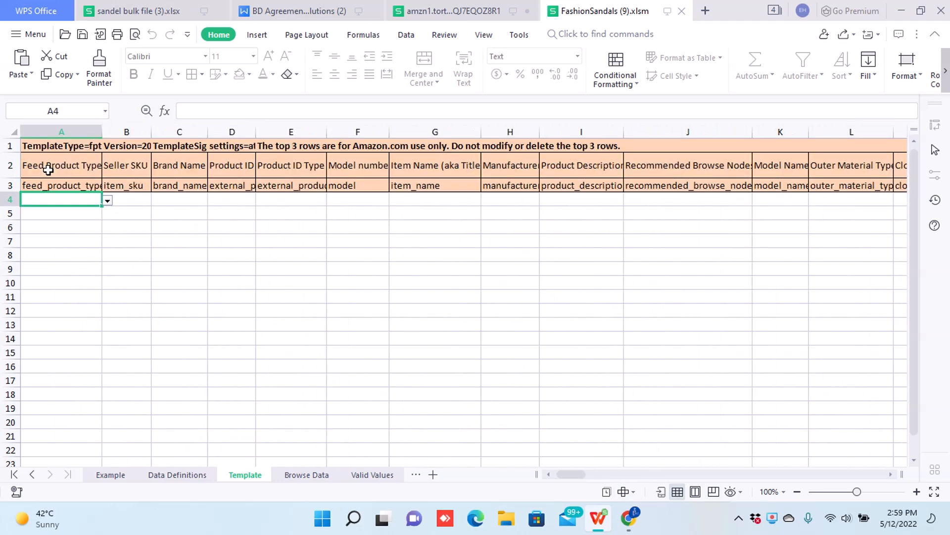
{"action": "key", "text": "Down"}
{"action": "key", "text": "Down"}
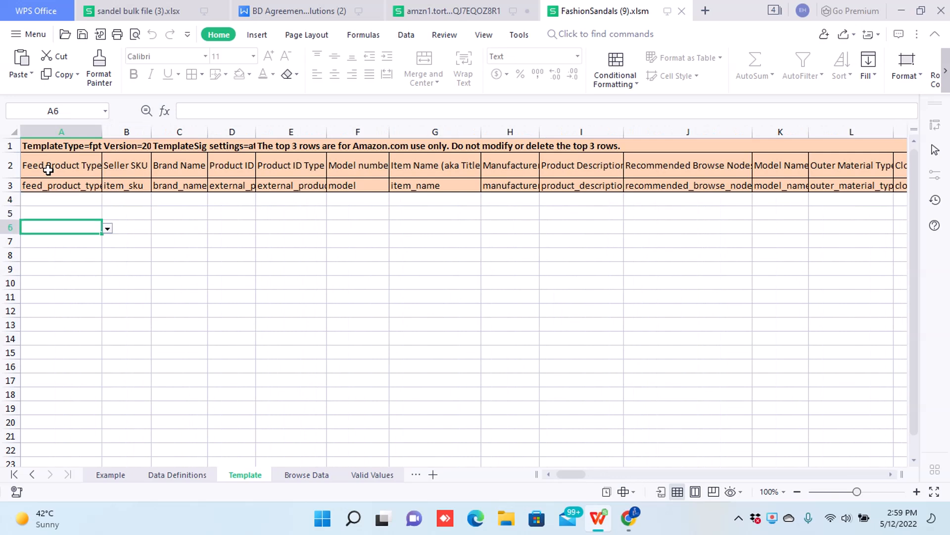
{"action": "key", "text": "Up"}
{"action": "key", "text": "Up"}
{"action": "key", "text": "Up"}
{"action": "key", "text": "Up"}
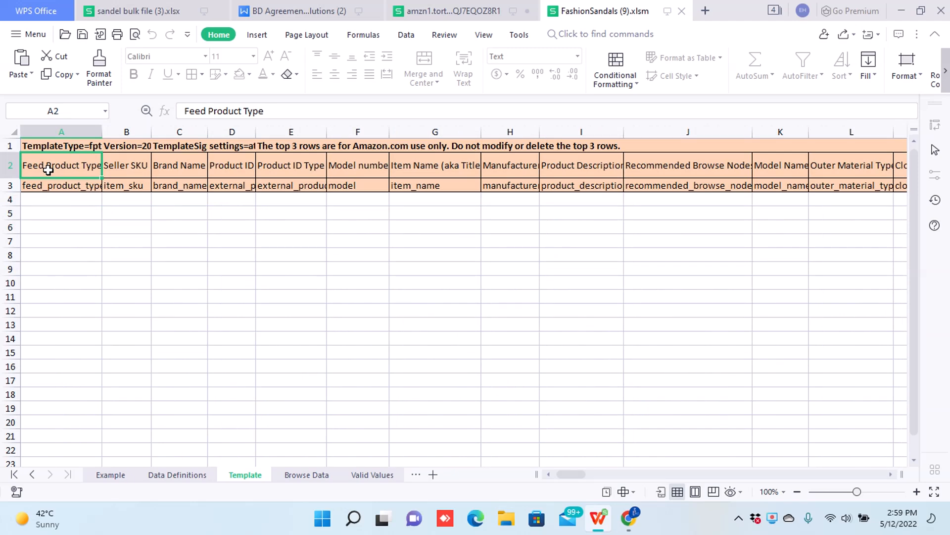
Step: Examine the required column headers of the Template sheet from Feed Product Type through Closure Type and back
{"action": "key", "text": "Right"}
{"action": "key", "text": "Right"}
{"action": "key", "text": "Right"}
{"action": "key", "text": "Right"}
{"action": "key", "text": "Right"}
{"action": "key", "text": "Right"}
{"action": "key", "text": "Right"}
{"action": "key", "text": "Right"}
{"action": "key", "text": "Right"}
{"action": "key", "text": "Right"}
{"action": "key", "text": "Right"}
{"action": "key", "text": "Right"}
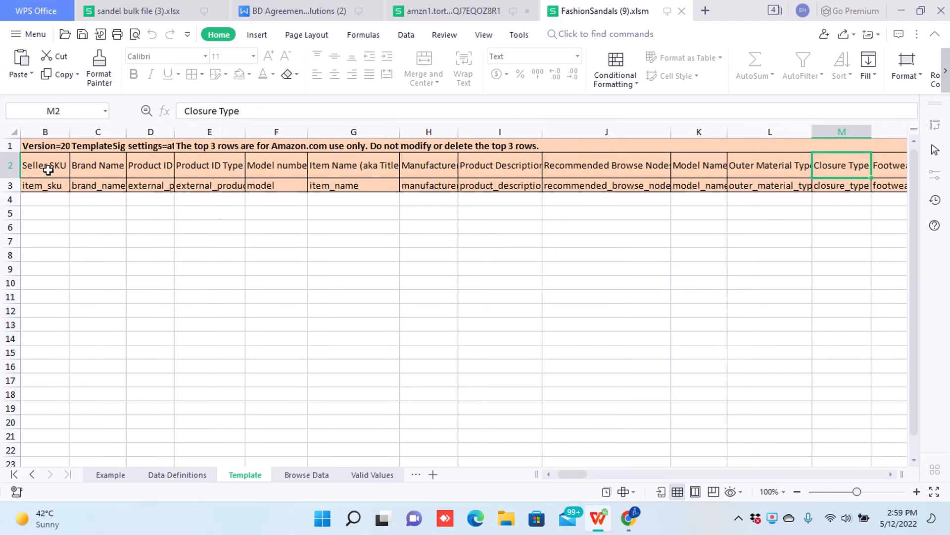
{"action": "key", "text": "Left"}
{"action": "key", "text": "Left"}
{"action": "key", "text": "Left"}
{"action": "key", "text": "Left"}
{"action": "key", "text": "Left"}
{"action": "key", "text": "Left"}
{"action": "key", "text": "Left"}
{"action": "key", "text": "Left"}
{"action": "key", "text": "Left"}
{"action": "key", "text": "Left"}
{"action": "key", "text": "Left"}
{"action": "key", "text": "Left"}
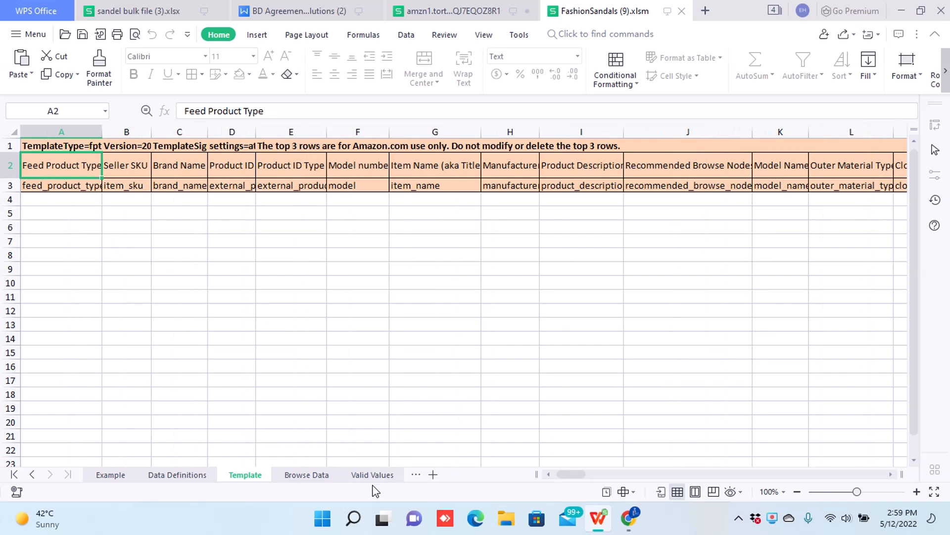
Step: Open the Valid Values sheet and examine the Required fields with their permitted values
{"action": "left_click", "coordinate": [367, 475]}
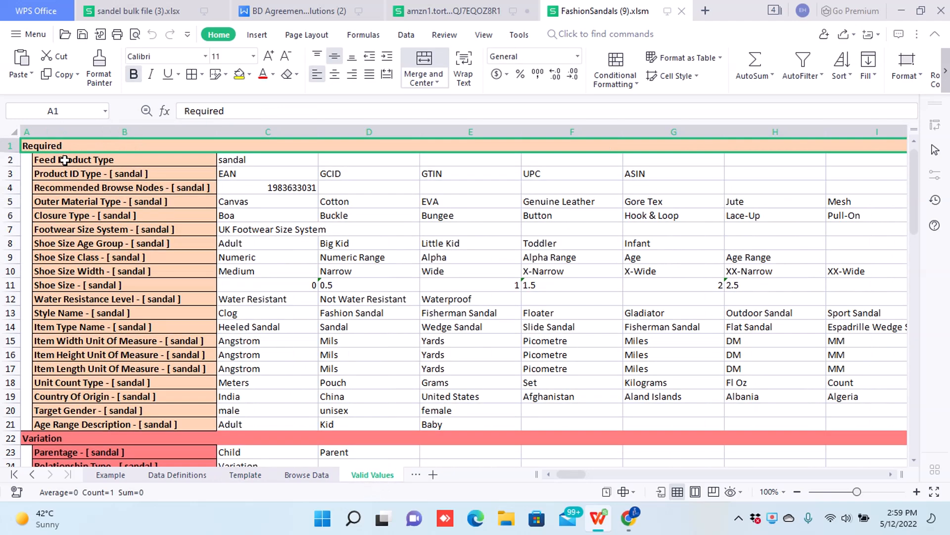
{"action": "left_click_drag", "start_coordinate": [81, 149], "coordinate": [75, 426]}
{"action": "left_click", "coordinate": [327, 296]}
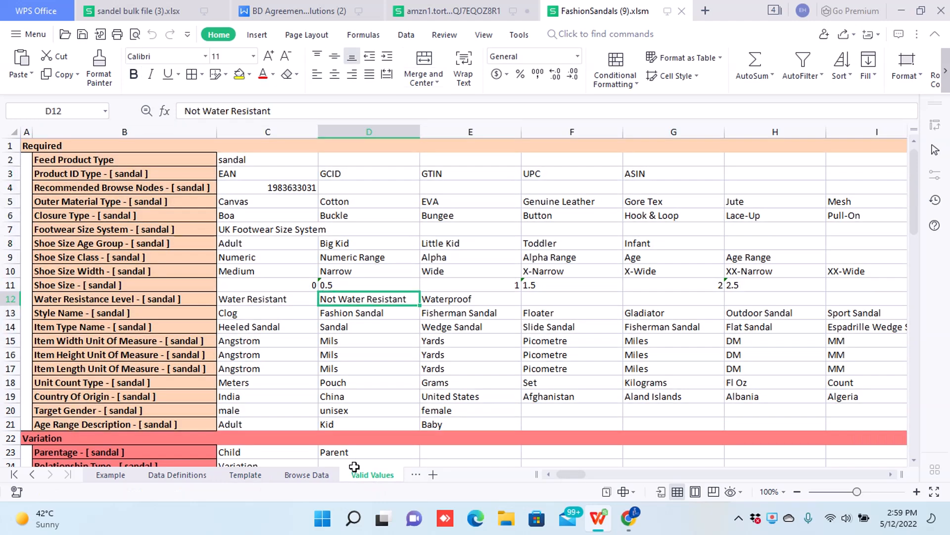
Step: Look through the field names in column B of the Valid Values sheet, ending at Footwear Size System
{"action": "left_click", "coordinate": [103, 161]}
{"action": "key", "text": "ctrl+Down"}
{"action": "key", "text": "ctrl+Down"}
{"action": "key", "text": "ctrl+Up"}
{"action": "key", "text": "Up"}
{"action": "key", "text": "Up"}
{"action": "key", "text": "Up"}
{"action": "key", "text": "Up"}
{"action": "key", "text": "Up"}
{"action": "key", "text": "Up"}
{"action": "key", "text": "Up"}
{"action": "key", "text": "Up"}
{"action": "key", "text": "Up"}
{"action": "key", "text": "Up"}
{"action": "key", "text": "Up"}
{"action": "key", "text": "Up"}
{"action": "key", "text": "Up"}
{"action": "key", "text": "Up"}
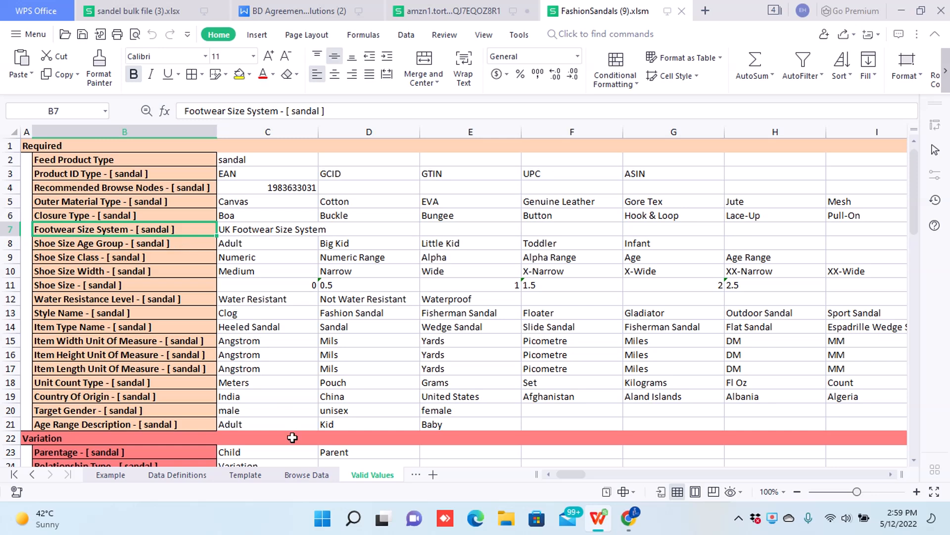
Step: Examine the Template sheet's column headers from Feed Product Type to the last Bullet Point, ending at the first entry cell, A4
{"action": "left_click", "coordinate": [247, 475]}
{"action": "key", "text": "Right"}
{"action": "key", "text": "Right"}
{"action": "key", "text": "Right"}
{"action": "key", "text": "Right"}
{"action": "key", "text": "Right"}
{"action": "key", "text": "Right"}
{"action": "key", "text": "Right"}
{"action": "key", "text": "Right"}
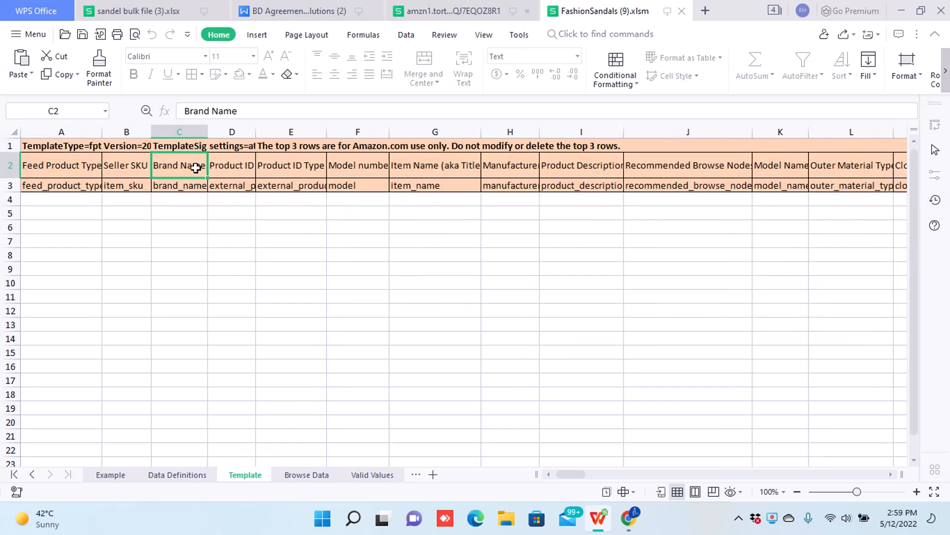
{"action": "key", "text": "Right"}
{"action": "key", "text": "Right"}
{"action": "key", "text": "Right"}
{"action": "key", "text": "Right"}
{"action": "key", "text": "Right"}
{"action": "key", "text": "Right"}
{"action": "key", "text": "Right"}
{"action": "key", "text": "Right"}
{"action": "key", "text": "Right"}
{"action": "key", "text": "Right"}
{"action": "key", "text": "Right"}
{"action": "key", "text": "Right"}
{"action": "key", "text": "Right"}
{"action": "key", "text": "Right"}
{"action": "key", "text": "Right"}
{"action": "key", "text": "Right"}
{"action": "key", "text": "Right"}
{"action": "key", "text": "Right"}
{"action": "key", "text": "Right"}
{"action": "key", "text": "Right"}
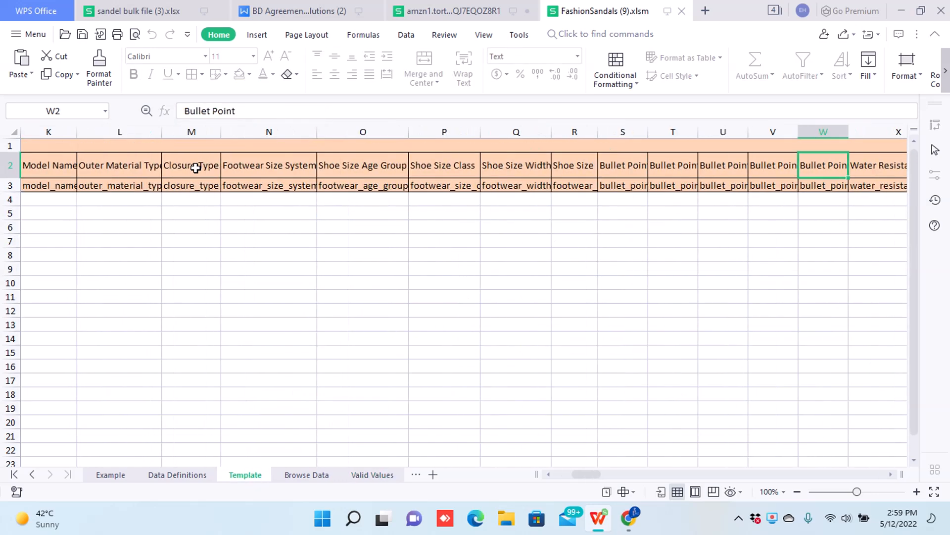
{"action": "key", "text": "Left"}
{"action": "key", "text": "Left"}
{"action": "key", "text": "Left"}
{"action": "key", "text": "Left"}
{"action": "key", "text": "Left"}
{"action": "key", "text": "Left"}
{"action": "key", "text": "Left"}
{"action": "key", "text": "Left"}
{"action": "key", "text": "Left"}
{"action": "key", "text": "Left"}
{"action": "key", "text": "Left"}
{"action": "key", "text": "Left"}
{"action": "key", "text": "Left"}
{"action": "key", "text": "Left"}
{"action": "key", "text": "Left"}
{"action": "key", "text": "Left"}
{"action": "key", "text": "Left"}
{"action": "key", "text": "Left"}
{"action": "key", "text": "Left"}
{"action": "key", "text": "Left"}
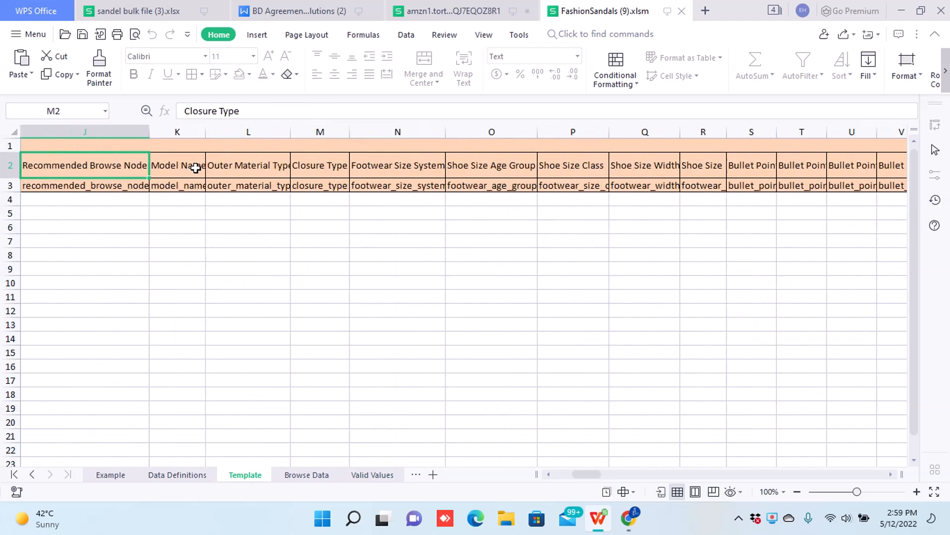
{"action": "key", "text": "Down"}
{"action": "key", "text": "Down"}
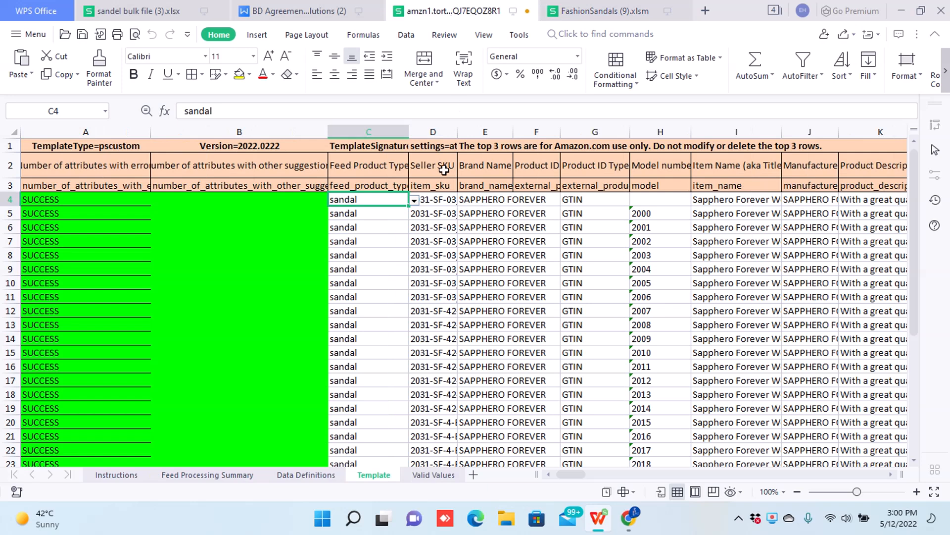
Step: Examine the upload status columns of the filled-in Template sheet down to row 36 and back to row 4
{"action": "left_click", "coordinate": [288, 199]}
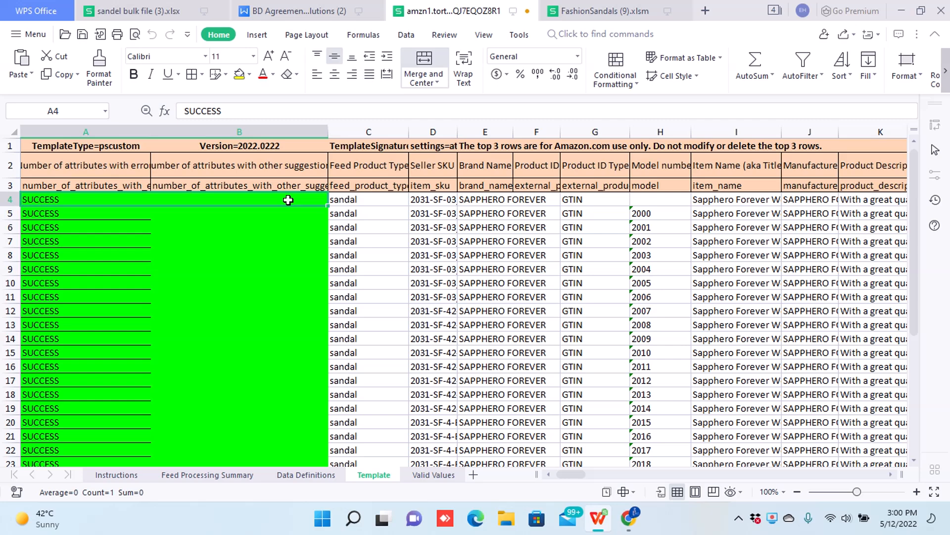
{"action": "key", "text": "ctrl+Down"}
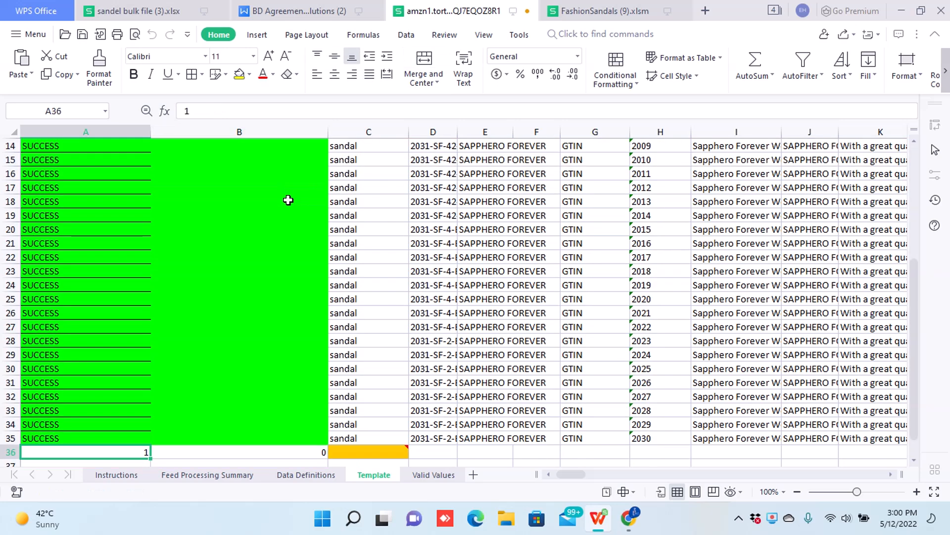
{"action": "key", "text": "ctrl+Home"}
{"action": "key", "text": "Down"}
{"action": "key", "text": "Down"}
{"action": "key", "text": "Down"}
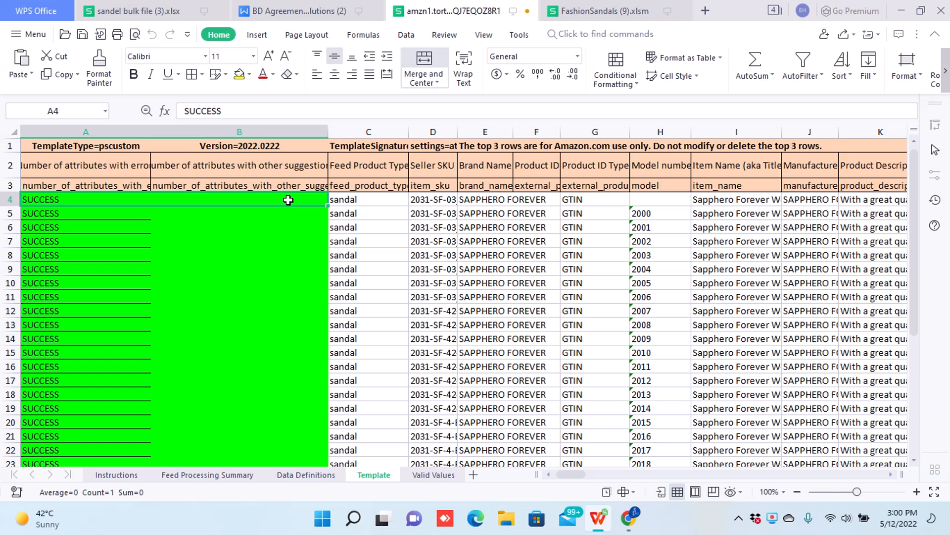
{"action": "key", "text": "Right"}
{"action": "key", "text": "Right"}
{"action": "key", "text": "Left"}
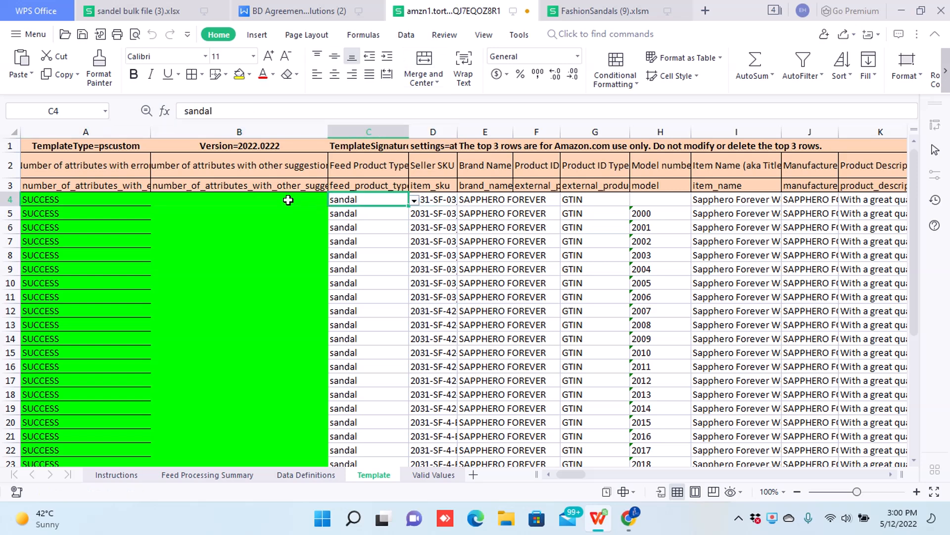
Step: Look through the filled-in template's column headers from Feed Product Type to Product ID Type and back
{"action": "left_click", "coordinate": [358, 168]}
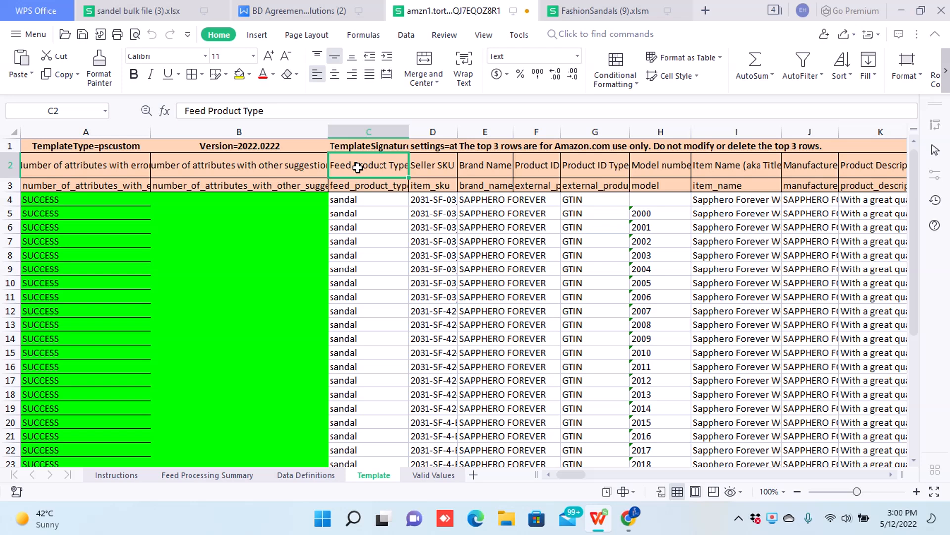
{"action": "key", "text": "Down"}
{"action": "key", "text": "Up"}
{"action": "key", "text": "Right"}
{"action": "key", "text": "Right"}
{"action": "key", "text": "Right"}
{"action": "key", "text": "Right"}
{"action": "key", "text": "Right"}
{"action": "key", "text": "Left"}
{"action": "key", "text": "Left"}
{"action": "key", "text": "Left"}
{"action": "key", "text": "Left"}
{"action": "key", "text": "Left"}
{"action": "key", "text": "Down"}
{"action": "key", "text": "Right"}
{"action": "key", "text": "Right"}
{"action": "key", "text": "Right"}
{"action": "key", "text": "Right"}
{"action": "key", "text": "Up"}
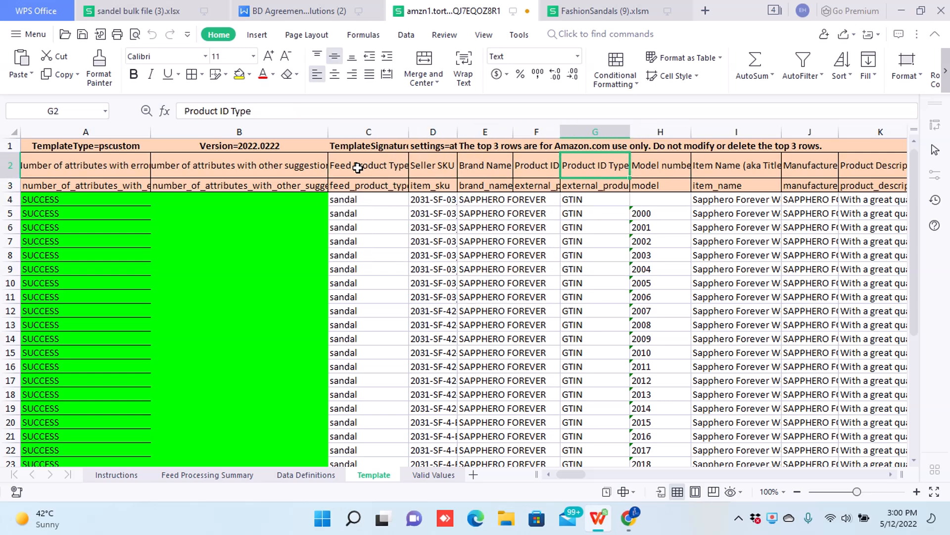
{"action": "key", "text": "Left"}
{"action": "key", "text": "Left"}
{"action": "key", "text": "Left"}
{"action": "key", "text": "Left"}
{"action": "key", "text": "Right"}
{"action": "key", "text": "Left"}
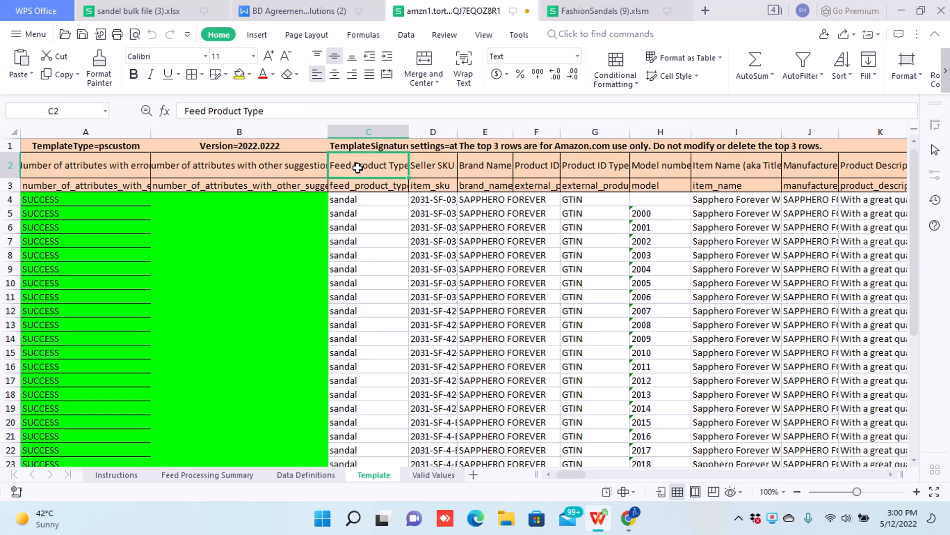
Step: Read the row 3 help notes under Feed Product Type, Seller SKU and the neighbouring headers, ending at the first product type entry
{"action": "key", "text": "Down"}
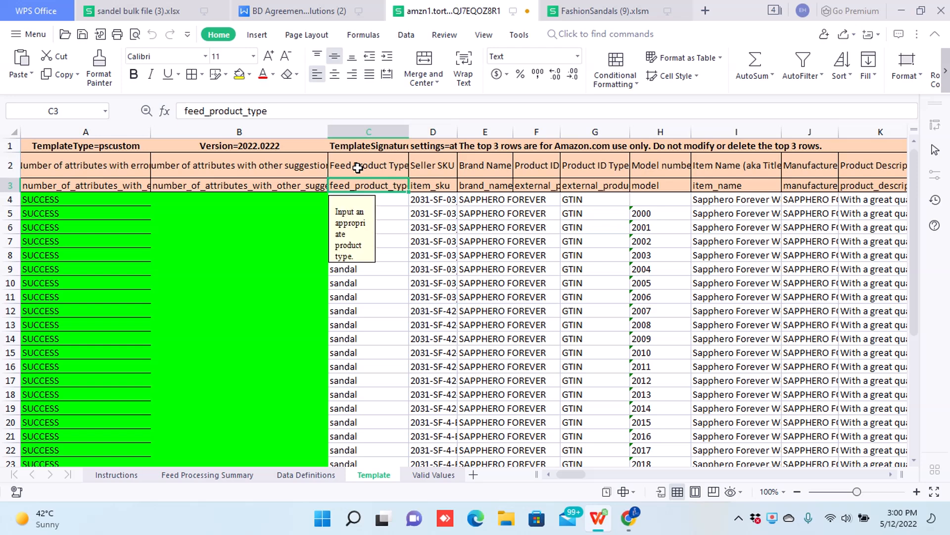
{"action": "key", "text": "Right"}
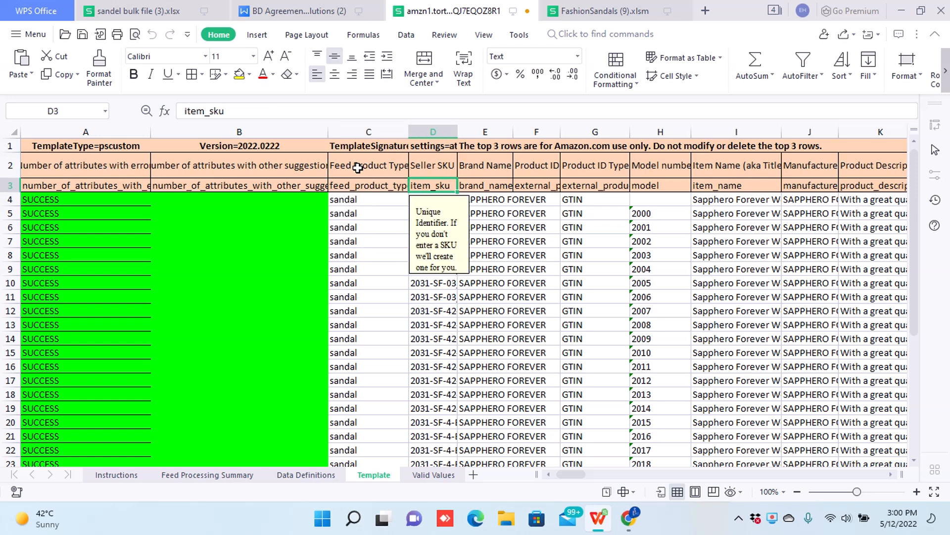
{"action": "key", "text": "Right"}
{"action": "key", "text": "Left"}
{"action": "key", "text": "Left"}
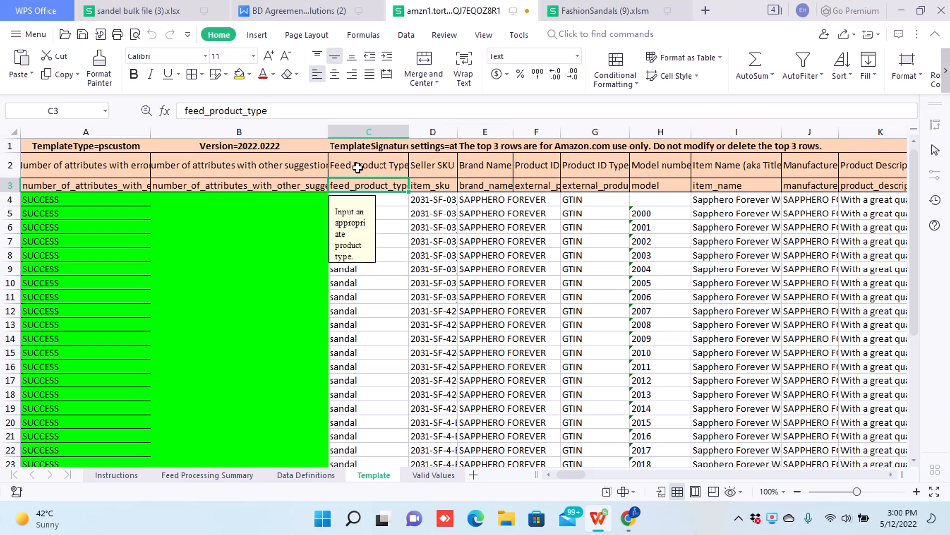
{"action": "key", "text": "Right"}
{"action": "key", "text": "Right"}
{"action": "key", "text": "Right"}
{"action": "key", "text": "Right"}
{"action": "key", "text": "Right"}
{"action": "key", "text": "Left"}
{"action": "key", "text": "Left"}
{"action": "key", "text": "Up"}
{"action": "key", "text": "Left"}
{"action": "key", "text": "Left"}
{"action": "key", "text": "Left"}
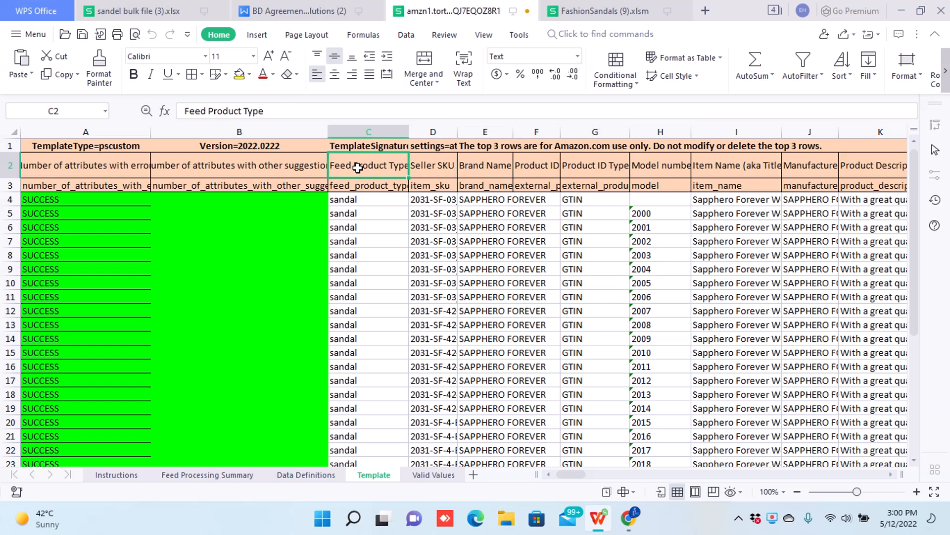
{"action": "key", "text": "Right"}
{"action": "key", "text": "Left"}
{"action": "key", "text": "Down"}
{"action": "key", "text": "Down"}
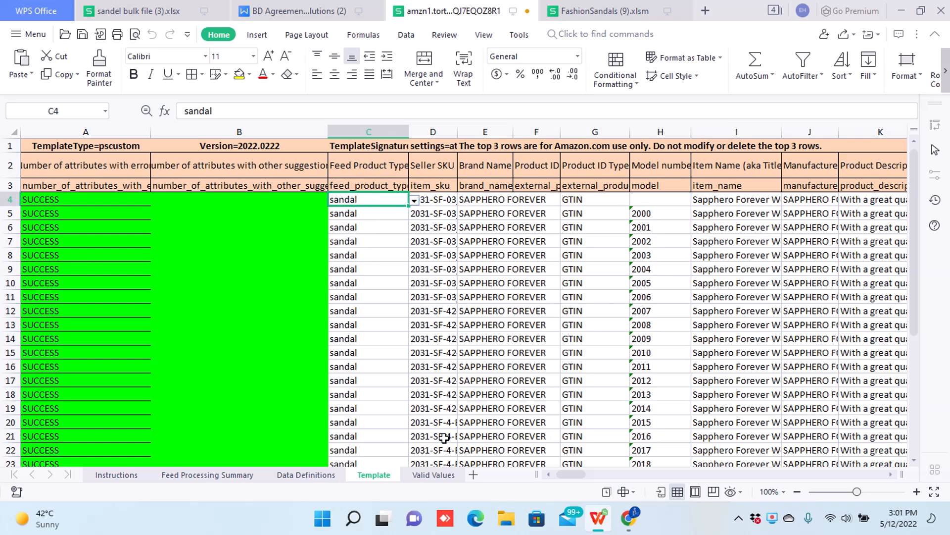
Step: Check the Feed Product Type options in A4 of FashionSandals (9).xlsm and close that workbook, staying in the filled-in template
{"action": "left_click", "coordinate": [615, 14]}
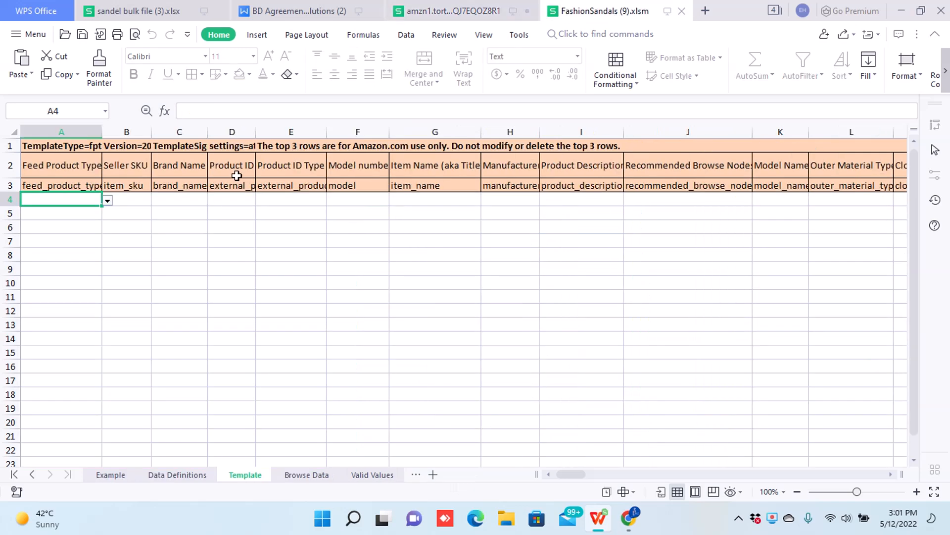
{"action": "left_click", "coordinate": [67, 185]}
{"action": "left_click", "coordinate": [72, 199]}
{"action": "left_click", "coordinate": [107, 200]}
{"action": "left_click", "coordinate": [482, 10]}
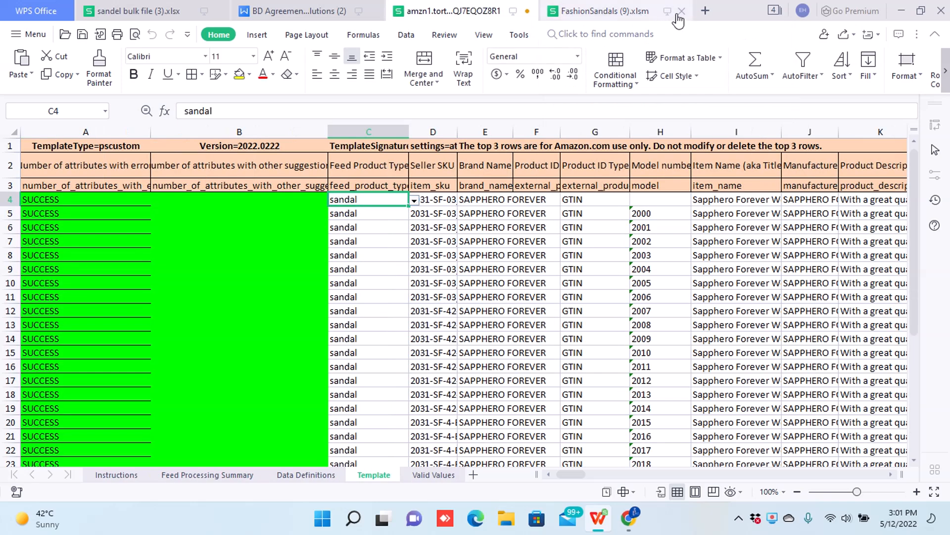
{"action": "left_click", "coordinate": [682, 11]}
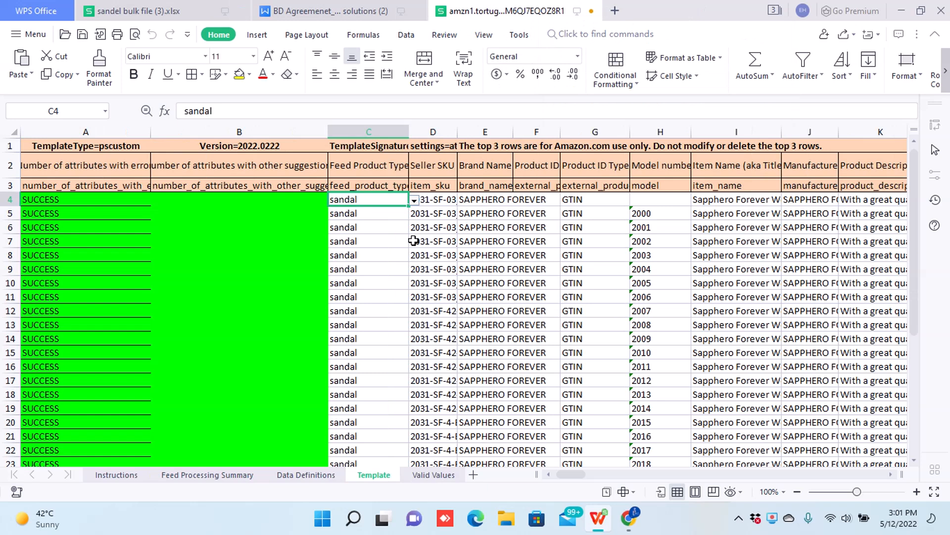
Step: Examine the status cells of the first listing rows, ending at the Feed Product Type entry in row 4
{"action": "left_click", "coordinate": [287, 201]}
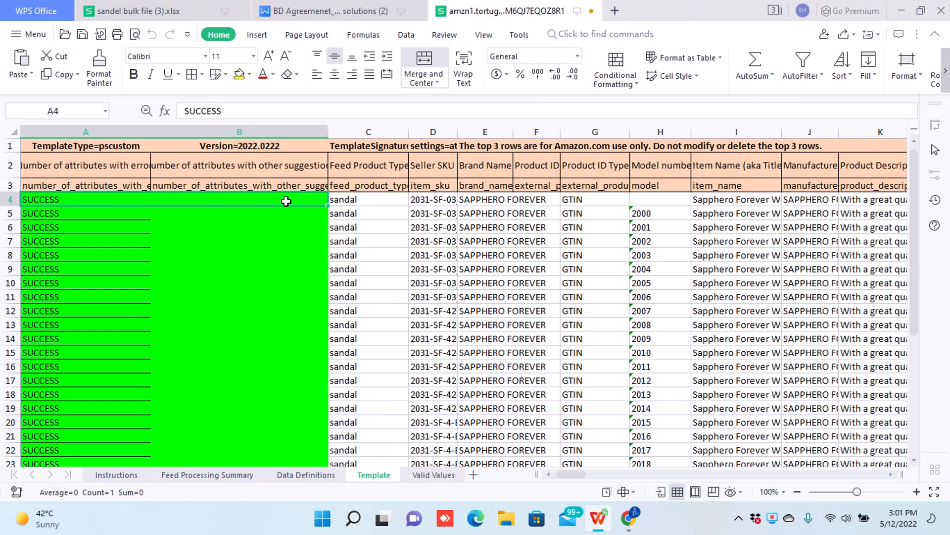
{"action": "key", "text": "Right"}
{"action": "key", "text": "Left"}
{"action": "key", "text": "Down"}
{"action": "key", "text": "Down"}
{"action": "key", "text": "Down"}
{"action": "key", "text": "Up"}
{"action": "key", "text": "Up"}
{"action": "key", "text": "Up"}
{"action": "key", "text": "Right"}
{"action": "key", "text": "Left"}
{"action": "key", "text": "Right"}
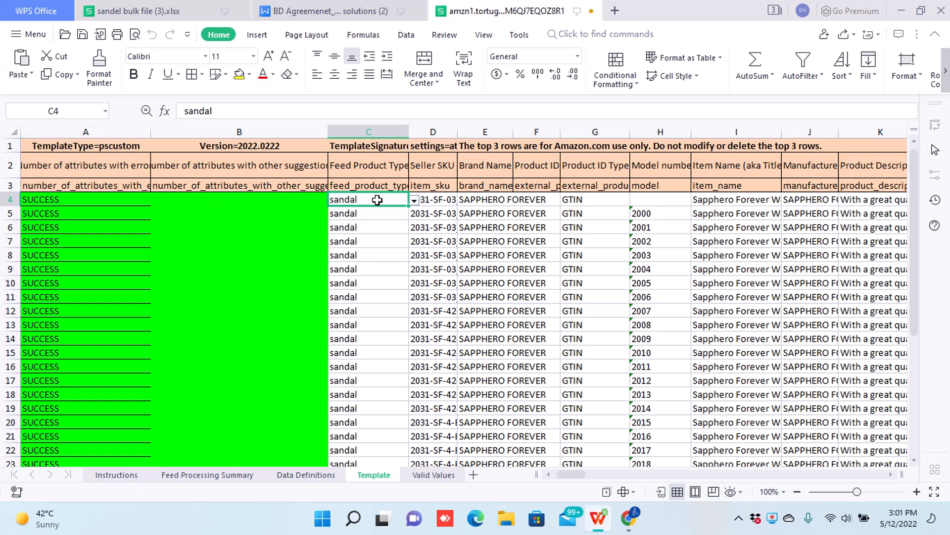
Step: Check the permitted Feed Product Type options in C4 and the Seller SKU header with its first entry
{"action": "left_click", "coordinate": [413, 201]}
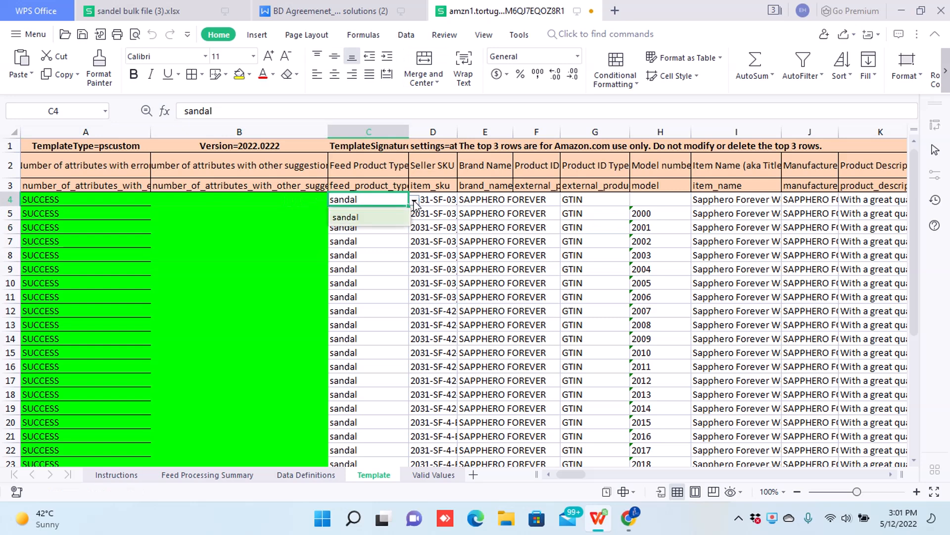
{"action": "left_click", "coordinate": [437, 203]}
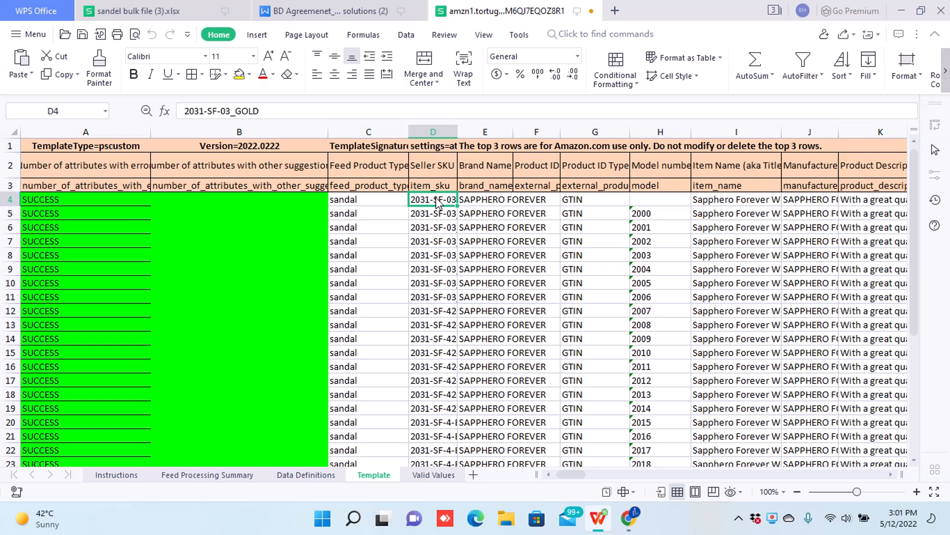
{"action": "key", "text": "Left"}
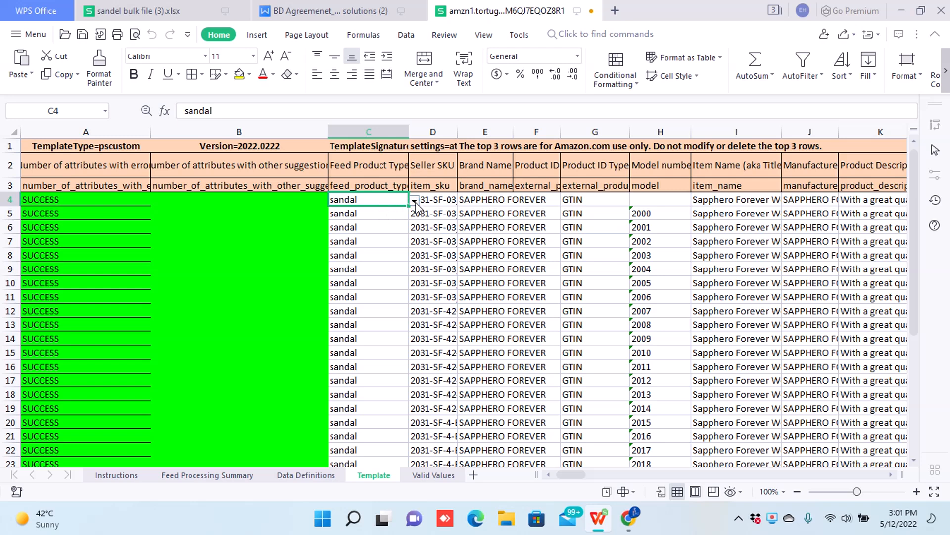
{"action": "key", "text": "Right"}
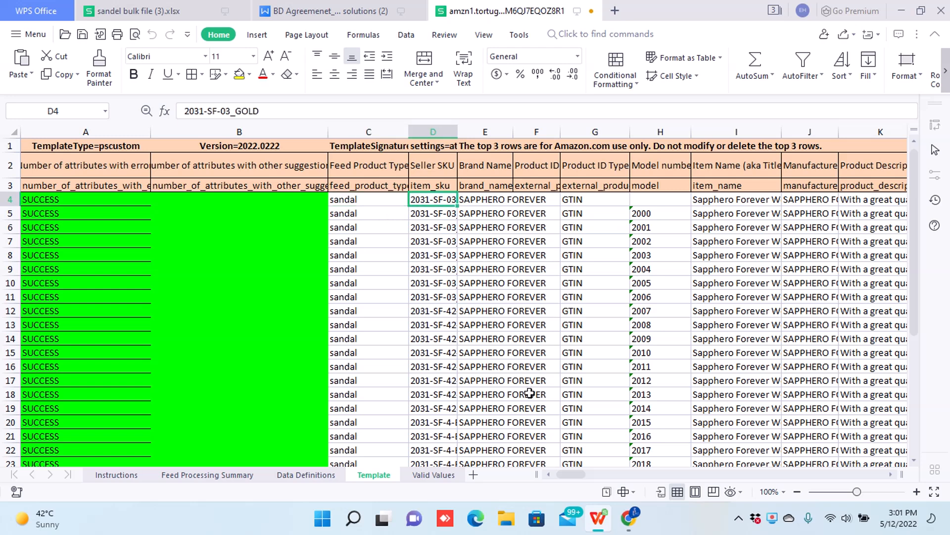
{"action": "left_click", "coordinate": [435, 170]}
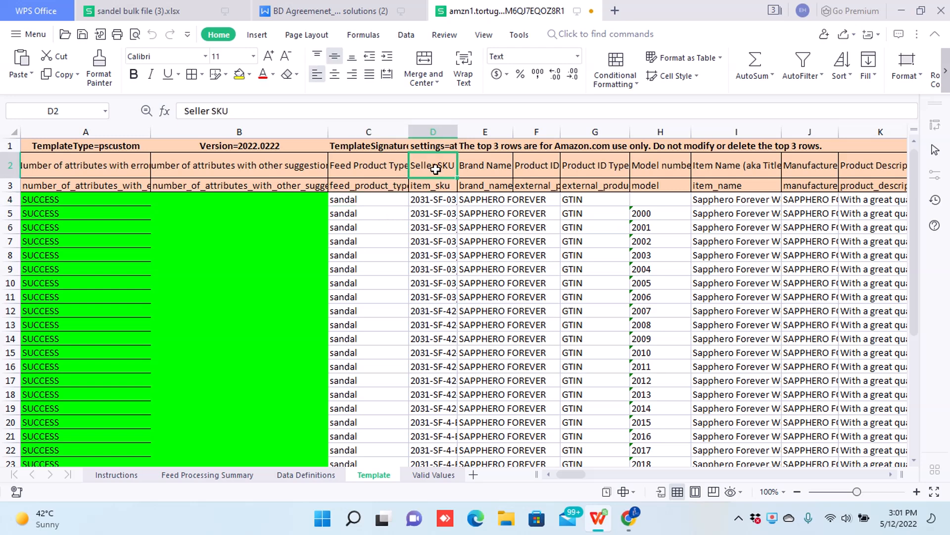
{"action": "left_click", "coordinate": [435, 202]}
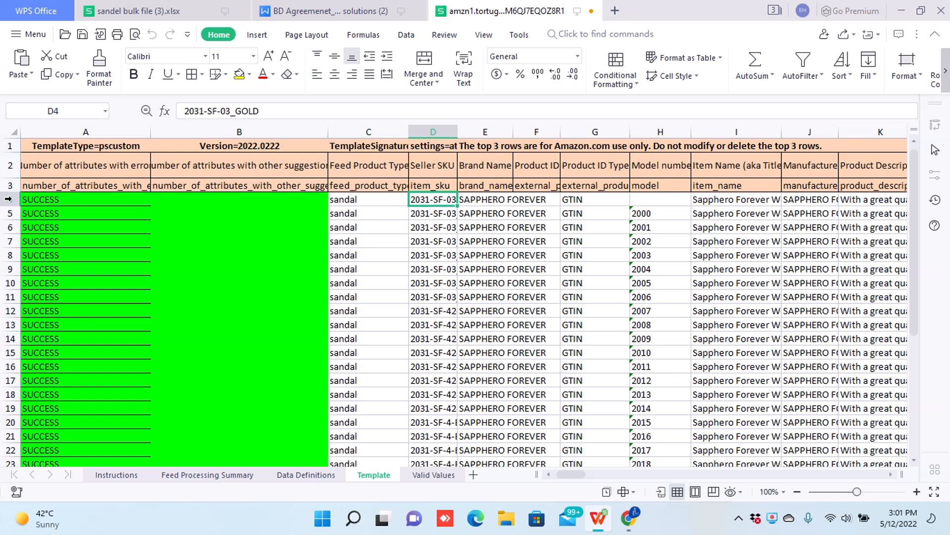
Step: Make the entire first listing row, row 4, bold
{"action": "left_click", "coordinate": [8, 199]}
{"action": "left_click", "coordinate": [134, 75]}
{"action": "left_click", "coordinate": [443, 237]}
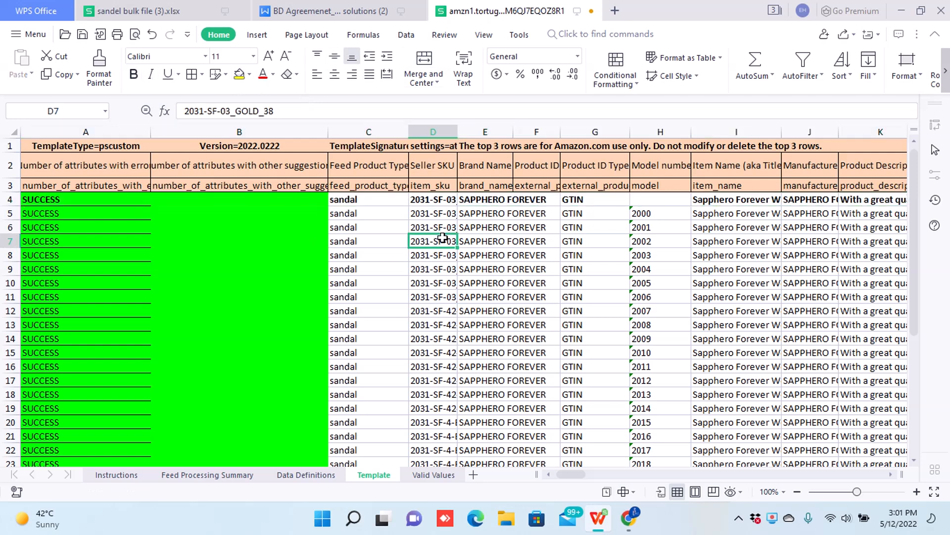
Step: Review the Feed Product Type, Seller SKU and Brand Name entries of the first listing in row 4
{"action": "left_click", "coordinate": [374, 200]}
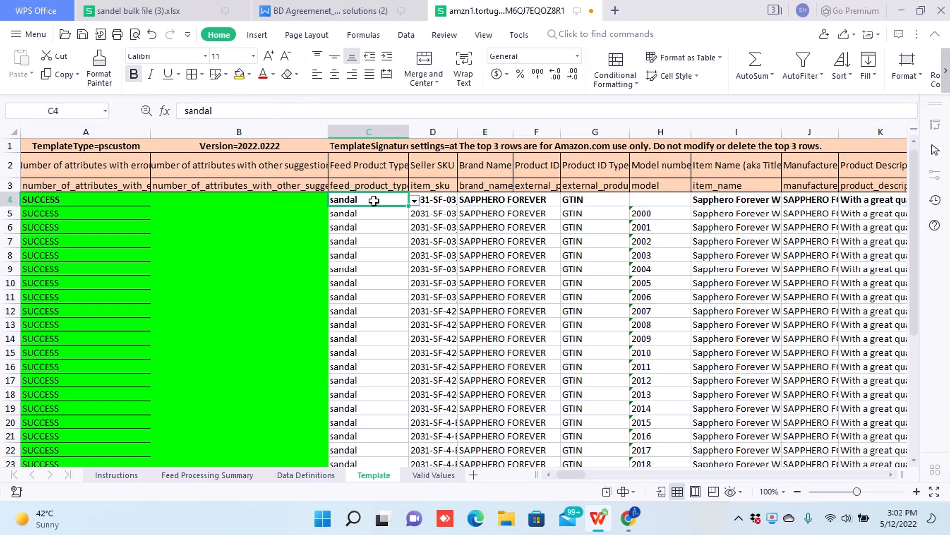
{"action": "key", "text": "Right"}
{"action": "key", "text": "Left"}
{"action": "key", "text": "Right"}
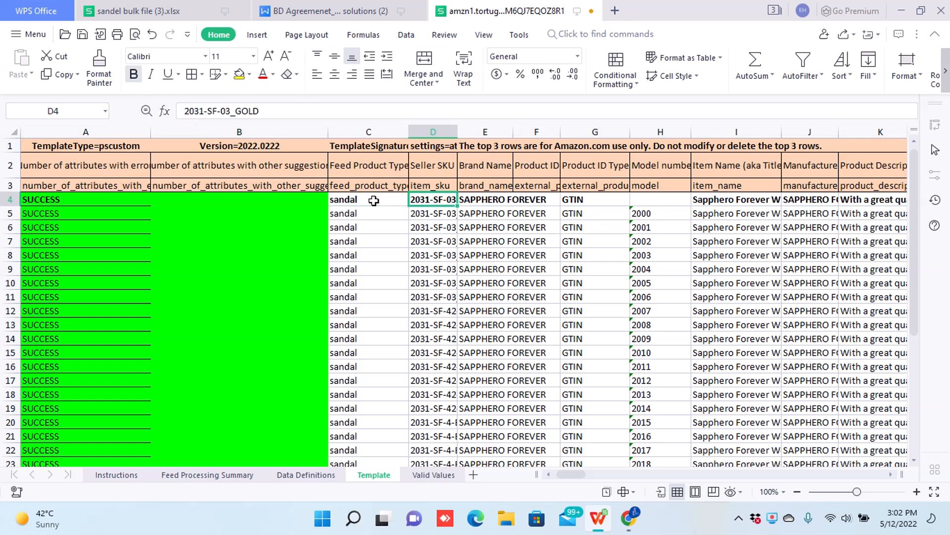
{"action": "left_click", "coordinate": [425, 169]}
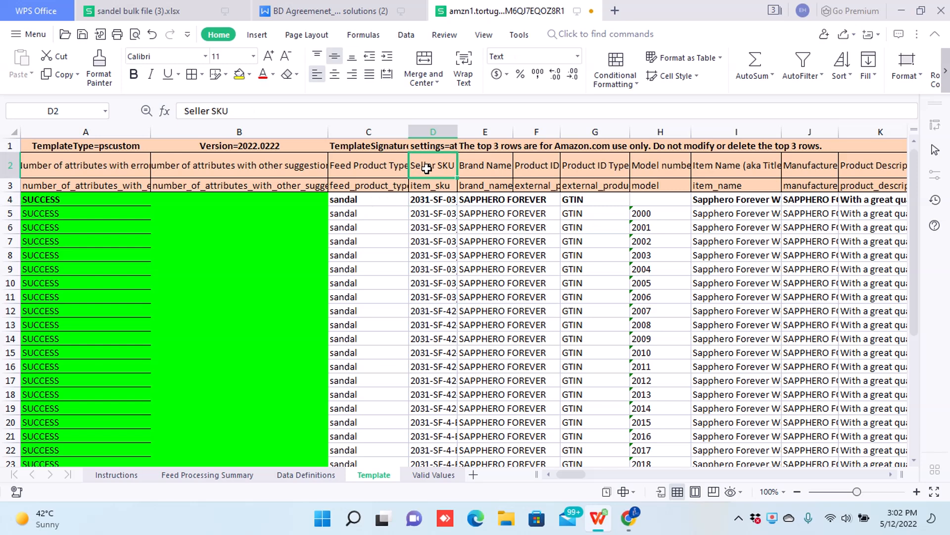
{"action": "left_click", "coordinate": [427, 201]}
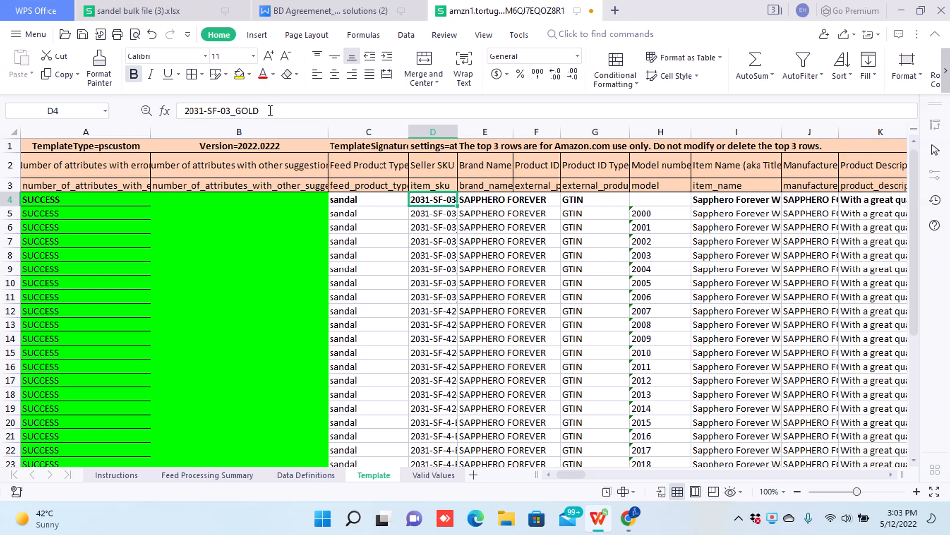
{"action": "key", "text": "Right"}
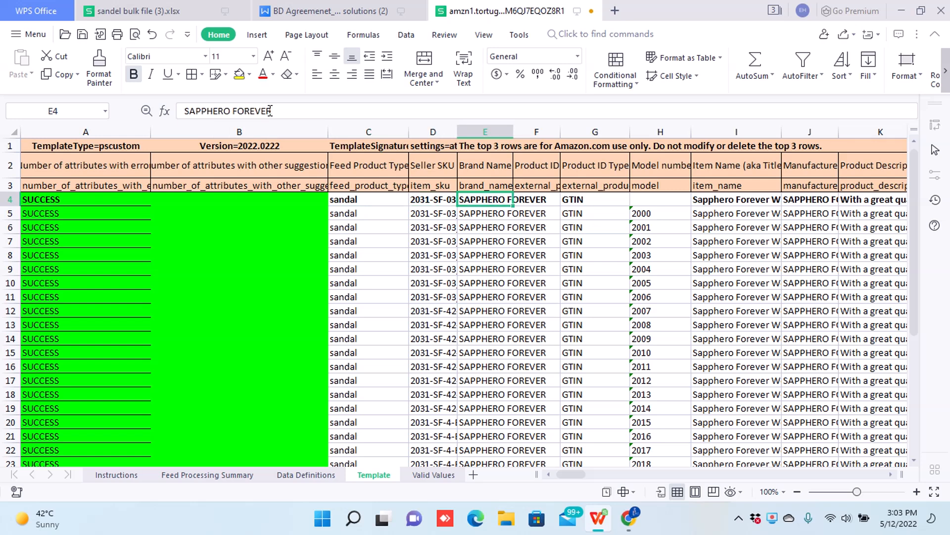
{"action": "key", "text": "Left"}
{"action": "key", "text": "Left"}
{"action": "key", "text": "Right"}
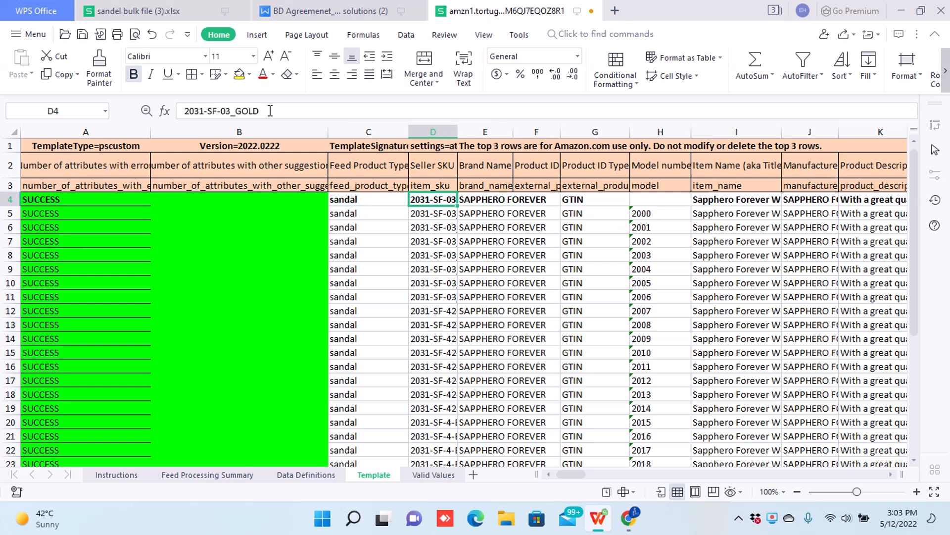
{"action": "key", "text": "Left"}
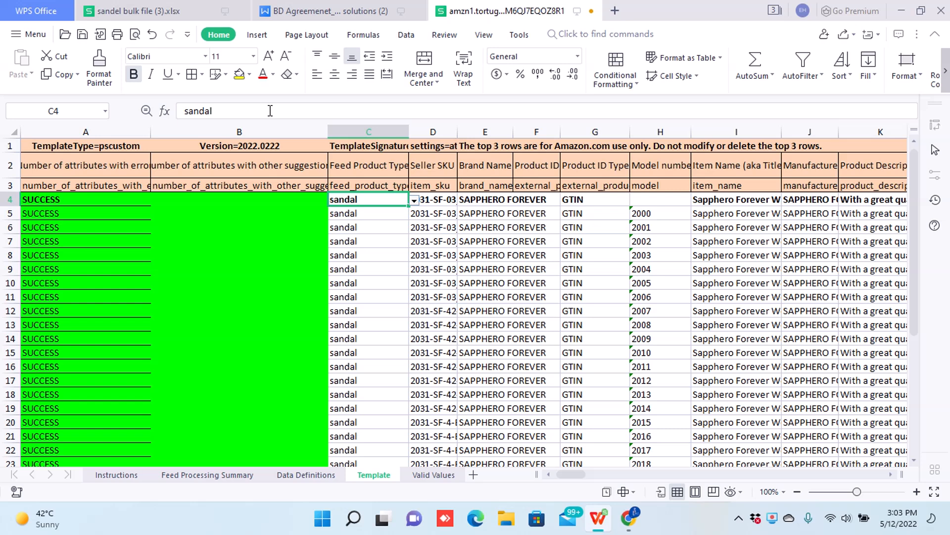
Step: Review the gold sandal's Seller SKU entries from the parent in D4 through the size variants ending in D11
{"action": "key", "text": "Right"}
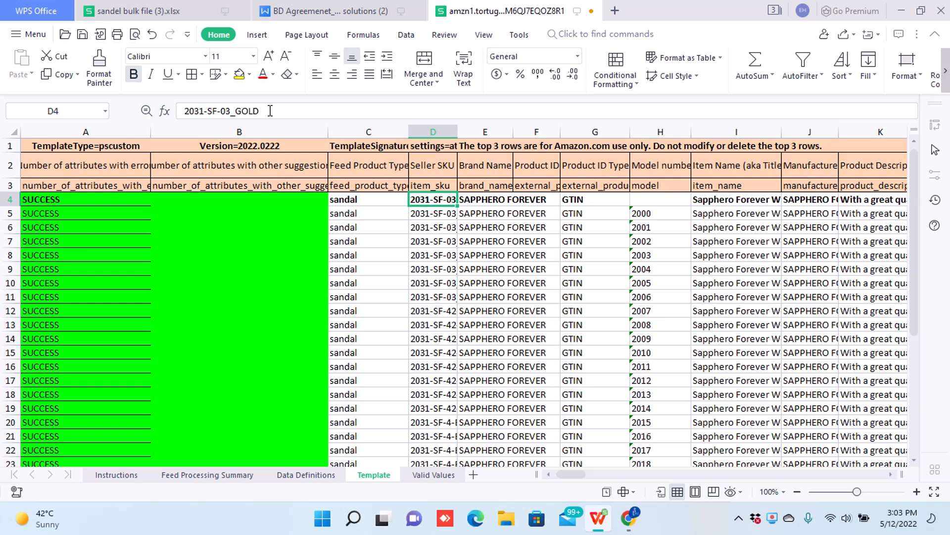
{"action": "key", "text": "Down"}
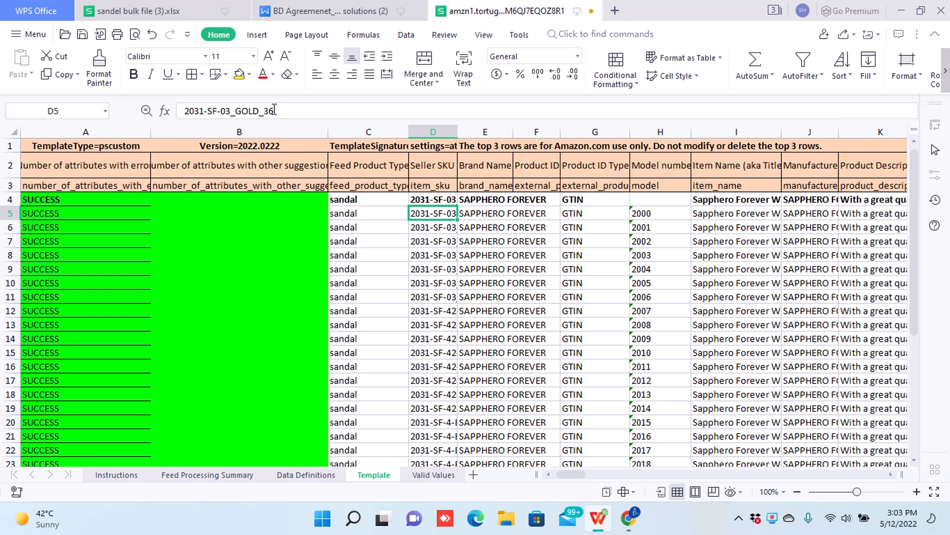
{"action": "key", "text": "Down"}
{"action": "key", "text": "Down"}
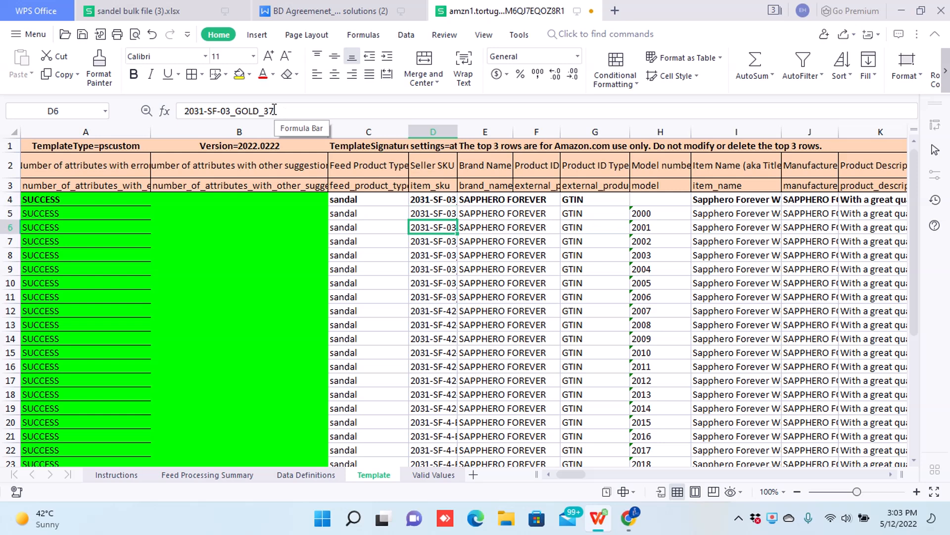
{"action": "key", "text": "Down"}
{"action": "key", "text": "Down"}
{"action": "key", "text": "Down"}
{"action": "key", "text": "Down"}
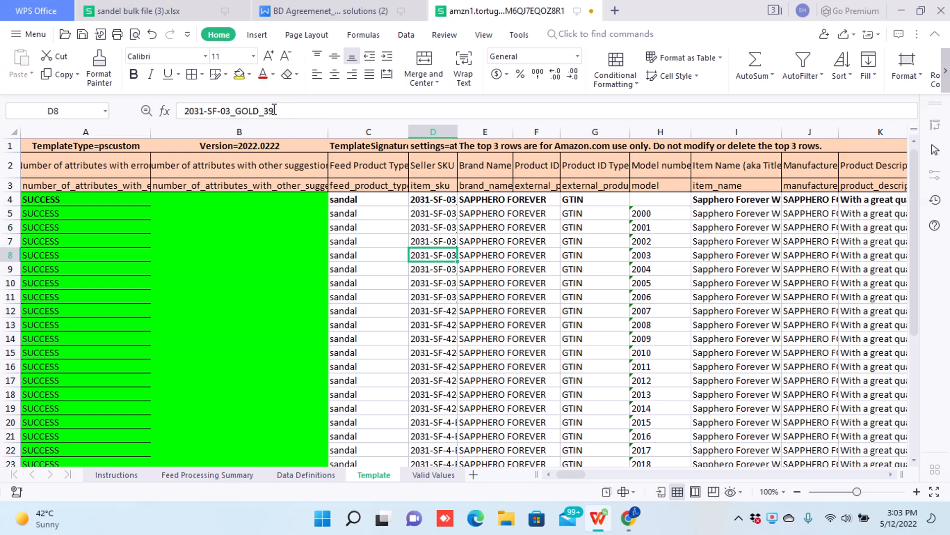
{"action": "key", "text": "Down"}
{"action": "key", "text": "Up"}
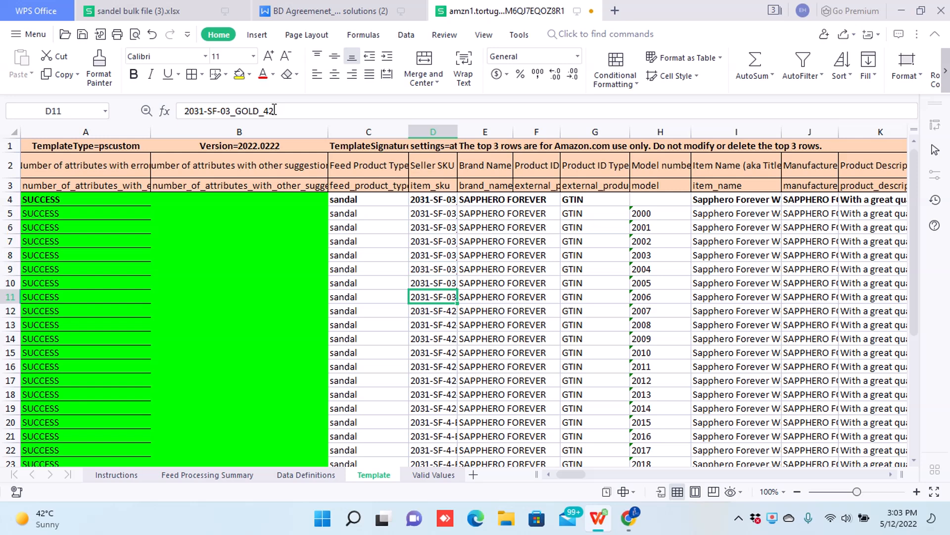
Step: Make the gold sandal's Seller SKU entries in D4:D11 bold
{"action": "key", "text": "shift+Up"}
{"action": "key", "text": "shift+Up"}
{"action": "key", "text": "shift+Up"}
{"action": "key", "text": "shift+Up"}
{"action": "key", "text": "shift+Up"}
{"action": "key", "text": "shift+Up"}
{"action": "key", "text": "shift+Up"}
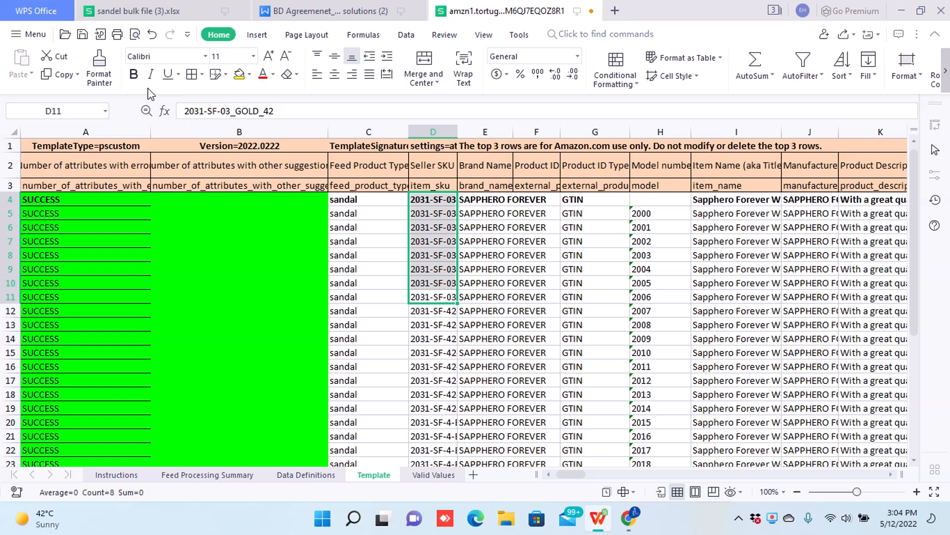
{"action": "left_click", "coordinate": [135, 79]}
{"action": "left_click", "coordinate": [490, 267]}
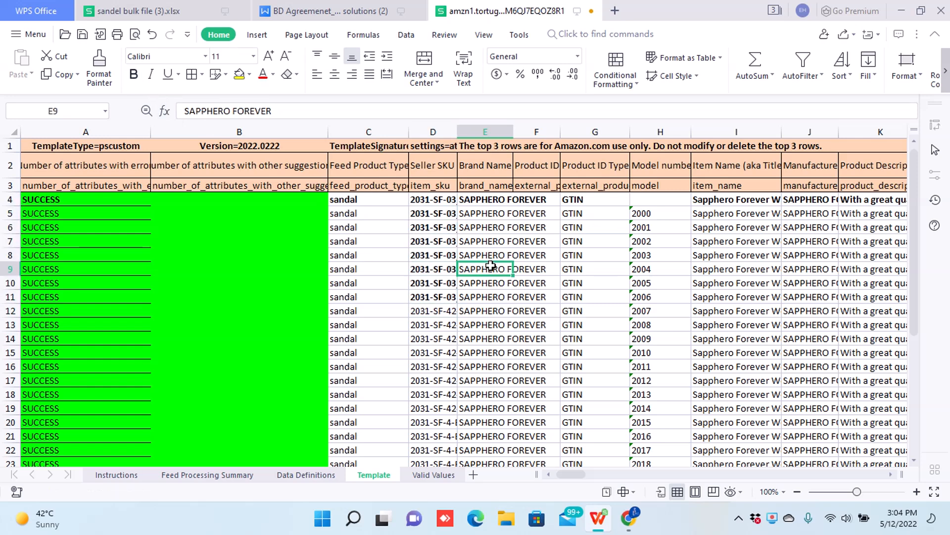
Step: Switch to Amazon Seller Central in the browser and open the Manage Inventory page
{"action": "left_click", "coordinate": [428, 198]}
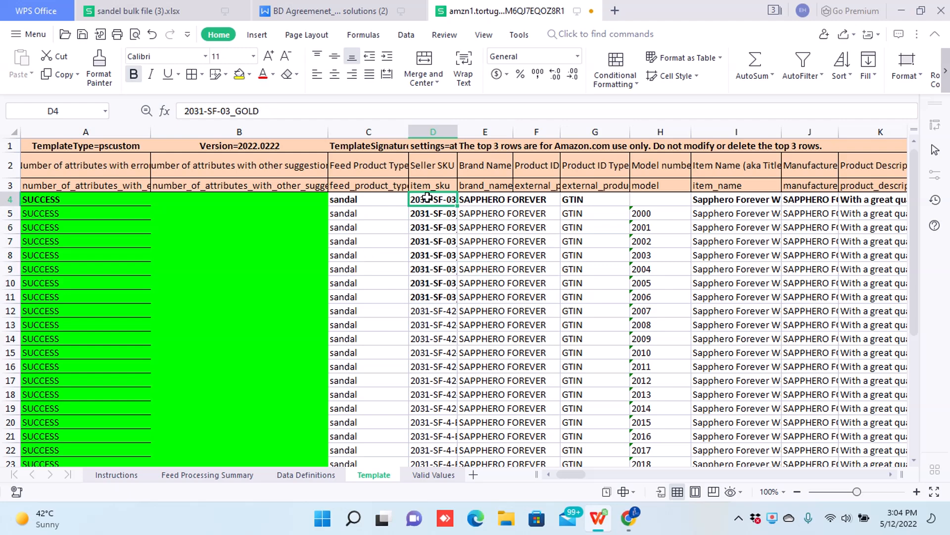
{"action": "key", "text": "alt+Tab"}
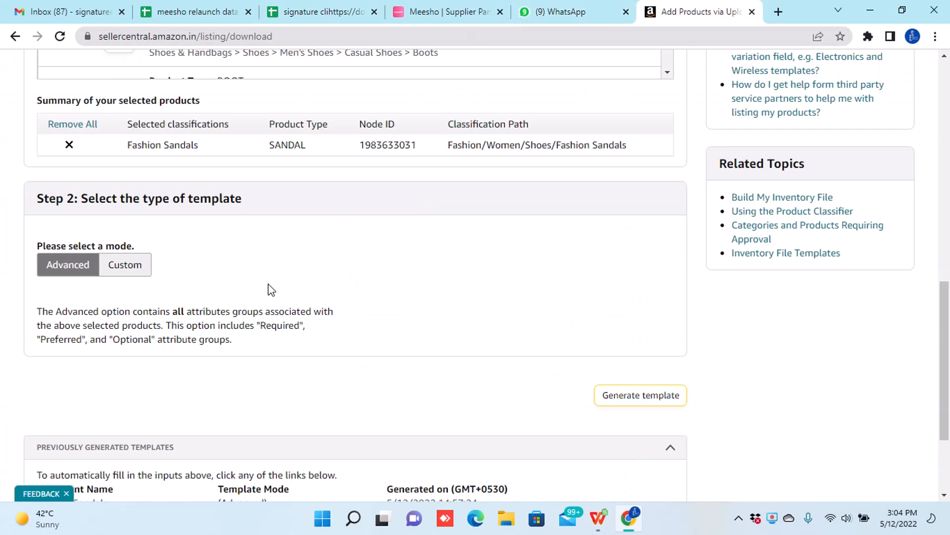
{"action": "scroll", "coordinate": [169, 198], "scroll_direction": "up", "scroll_amount": 10}
{"action": "mouse_move", "coordinate": [102, 91]}
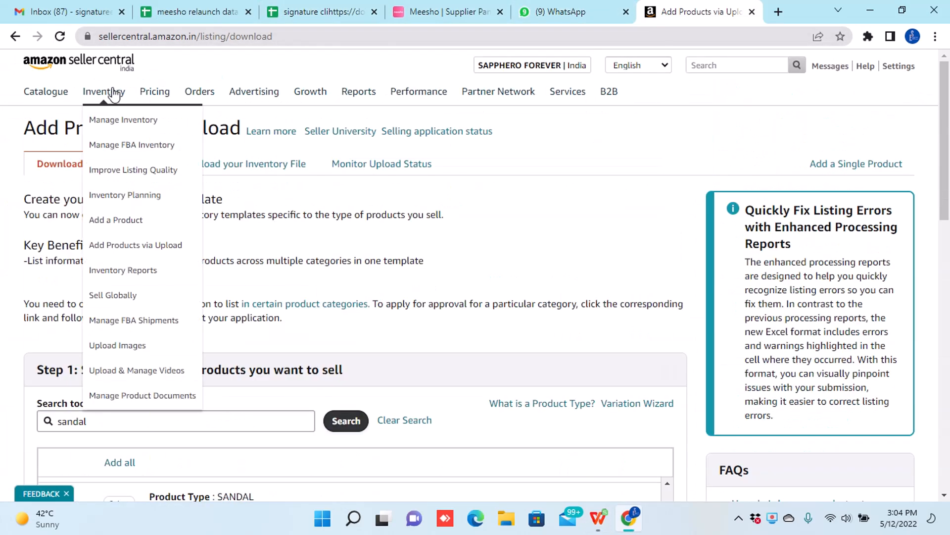
{"action": "left_click", "coordinate": [99, 120]}
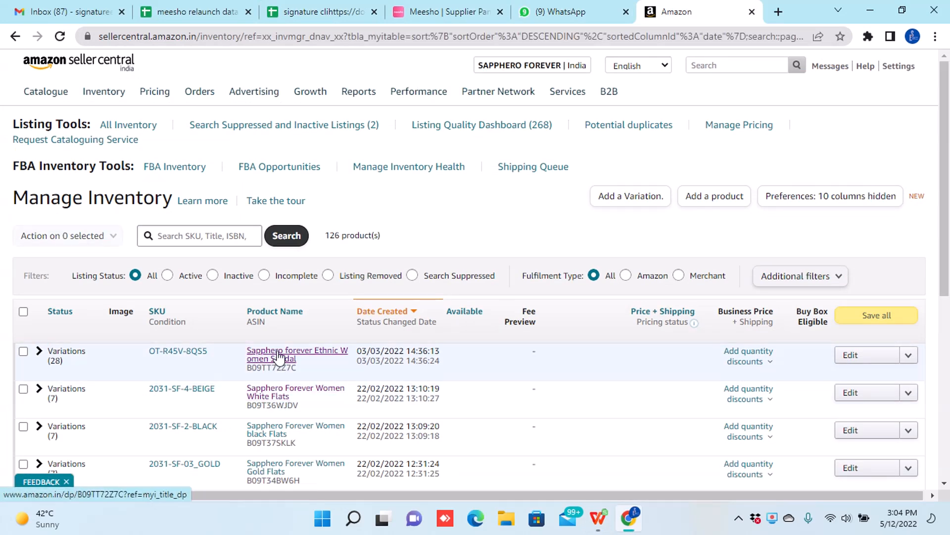
Step: Open the Sapphero forever Ethnic Women Sandal listing and compare its colour and size variations with the template's Seller SKU rows
{"action": "left_click", "coordinate": [280, 355]}
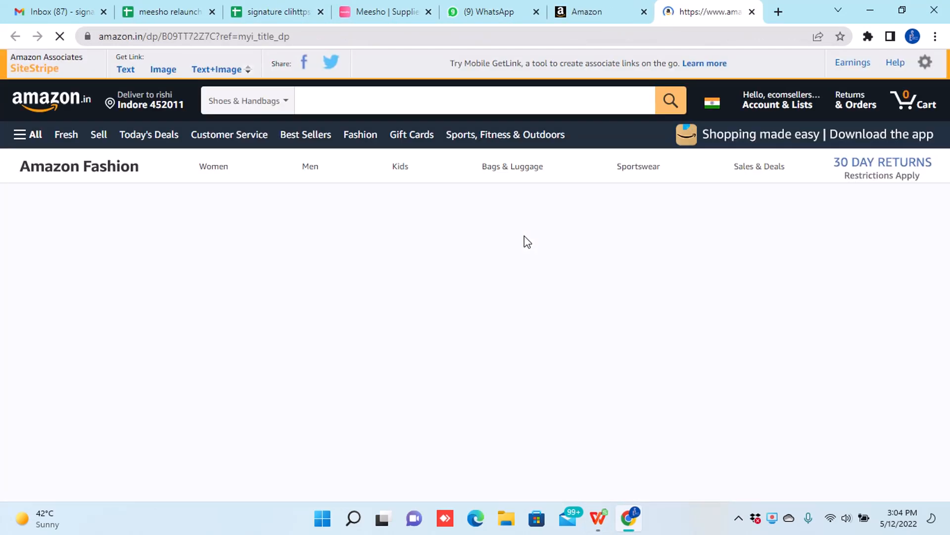
{"action": "scroll", "coordinate": [226, 389], "scroll_direction": "down", "scroll_amount": 4}
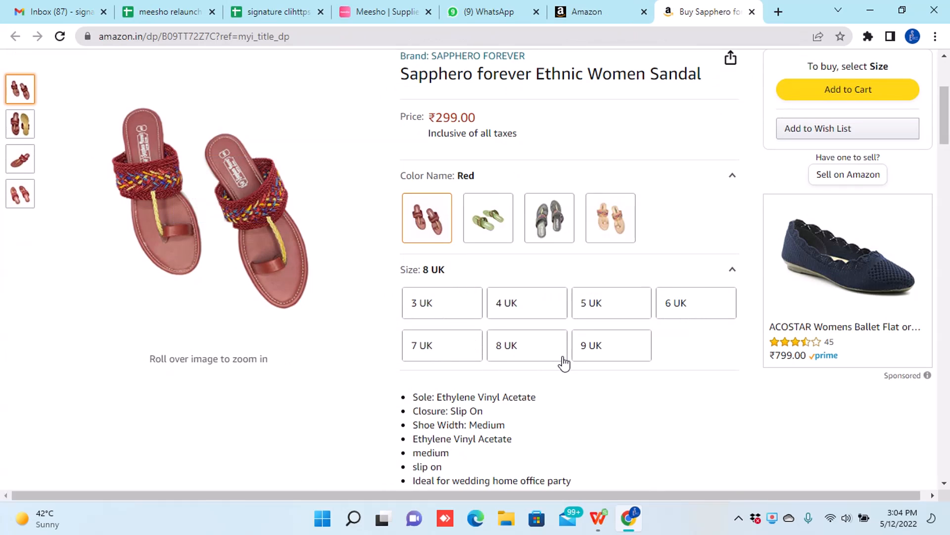
{"action": "key", "text": "alt+Tab"}
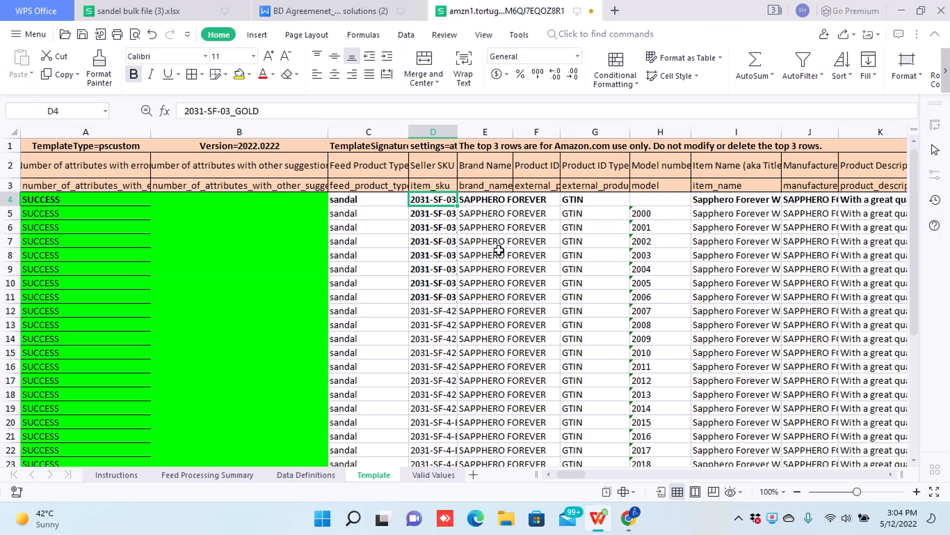
{"action": "key", "text": "alt+Tab"}
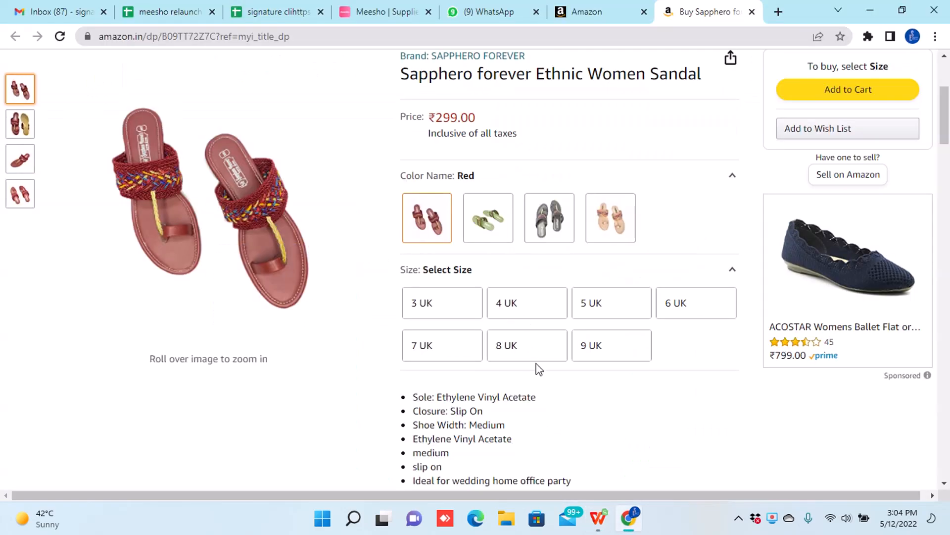
{"action": "key", "text": "alt+Tab"}
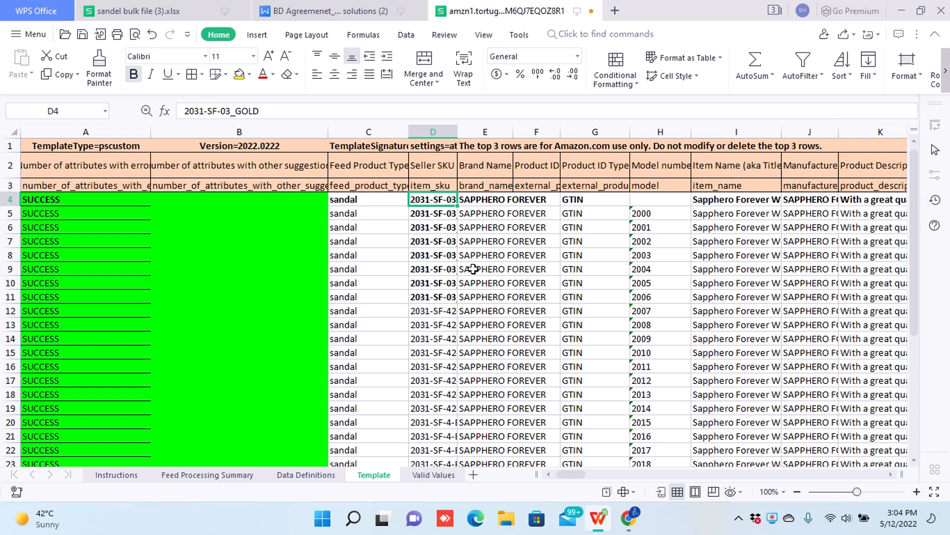
Step: Check the Feed Product Type in C4, then trace the gold Seller SKUs from D4 down to D11
{"action": "left_click", "coordinate": [368, 204]}
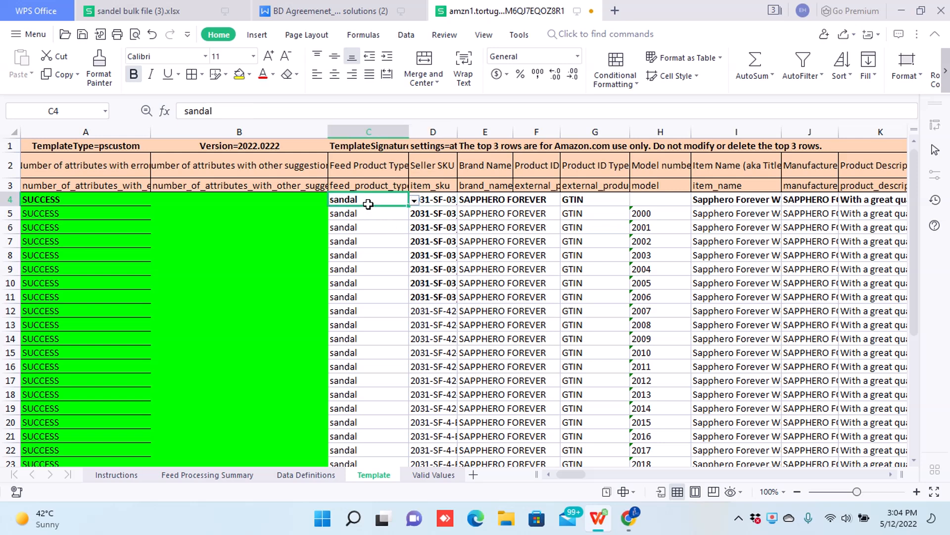
{"action": "key", "text": "Right"}
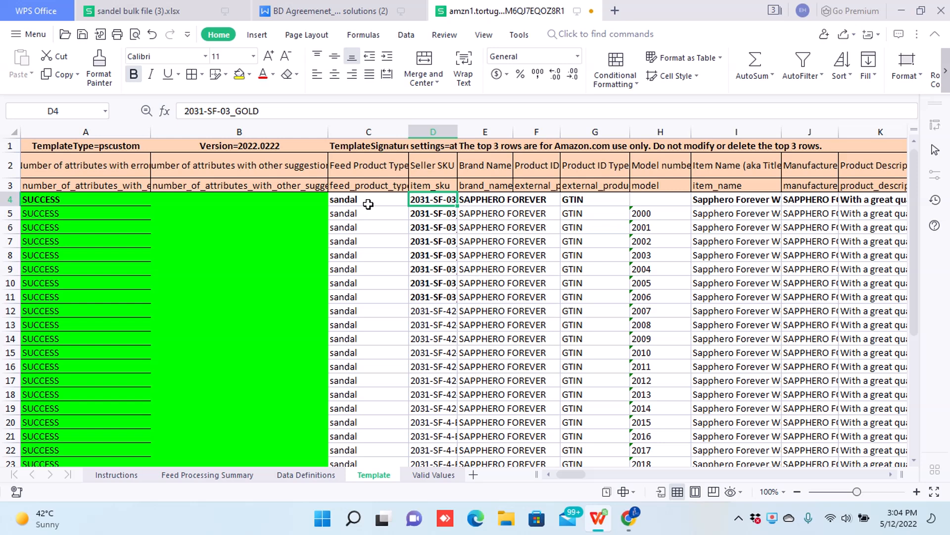
{"action": "key", "text": "Down"}
{"action": "key", "text": "Down"}
{"action": "key", "text": "Down"}
{"action": "key", "text": "Down"}
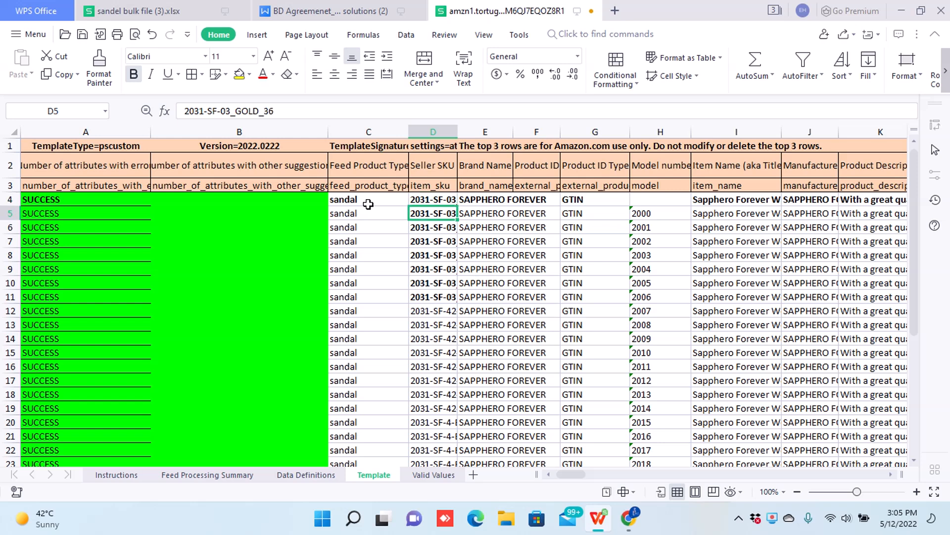
{"action": "key", "text": "Down"}
{"action": "key", "text": "Down"}
{"action": "key", "text": "Down"}
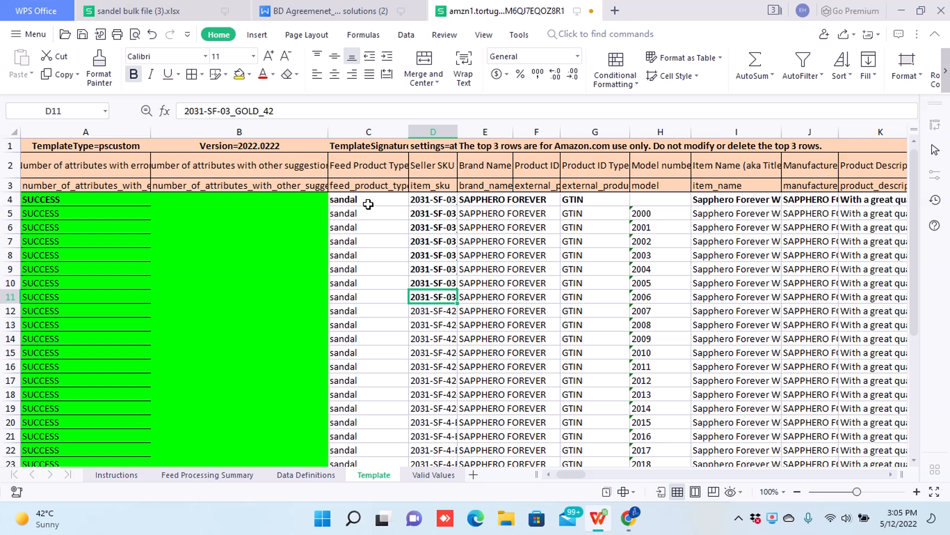
Step: Go back up the gold Seller SKUs and compare the parent in D4 with its first size variant in D5
{"action": "key", "text": "Up"}
{"action": "key", "text": "Up"}
{"action": "key", "text": "Up"}
{"action": "key", "text": "Up"}
{"action": "key", "text": "Up"}
{"action": "key", "text": "Up"}
{"action": "key", "text": "Up"}
{"action": "key", "text": "Down"}
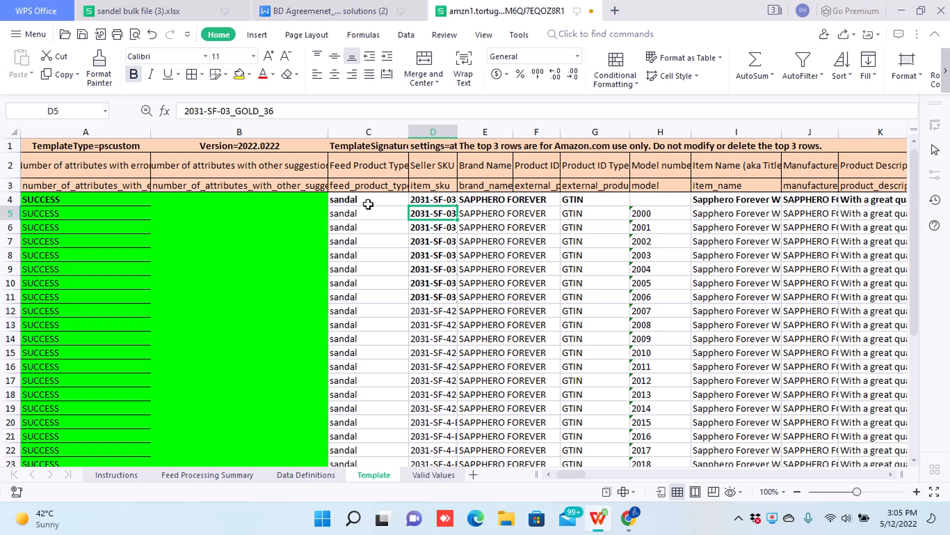
{"action": "key", "text": "Up"}
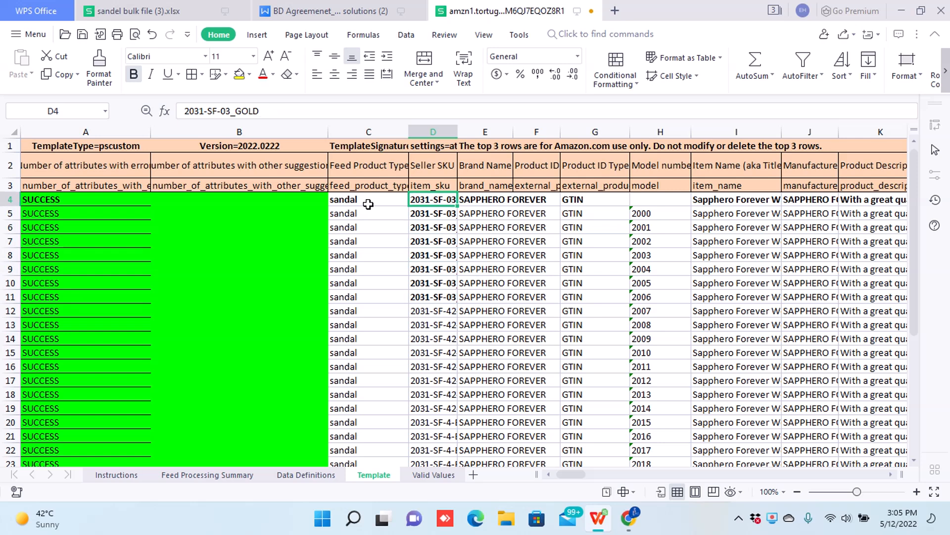
Step: Recheck the gold size variant SKUs below the parent, from D5 to D11
{"action": "key", "text": "Down"}
{"action": "key", "text": "Down"}
{"action": "key", "text": "Down"}
{"action": "key", "text": "Down"}
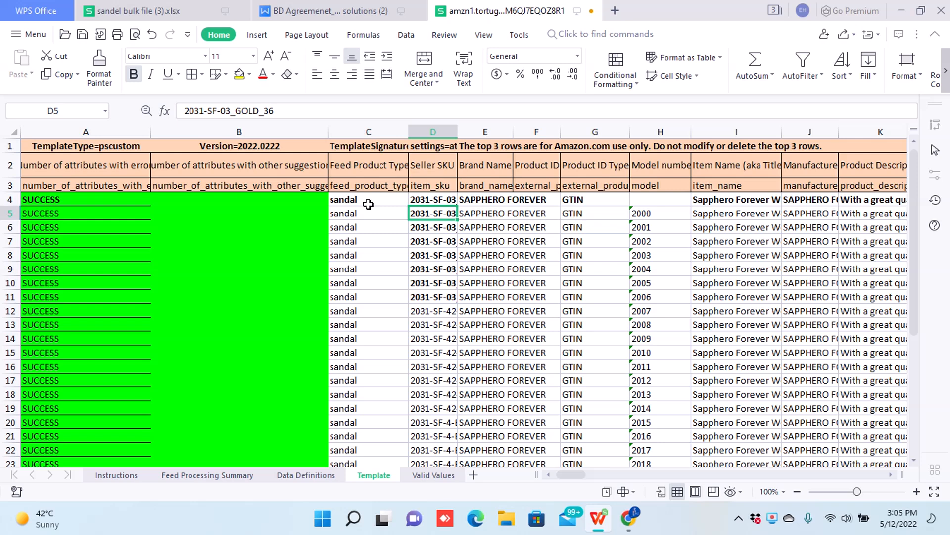
{"action": "key", "text": "Down"}
{"action": "key", "text": "Down"}
{"action": "key", "text": "Down"}
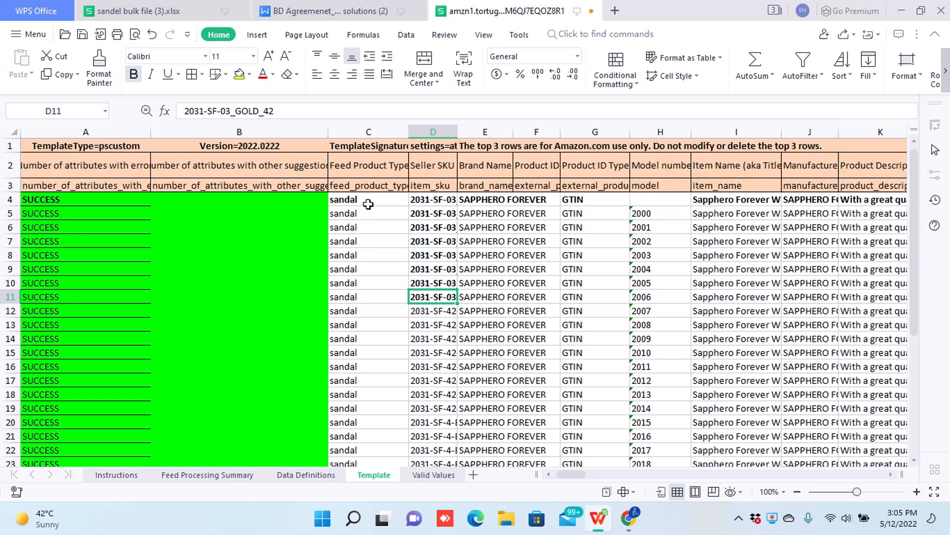
Step: Make the brown sandal's size variant SKUs in D13:D19 bold, leaving out the parent SKU in D12
{"action": "key", "text": "Down"}
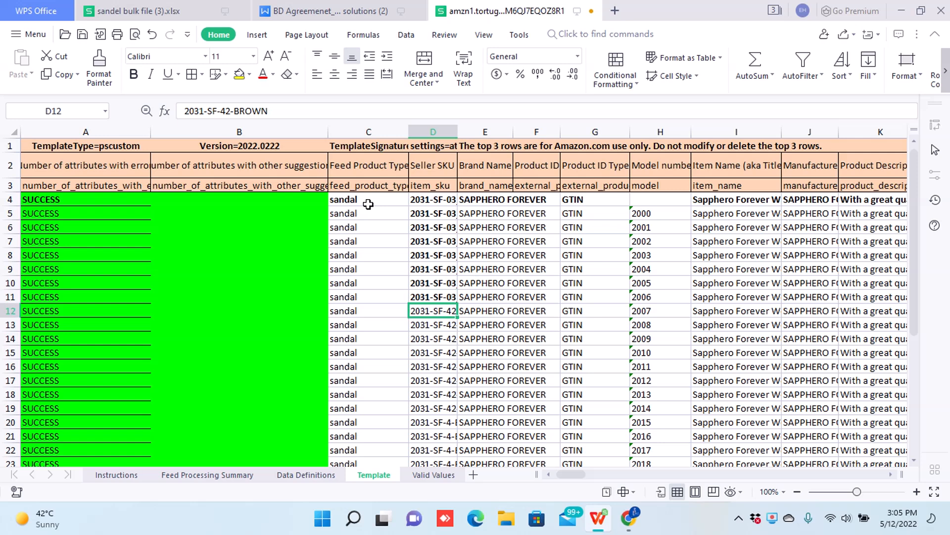
{"action": "key", "text": "Down"}
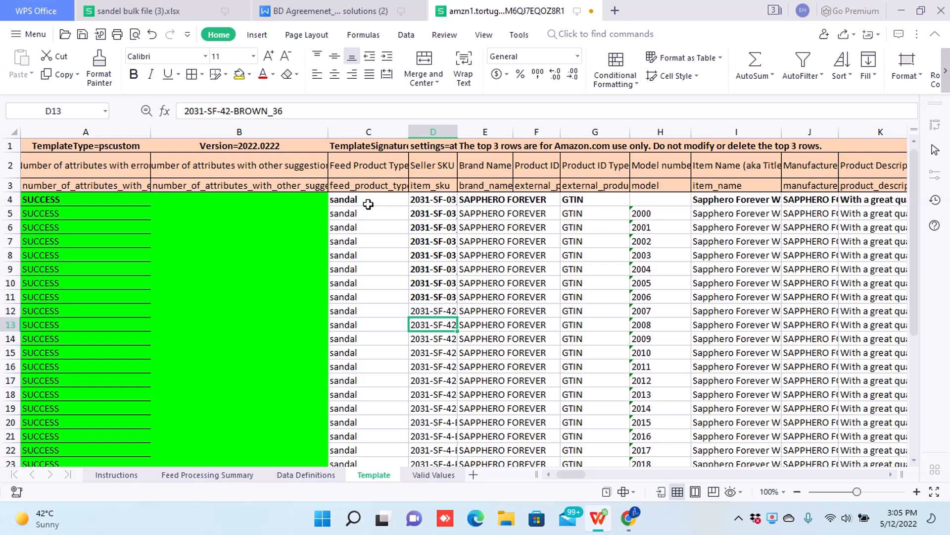
{"action": "key", "text": "shift+Down"}
{"action": "key", "text": "shift+Down"}
{"action": "key", "text": "shift+Down"}
{"action": "key", "text": "shift+Down"}
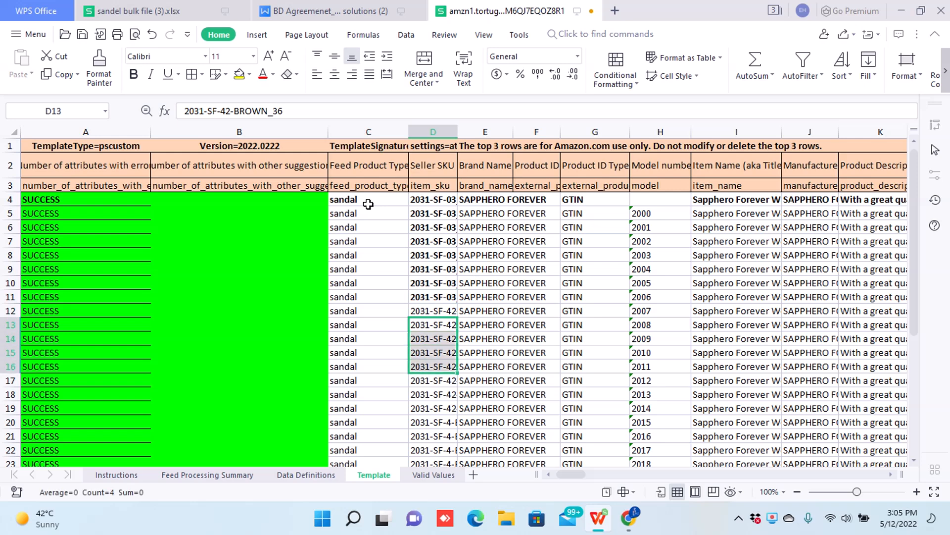
{"action": "key", "text": "shift+Down"}
{"action": "key", "text": "shift+Down"}
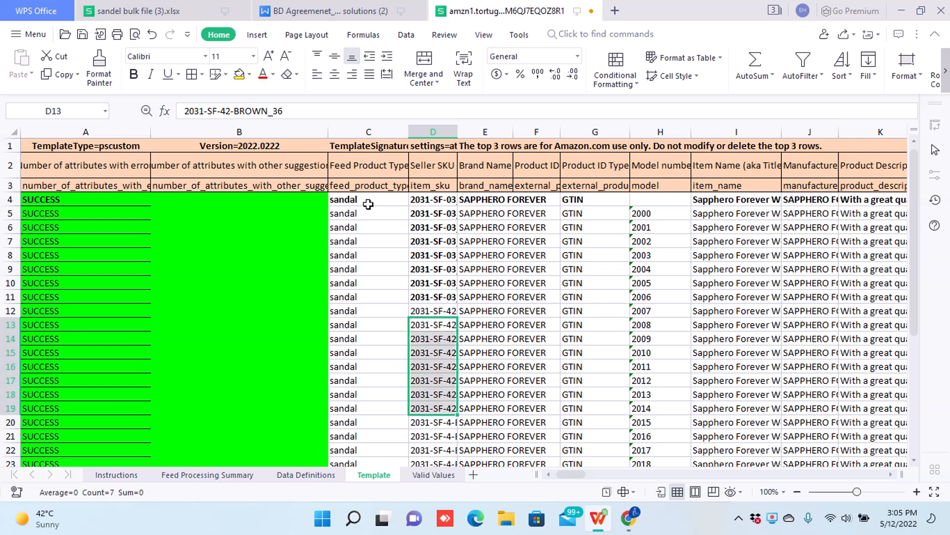
{"action": "left_click", "coordinate": [133, 75]}
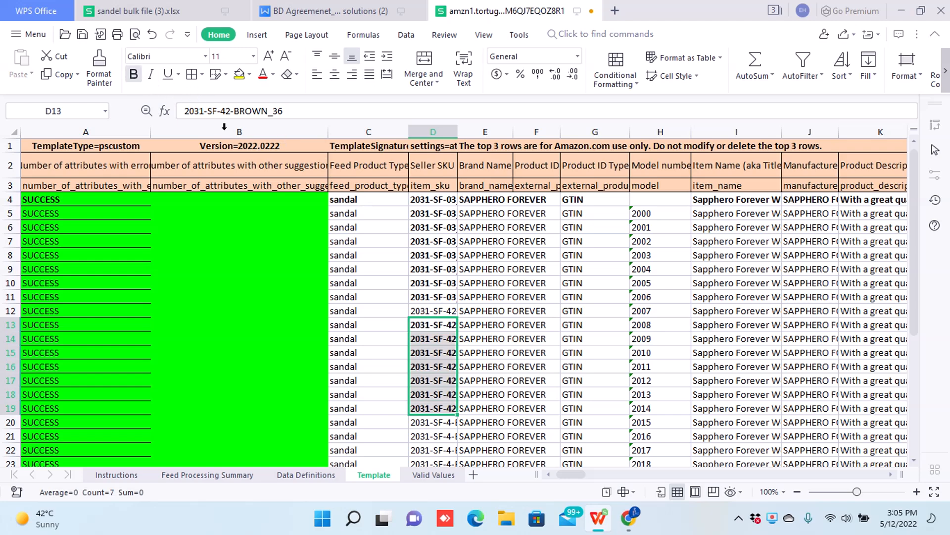
{"action": "left_click", "coordinate": [503, 381]}
Step: Make the Seller SKU entries in D21:D28 bold, leaving out the beige parent SKU in D20
{"action": "scroll", "coordinate": [503, 380], "scroll_direction": "down", "scroll_amount": 2}
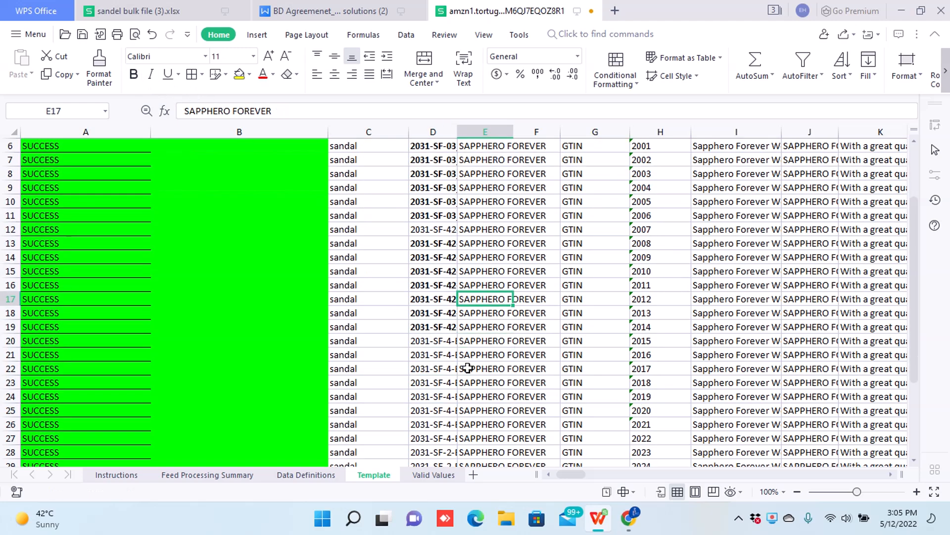
{"action": "left_click", "coordinate": [434, 327]}
{"action": "key", "text": "Down"}
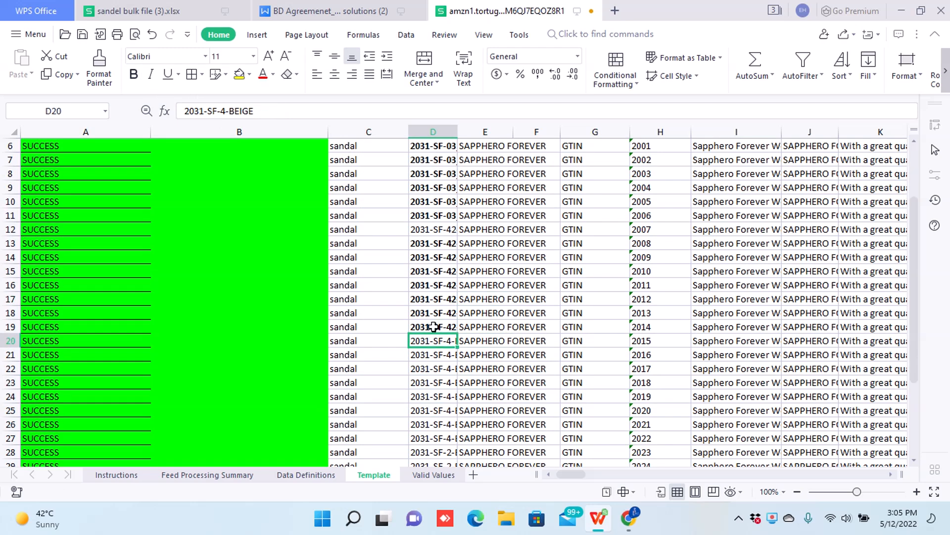
{"action": "key", "text": "Down"}
{"action": "key", "text": "shift+Down"}
{"action": "key", "text": "shift+Down"}
{"action": "key", "text": "shift+Down"}
{"action": "key", "text": "shift+Down"}
{"action": "key", "text": "shift+Down"}
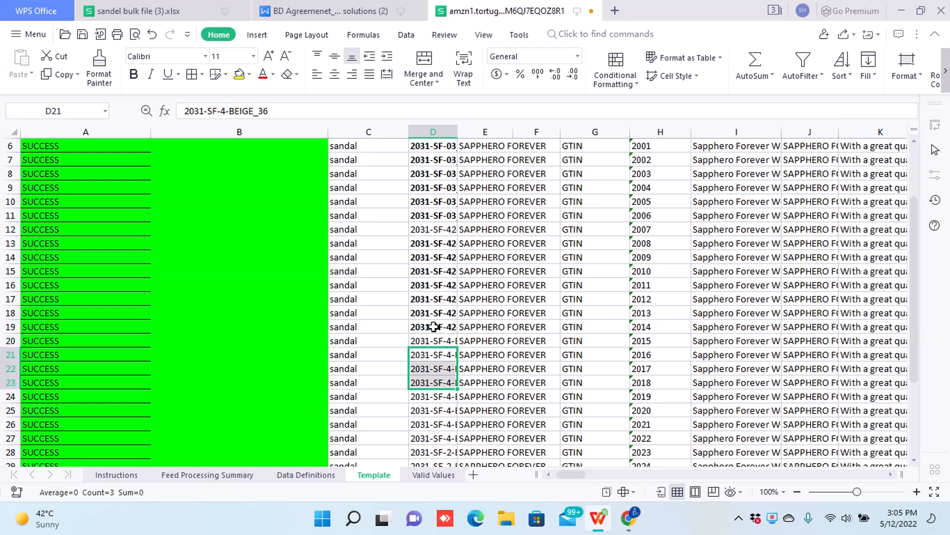
{"action": "key", "text": "shift+Down"}
{"action": "key", "text": "shift+Down"}
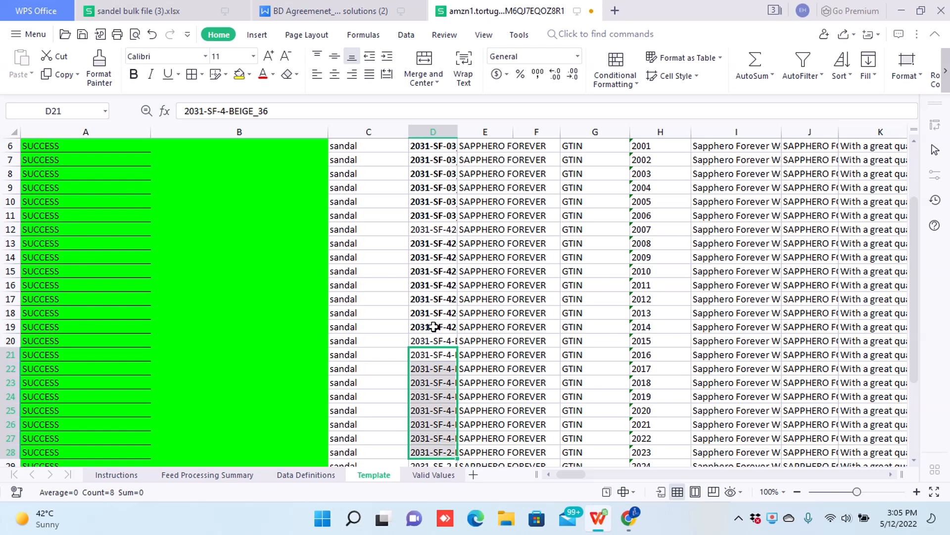
{"action": "left_click", "coordinate": [140, 76]}
{"action": "left_click", "coordinate": [437, 449]}
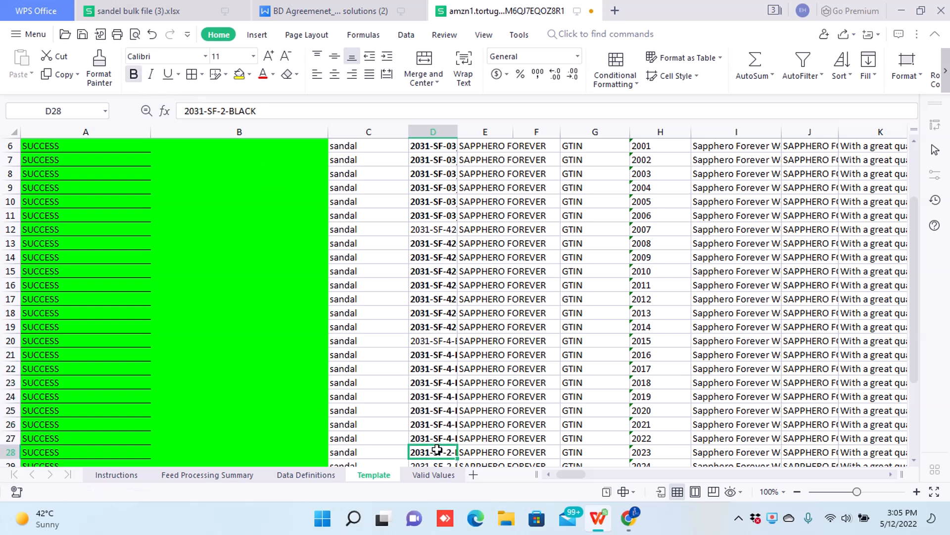
{"action": "key", "text": "Down"}
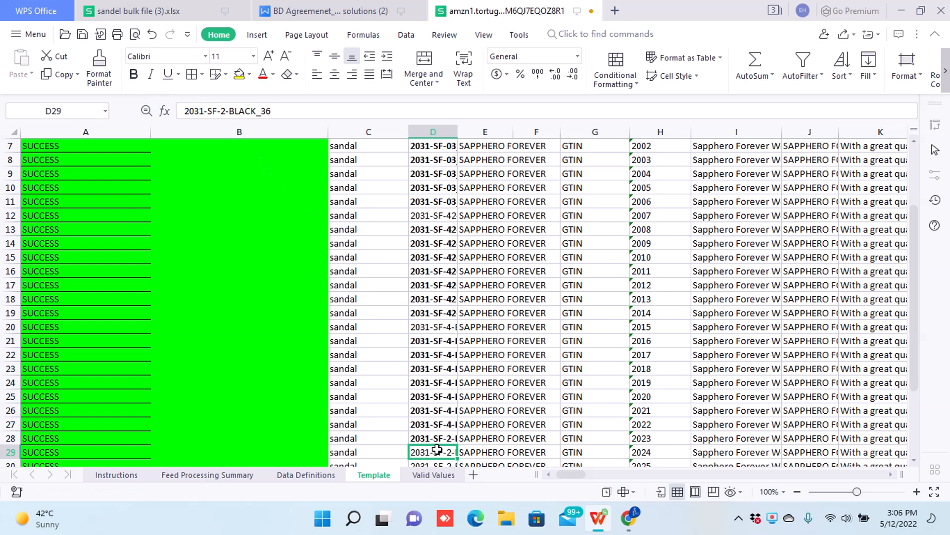
{"action": "key", "text": "Down"}
{"action": "key", "text": "shift+Down"}
{"action": "key", "text": "shift+Down"}
{"action": "key", "text": "shift+Down"}
{"action": "key", "text": "shift+Down"}
{"action": "key", "text": "shift+Down"}
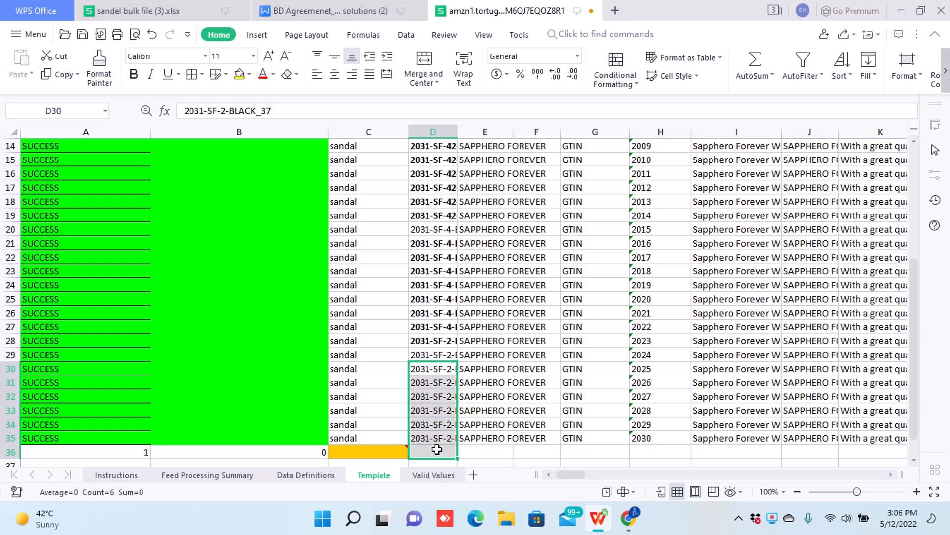
{"action": "key", "text": "shift+Up"}
{"action": "key", "text": "shift+Up"}
{"action": "key", "text": "shift+Up"}
{"action": "key", "text": "shift+Up"}
{"action": "key", "text": "shift+Up"}
{"action": "key", "text": "shift+Up"}
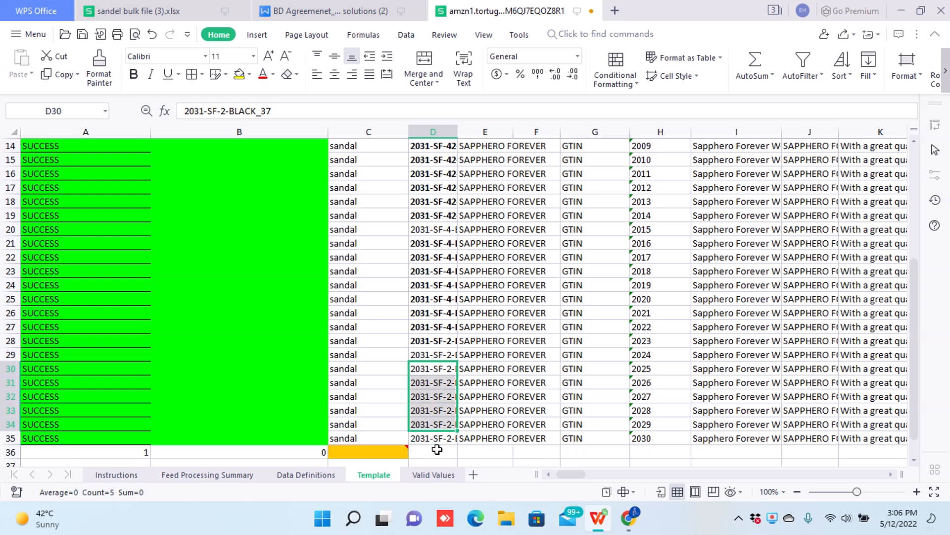
{"action": "key", "text": "shift+Down"}
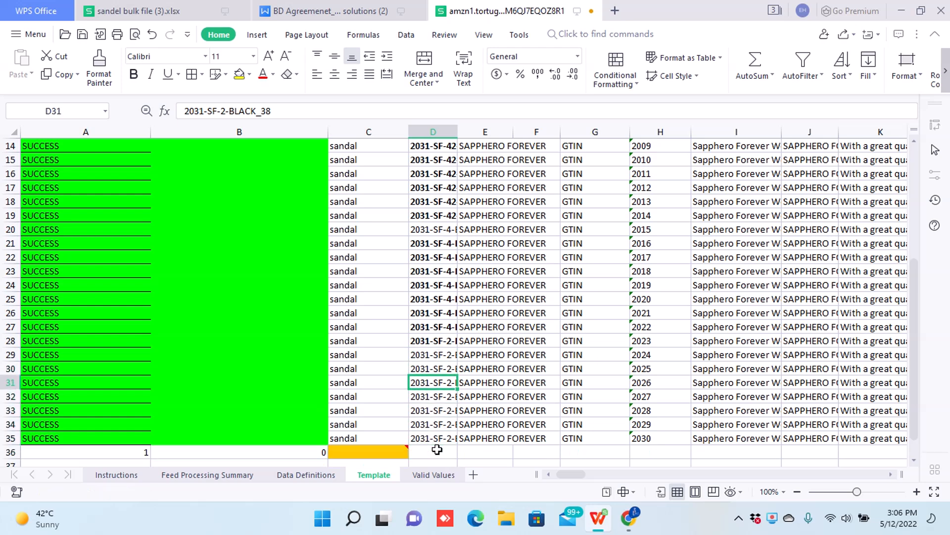
{"action": "key", "text": "Up"}
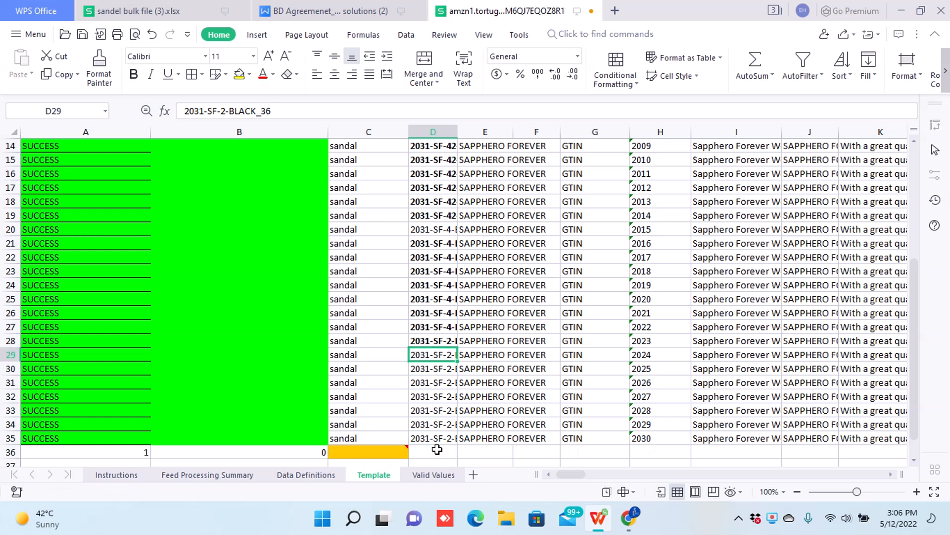
Step: Make the black sandal's Seller SKU entries in D30:D35 bold
{"action": "key", "text": "Down"}
{"action": "key", "text": "shift+Down"}
{"action": "key", "text": "shift+Down"}
{"action": "key", "text": "shift+Down"}
{"action": "key", "text": "shift+Down"}
{"action": "key", "text": "shift+Down"}
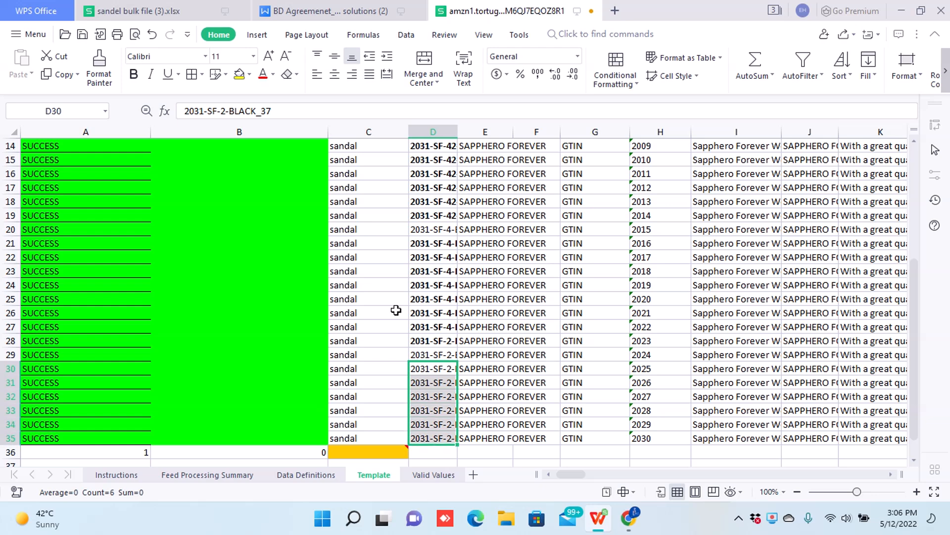
{"action": "left_click", "coordinate": [137, 74]}
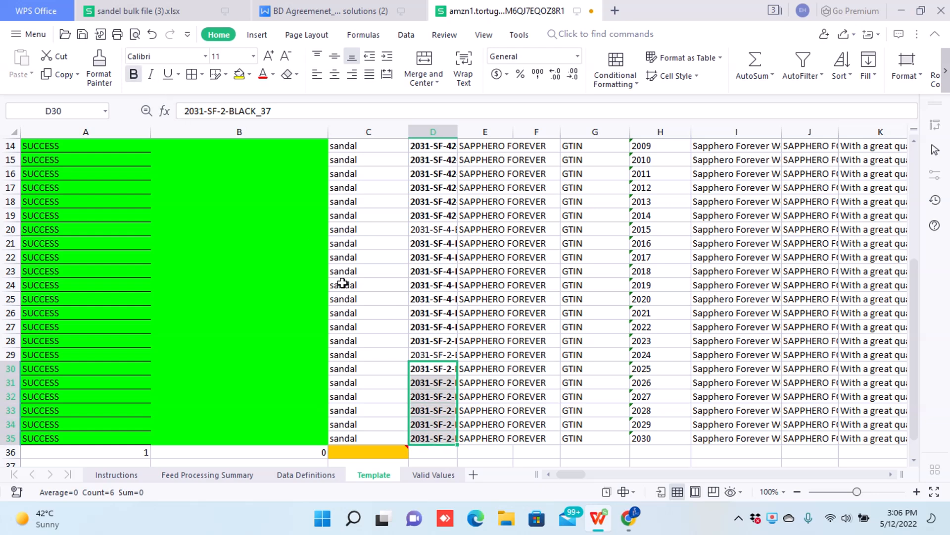
Step: Return to the first product row and view the gold parent SKU in D4
{"action": "left_click", "coordinate": [483, 414]}
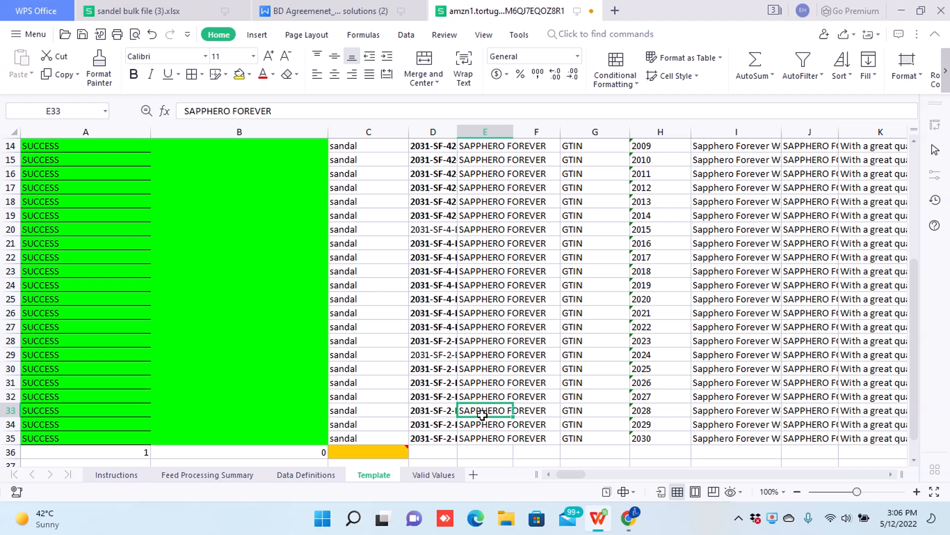
{"action": "key", "text": "ctrl+Up"}
{"action": "key", "text": "Down"}
{"action": "key", "text": "Down"}
{"action": "key", "text": "Down"}
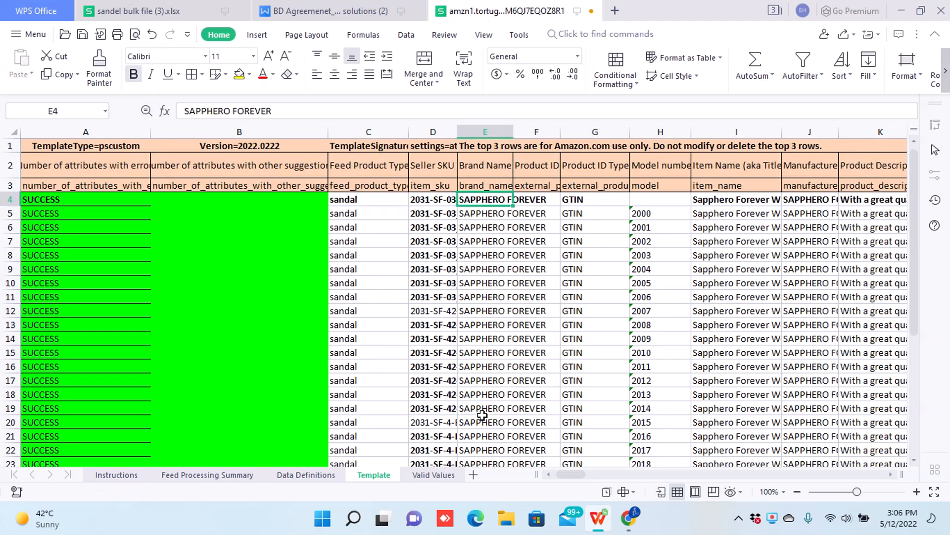
{"action": "key", "text": "Left"}
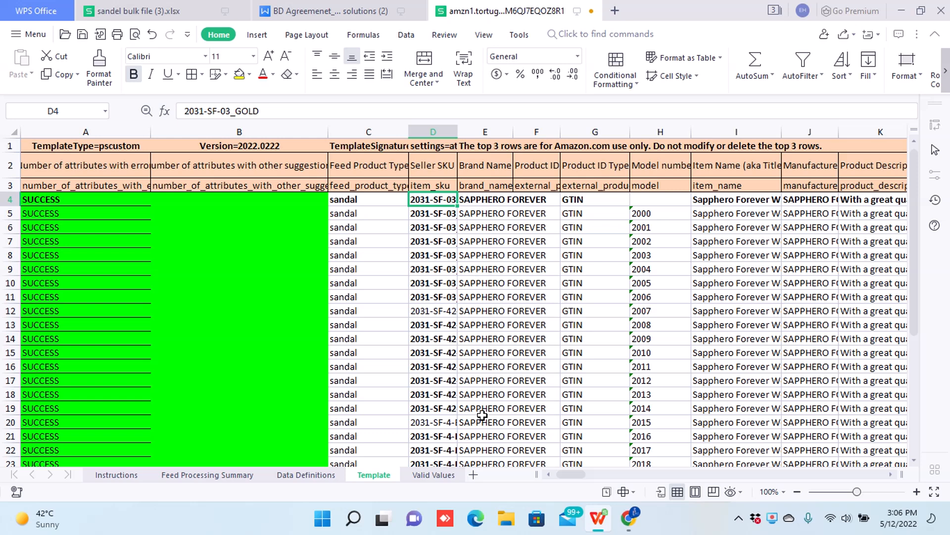
Step: Step down through the gold size variant SKUs and back up to their parent in D4
{"action": "key", "text": "Down"}
{"action": "key", "text": "Down"}
{"action": "key", "text": "Down"}
{"action": "key", "text": "Down"}
{"action": "key", "text": "Down"}
{"action": "key", "text": "Down"}
{"action": "key", "text": "Down"}
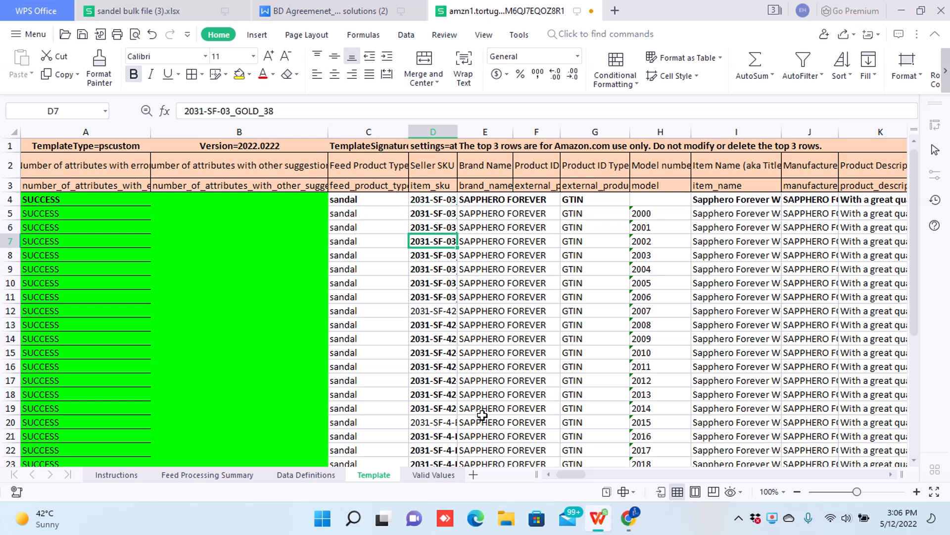
{"action": "key", "text": "Up"}
{"action": "key", "text": "Up"}
{"action": "key", "text": "Up"}
{"action": "key", "text": "Up"}
{"action": "key", "text": "Up"}
{"action": "key", "text": "Up"}
{"action": "key", "text": "Up"}
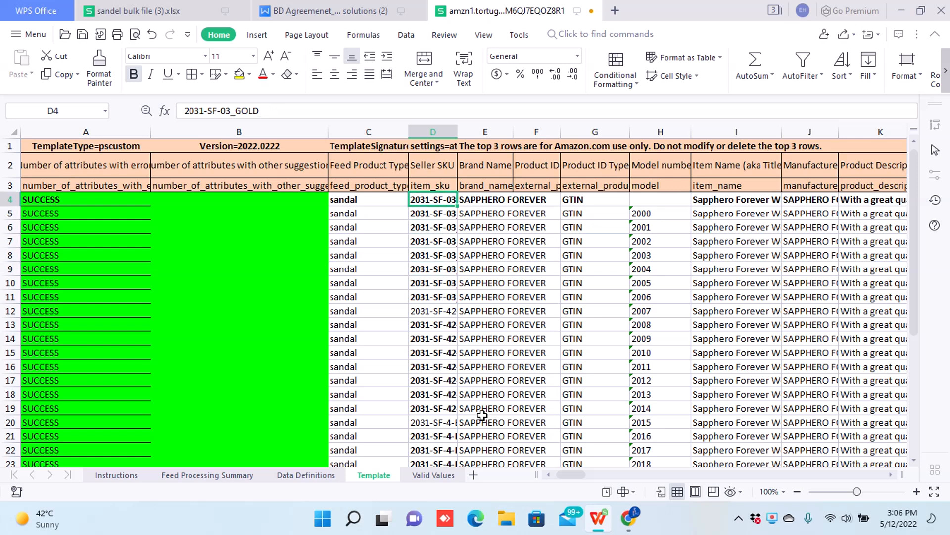
Step: Select the gold size variant SKUs in D5:D11 to examine them as one group
{"action": "key", "text": "Down"}
{"action": "key", "text": "Down"}
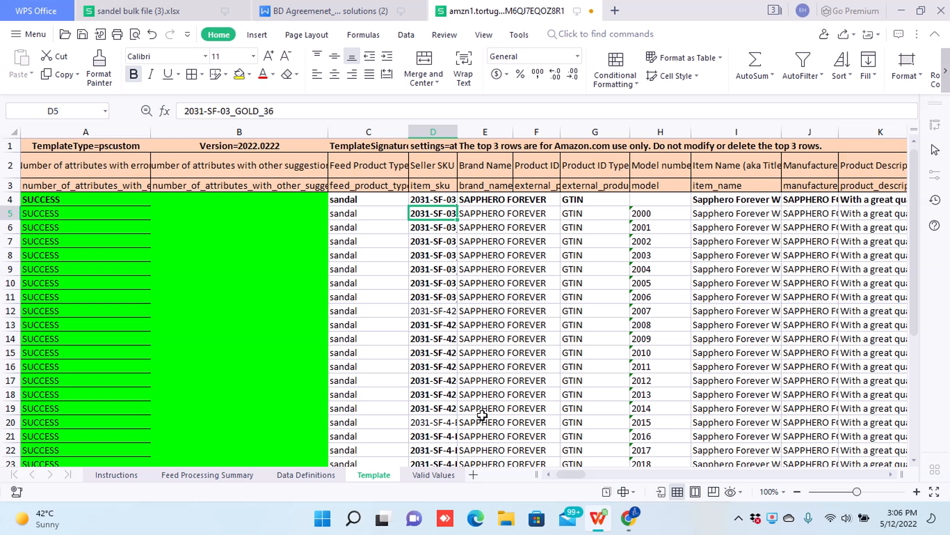
{"action": "key", "text": "shift+Down"}
{"action": "key", "text": "shift+Down"}
{"action": "key", "text": "shift+Down"}
{"action": "key", "text": "shift+Down"}
{"action": "key", "text": "shift+Down"}
{"action": "key", "text": "shift+Down"}
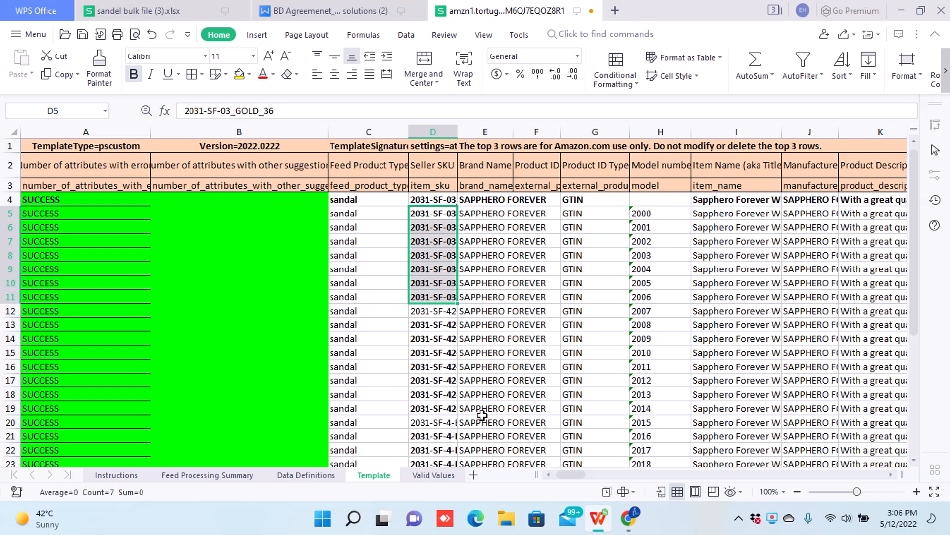
Step: Move past the brown parent SKU and select its size variants in D13:D19
{"action": "key", "text": "Down"}
{"action": "key", "text": "Down"}
{"action": "key", "text": "Down"}
{"action": "key", "text": "Down"}
{"action": "key", "text": "Down"}
{"action": "key", "text": "Down"}
{"action": "key", "text": "Down"}
{"action": "key", "text": "Down"}
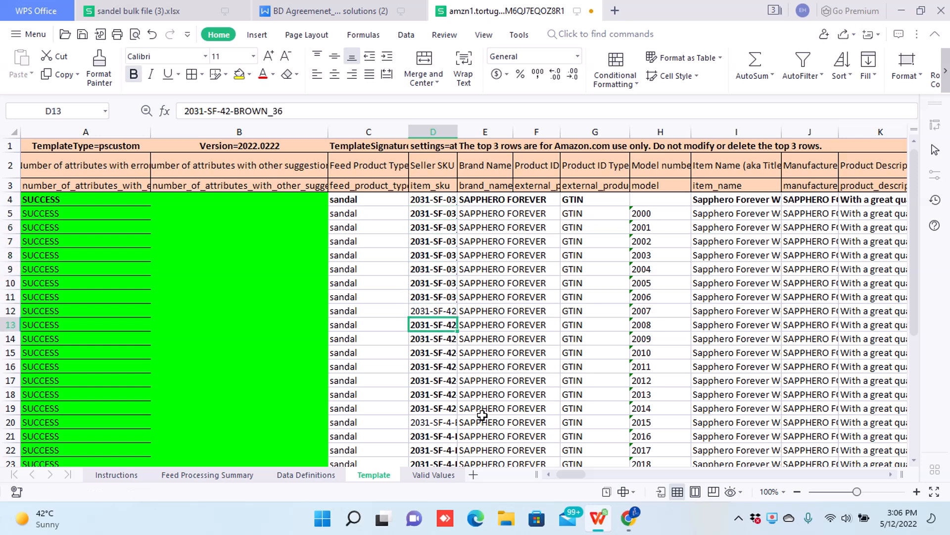
{"action": "key", "text": "shift+Down"}
{"action": "key", "text": "shift+Down"}
{"action": "key", "text": "shift+Down"}
{"action": "key", "text": "shift+Down"}
{"action": "key", "text": "shift+Down"}
{"action": "key", "text": "shift+Down"}
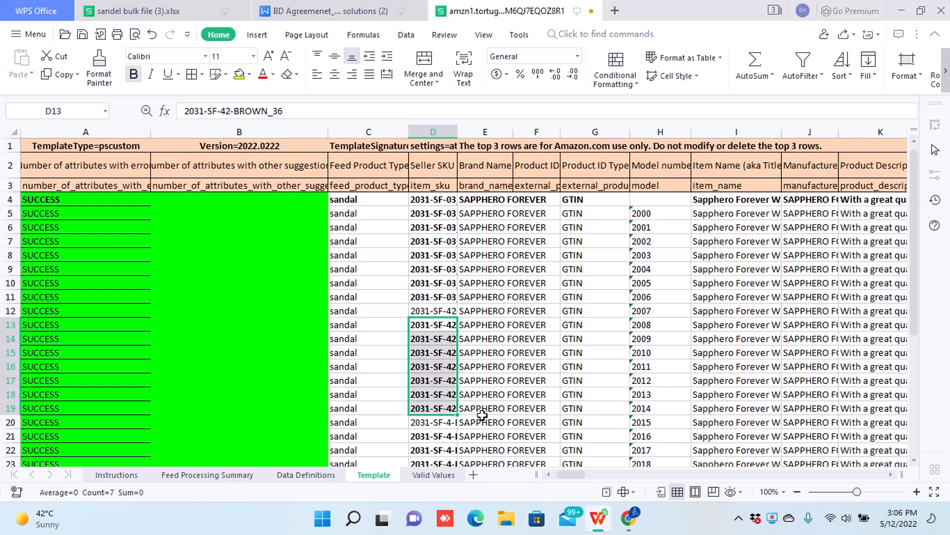
Step: Move past the beige parent SKU and select the Seller SKU entries in D21:D29
{"action": "key", "text": "Down"}
{"action": "key", "text": "Down"}
{"action": "key", "text": "Down"}
{"action": "key", "text": "Down"}
{"action": "key", "text": "Down"}
{"action": "key", "text": "Down"}
{"action": "key", "text": "Down"}
{"action": "key", "text": "Down"}
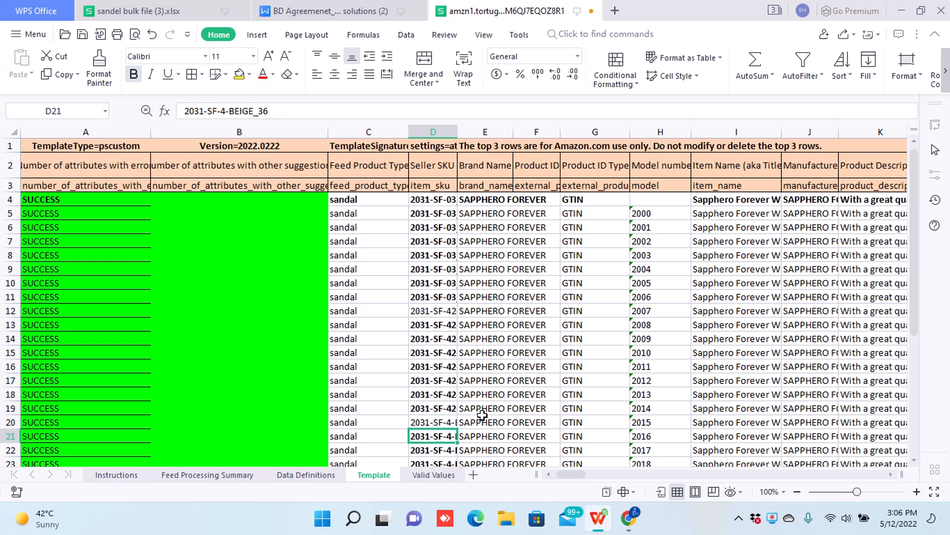
{"action": "key", "text": "shift+Down"}
{"action": "key", "text": "shift+Down"}
{"action": "key", "text": "shift+Down"}
{"action": "key", "text": "shift+Down"}
{"action": "key", "text": "shift+Down"}
{"action": "key", "text": "shift+Down"}
{"action": "key", "text": "shift+Down"}
{"action": "key", "text": "shift+Down"}
Step: Go back to the gold parent SKU in D4 and read its size variants down to D11
{"action": "key", "text": "ctrl+Up"}
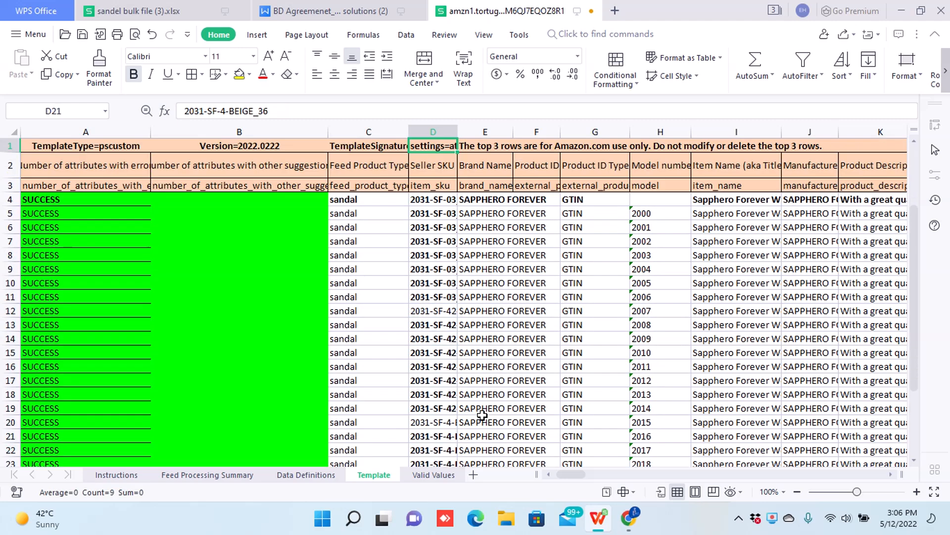
{"action": "key", "text": "Down"}
{"action": "key", "text": "Down"}
{"action": "key", "text": "Down"}
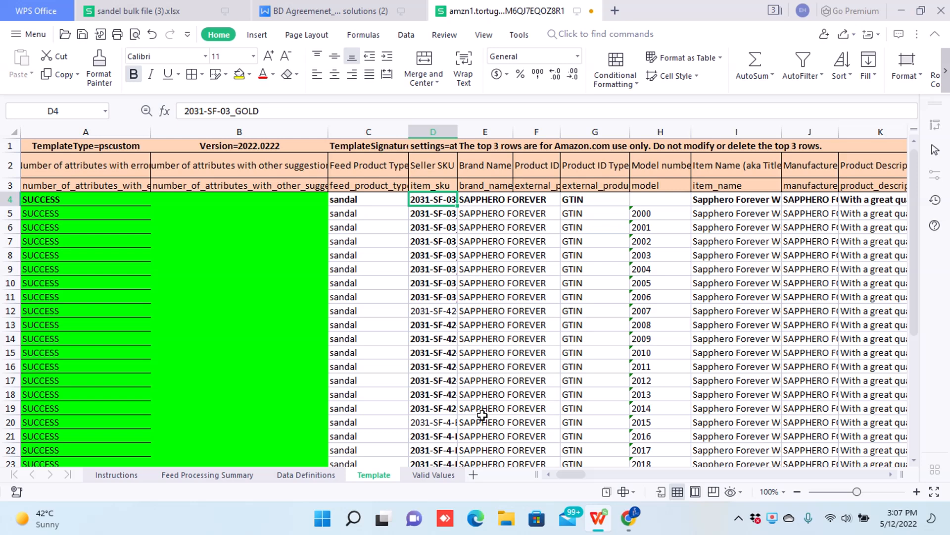
{"action": "key", "text": "Down"}
{"action": "key", "text": "Down"}
{"action": "key", "text": "Down"}
{"action": "key", "text": "Down"}
{"action": "key", "text": "Down"}
{"action": "key", "text": "Down"}
{"action": "key", "text": "Down"}
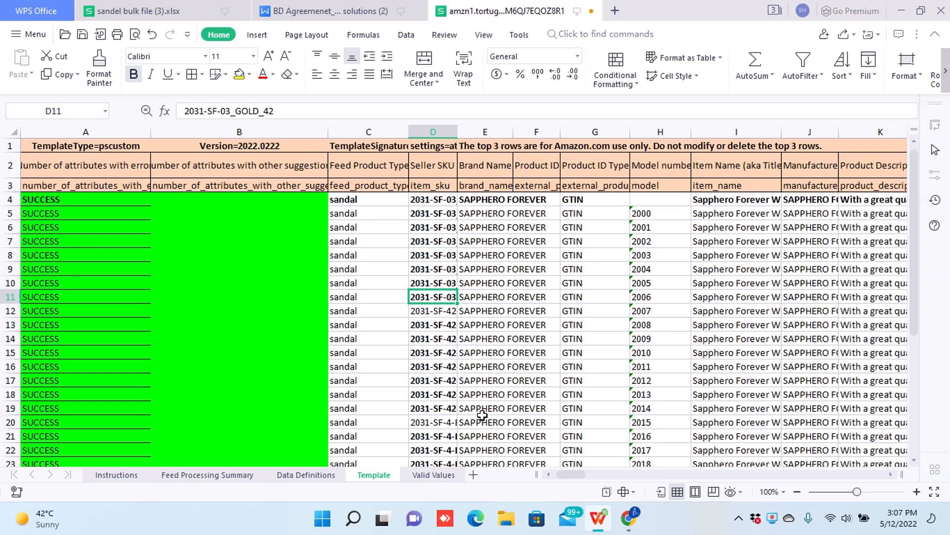
Step: Switch to the Amazon sandal listing in Chrome and view its green, third and pink colour options alongside the sizes
{"action": "key", "text": "alt+Tab"}
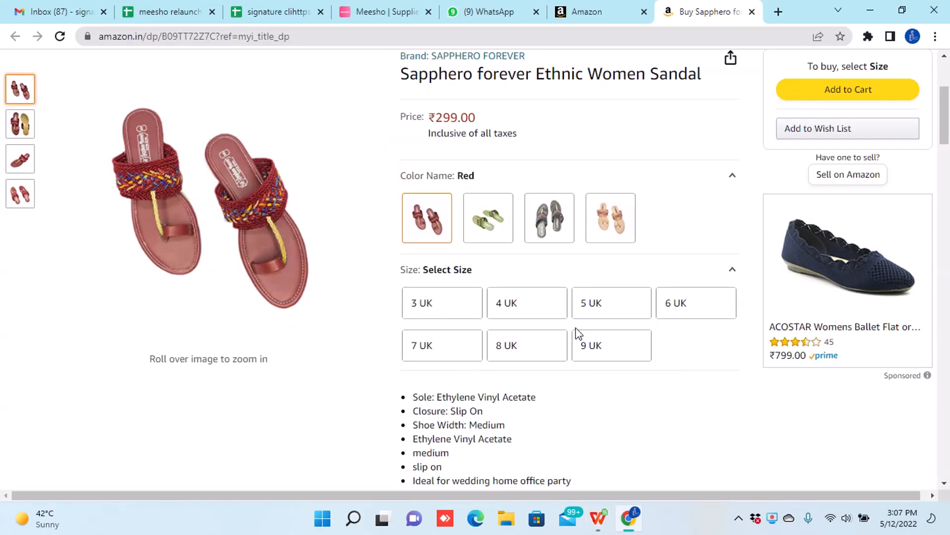
{"action": "left_click", "coordinate": [528, 355]}
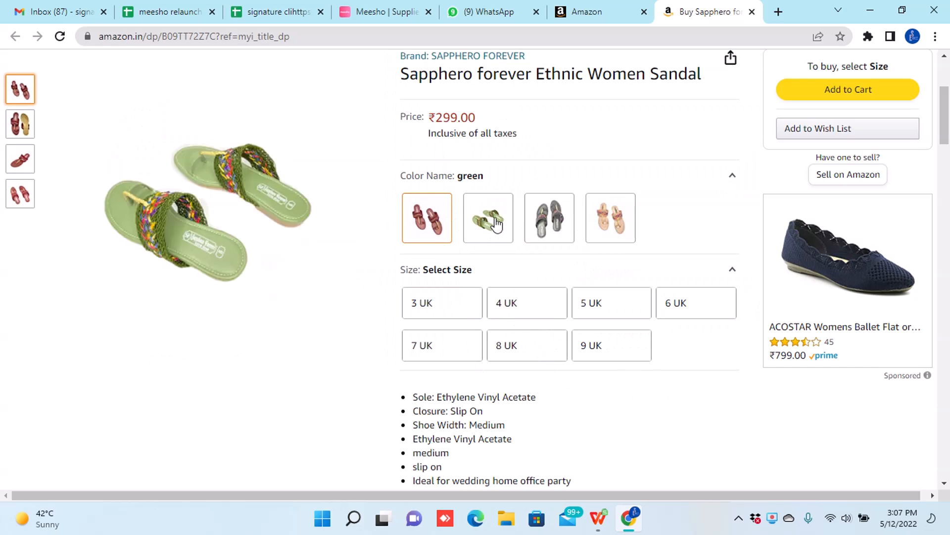
{"action": "left_click", "coordinate": [486, 225]}
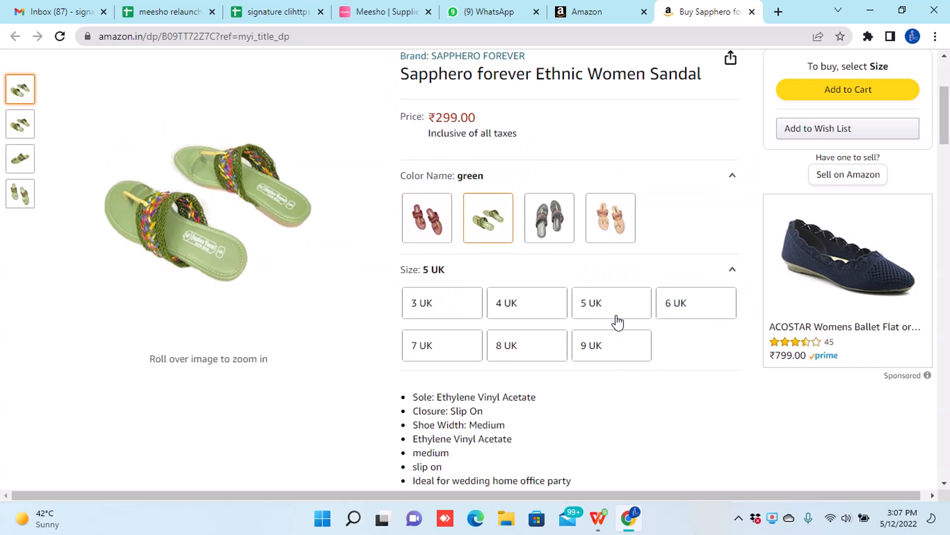
{"action": "left_click", "coordinate": [549, 220]}
{"action": "left_click", "coordinate": [616, 228]}
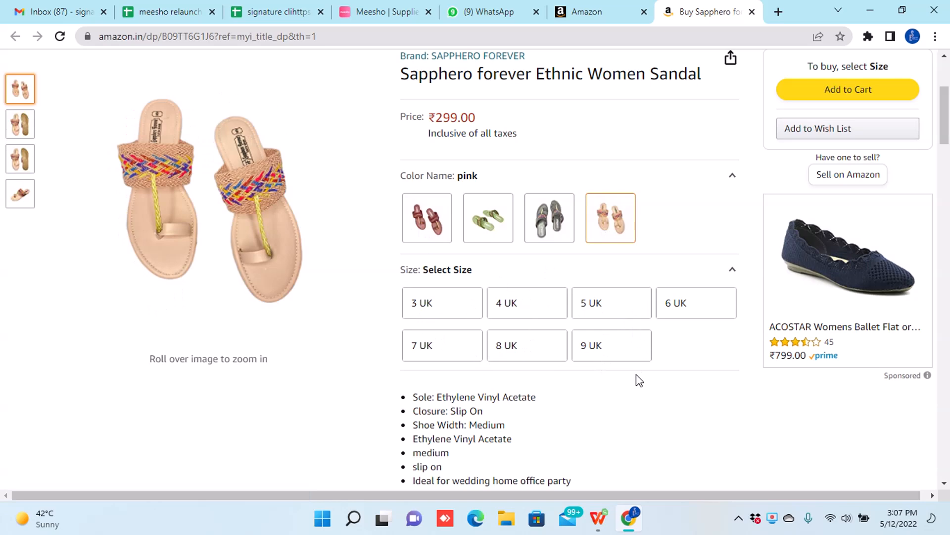
Step: Switch back to the WPS spreadsheet and go through the Seller SKUs from the gold parent in D4 to the brown variants
{"action": "key", "text": "alt+Tab"}
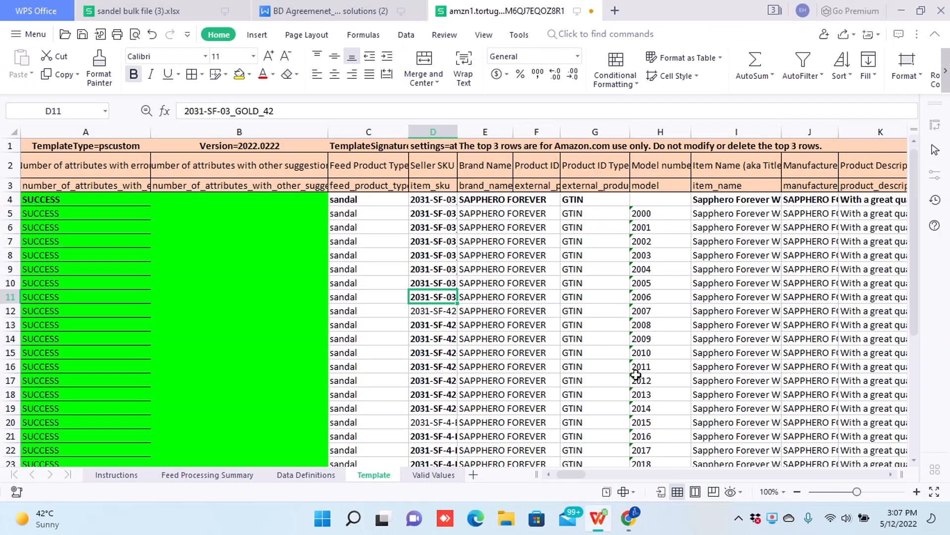
{"action": "left_click", "coordinate": [431, 198]}
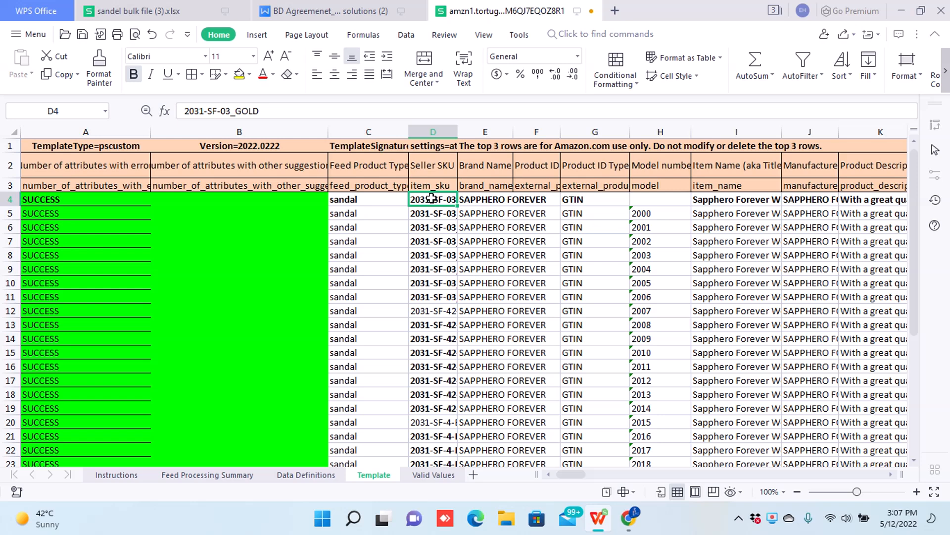
{"action": "key", "text": "Down"}
{"action": "key", "text": "Down"}
{"action": "key", "text": "Down"}
{"action": "key", "text": "Down"}
{"action": "key", "text": "Down"}
{"action": "key", "text": "Down"}
{"action": "key", "text": "Down"}
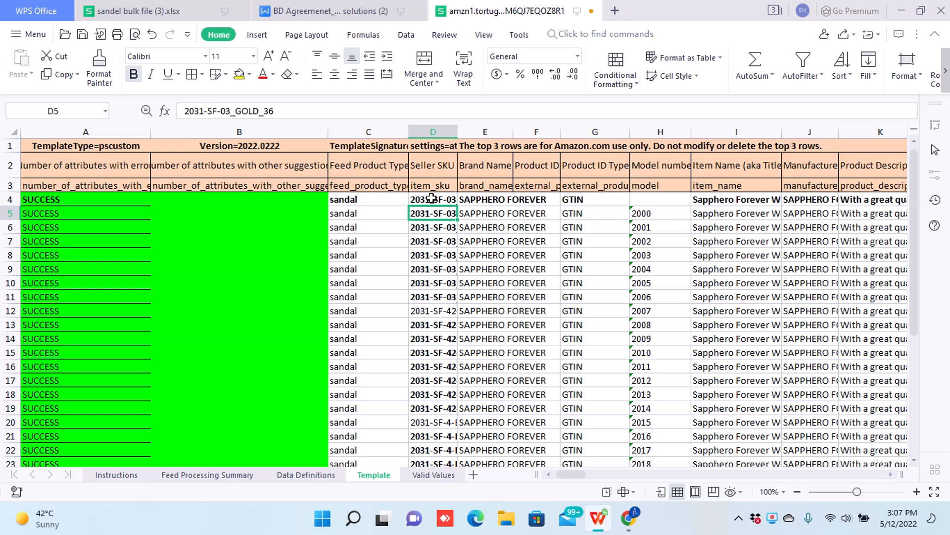
{"action": "key", "text": "Down"}
{"action": "key", "text": "Down"}
{"action": "key", "text": "Down"}
{"action": "key", "text": "Down"}
{"action": "key", "text": "Down"}
{"action": "key", "text": "Down"}
{"action": "key", "text": "Down"}
{"action": "key", "text": "Down"}
{"action": "key", "text": "Down"}
{"action": "key", "text": "Down"}
{"action": "key", "text": "Down"}
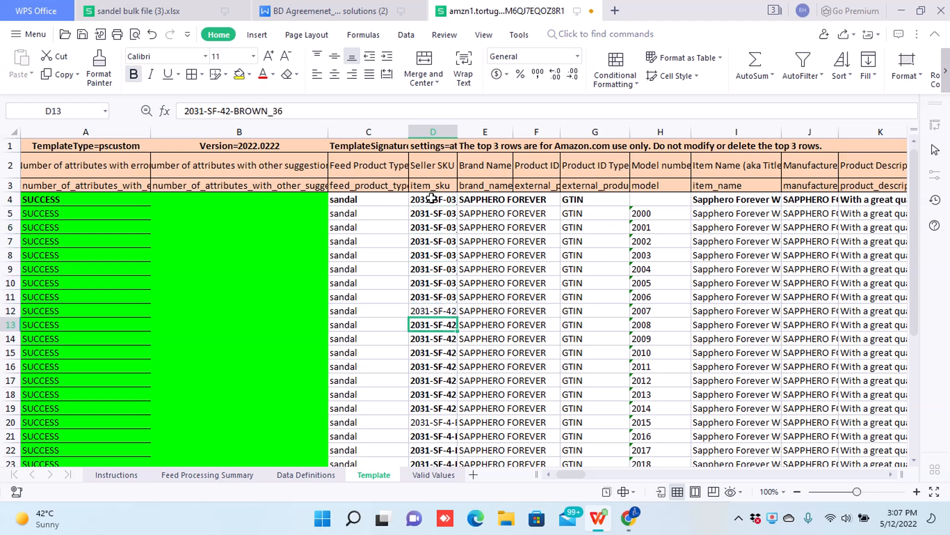
Step: Continue down the Seller SKU column past D13, and return to the gold parent in D4
{"action": "key", "text": "Down"}
{"action": "key", "text": "Down"}
{"action": "key", "text": "Down"}
{"action": "key", "text": "Down"}
{"action": "key", "text": "Down"}
{"action": "key", "text": "Down"}
{"action": "key", "text": "Down"}
{"action": "key", "text": "Down"}
{"action": "key", "text": "ctrl+Up"}
{"action": "key", "text": "Down"}
{"action": "key", "text": "Down"}
{"action": "key", "text": "Down"}
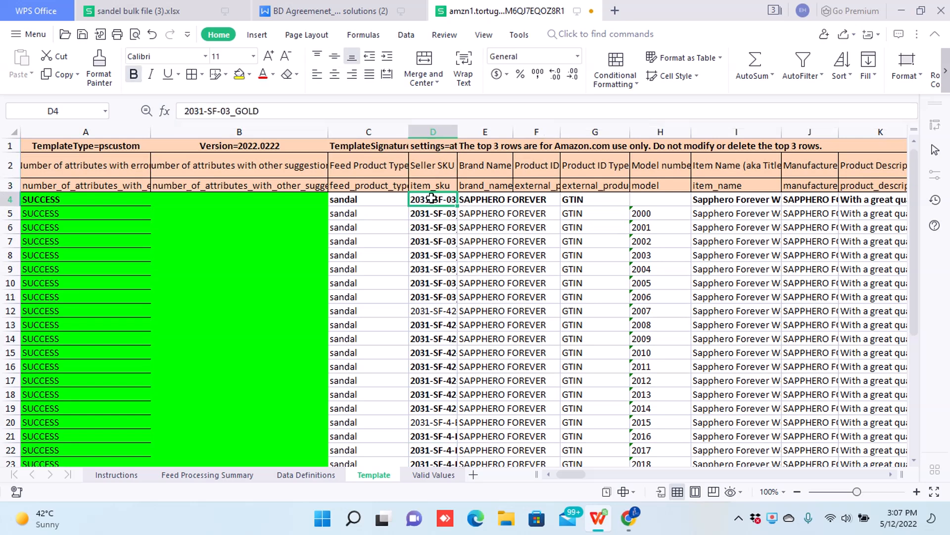
Step: Examine the gold parent's Brand Name in E4, Product ID in F4 and Product ID Type in G4
{"action": "key", "text": "Right"}
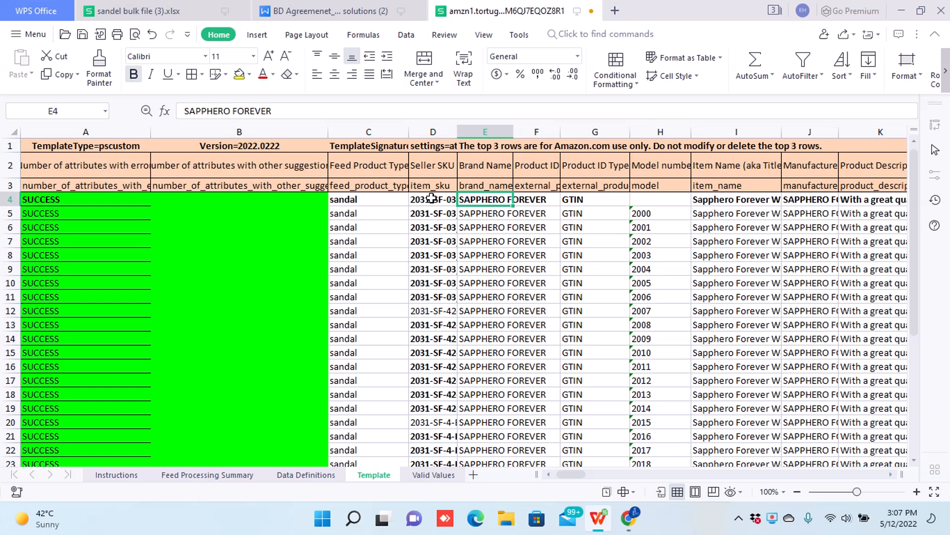
{"action": "key", "text": "Right"}
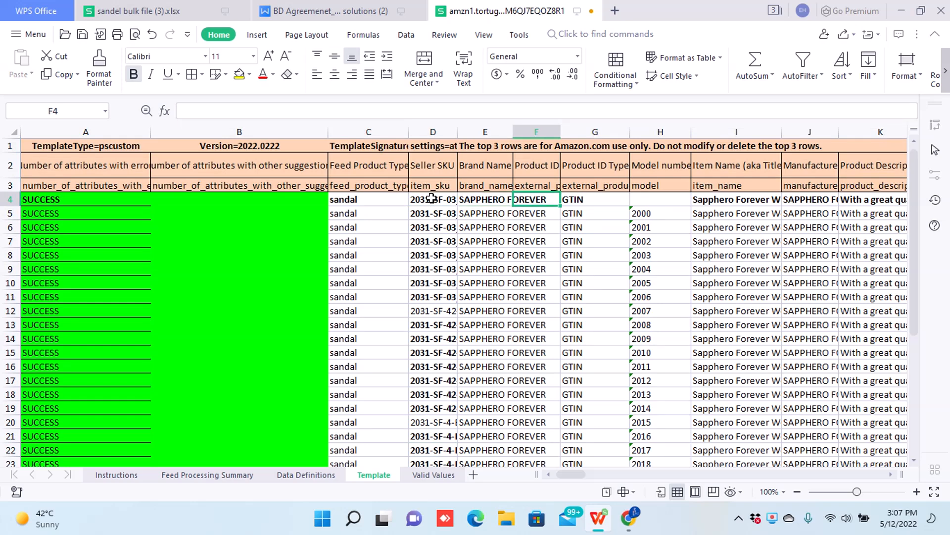
{"action": "key", "text": "Right"}
{"action": "key", "text": "Left"}
{"action": "key", "text": "Right"}
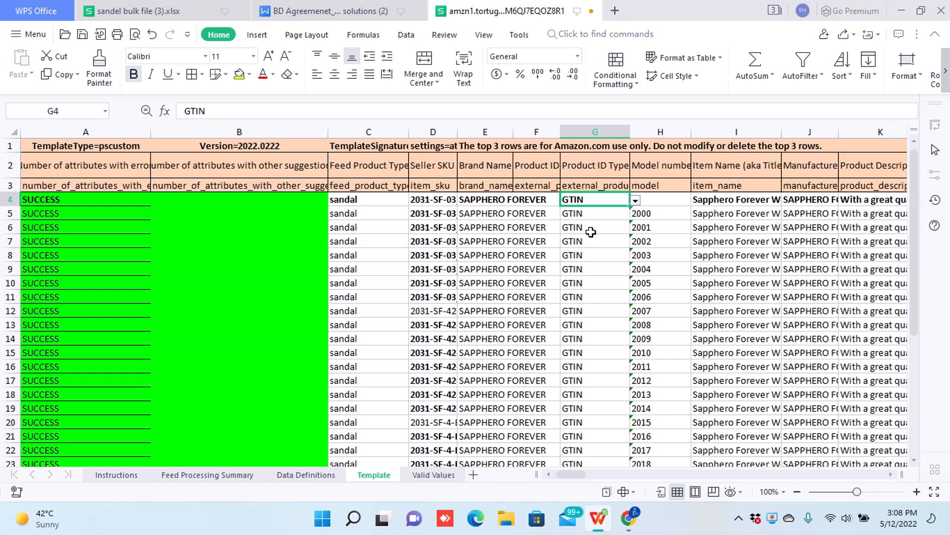
Step: Switch to the Amazon Seller Central page in Chrome and search its help for gtin exemption
{"action": "key", "text": "alt+Tab"}
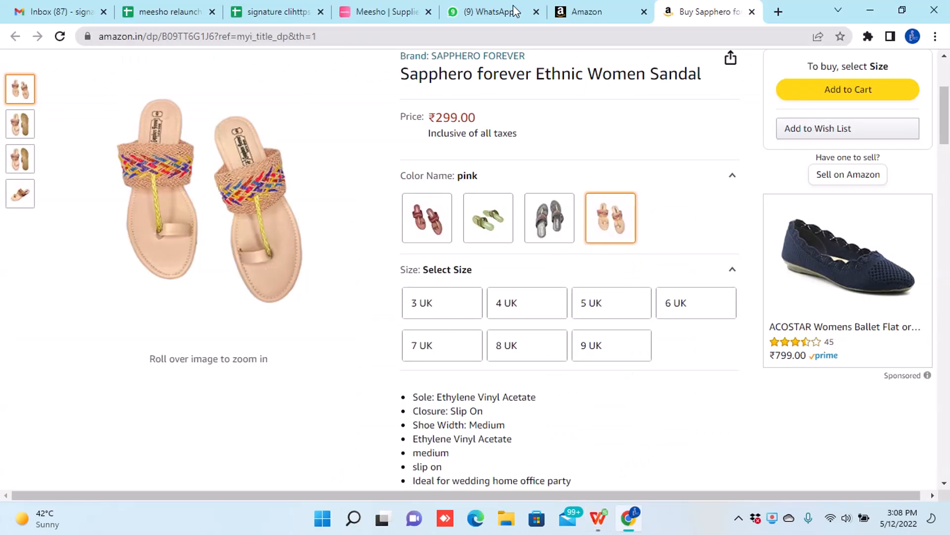
{"action": "left_click", "coordinate": [587, 11]}
{"action": "mouse_move", "coordinate": [496, 117]}
{"action": "left_click", "coordinate": [717, 64]}
{"action": "type", "text": "g"}
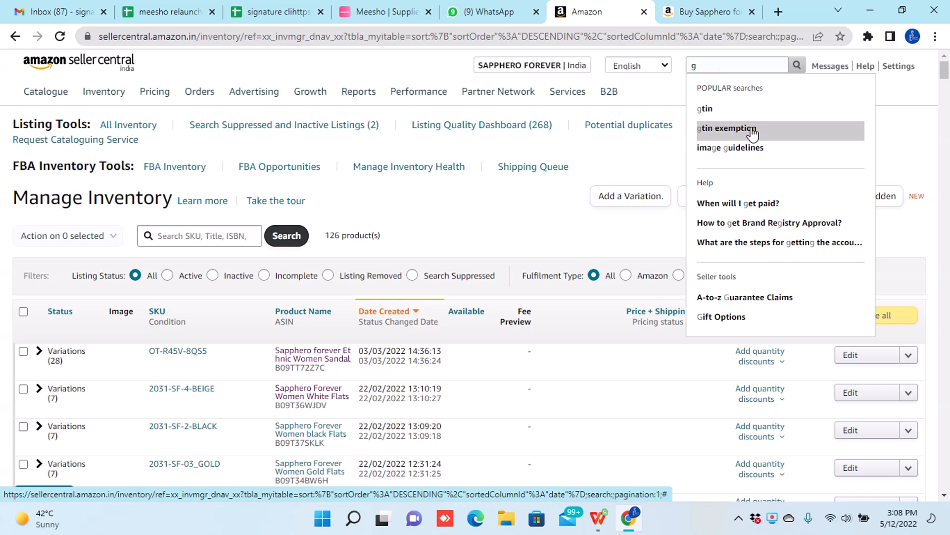
{"action": "left_click", "coordinate": [752, 129]}
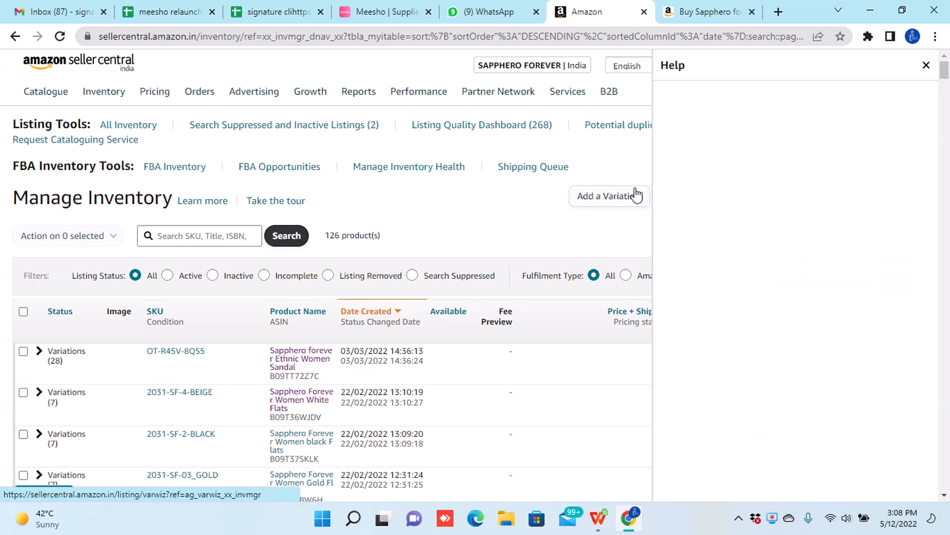
Step: Open the Get GTIN Exemption course from the help results and go to its GTIN exemption application form
{"action": "scroll", "coordinate": [795, 258], "scroll_direction": "down", "scroll_amount": 2}
{"action": "left_click", "coordinate": [727, 218]}
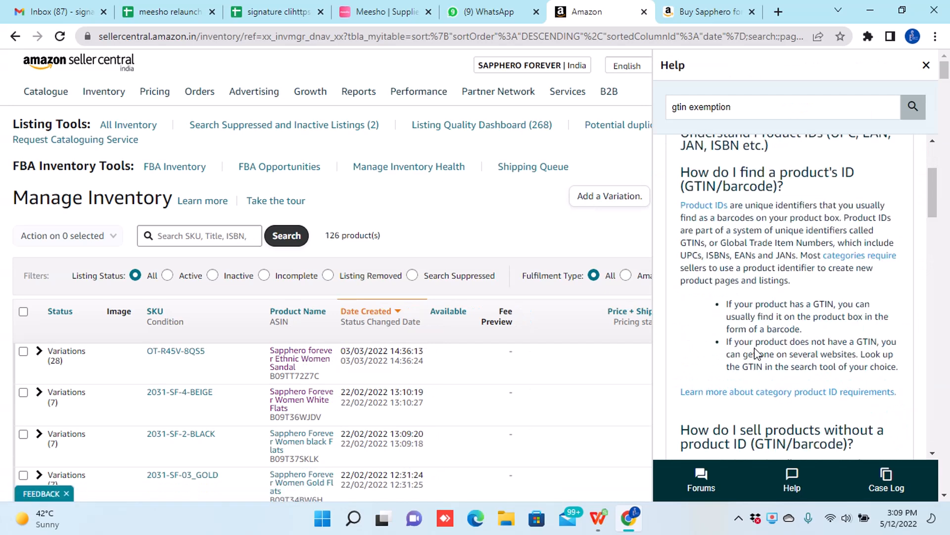
{"action": "scroll", "coordinate": [752, 297], "scroll_direction": "down", "scroll_amount": 8}
{"action": "scroll", "coordinate": [756, 356], "scroll_direction": "down", "scroll_amount": 5}
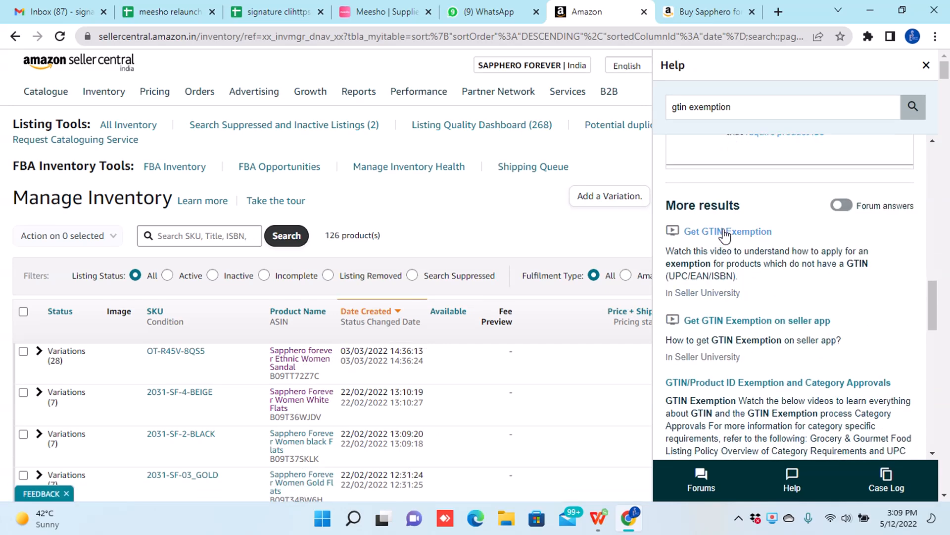
{"action": "left_click", "coordinate": [725, 233]}
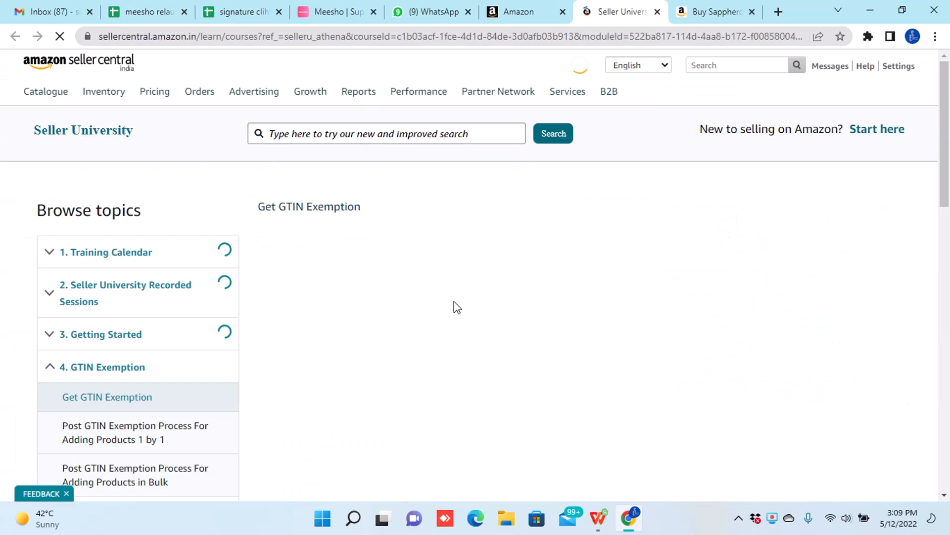
{"action": "scroll", "coordinate": [399, 409], "scroll_direction": "down", "scroll_amount": 8}
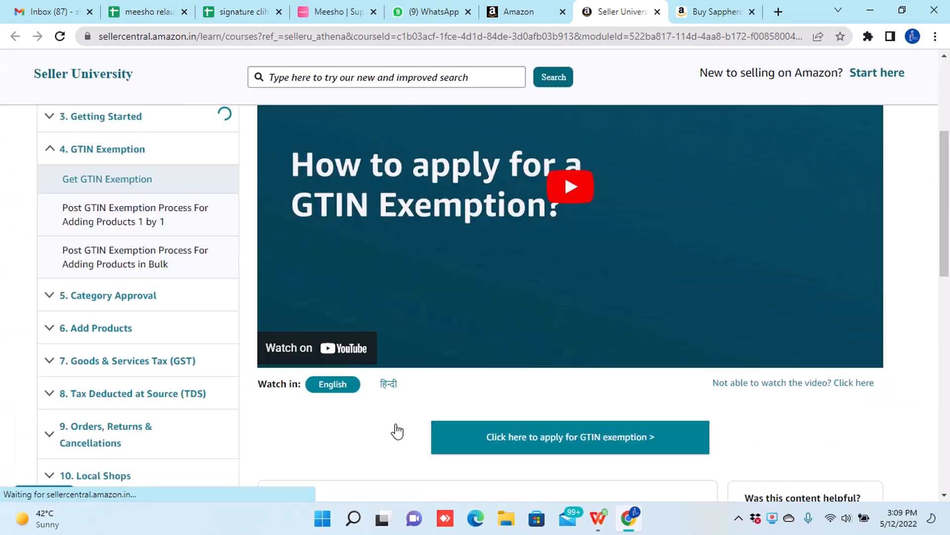
{"action": "left_click", "coordinate": [567, 290]}
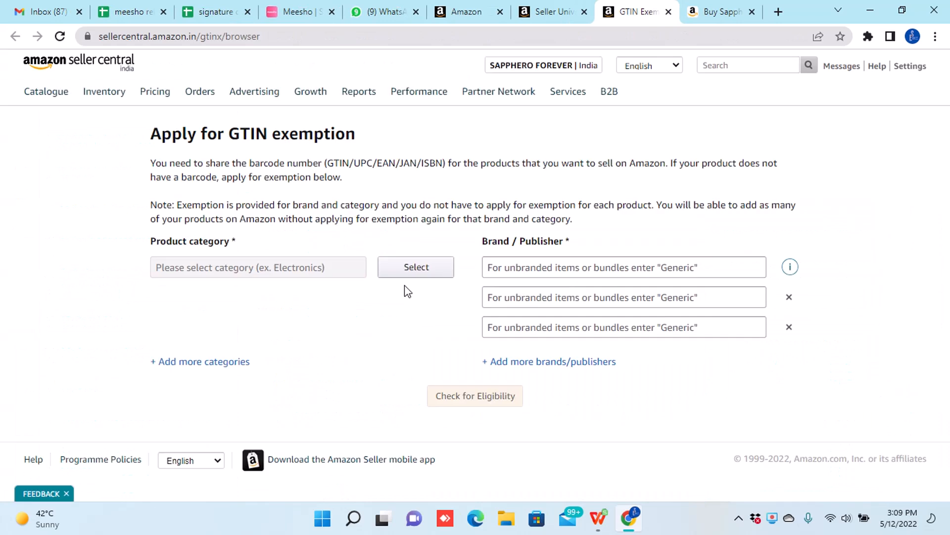
Step: Choose Fashion as the product category and enter yryr as the first brand
{"action": "left_click", "coordinate": [416, 272]}
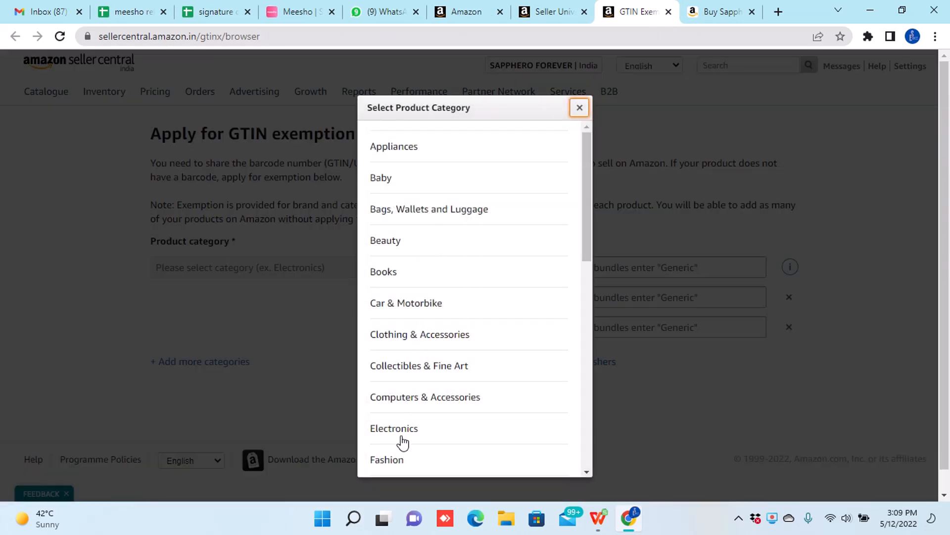
{"action": "left_click", "coordinate": [394, 460]}
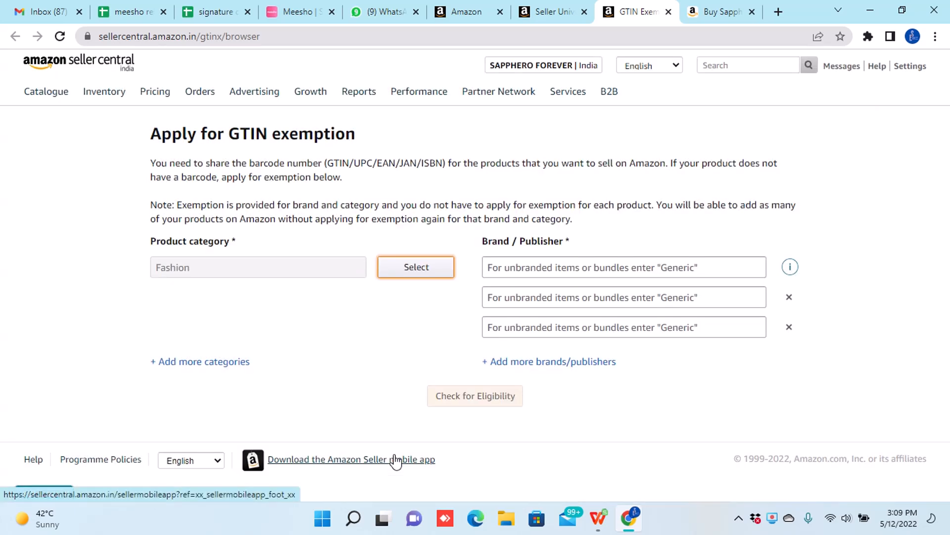
{"action": "left_click", "coordinate": [583, 267]}
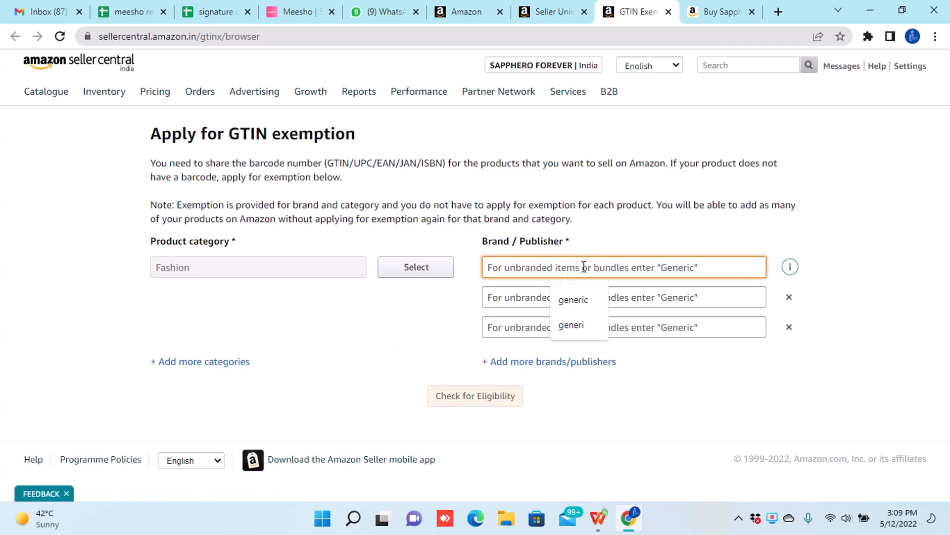
{"action": "type", "text": "yryr"}
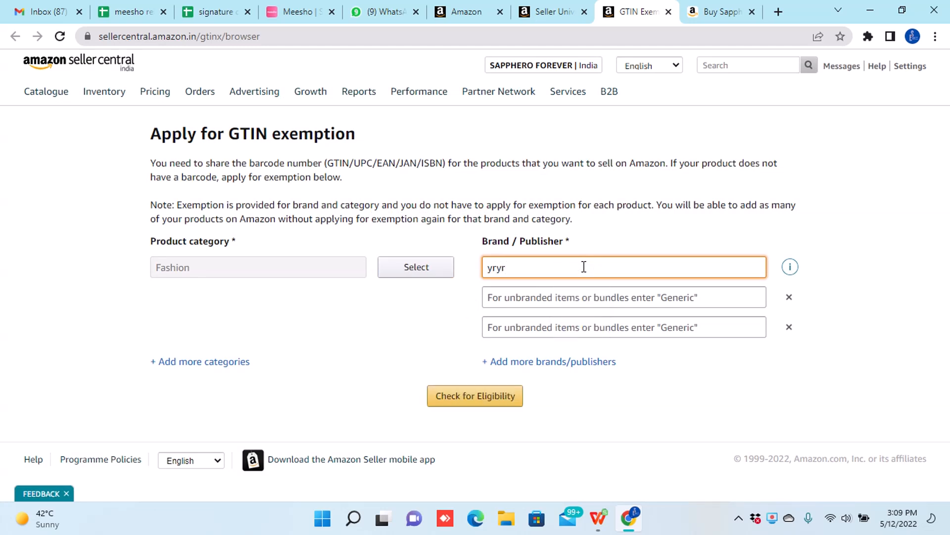
{"action": "left_click", "coordinate": [663, 423]}
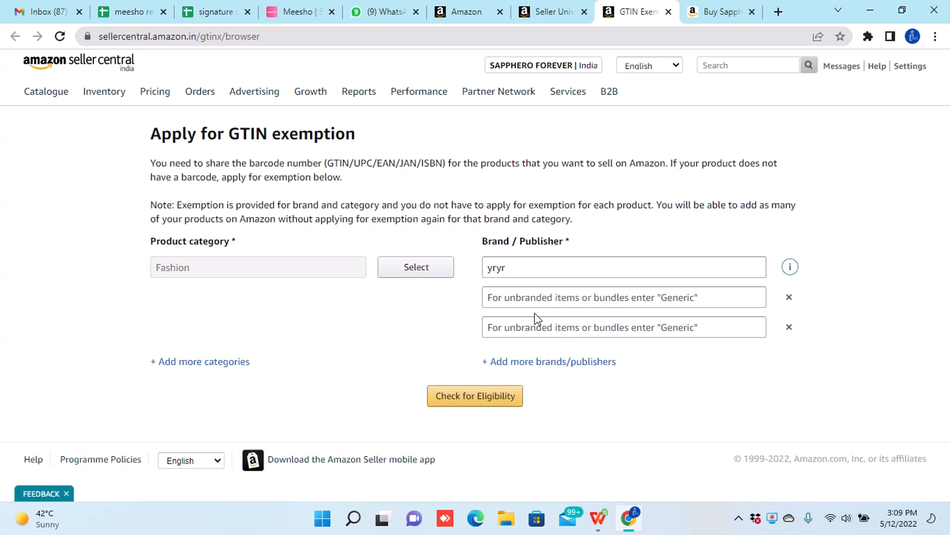
Step: Replace the brand with generic and check its GTIN exemption eligibility in the Fashion category
{"action": "left_click", "coordinate": [534, 264]}
{"action": "key", "text": "BackSpace"}
{"action": "key", "text": "BackSpace"}
{"action": "key", "text": "BackSpace"}
{"action": "key", "text": "BackSpace"}
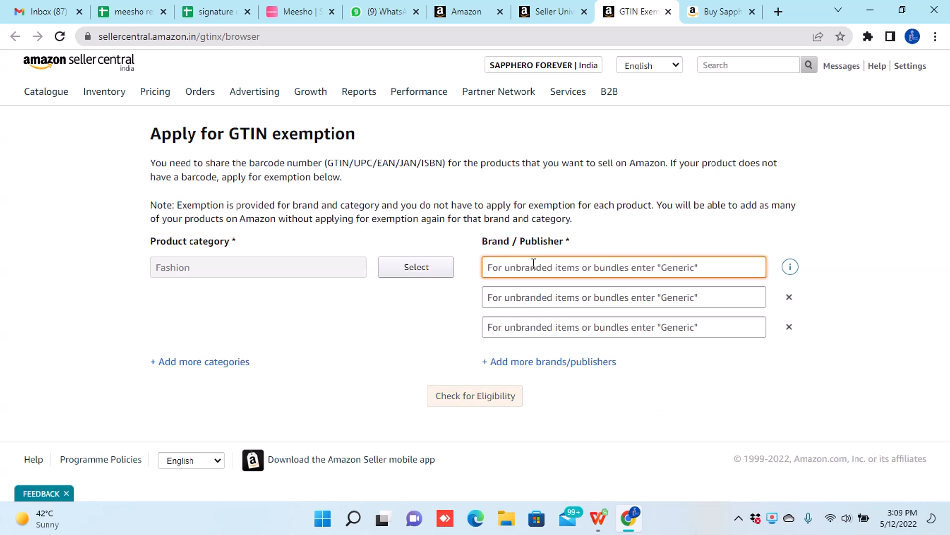
{"action": "left_click", "coordinate": [663, 412]}
{"action": "left_click", "coordinate": [521, 263]}
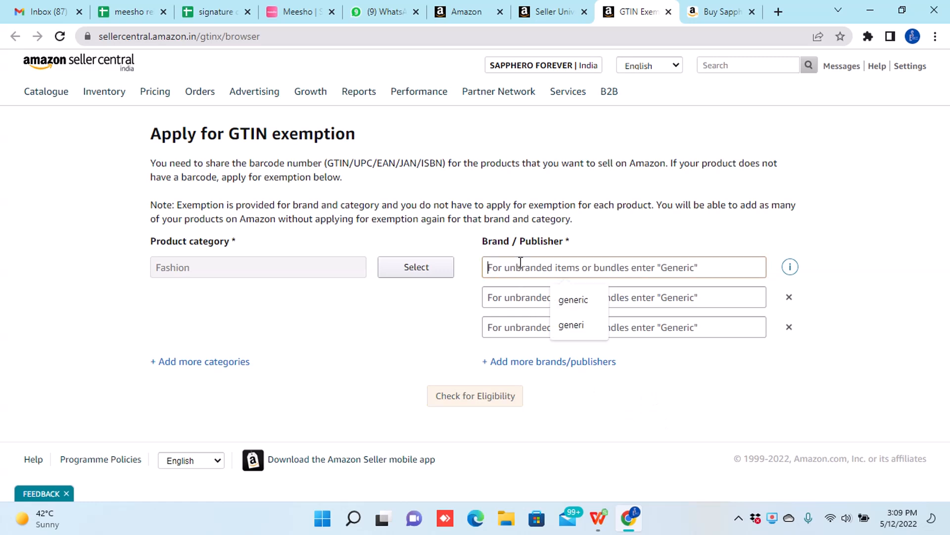
{"action": "left_click", "coordinate": [580, 308]}
{"action": "left_click", "coordinate": [625, 406]}
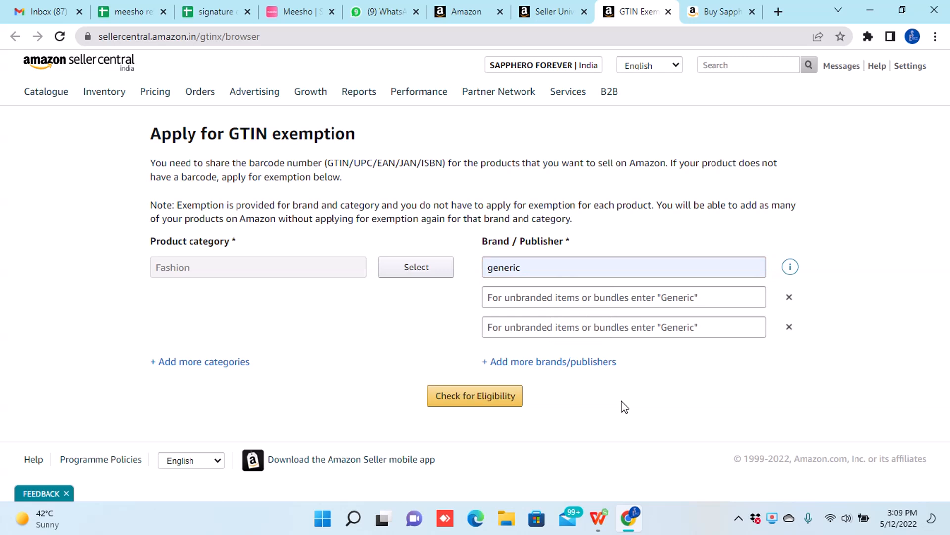
{"action": "left_click", "coordinate": [468, 402]}
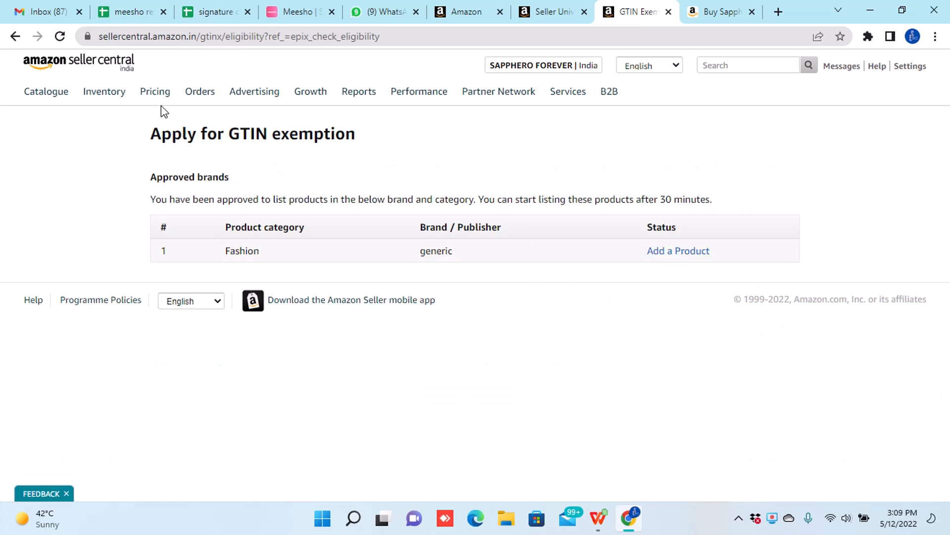
Step: Return to the application form and check the eligibility of the brand yoyoyo in the Fashion category
{"action": "left_click", "coordinate": [15, 36]}
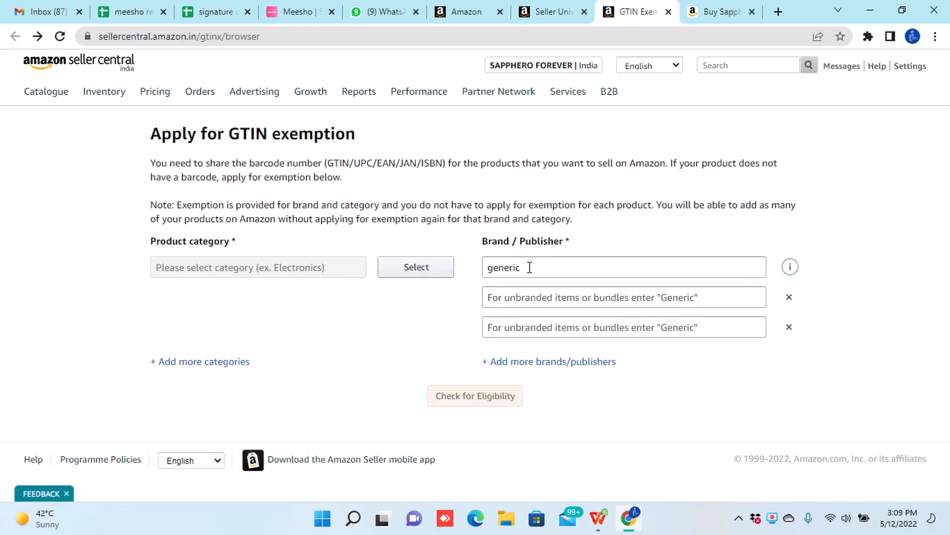
{"action": "double_click", "coordinate": [529, 267]}
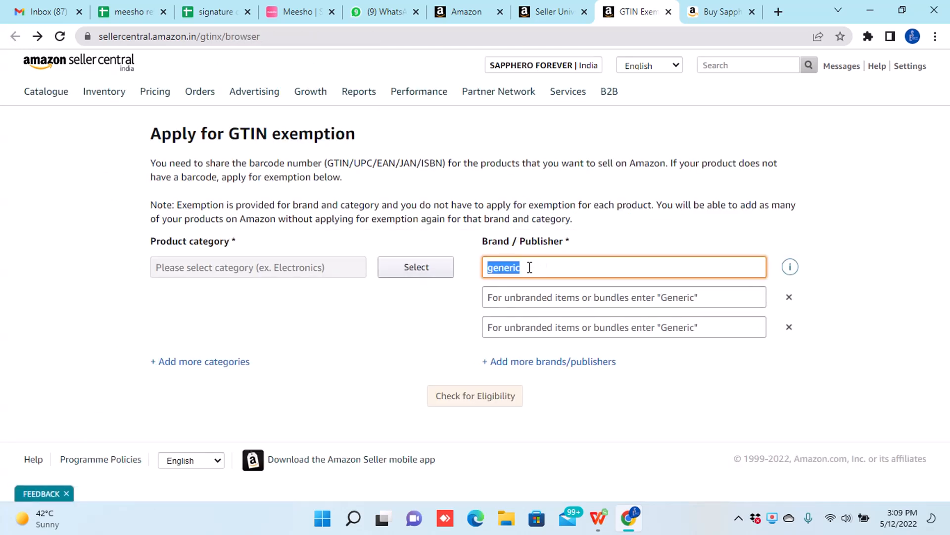
{"action": "type", "text": "yoyoyo"}
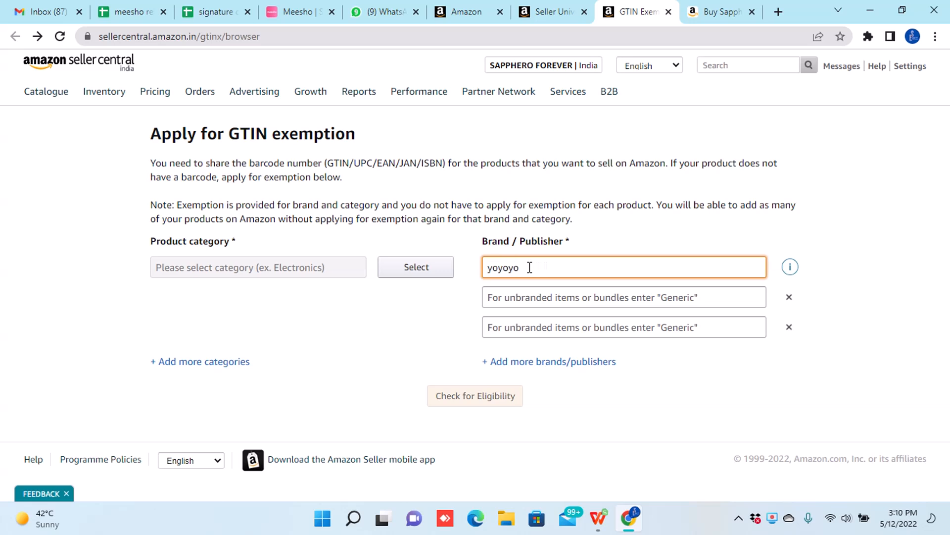
{"action": "left_click", "coordinate": [712, 425]}
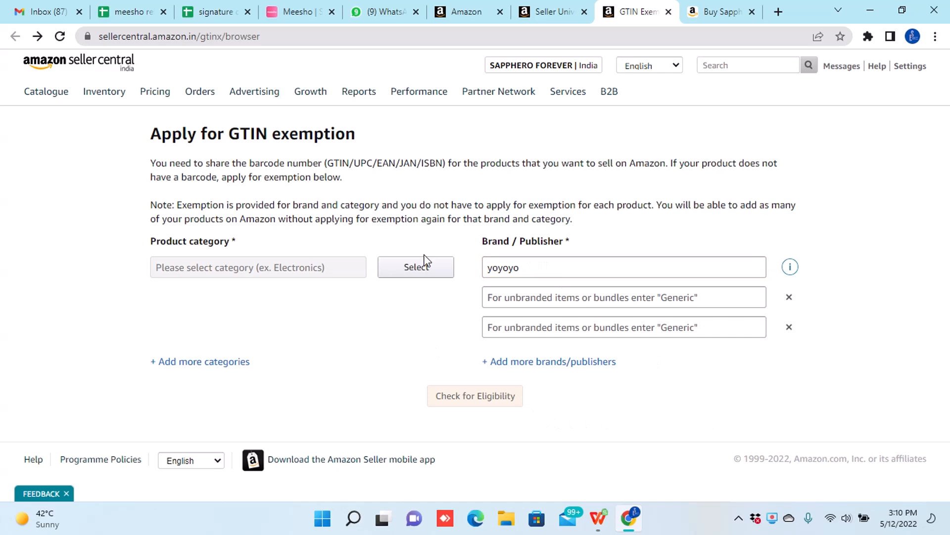
{"action": "left_click", "coordinate": [424, 274]}
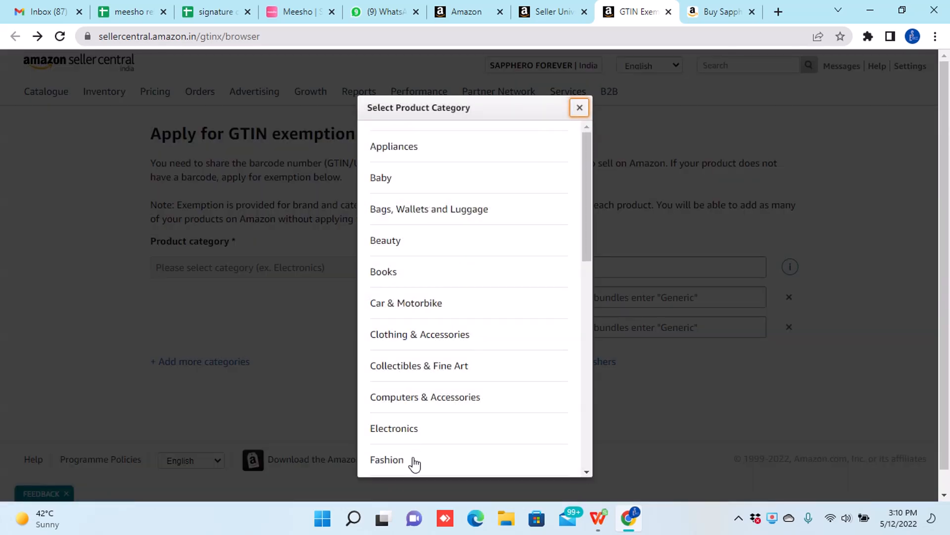
{"action": "left_click", "coordinate": [411, 459]}
{"action": "left_click", "coordinate": [480, 402]}
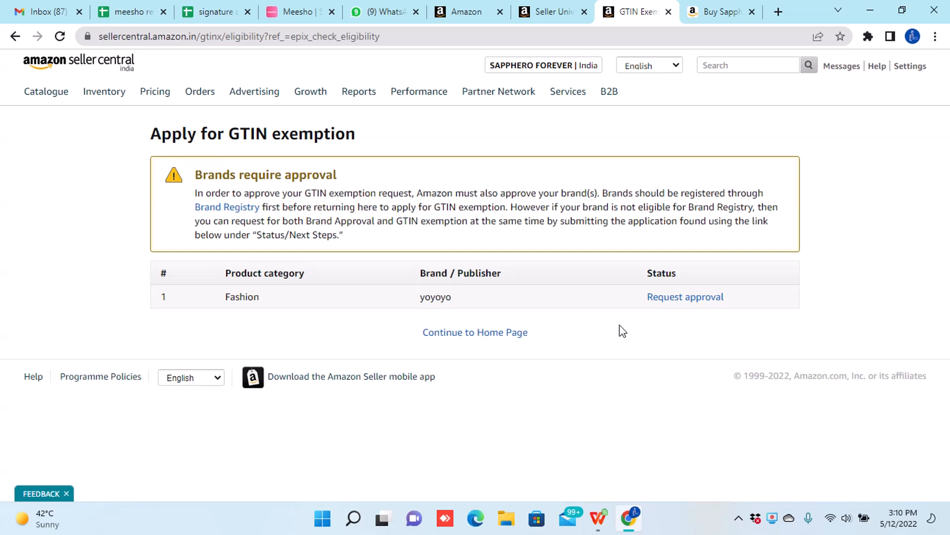
Step: Go back to the form, extend the brand to yoyoyoyo and check its eligibility for Fashion
{"action": "left_click", "coordinate": [15, 36]}
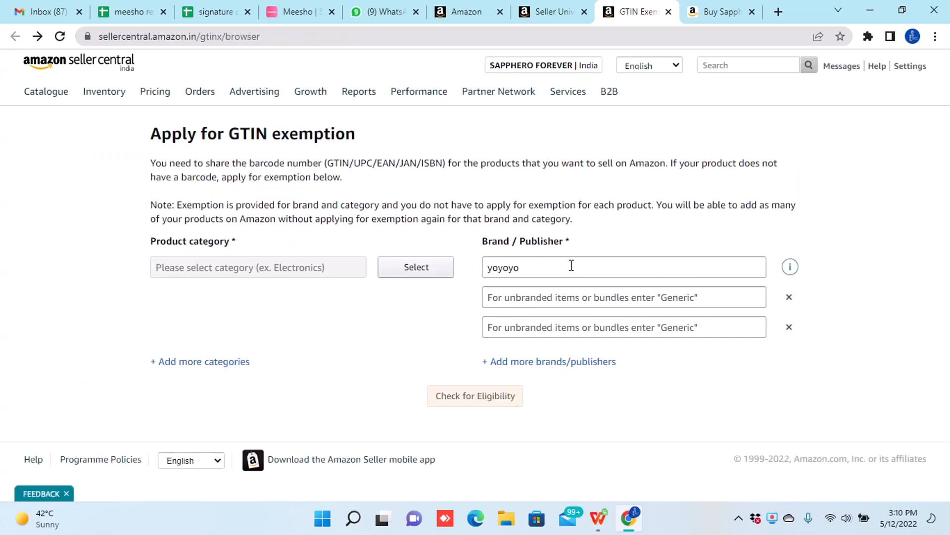
{"action": "left_click", "coordinate": [541, 268]}
{"action": "type", "text": "yo"}
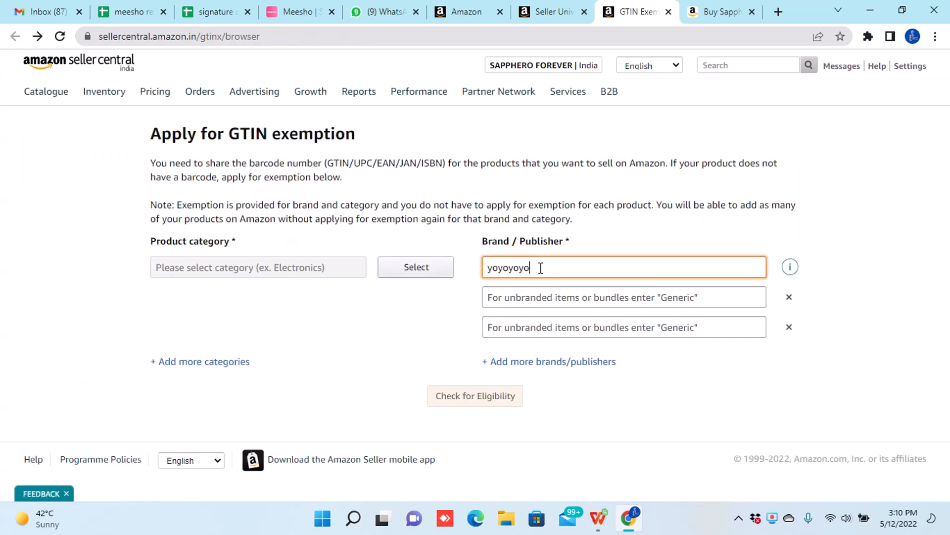
{"action": "left_click", "coordinate": [416, 267]}
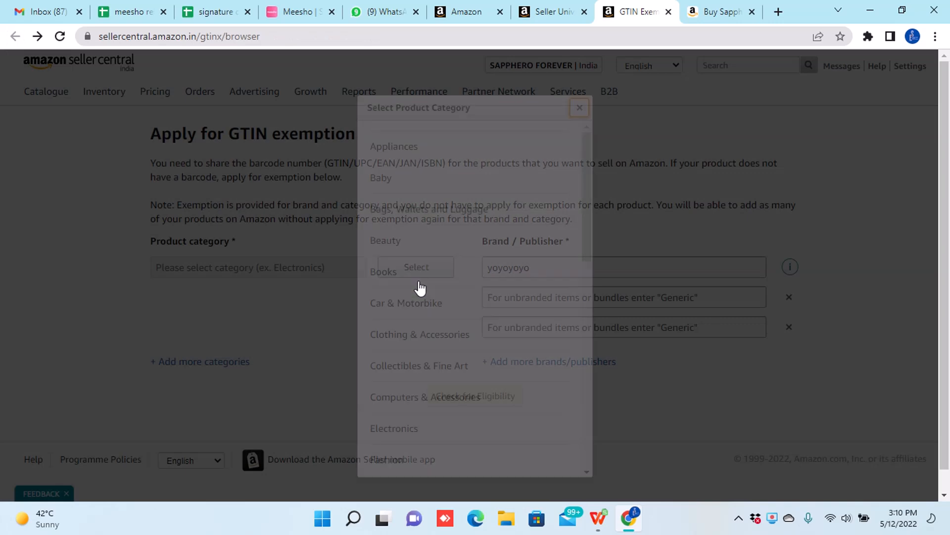
{"action": "left_click", "coordinate": [416, 462]}
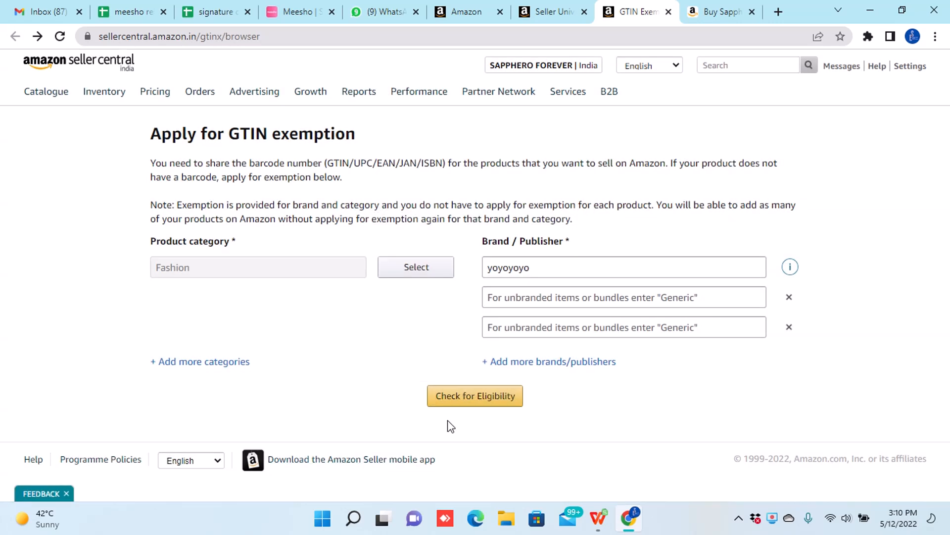
{"action": "left_click", "coordinate": [478, 399]}
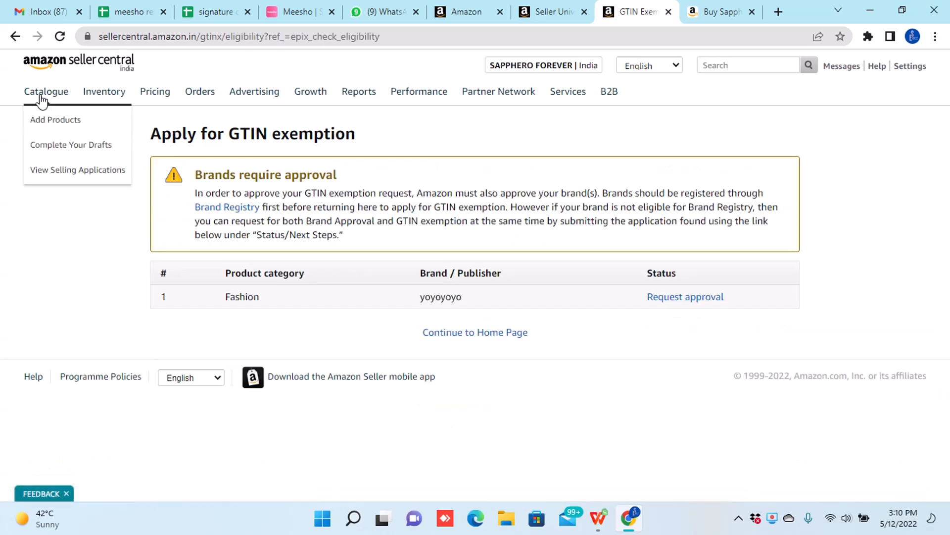
Step: Return to the application form, replace the brand with generic and select the Fashion product category
{"action": "left_click", "coordinate": [15, 36]}
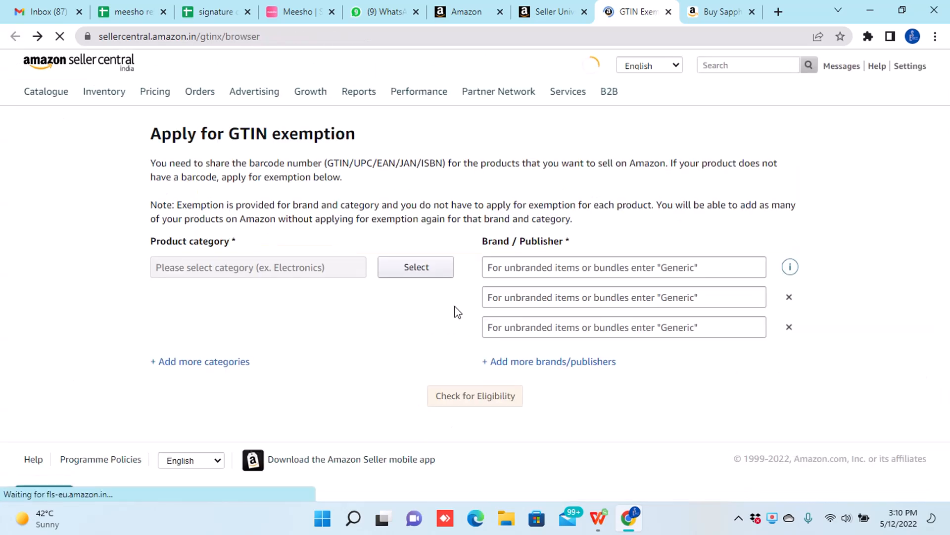
{"action": "double_click", "coordinate": [560, 270]}
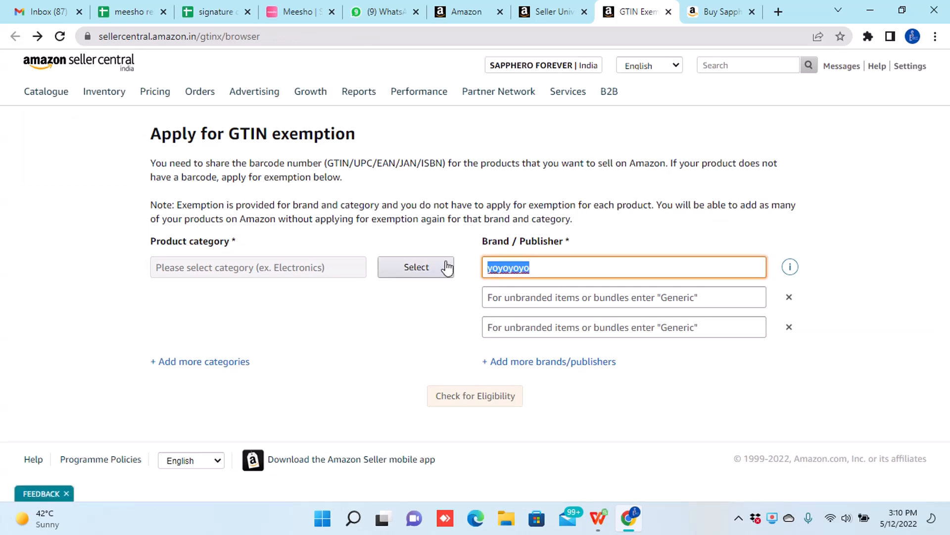
{"action": "type", "text": "genic"}
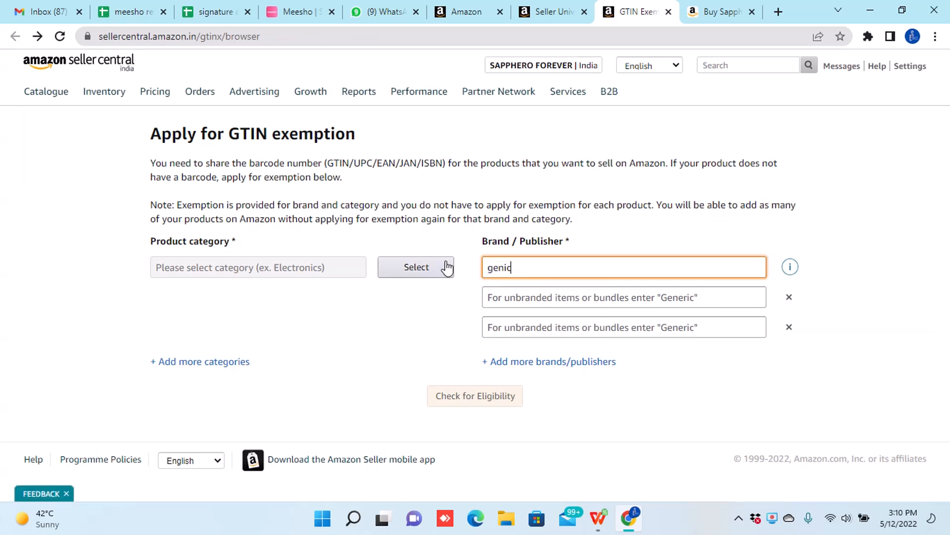
{"action": "key", "text": "BackSpace"}
{"action": "key", "text": "BackSpace"}
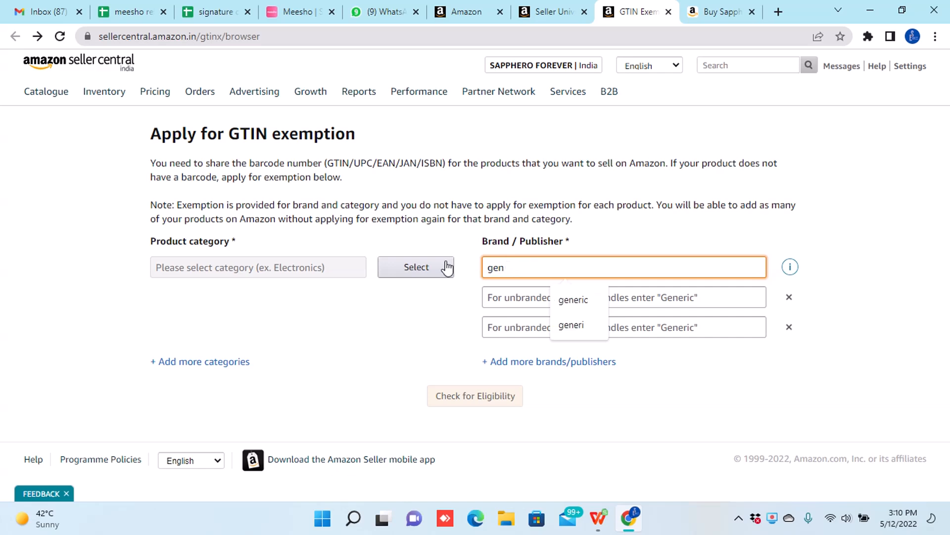
{"action": "type", "text": "eric"}
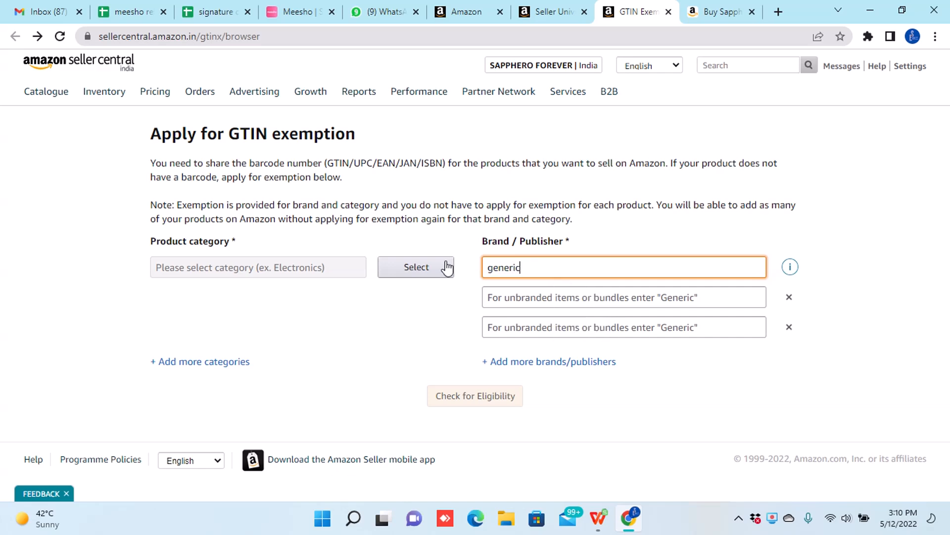
{"action": "key", "text": "Return"}
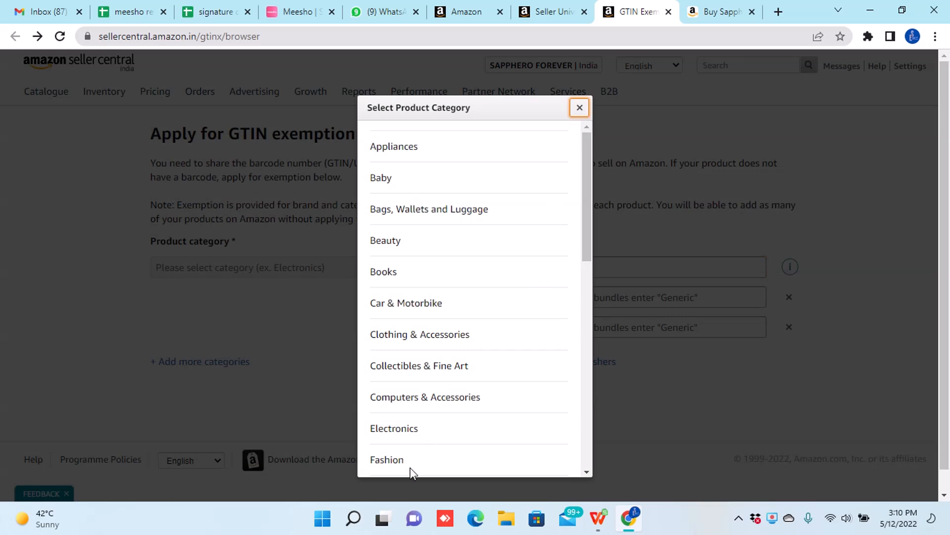
{"action": "left_click", "coordinate": [395, 459]}
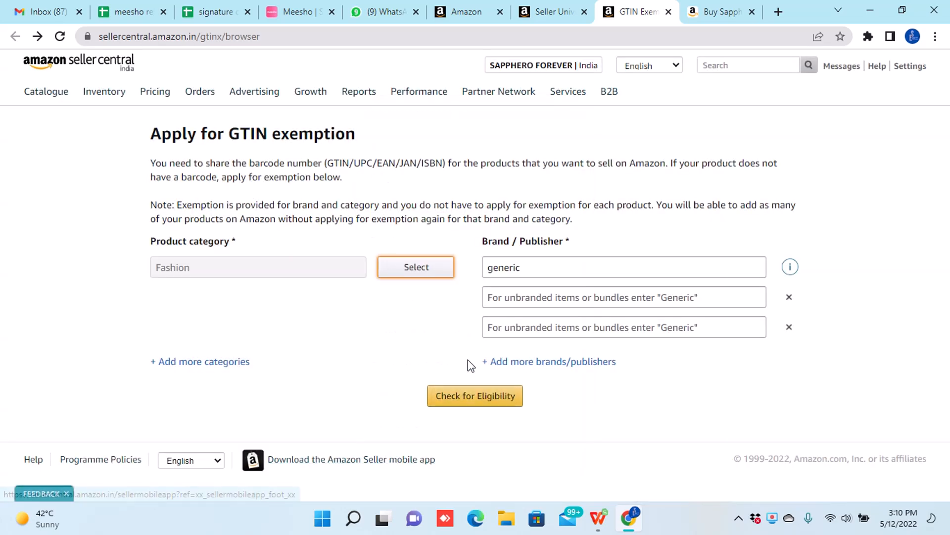
Step: Shorten the brand to generi and check its GTIN exemption eligibility in the Fashion category
{"action": "left_click", "coordinate": [555, 261]}
{"action": "key", "text": "BackSpace"}
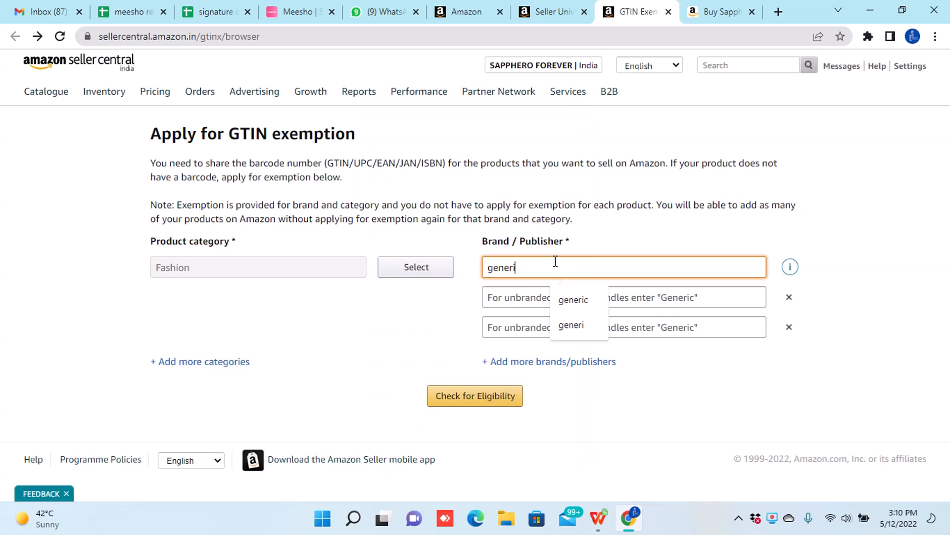
{"action": "left_click", "coordinate": [642, 420]}
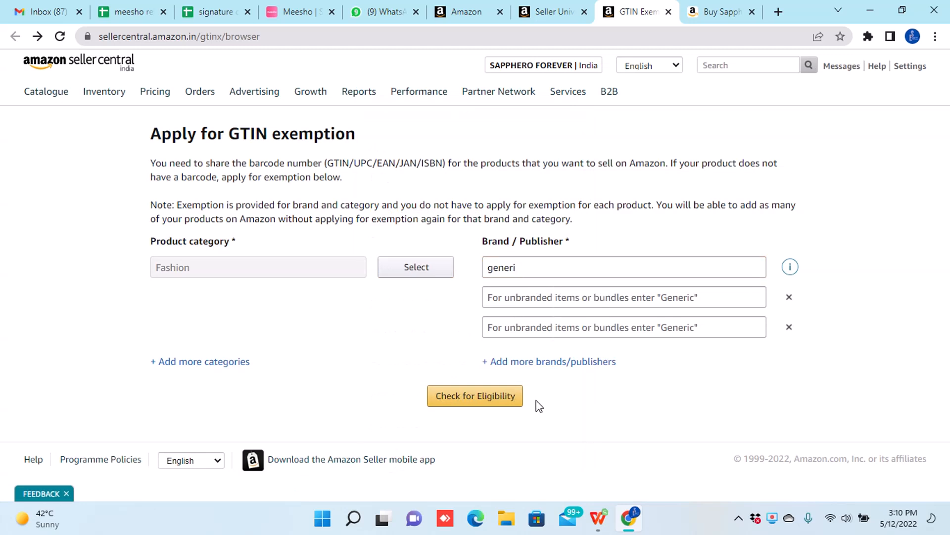
{"action": "left_click", "coordinate": [490, 402]}
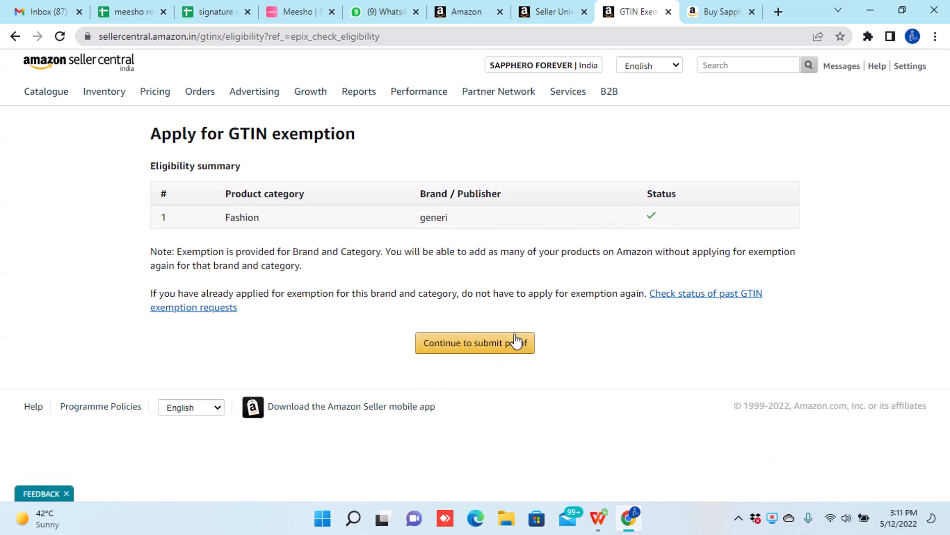
Step: Continue to the proof submission form and enter sandals as the product name
{"action": "left_click", "coordinate": [485, 351]}
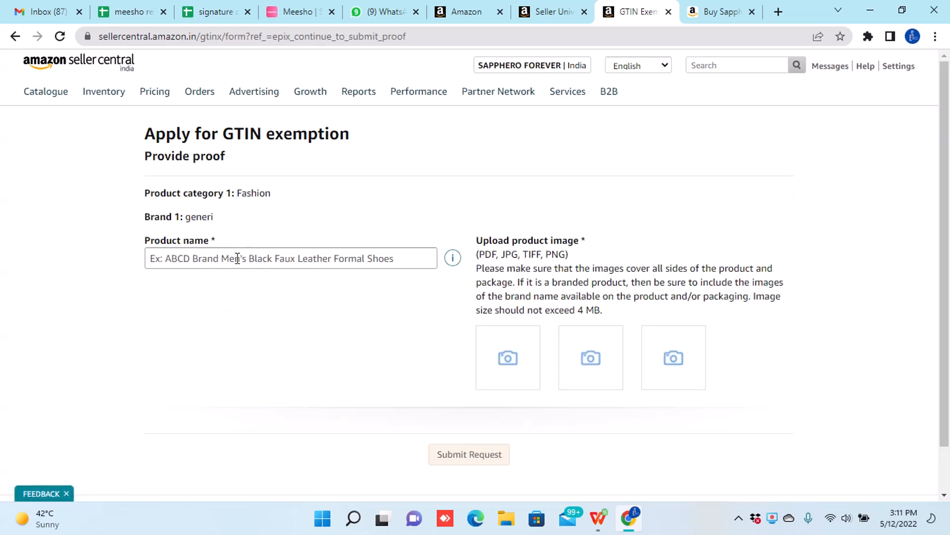
{"action": "left_click", "coordinate": [233, 259]}
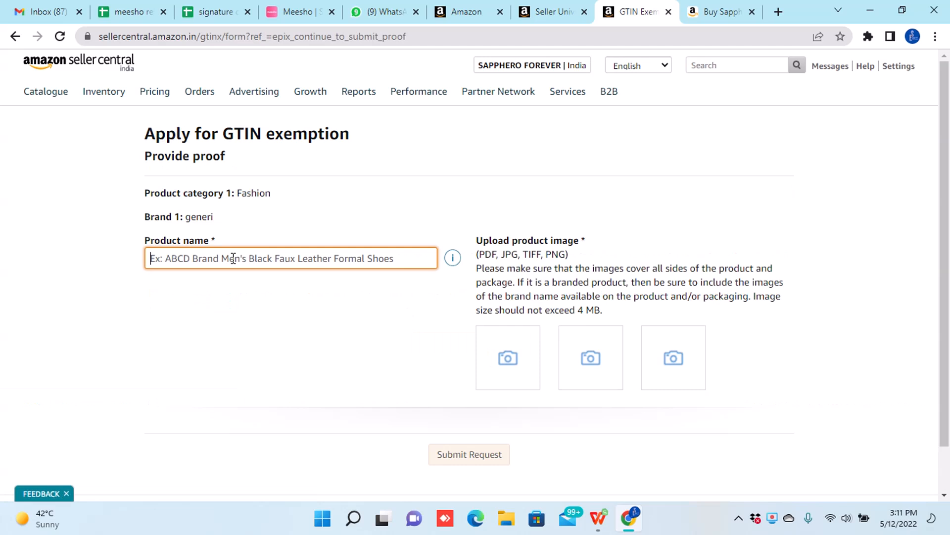
{"action": "type", "text": "sandals"}
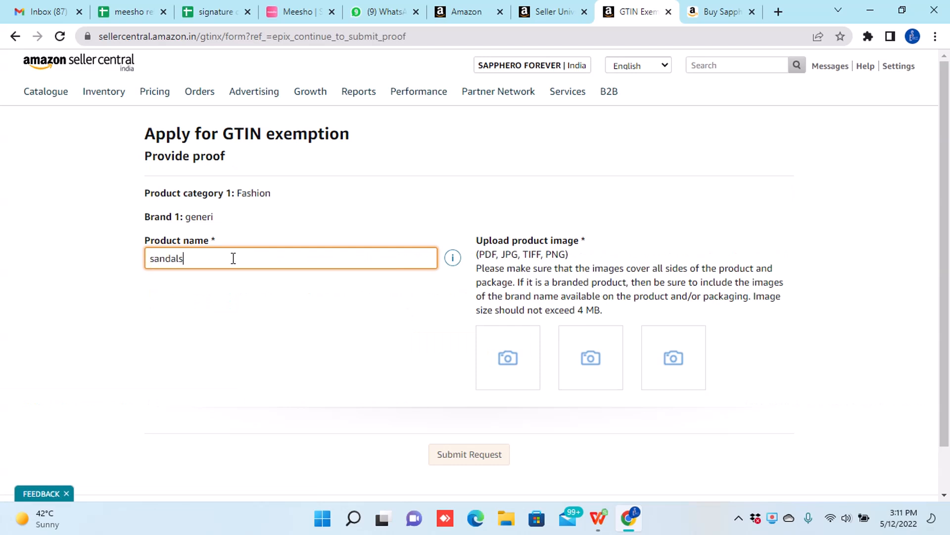
{"action": "left_click", "coordinate": [381, 354]}
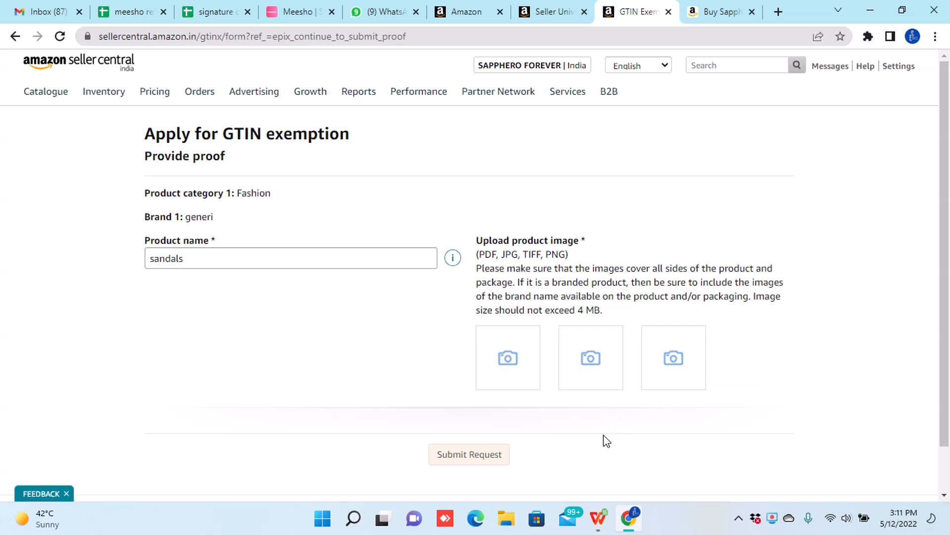
{"action": "double_click", "coordinate": [206, 218]}
Step: Switch to the template workbook in WPS Office and review row 4 from Seller SKU to Product ID Type, including the ID type entries below
{"action": "key", "text": "alt+Tab"}
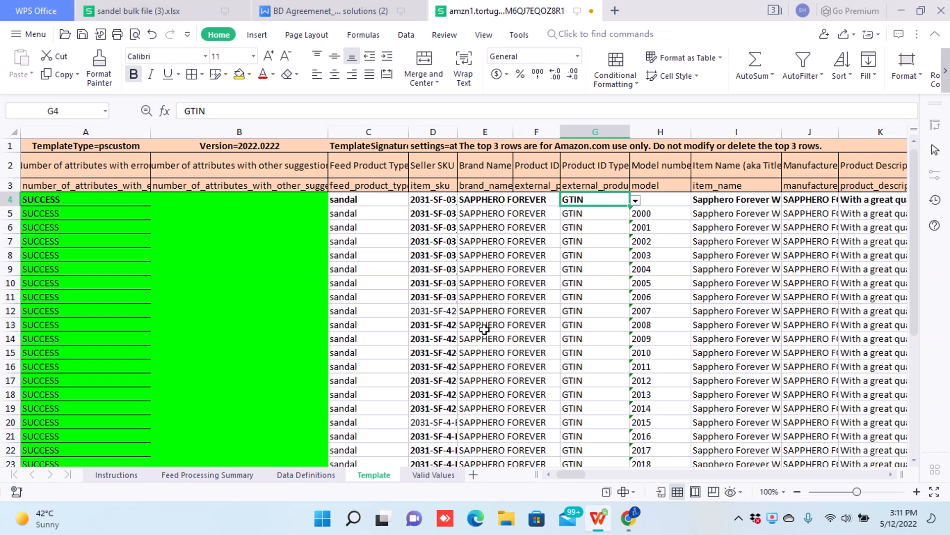
{"action": "left_click", "coordinate": [436, 201]}
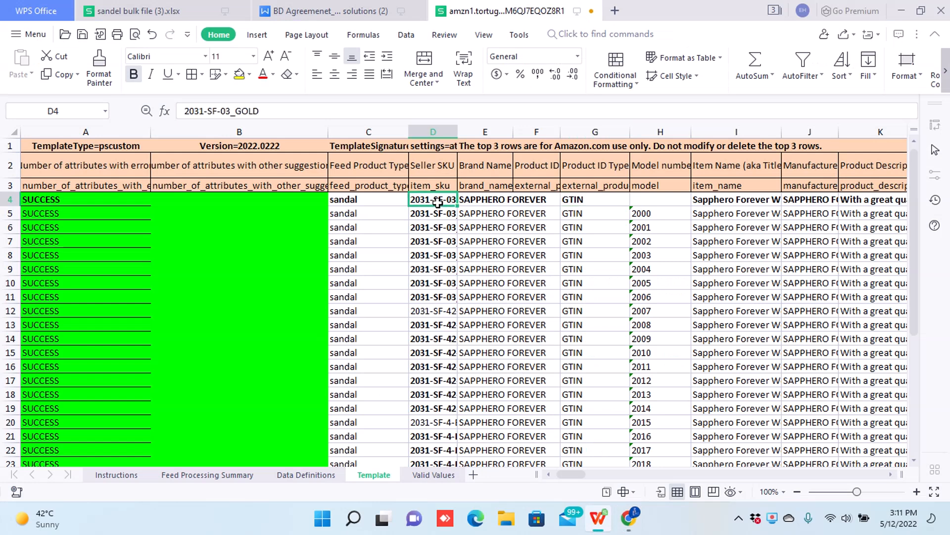
{"action": "key", "text": "Right"}
{"action": "key", "text": "Right"}
{"action": "key", "text": "Right"}
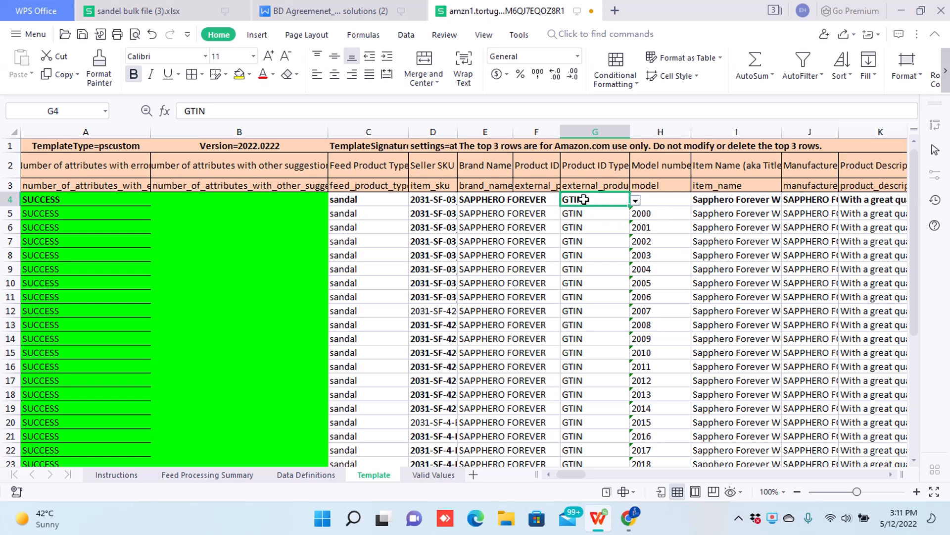
{"action": "key", "text": "Down"}
{"action": "key", "text": "Down"}
{"action": "key", "text": "Down"}
{"action": "key", "text": "Down"}
{"action": "key", "text": "Down"}
{"action": "key", "text": "Down"}
{"action": "key", "text": "Down"}
{"action": "key", "text": "Down"}
{"action": "key", "text": "Down"}
{"action": "key", "text": "Down"}
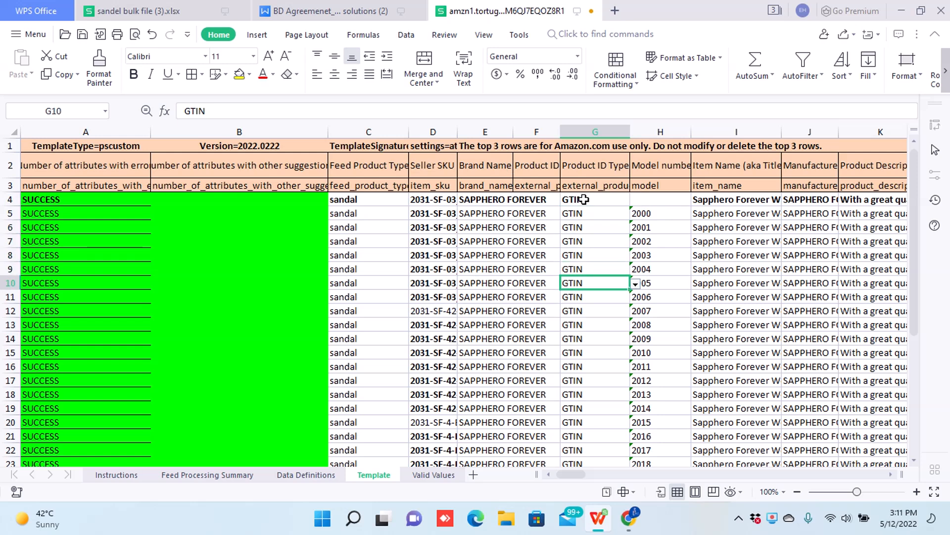
{"action": "key", "text": "Up"}
{"action": "key", "text": "Up"}
{"action": "key", "text": "Up"}
{"action": "key", "text": "Up"}
{"action": "key", "text": "Up"}
{"action": "key", "text": "Up"}
{"action": "key", "text": "Up"}
{"action": "key", "text": "Up"}
{"action": "key", "text": "Up"}
{"action": "key", "text": "Up"}
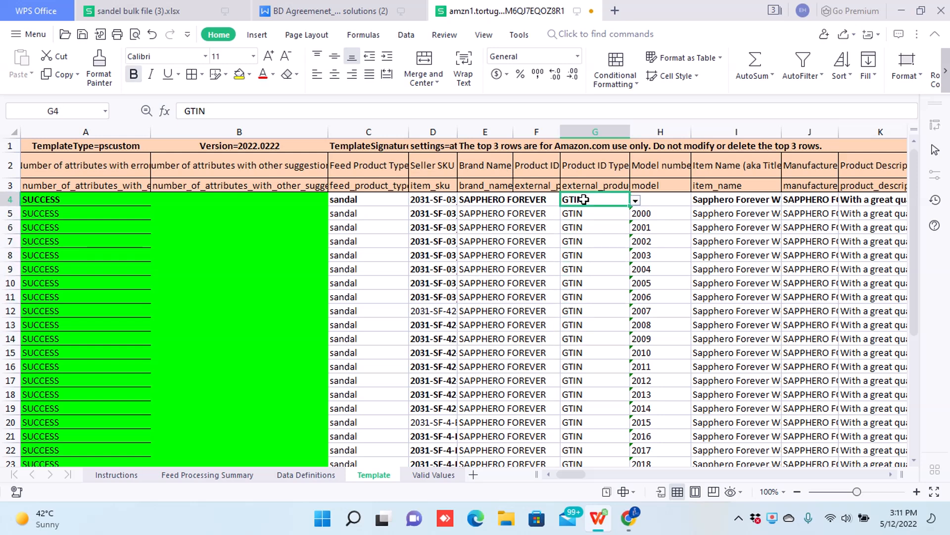
Step: Examine the Model number column, comparing the parent row 4 with the entries in the rows below
{"action": "key", "text": "Right"}
{"action": "key", "text": "Right"}
{"action": "key", "text": "Left"}
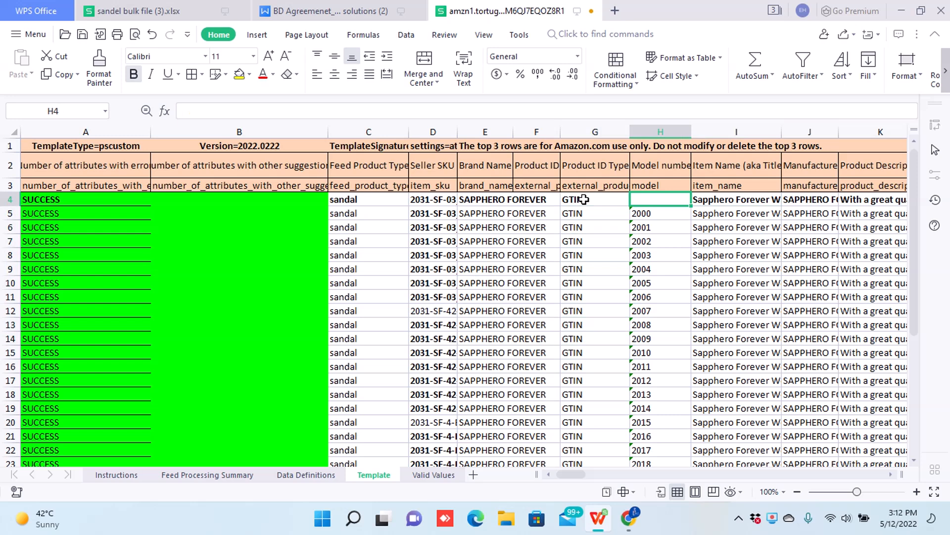
{"action": "key", "text": "Down"}
{"action": "key", "text": "Down"}
{"action": "key", "text": "Down"}
{"action": "key", "text": "Down"}
{"action": "key", "text": "Down"}
{"action": "key", "text": "Down"}
{"action": "key", "text": "Down"}
{"action": "key", "text": "Down"}
{"action": "key", "text": "Down"}
{"action": "key", "text": "Down"}
{"action": "key", "text": "Down"}
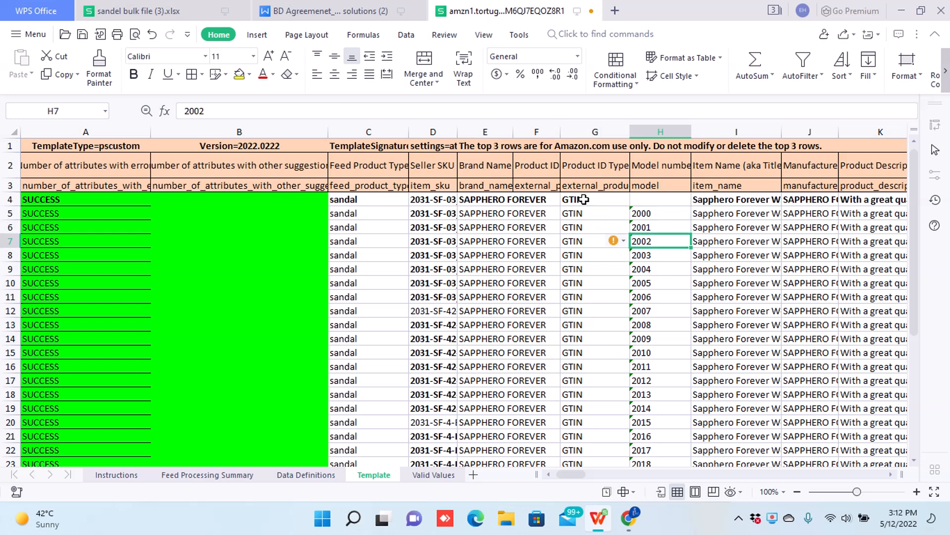
{"action": "key", "text": "Down"}
{"action": "key", "text": "Down"}
{"action": "key", "text": "Down"}
{"action": "key", "text": "Down"}
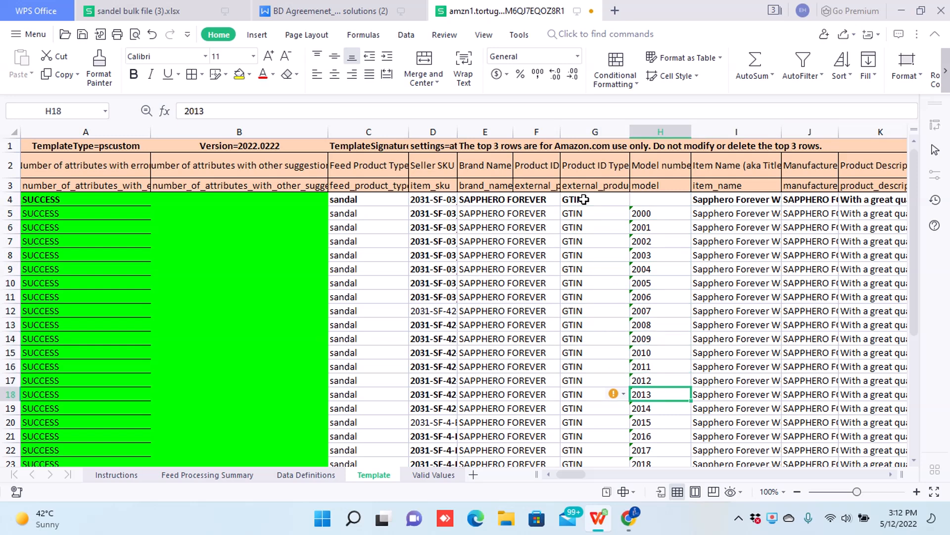
{"action": "key", "text": "ctrl+Up"}
{"action": "key", "text": "Up"}
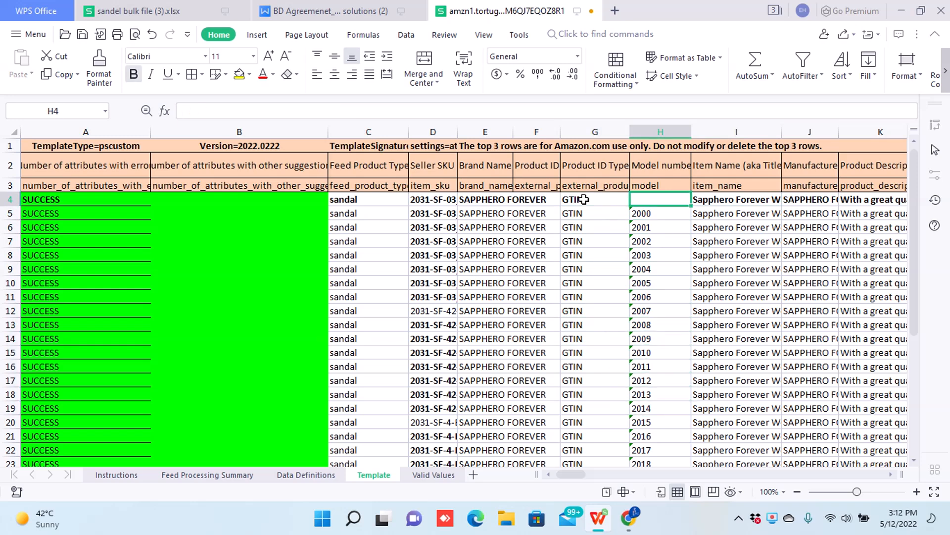
Step: Look over the Item Name, Manufacturer, Product Description and Recommended Browse Node values in row 4
{"action": "key", "text": "Right"}
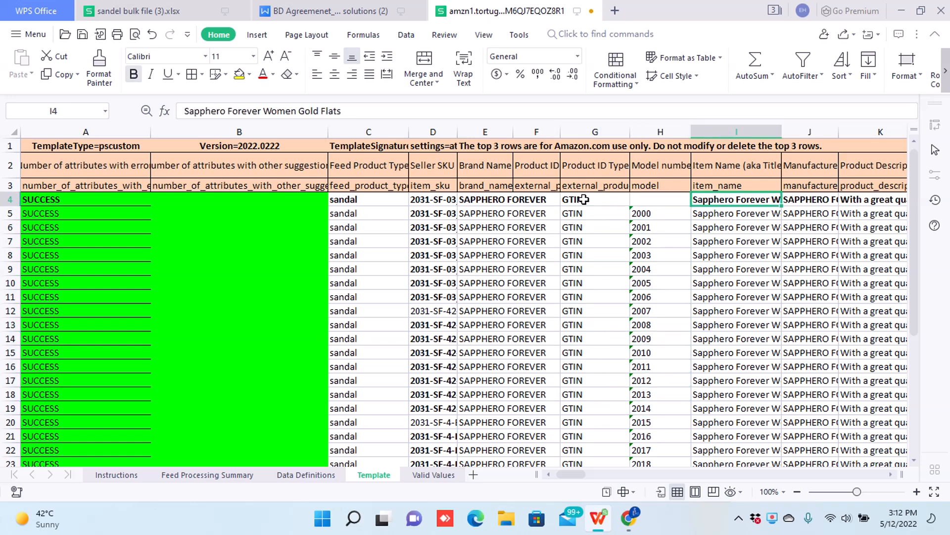
{"action": "key", "text": "Right"}
{"action": "key", "text": "Right"}
{"action": "key", "text": "Right"}
{"action": "key", "text": "Left"}
{"action": "key", "text": "Left"}
{"action": "key", "text": "Left"}
{"action": "key", "text": "Left"}
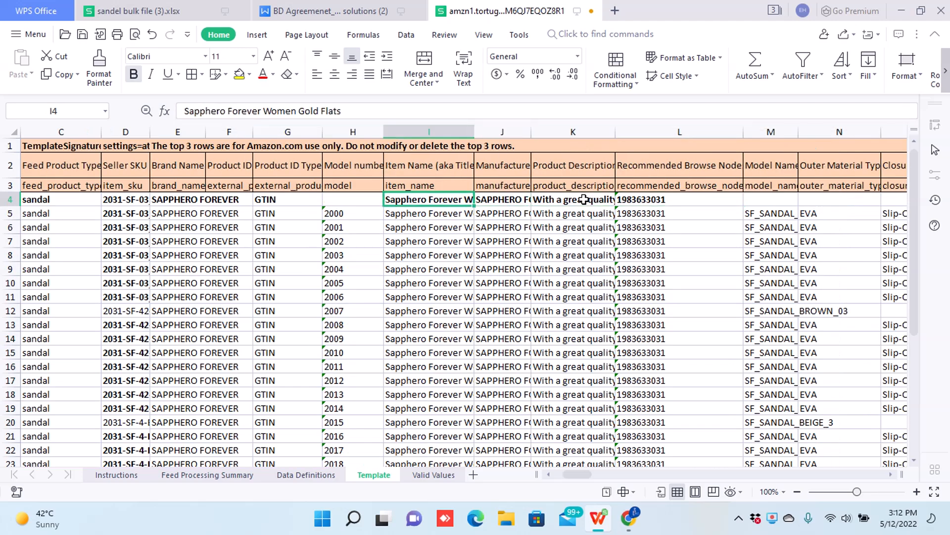
Step: Review the entries in the Item Name column from the parent product row through the colour variants
{"action": "key", "text": "Right"}
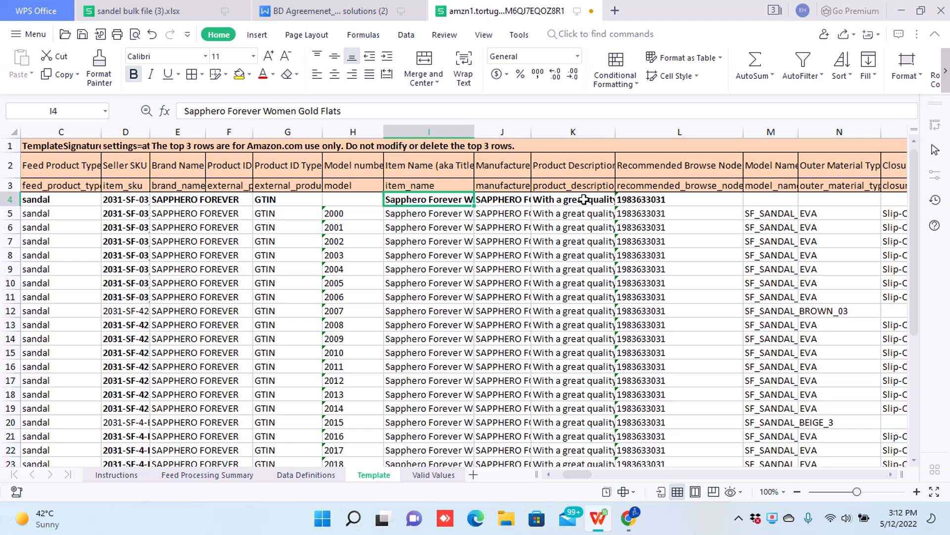
{"action": "key", "text": "Down"}
{"action": "key", "text": "Down"}
{"action": "key", "text": "Down"}
{"action": "key", "text": "Down"}
{"action": "key", "text": "Down"}
{"action": "key", "text": "Down"}
{"action": "key", "text": "Down"}
{"action": "key", "text": "Down"}
{"action": "key", "text": "Down"}
{"action": "key", "text": "Up"}
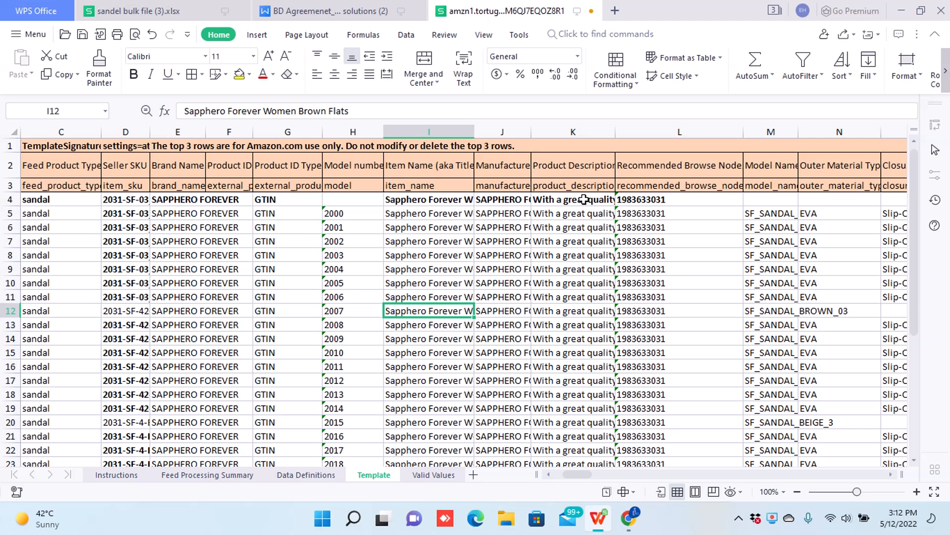
{"action": "key", "text": "Down"}
{"action": "key", "text": "Down"}
{"action": "key", "text": "Down"}
{"action": "key", "text": "Down"}
{"action": "key", "text": "Down"}
{"action": "key", "text": "Down"}
{"action": "key", "text": "Down"}
{"action": "key", "text": "Down"}
{"action": "key", "text": "Down"}
{"action": "key", "text": "Down"}
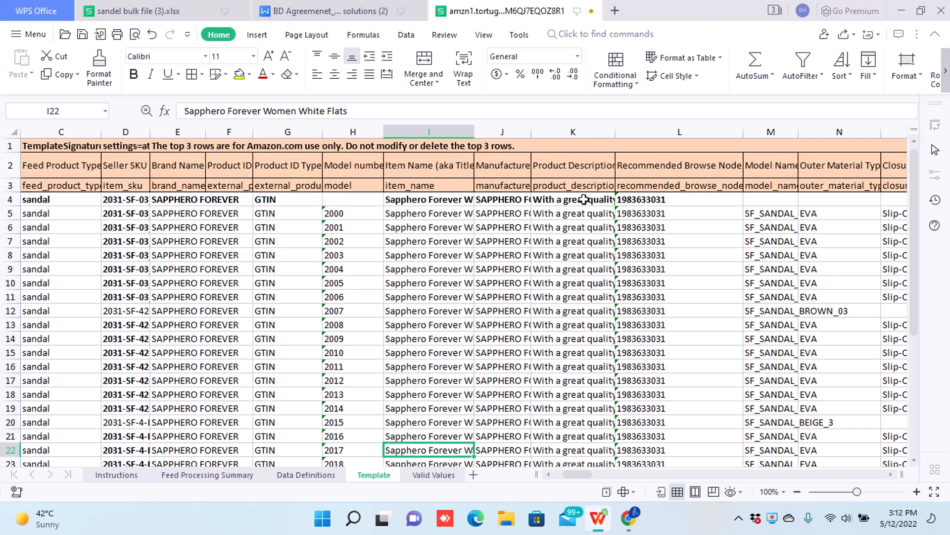
{"action": "key", "text": "Down"}
{"action": "key", "text": "Down"}
{"action": "key", "text": "Down"}
{"action": "key", "text": "Down"}
{"action": "key", "text": "Down"}
{"action": "key", "text": "Down"}
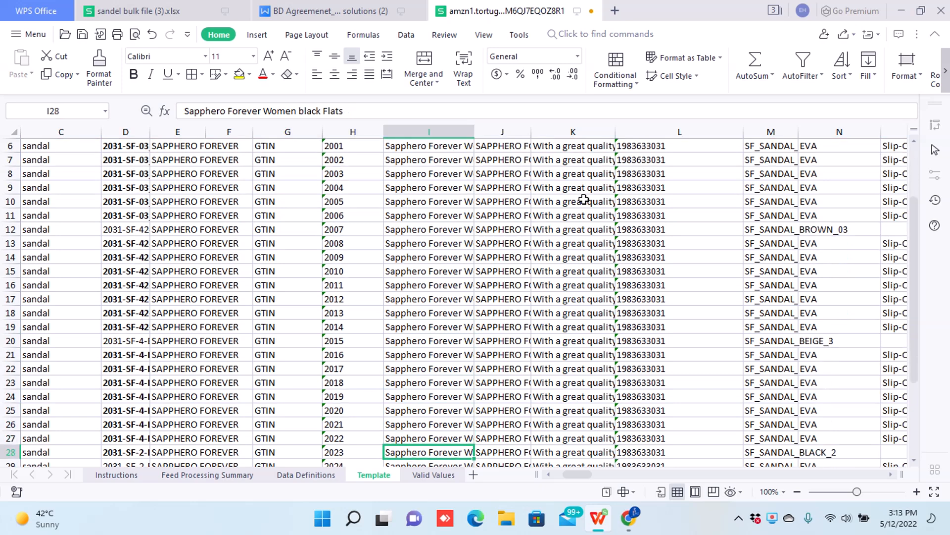
{"action": "key", "text": "ctrl+Up"}
{"action": "key", "text": "Down"}
{"action": "key", "text": "Down"}
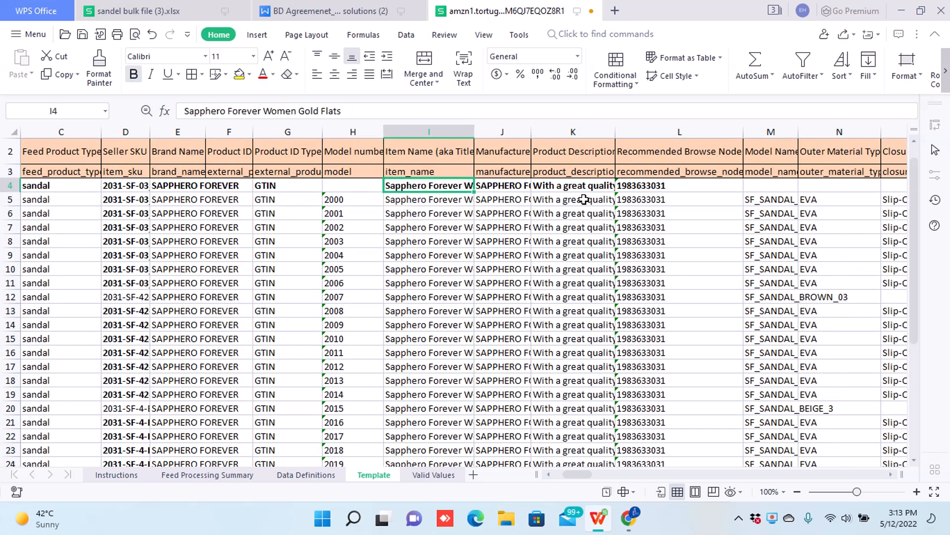
Step: Inspect the manufacturer, product description and recommended browse node in the parent product row
{"action": "key", "text": "Right"}
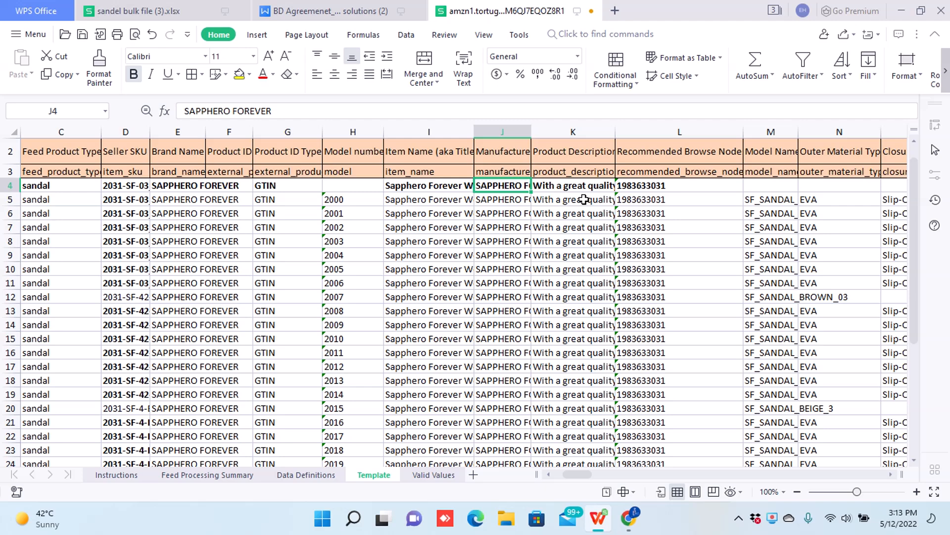
{"action": "key", "text": "Right"}
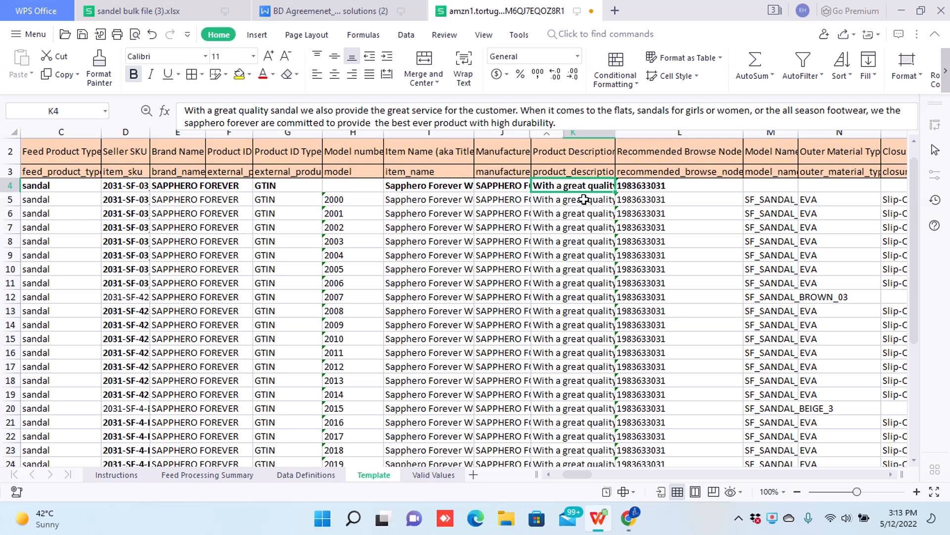
{"action": "key", "text": "Right"}
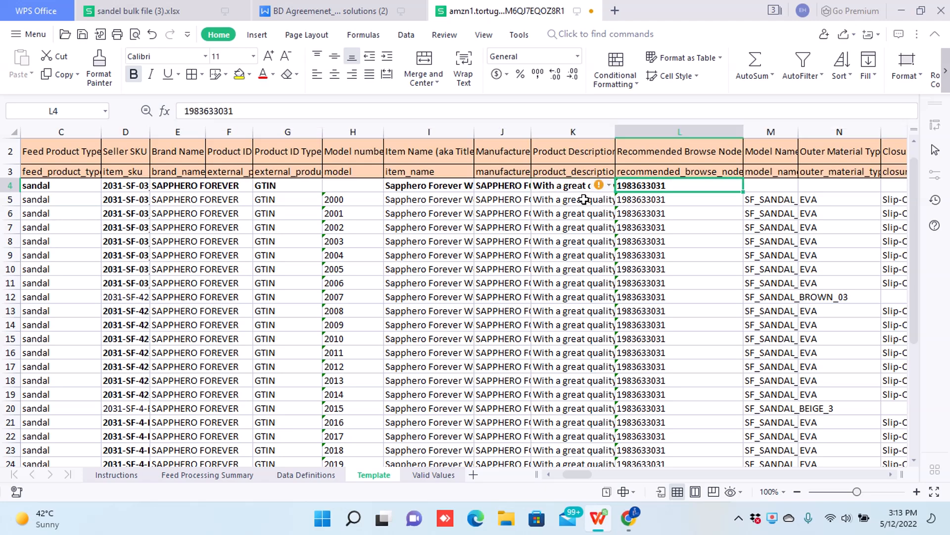
{"action": "key", "text": "Up"}
{"action": "key", "text": "Up"}
{"action": "key", "text": "Down"}
{"action": "key", "text": "Down"}
{"action": "key", "text": "Tab"}
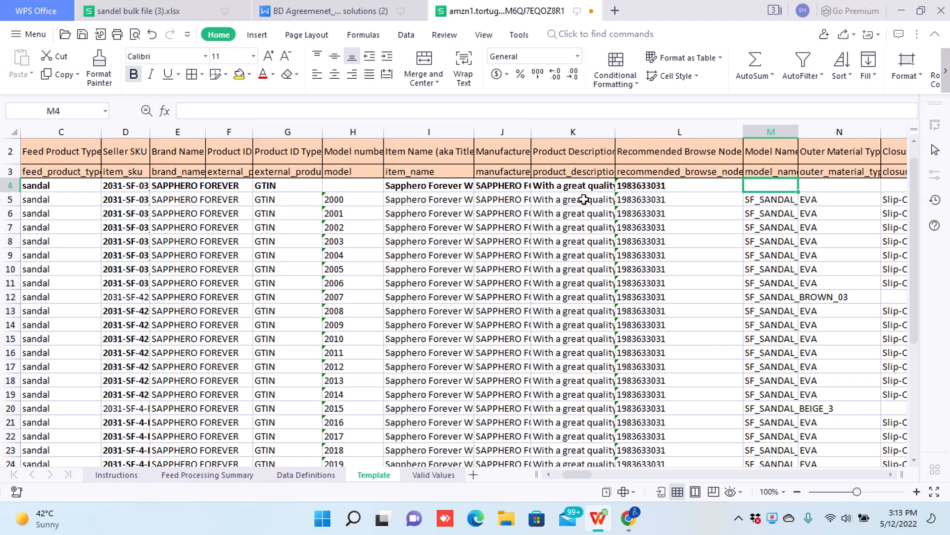
Step: Check the parent product row's fields from Manufacturer through Closure Type and the first variant's model name
{"action": "key", "text": "Tab"}
{"action": "key", "text": "shift+Tab"}
{"action": "key", "text": "Down"}
{"action": "key", "text": "Up"}
{"action": "key", "text": "Down"}
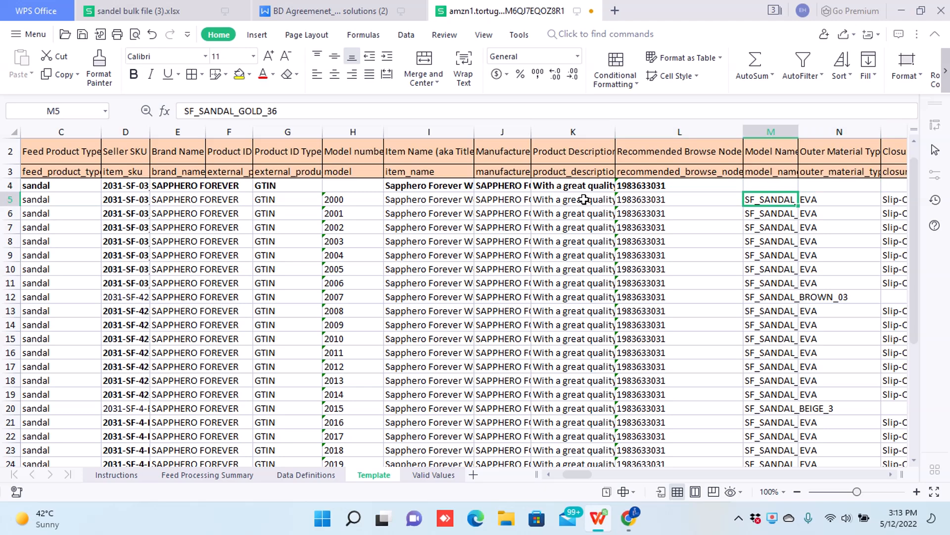
{"action": "key", "text": "Up"}
{"action": "key", "text": "Left"}
{"action": "key", "text": "Left"}
{"action": "key", "text": "Left"}
{"action": "key", "text": "Left"}
{"action": "key", "text": "Left"}
{"action": "key", "text": "Left"}
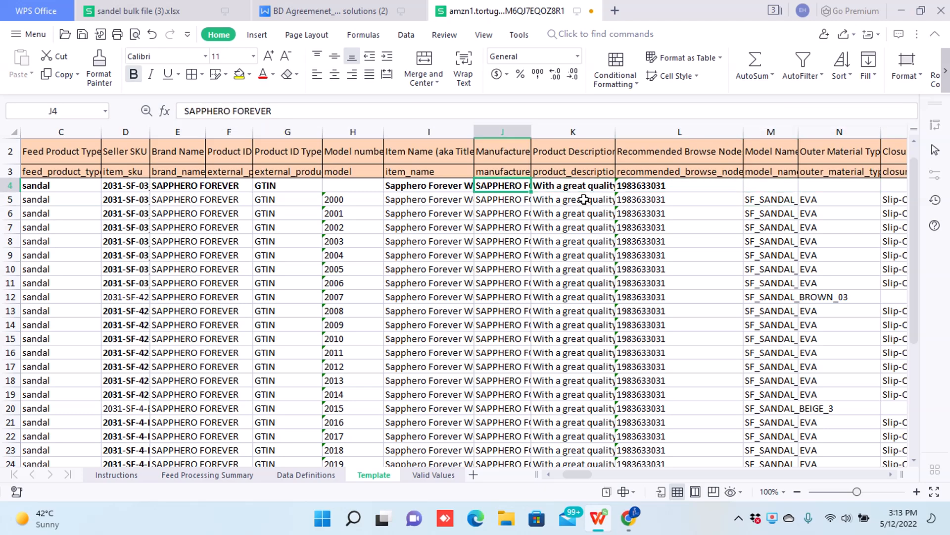
{"action": "key", "text": "Right"}
{"action": "key", "text": "Right"}
{"action": "key", "text": "Left"}
{"action": "key", "text": "Right"}
{"action": "key", "text": "Right"}
{"action": "key", "text": "Right"}
{"action": "key", "text": "Right"}
{"action": "key", "text": "Right"}
{"action": "key", "text": "Right"}
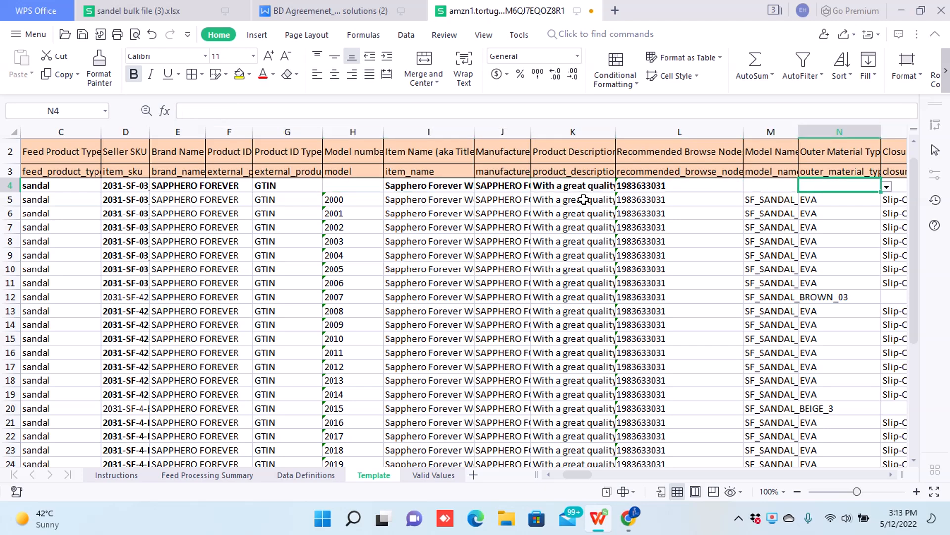
{"action": "key", "text": "Right"}
{"action": "key", "text": "Right"}
{"action": "key", "text": "Left"}
{"action": "key", "text": "Left"}
{"action": "key", "text": "Left"}
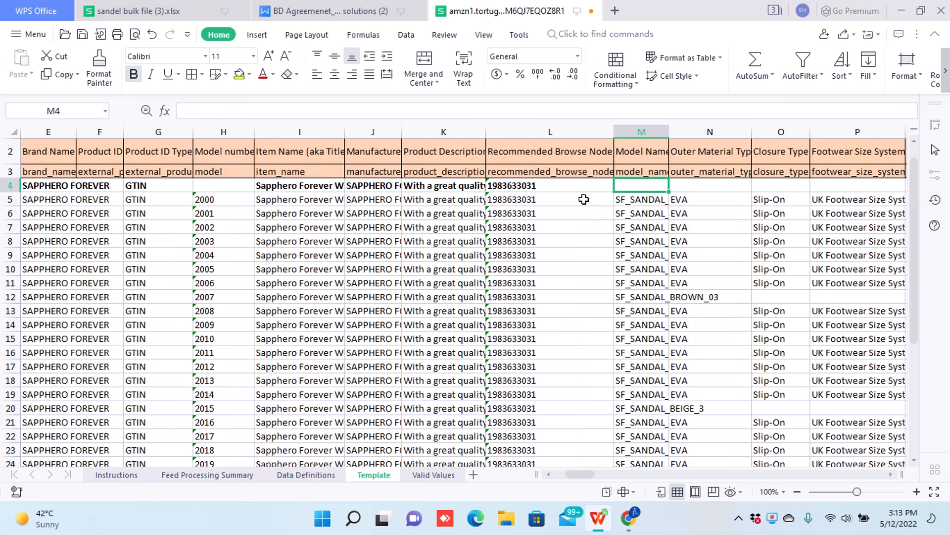
Step: Review how the entries in the Model Name column are built from colour and size across the sandal variants
{"action": "key", "text": "Down"}
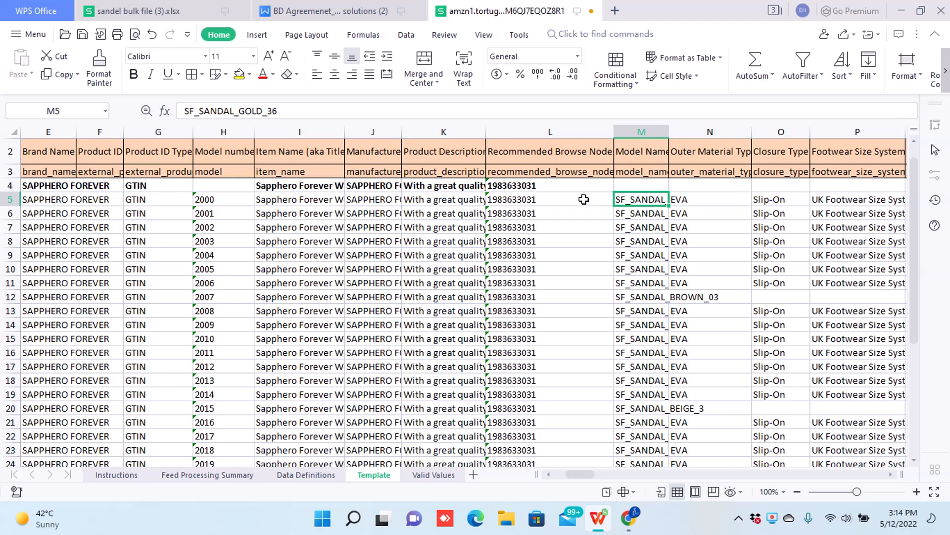
{"action": "key", "text": "Down"}
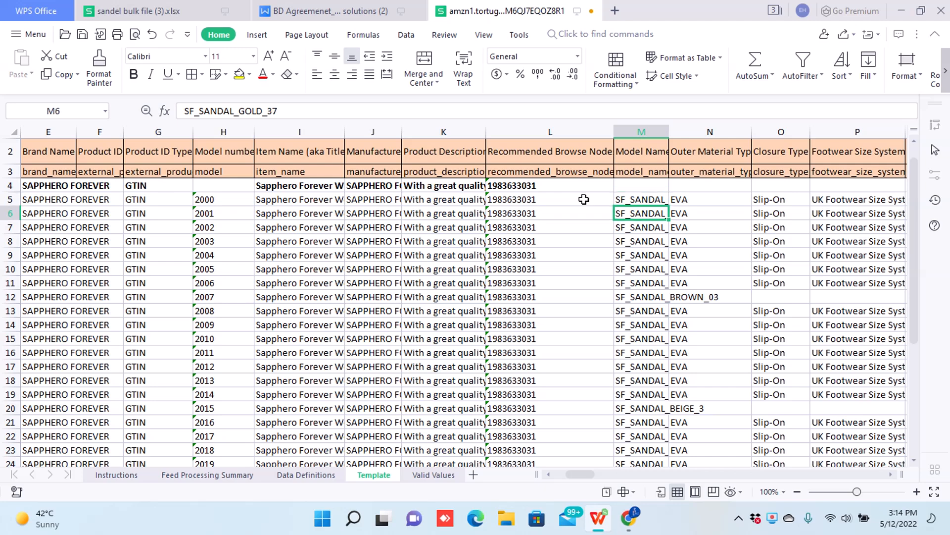
{"action": "key", "text": "Up"}
{"action": "key", "text": "Down"}
{"action": "key", "text": "Down"}
{"action": "key", "text": "Down"}
{"action": "key", "text": "Down"}
{"action": "key", "text": "Down"}
{"action": "key", "text": "Down"}
{"action": "key", "text": "Down"}
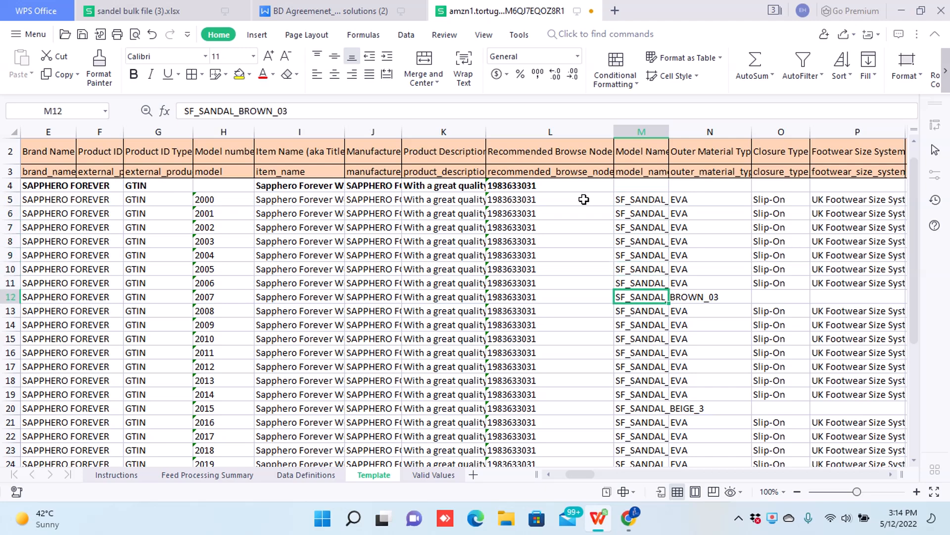
{"action": "key", "text": "Down"}
{"action": "key", "text": "Down"}
{"action": "key", "text": "Up"}
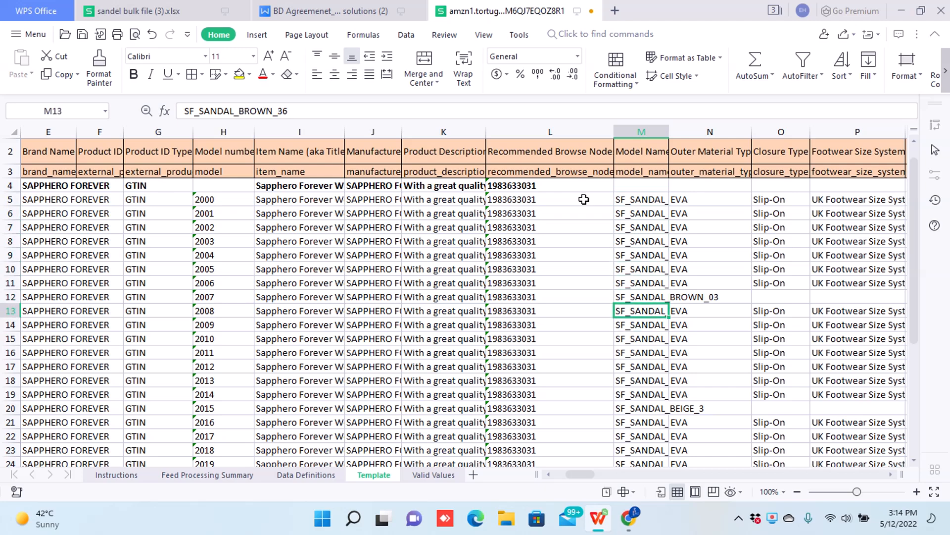
{"action": "key", "text": "Up"}
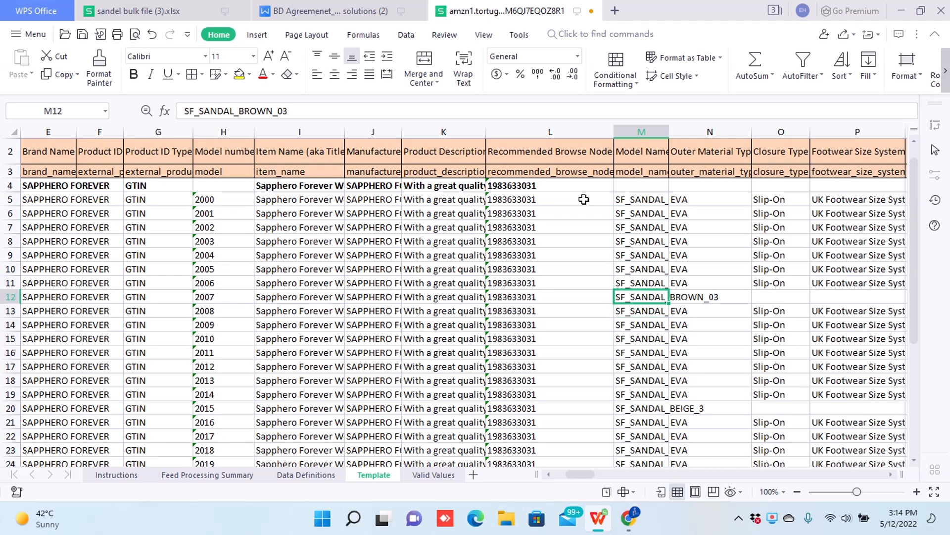
{"action": "key", "text": "Down"}
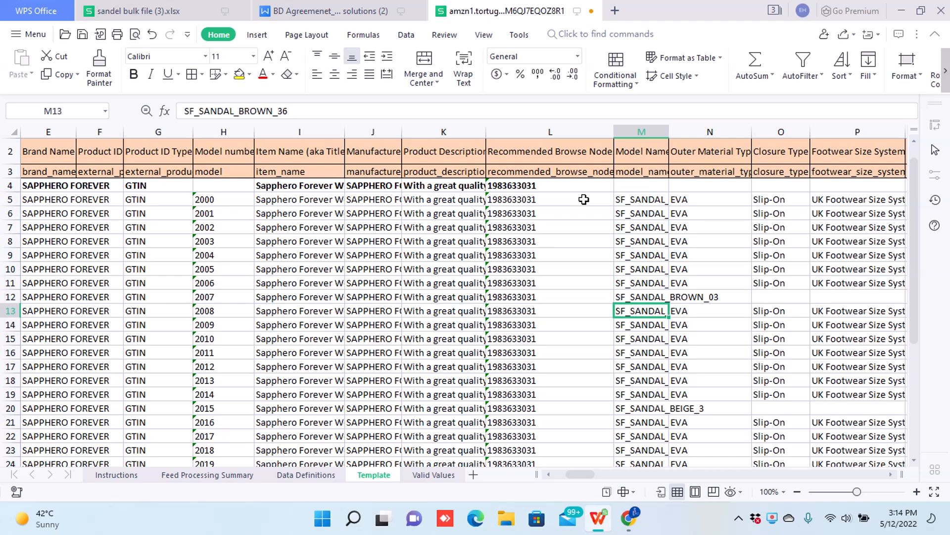
{"action": "key", "text": "Down"}
{"action": "key", "text": "Down"}
{"action": "key", "text": "Down"}
{"action": "key", "text": "Down"}
{"action": "key", "text": "Down"}
{"action": "key", "text": "Down"}
{"action": "key", "text": "Down"}
{"action": "key", "text": "Down"}
{"action": "key", "text": "Down"}
{"action": "key", "text": "Down"}
{"action": "key", "text": "Down"}
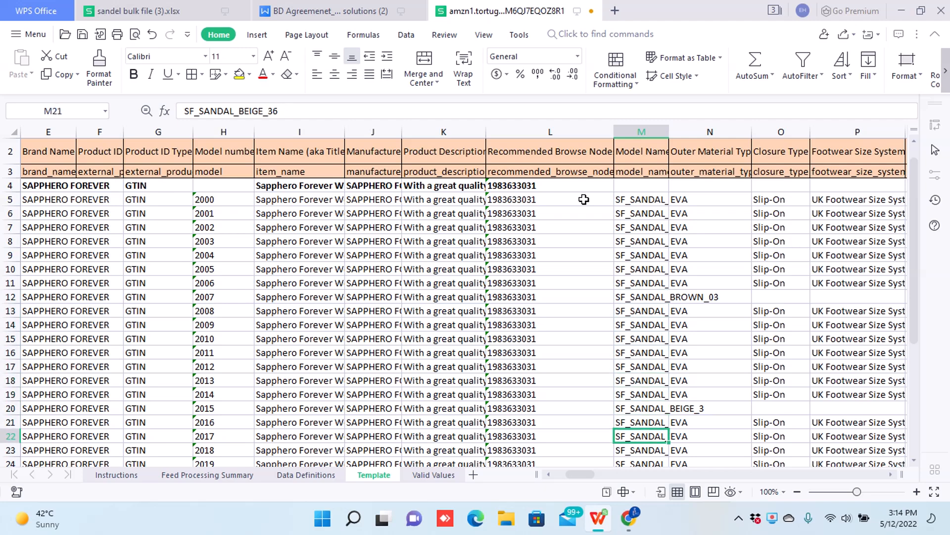
{"action": "key", "text": "Down"}
{"action": "key", "text": "Down"}
{"action": "key", "text": "Down"}
{"action": "key", "text": "Down"}
{"action": "key", "text": "Down"}
{"action": "key", "text": "Down"}
{"action": "key", "text": "Down"}
{"action": "key", "text": "Down"}
{"action": "key", "text": "ctrl+Up"}
{"action": "key", "text": "ctrl+Up"}
{"action": "key", "text": "Down"}
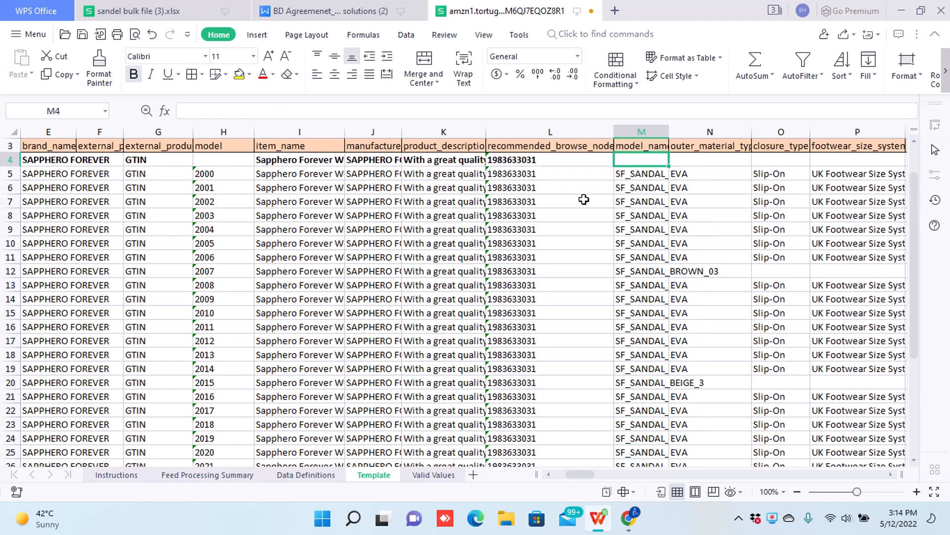
{"action": "key", "text": "Down"}
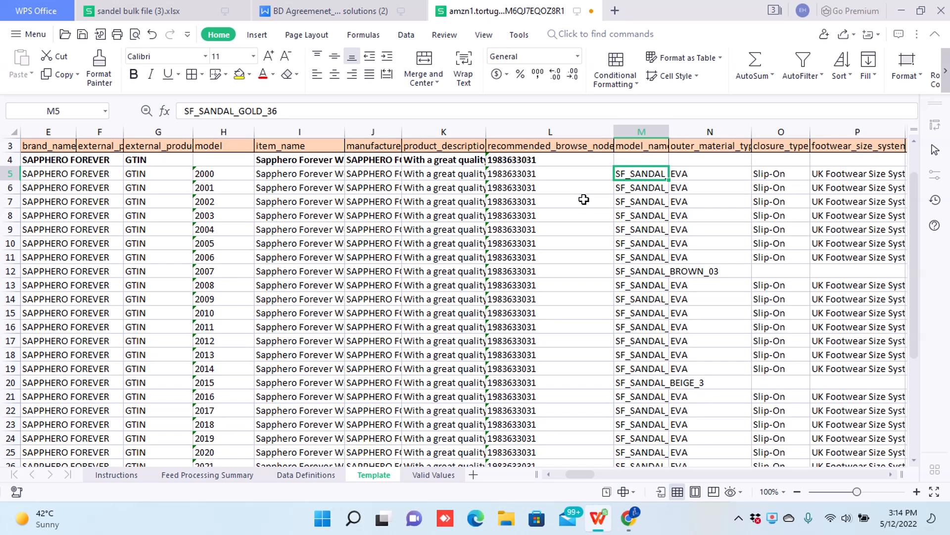
Step: Inspect the outer material type and closure type of the first sandal variant
{"action": "key", "text": "Right"}
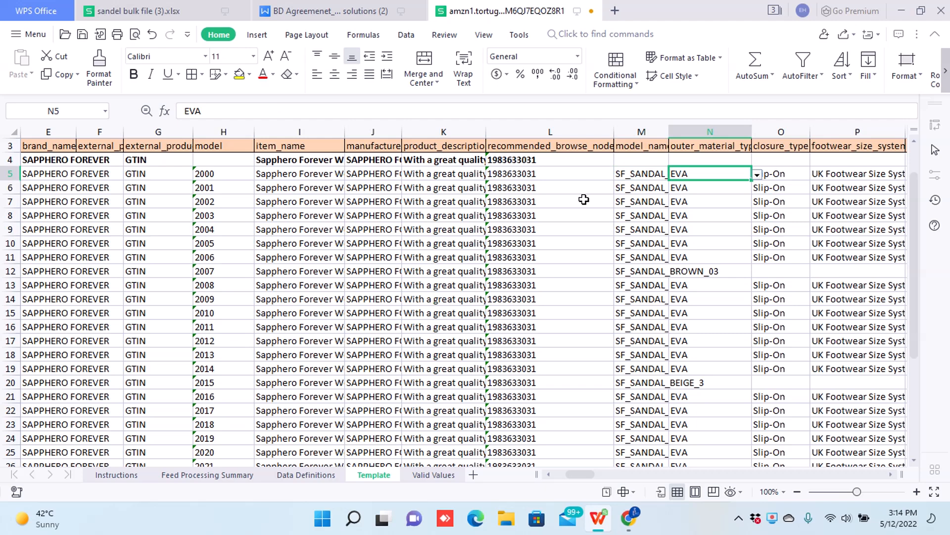
{"action": "key", "text": "Right"}
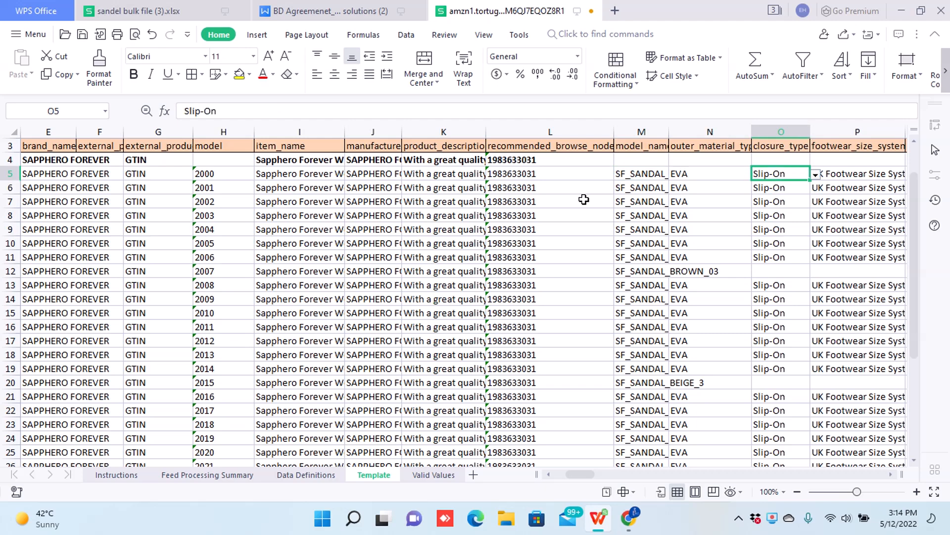
{"action": "key", "text": "Left"}
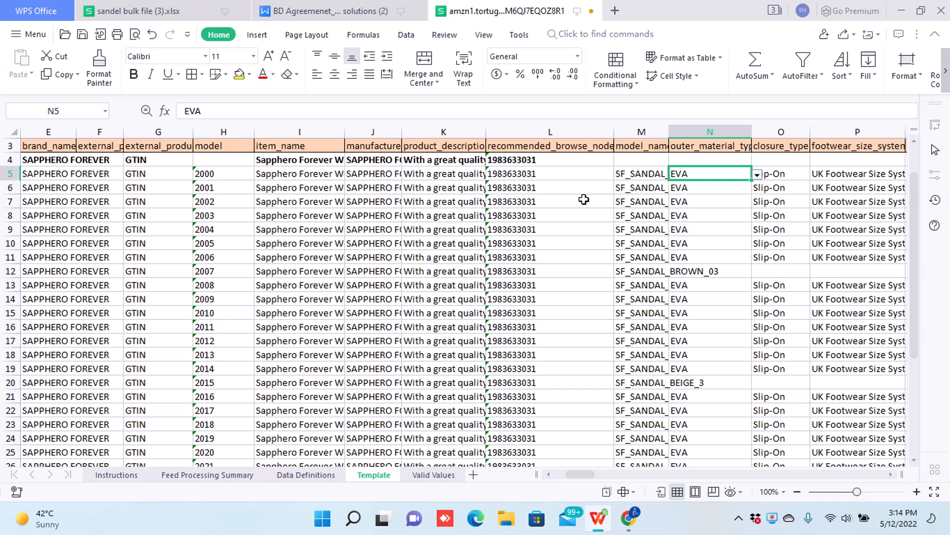
{"action": "key", "text": "Right"}
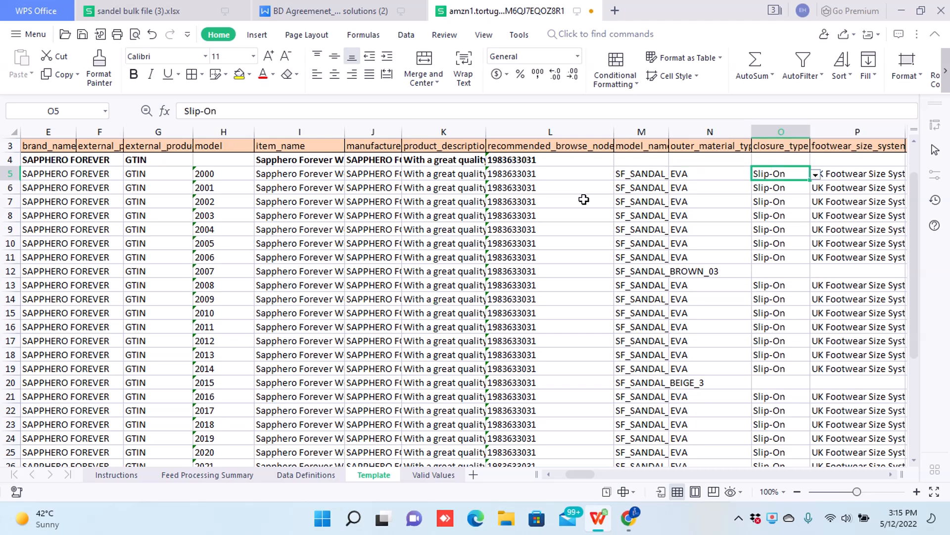
Step: View the allowed options for the first variant's footwear size system
{"action": "key", "text": "Right"}
{"action": "key", "text": "Right"}
{"action": "key", "text": "Right"}
{"action": "key", "text": "Left"}
{"action": "key", "text": "Left"}
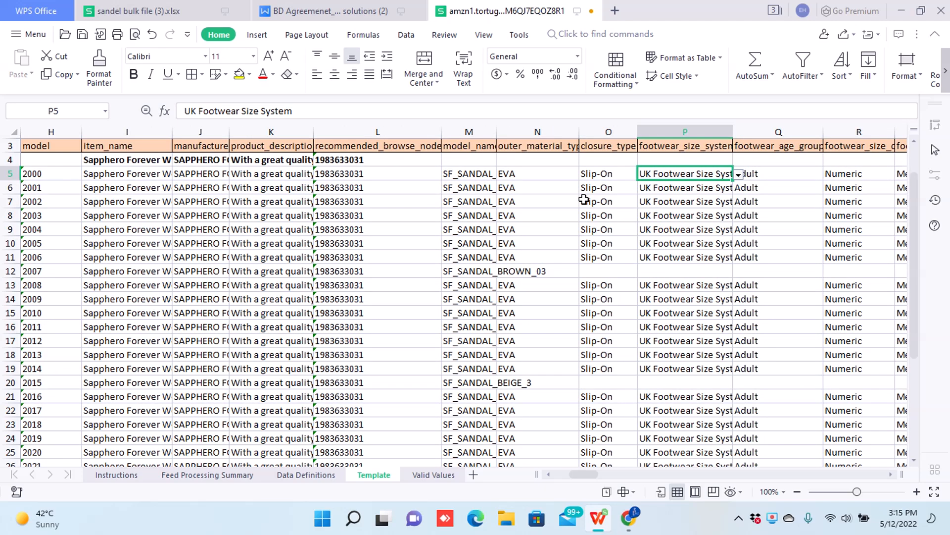
{"action": "key", "text": "Left"}
{"action": "key", "text": "Right"}
{"action": "left_click", "coordinate": [738, 175]}
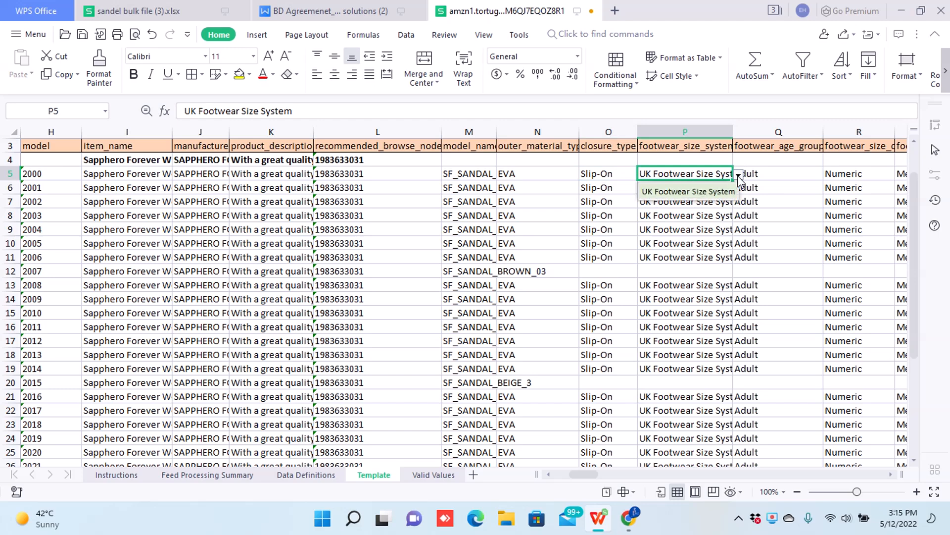
Step: Inspect the footwear age group and the neighbouring footwear size fields of the first variant
{"action": "left_click", "coordinate": [763, 180]}
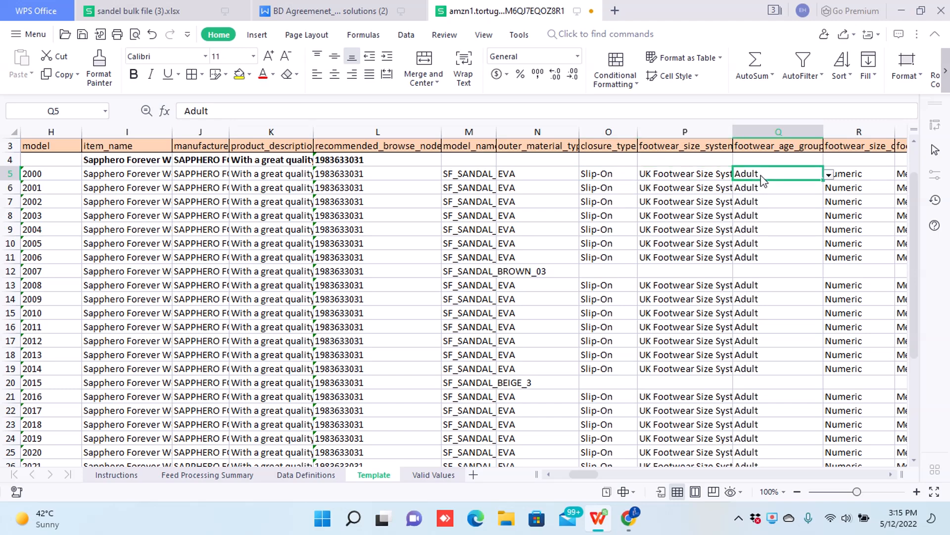
{"action": "key", "text": "Right"}
{"action": "key", "text": "Right"}
{"action": "key", "text": "Left"}
{"action": "key", "text": "Left"}
{"action": "key", "text": "Left"}
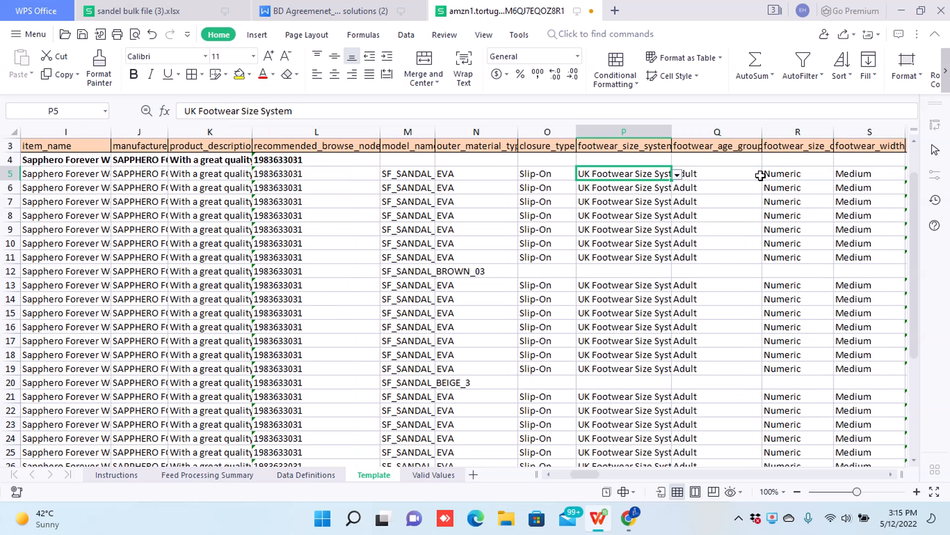
Step: Examine the Footwear Size System column to compare the variant rows with the parent rows
{"action": "key", "text": "Down"}
{"action": "key", "text": "Down"}
{"action": "key", "text": "Down"}
{"action": "key", "text": "Down"}
{"action": "key", "text": "Up"}
{"action": "key", "text": "Up"}
{"action": "key", "text": "Up"}
{"action": "key", "text": "Up"}
{"action": "key", "text": "Down"}
{"action": "key", "text": "Down"}
{"action": "key", "text": "Down"}
{"action": "key", "text": "Down"}
{"action": "key", "text": "Down"}
{"action": "key", "text": "Down"}
{"action": "key", "text": "Down"}
{"action": "key", "text": "Down"}
{"action": "key", "text": "Down"}
{"action": "key", "text": "Down"}
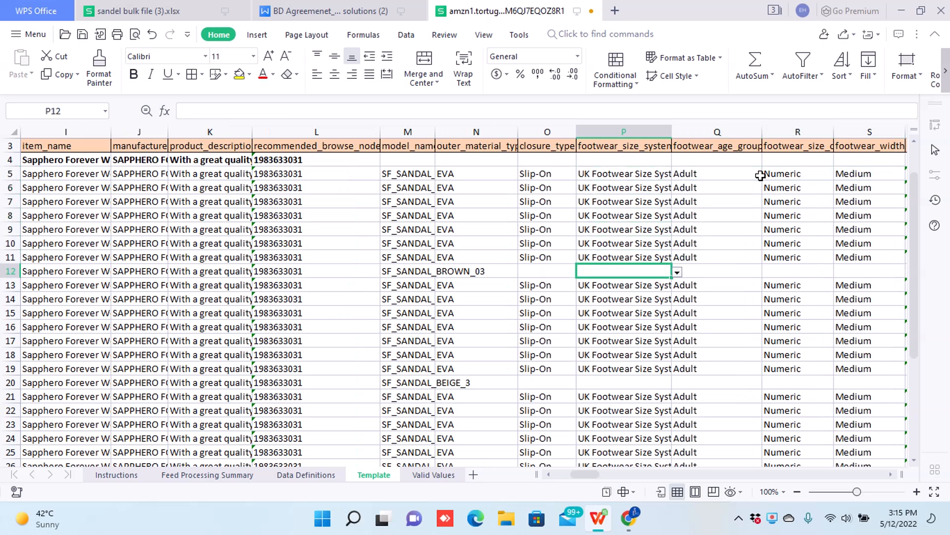
{"action": "key", "text": "Down"}
{"action": "key", "text": "Down"}
{"action": "key", "text": "Down"}
{"action": "key", "text": "Down"}
{"action": "key", "text": "Down"}
{"action": "key", "text": "Up"}
{"action": "key", "text": "Up"}
{"action": "key", "text": "Up"}
{"action": "key", "text": "Up"}
{"action": "key", "text": "Up"}
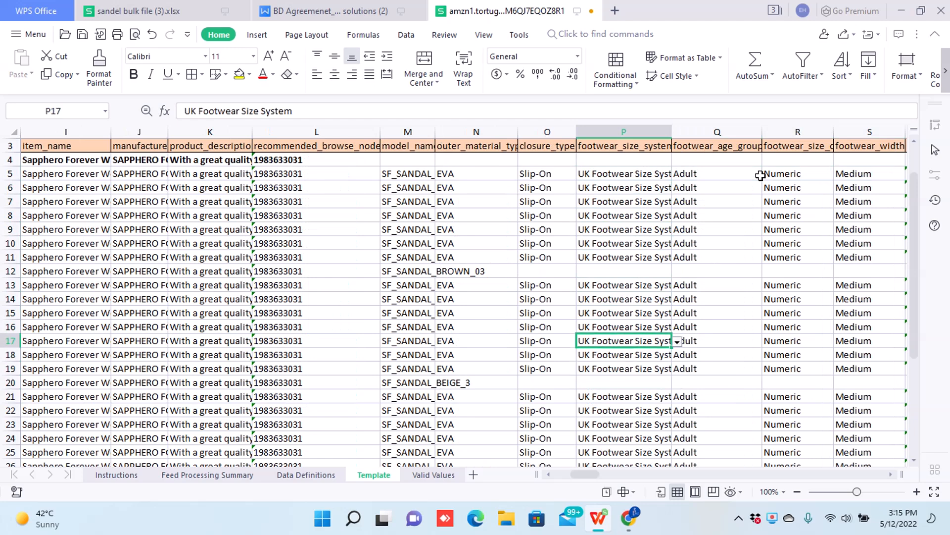
Step: Compare the closure type and footwear size columns of the brown variants with the blank fields of the beige parent row
{"action": "key", "text": "Up"}
{"action": "key", "text": "Up"}
{"action": "key", "text": "Up"}
{"action": "key", "text": "Right"}
{"action": "key", "text": "Right"}
{"action": "key", "text": "Right"}
{"action": "key", "text": "Right"}
{"action": "key", "text": "Left"}
{"action": "key", "text": "Left"}
{"action": "key", "text": "Left"}
{"action": "key", "text": "Left"}
{"action": "key", "text": "Left"}
{"action": "key", "text": "Left"}
{"action": "key", "text": "Right"}
{"action": "key", "text": "Down"}
{"action": "key", "text": "Down"}
{"action": "key", "text": "Down"}
{"action": "key", "text": "Down"}
{"action": "key", "text": "Down"}
{"action": "key", "text": "Down"}
{"action": "key", "text": "Down"}
{"action": "key", "text": "Down"}
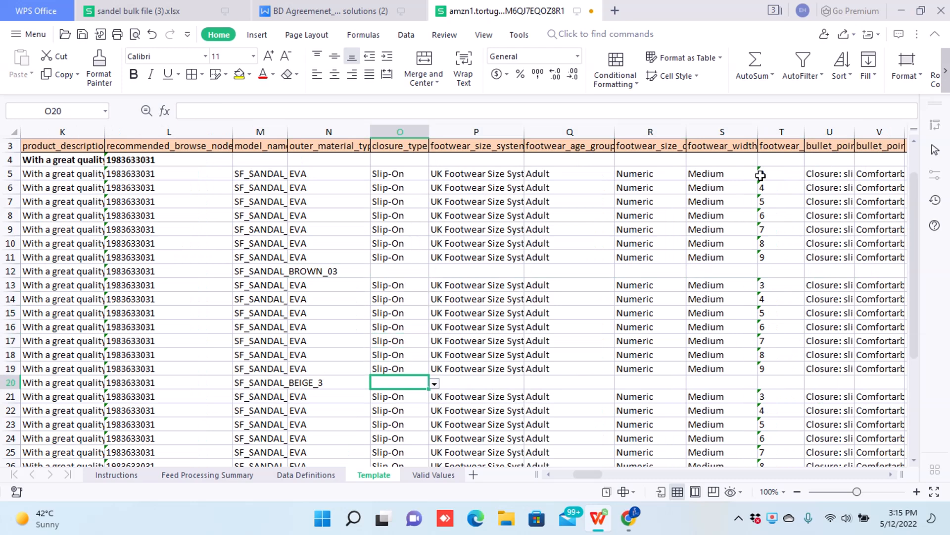
Step: Examine the brown variant rows from closure type across to footwear width
{"action": "key", "text": "Right"}
{"action": "key", "text": "Right"}
{"action": "key", "text": "Right"}
{"action": "key", "text": "Right"}
{"action": "key", "text": "Up"}
{"action": "key", "text": "Up"}
{"action": "key", "text": "Up"}
{"action": "key", "text": "Up"}
{"action": "key", "text": "Up"}
{"action": "key", "text": "Up"}
{"action": "key", "text": "Up"}
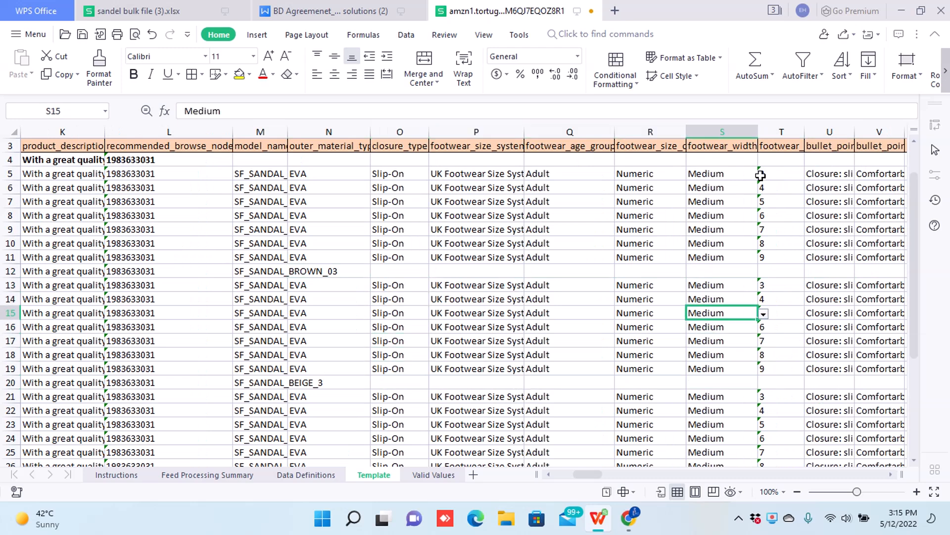
{"action": "key", "text": "Left"}
{"action": "key", "text": "Left"}
{"action": "key", "text": "Left"}
{"action": "key", "text": "Left"}
{"action": "key", "text": "Down"}
{"action": "key", "text": "Down"}
{"action": "key", "text": "Down"}
{"action": "key", "text": "Down"}
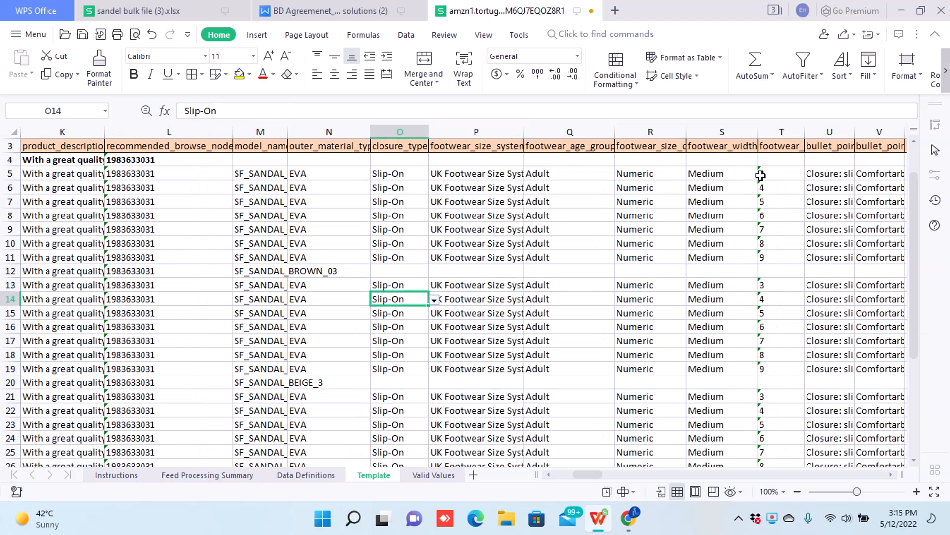
Step: Examine the brown variant rows across the shoe size and first bullet point columns
{"action": "key", "text": "Right"}
{"action": "key", "text": "Right"}
{"action": "key", "text": "Right"}
{"action": "key", "text": "Right"}
{"action": "key", "text": "Right"}
{"action": "key", "text": "Right"}
{"action": "key", "text": "Right"}
{"action": "key", "text": "Right"}
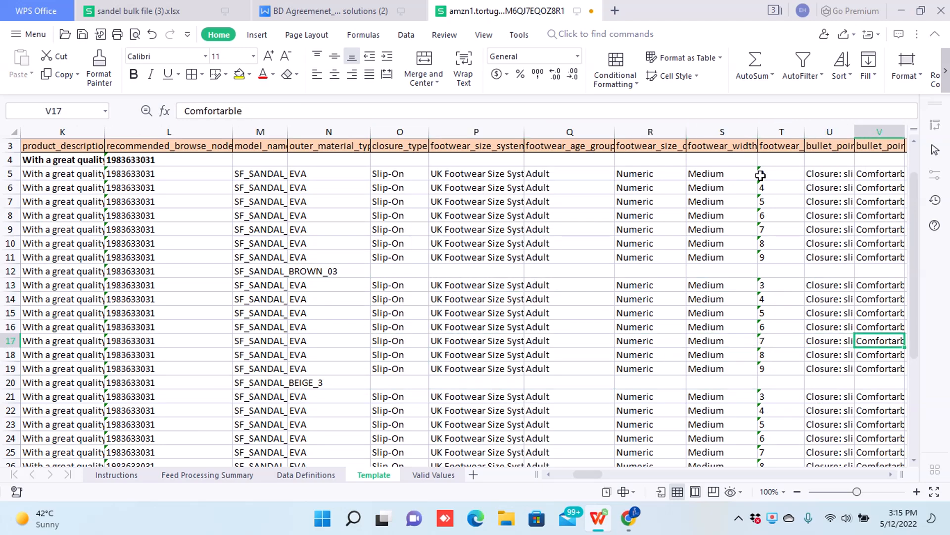
{"action": "key", "text": "Left"}
{"action": "key", "text": "Up"}
{"action": "key", "text": "Up"}
{"action": "key", "text": "Up"}
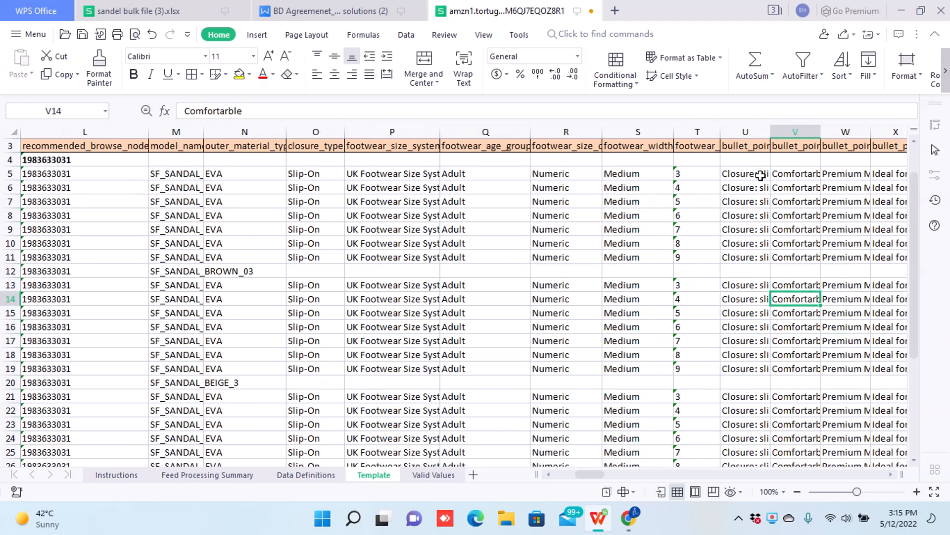
Step: Go back over the closure type column and inspect the first variant's footwear size class
{"action": "key", "text": "Left"}
{"action": "key", "text": "Left"}
{"action": "key", "text": "Left"}
{"action": "key", "text": "Left"}
{"action": "key", "text": "Left"}
{"action": "key", "text": "Left"}
{"action": "key", "text": "Left"}
{"action": "key", "text": "Up"}
{"action": "key", "text": "Up"}
{"action": "key", "text": "Up"}
{"action": "key", "text": "Up"}
{"action": "key", "text": "Up"}
{"action": "key", "text": "Up"}
{"action": "key", "text": "Up"}
{"action": "key", "text": "Up"}
{"action": "key", "text": "Up"}
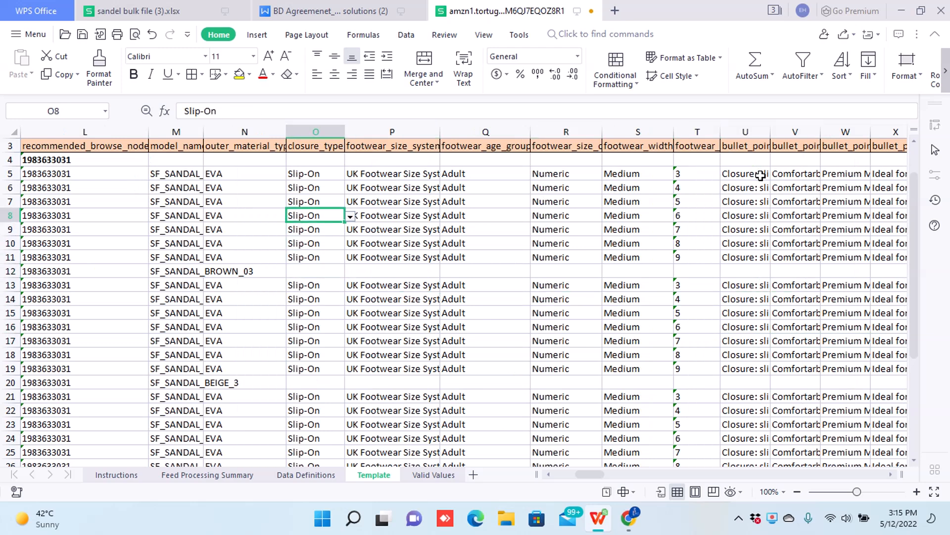
{"action": "key", "text": "Right"}
{"action": "key", "text": "Right"}
{"action": "key", "text": "Right"}
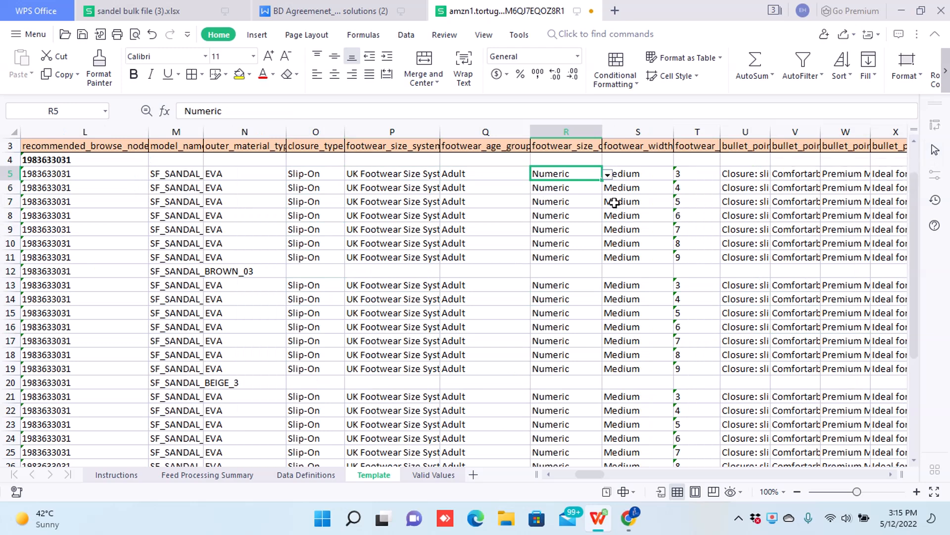
Step: View the allowed options for the first variant's footwear width
{"action": "left_click", "coordinate": [632, 173]}
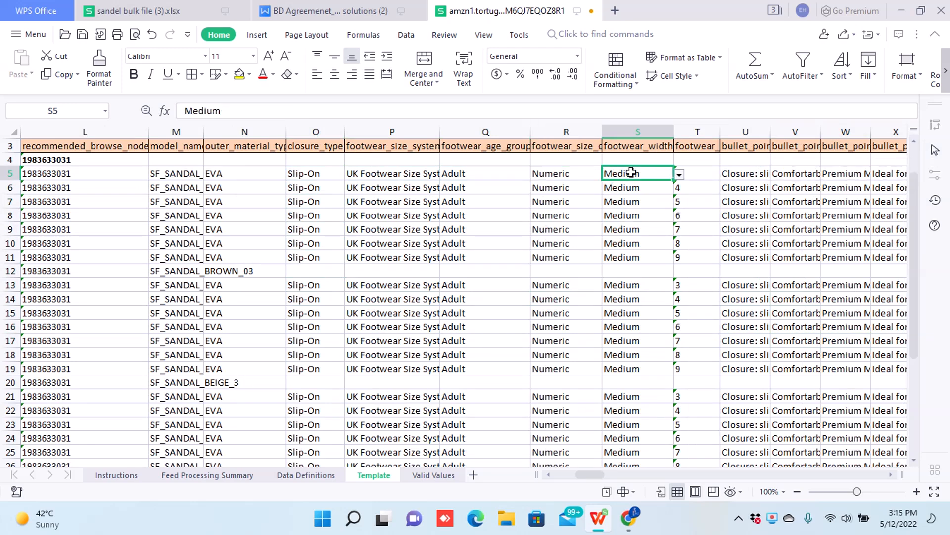
{"action": "left_click", "coordinate": [680, 174]}
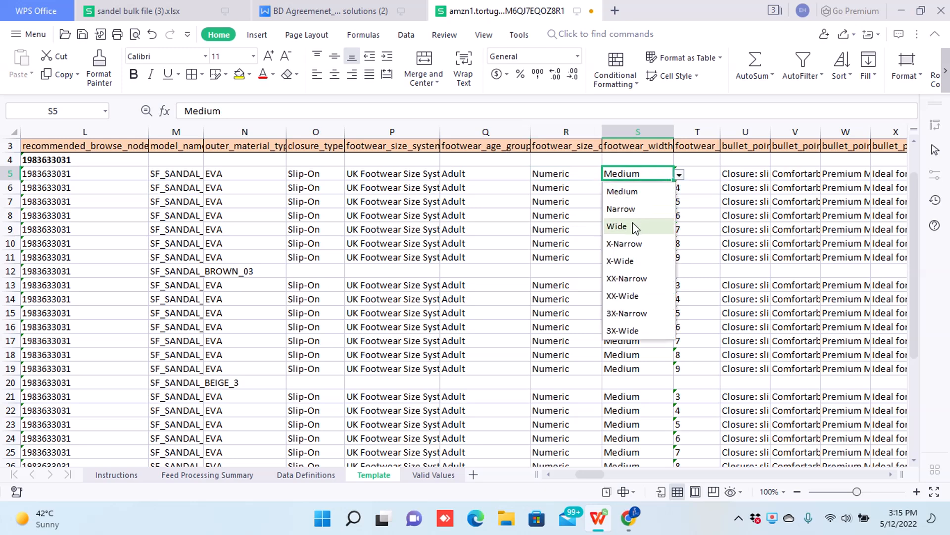
{"action": "left_click", "coordinate": [696, 175]}
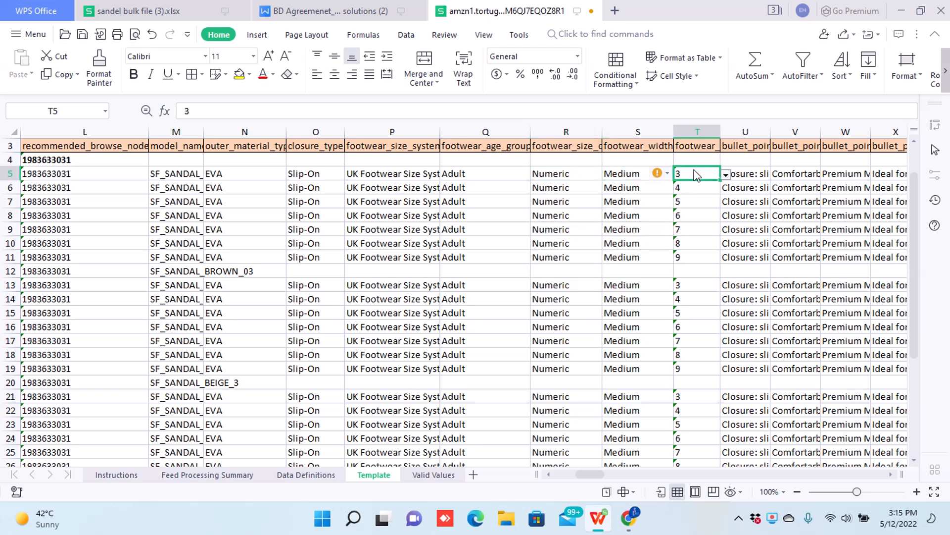
Step: Inspect the first variant's shoe size alongside its footwear width and size system
{"action": "left_click", "coordinate": [699, 145]}
{"action": "left_click", "coordinate": [648, 174]}
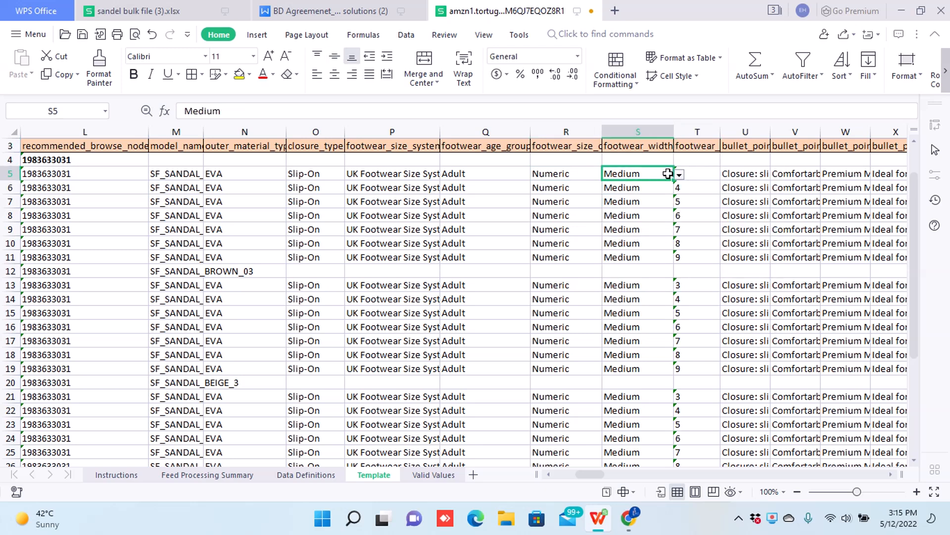
{"action": "left_click", "coordinate": [705, 174]}
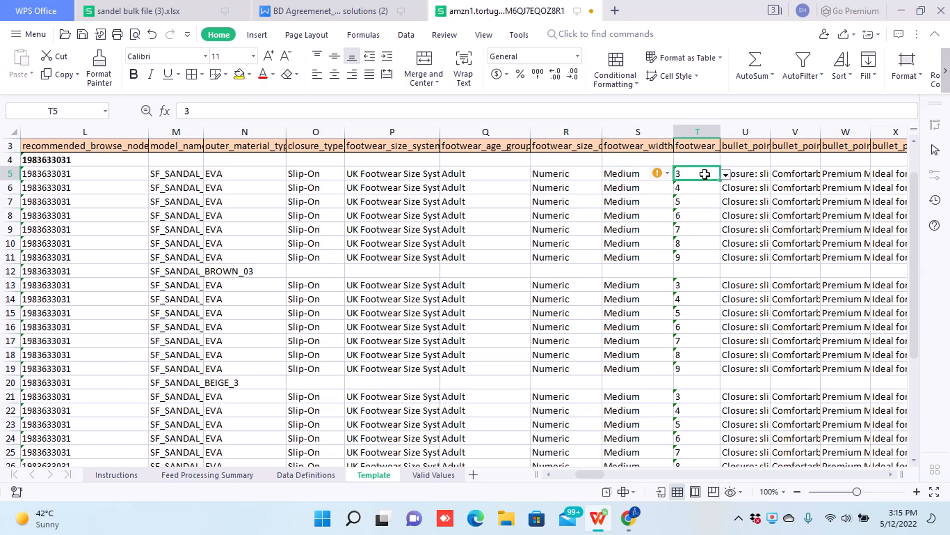
{"action": "left_click", "coordinate": [408, 177]}
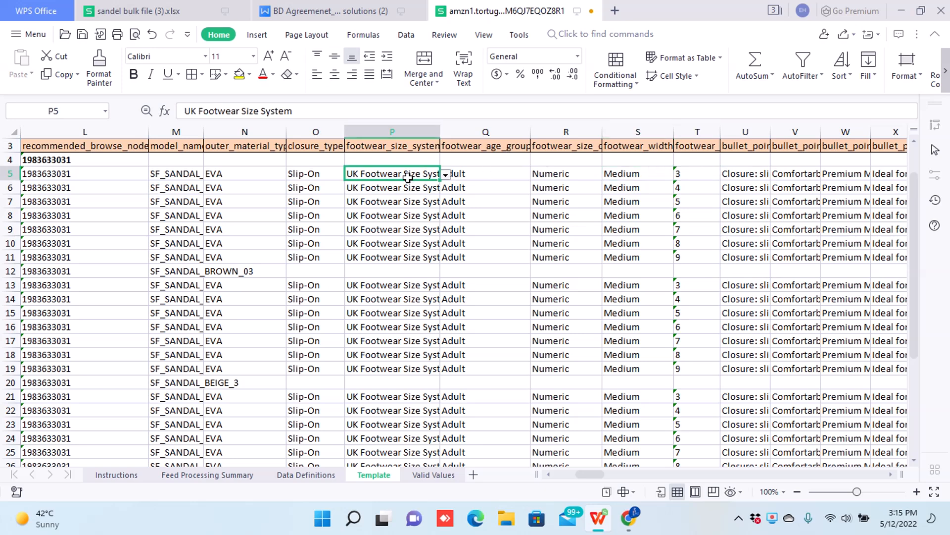
{"action": "left_click", "coordinate": [694, 175]}
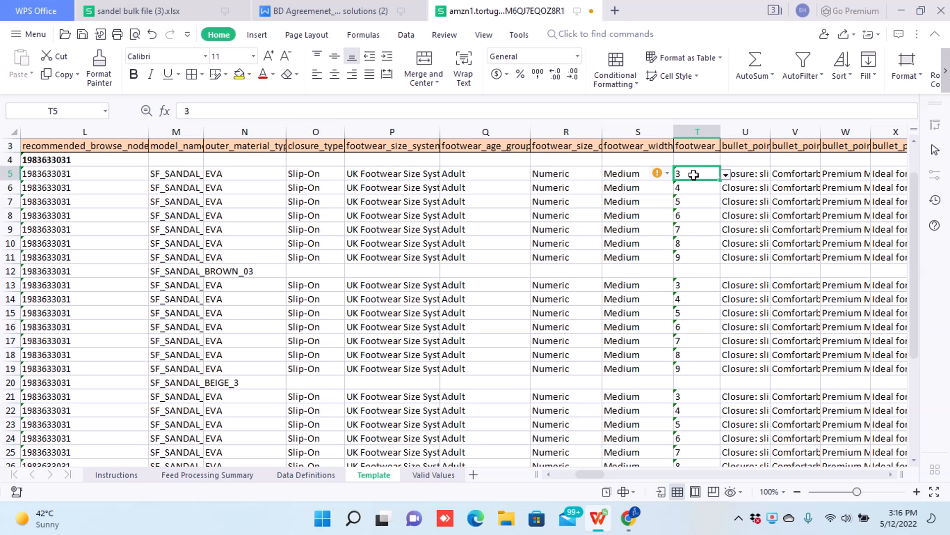
Step: Review the Shoe Size values down the variant rows of each colour group
{"action": "key", "text": "Down"}
{"action": "key", "text": "Down"}
{"action": "key", "text": "Down"}
{"action": "key", "text": "Down"}
{"action": "key", "text": "Down"}
{"action": "key", "text": "Down"}
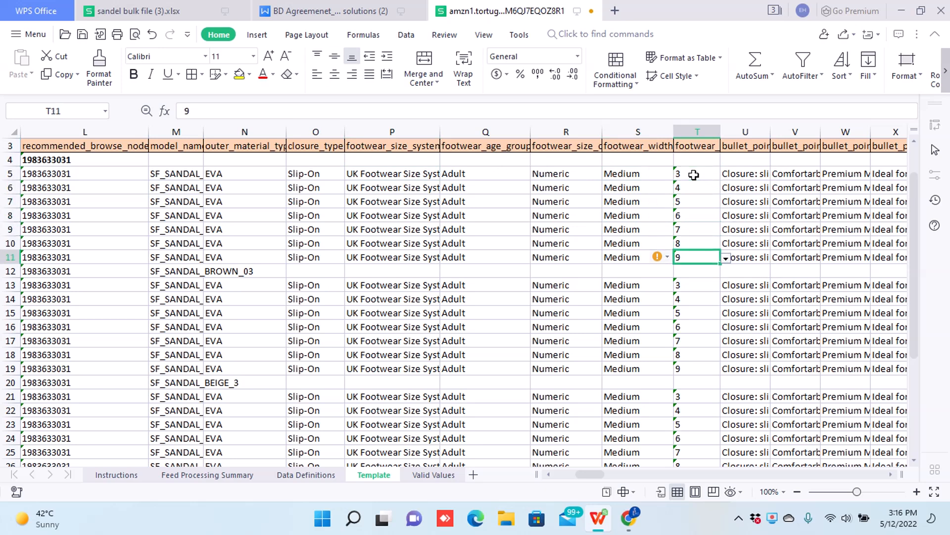
{"action": "key", "text": "Down"}
{"action": "key", "text": "Down"}
{"action": "key", "text": "Down"}
{"action": "key", "text": "Down"}
{"action": "key", "text": "Down"}
{"action": "key", "text": "Down"}
{"action": "key", "text": "Down"}
{"action": "key", "text": "Down"}
{"action": "key", "text": "Down"}
{"action": "key", "text": "Down"}
{"action": "key", "text": "Down"}
{"action": "key", "text": "Down"}
{"action": "key", "text": "Down"}
{"action": "key", "text": "Down"}
{"action": "key", "text": "Down"}
Step: Read the guidance note on the footwear_size column header
{"action": "key", "text": "ctrl+Up"}
{"action": "key", "text": "ctrl+Up"}
{"action": "key", "text": "ctrl+Up"}
{"action": "key", "text": "ctrl+Up"}
{"action": "key", "text": "ctrl+Up"}
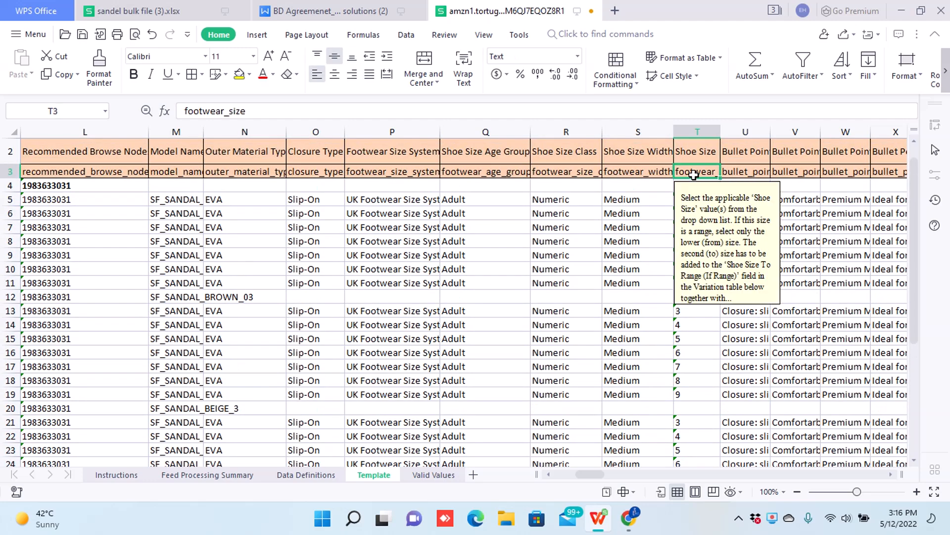
Step: Inspect the first bullet point of the first sandal variant
{"action": "key", "text": "Down"}
{"action": "key", "text": "Down"}
{"action": "key", "text": "Right"}
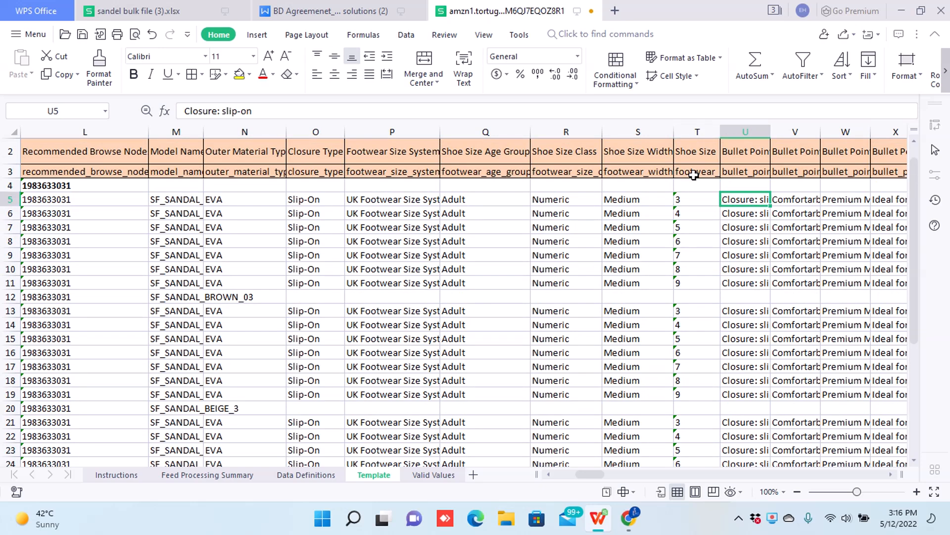
Step: Switch to the browser and view the bullet points on the Sapphero sandal's live Amazon product page
{"action": "key", "text": "alt+Tab"}
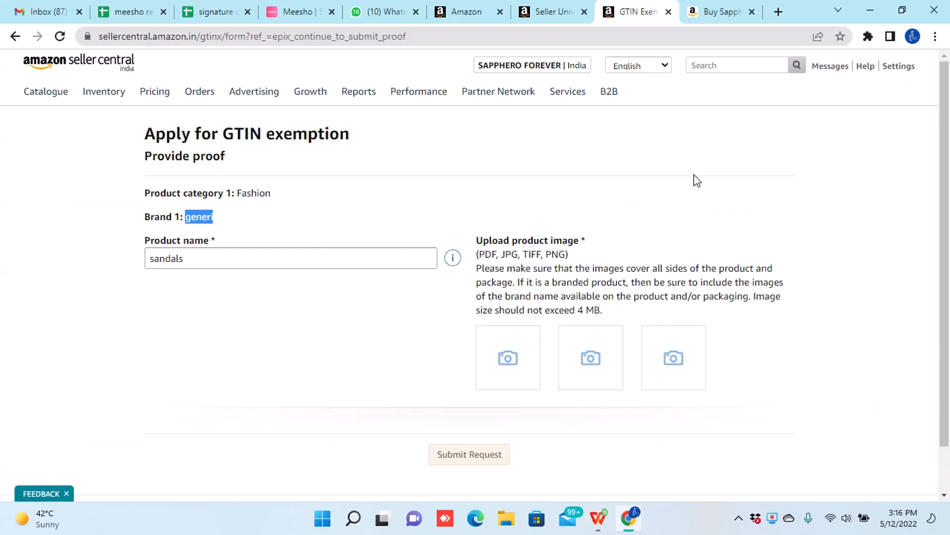
{"action": "left_click", "coordinate": [460, 10]}
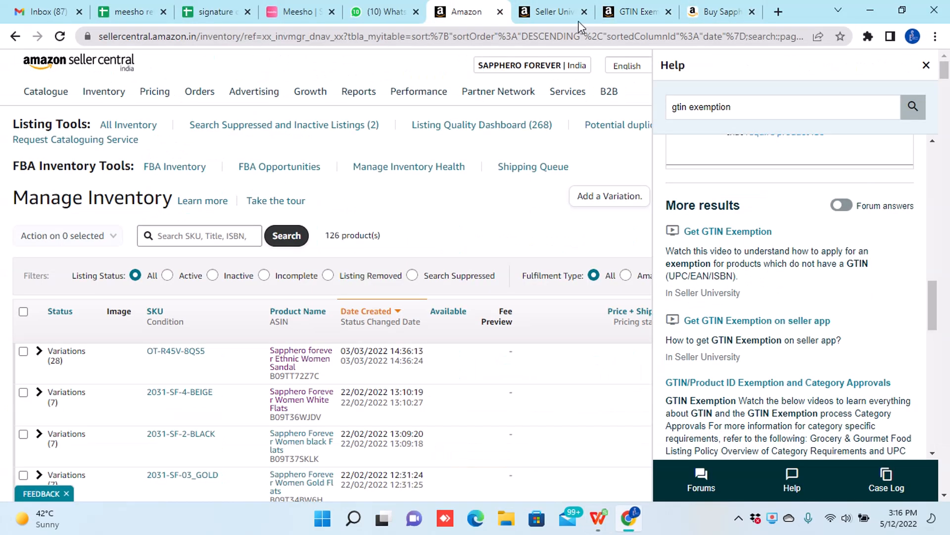
{"action": "left_click", "coordinate": [718, 11]}
{"action": "scroll", "coordinate": [559, 411], "scroll_direction": "down", "scroll_amount": 3}
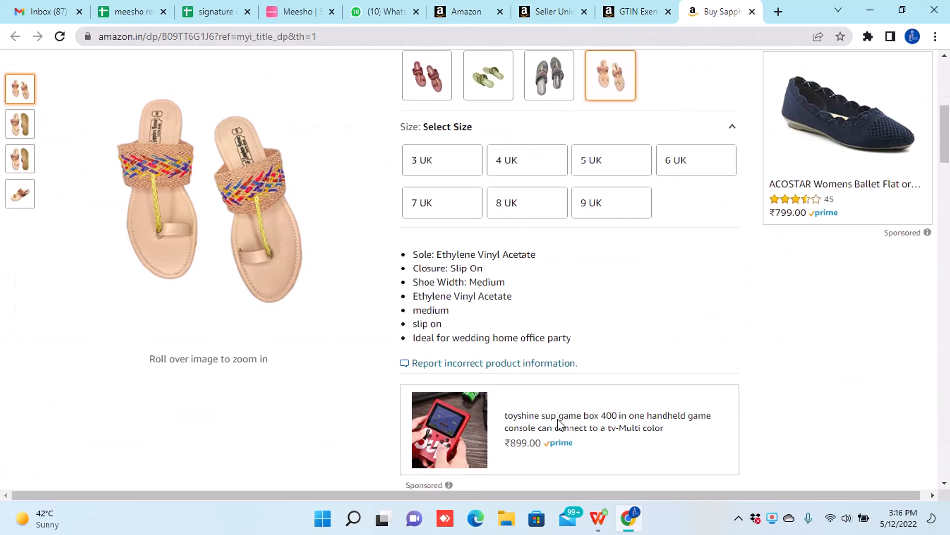
Step: Switch back to the template spreadsheet and read the first variant's shoe size and first four bullet points
{"action": "key", "text": "alt+Tab"}
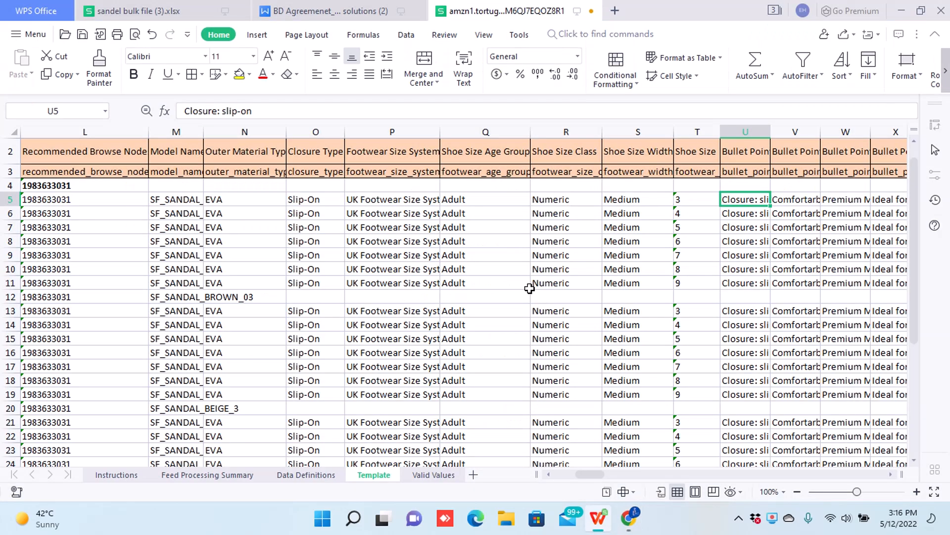
{"action": "left_click", "coordinate": [693, 205]}
{"action": "key", "text": "Right"}
{"action": "key", "text": "Right"}
{"action": "key", "text": "Right"}
{"action": "key", "text": "Right"}
{"action": "key", "text": "Right"}
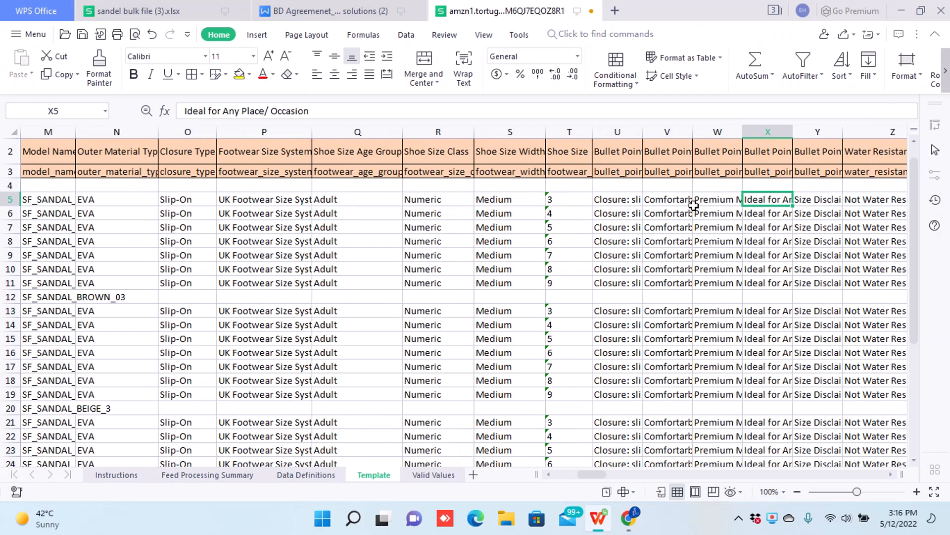
Step: Review the first variant's remaining bullet points and its water resistance level
{"action": "key", "text": "Left"}
{"action": "key", "text": "Left"}
{"action": "key", "text": "Right"}
{"action": "key", "text": "Right"}
{"action": "key", "text": "Right"}
{"action": "key", "text": "Right"}
{"action": "key", "text": "Left"}
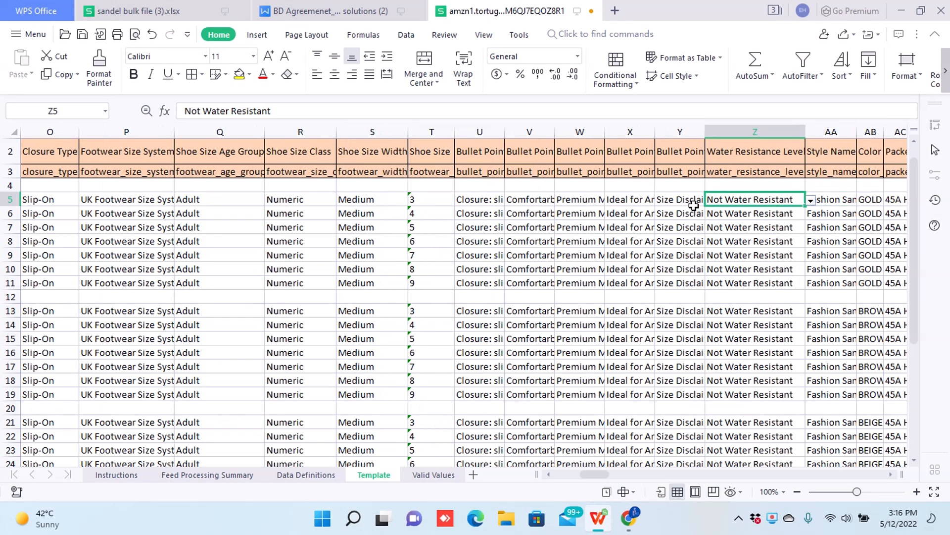
Step: Review the style name options for the first variant and choose Fashion Sandal
{"action": "key", "text": "Right"}
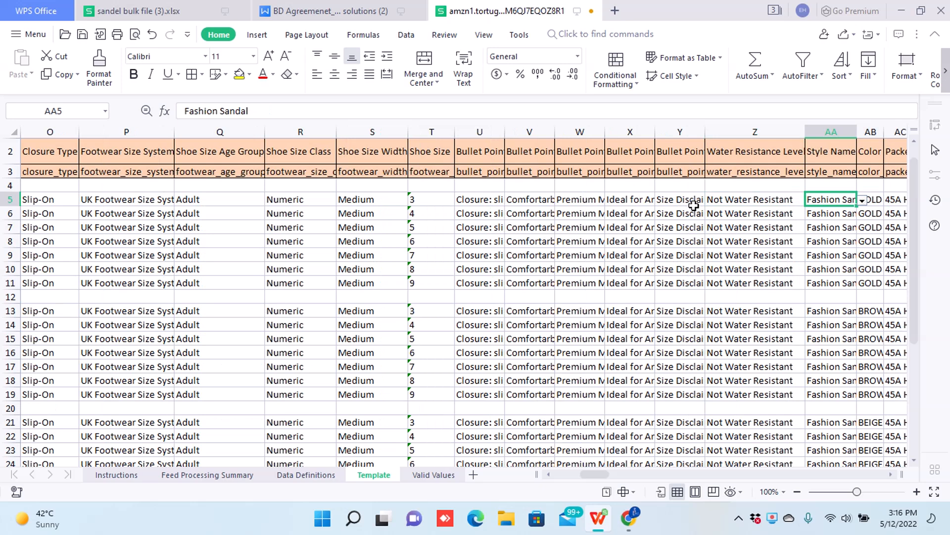
{"action": "left_click", "coordinate": [862, 201]}
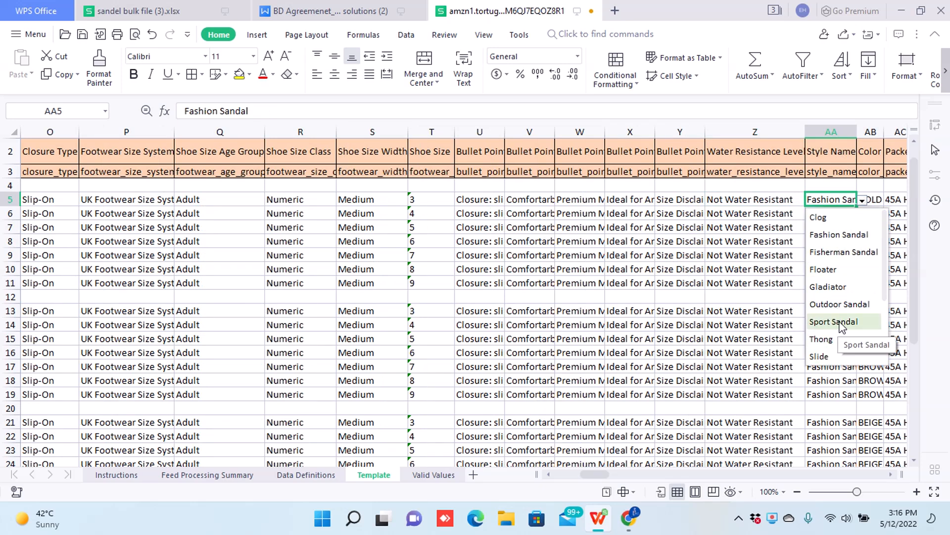
{"action": "left_click", "coordinate": [836, 236]}
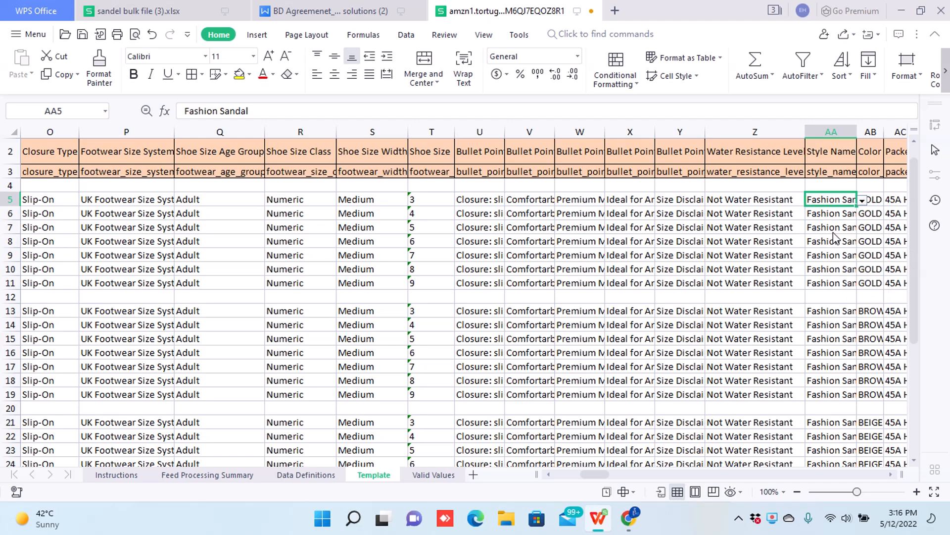
Step: Review the Color values of the first variant group and on into the next colour group
{"action": "key", "text": "Right"}
{"action": "key", "text": "Down"}
{"action": "key", "text": "Down"}
{"action": "key", "text": "Down"}
{"action": "key", "text": "Down"}
{"action": "key", "text": "Down"}
{"action": "key", "text": "Down"}
{"action": "key", "text": "Down"}
{"action": "key", "text": "Down"}
{"action": "key", "text": "Down"}
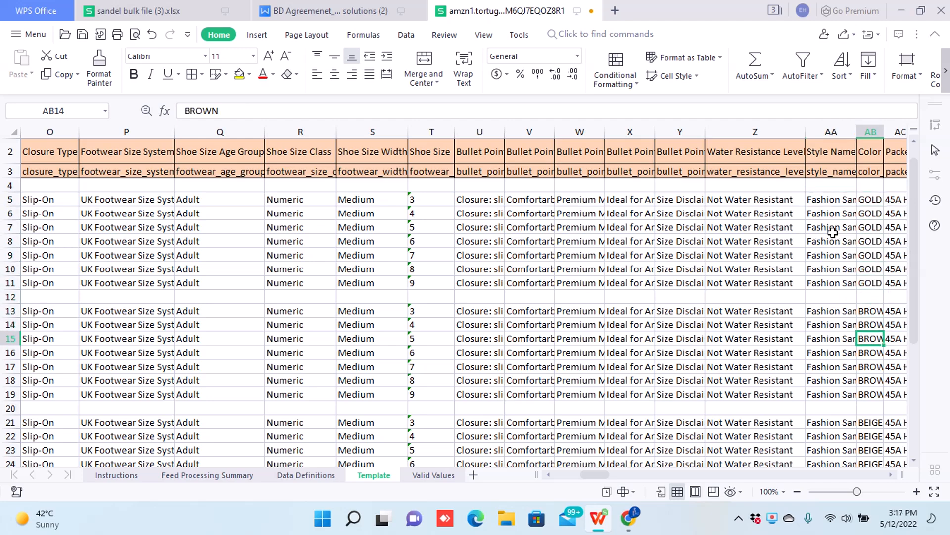
Step: Read the guidance note on the color_name column header
{"action": "key", "text": "Up"}
{"action": "key", "text": "Up"}
{"action": "key", "text": "Up"}
{"action": "key", "text": "Up"}
{"action": "key", "text": "Up"}
{"action": "key", "text": "Up"}
{"action": "key", "text": "Up"}
{"action": "key", "text": "Up"}
{"action": "key", "text": "Up"}
{"action": "key", "text": "Up"}
{"action": "key", "text": "Up"}
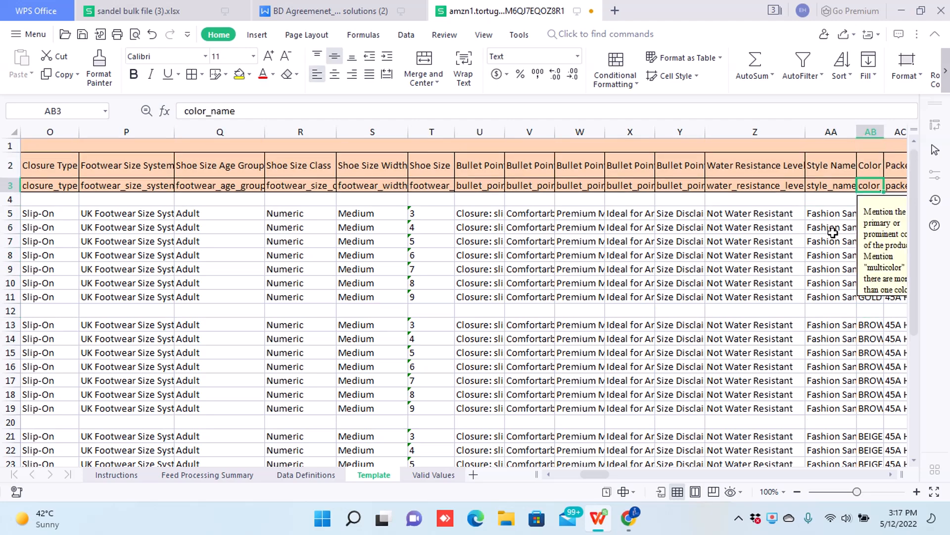
Step: Inspect the colour, style name and water resistance fields of the first parent row
{"action": "key", "text": "Down"}
{"action": "key", "text": "Left"}
{"action": "key", "text": "Left"}
{"action": "key", "text": "Right"}
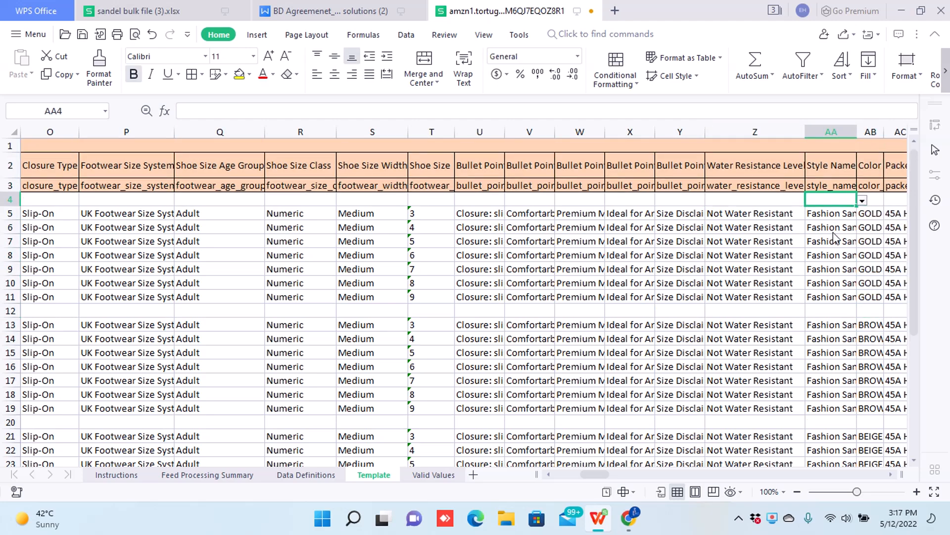
Step: Look across the first variant row from the style name to the item length unit of measure
{"action": "key", "text": "Down"}
{"action": "key", "text": "Right"}
{"action": "key", "text": "Right"}
{"action": "key", "text": "Right"}
{"action": "key", "text": "Right"}
{"action": "key", "text": "Right"}
{"action": "key", "text": "Right"}
{"action": "key", "text": "Right"}
{"action": "key", "text": "Right"}
{"action": "key", "text": "Right"}
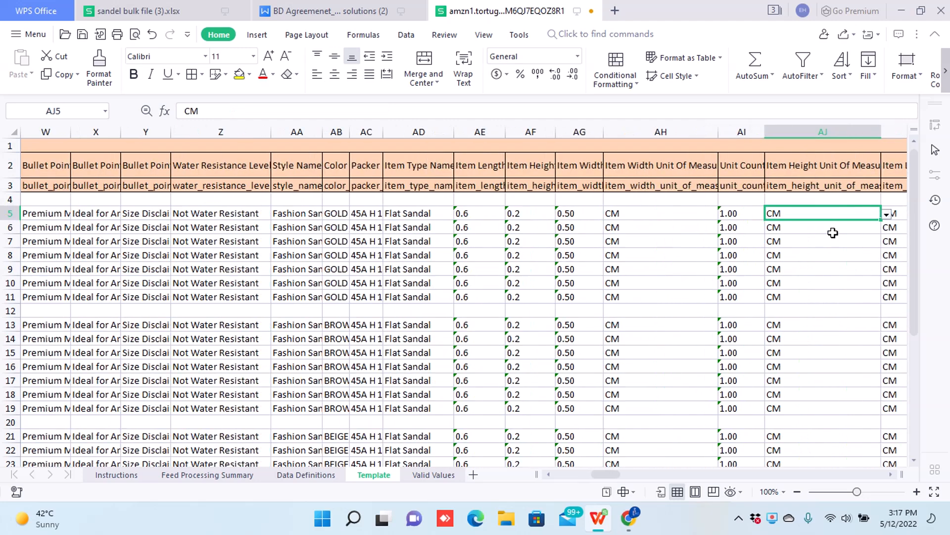
{"action": "key", "text": "Right"}
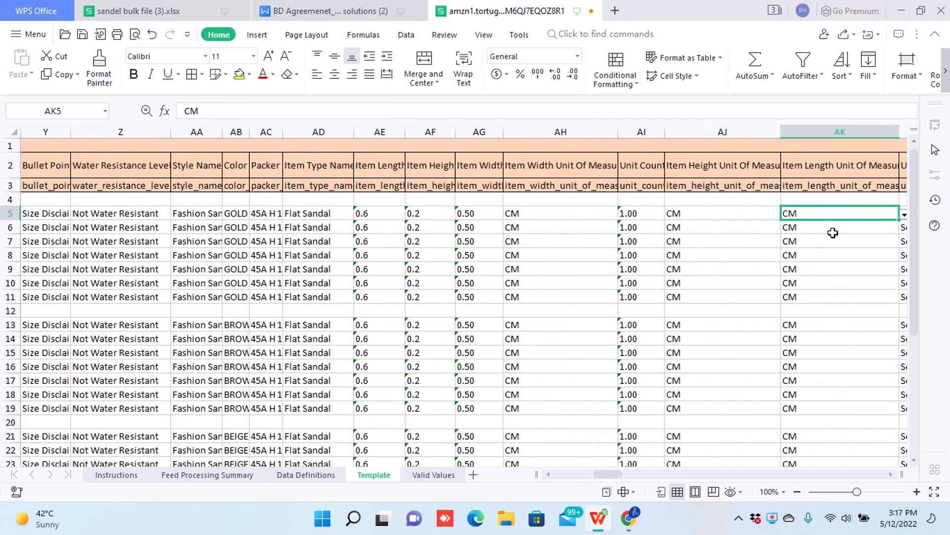
Step: Check the packer field of the first variant and review its item type name options
{"action": "left_click", "coordinate": [226, 213]}
{"action": "key", "text": "Right"}
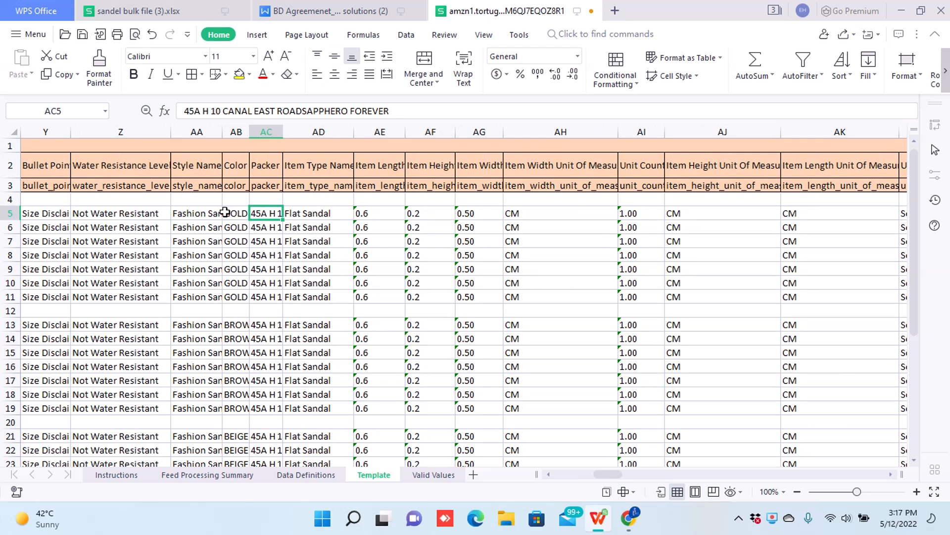
{"action": "key", "text": "Right"}
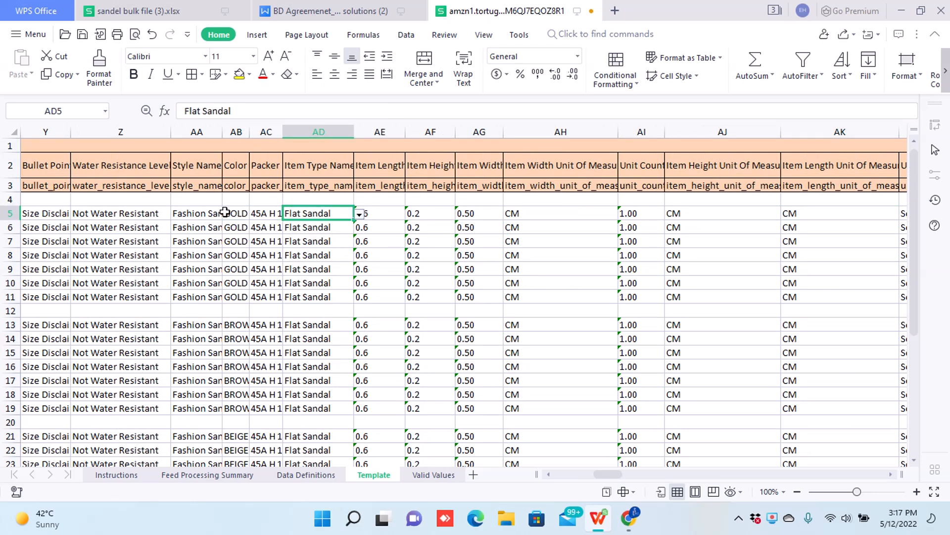
{"action": "left_click", "coordinate": [317, 161]}
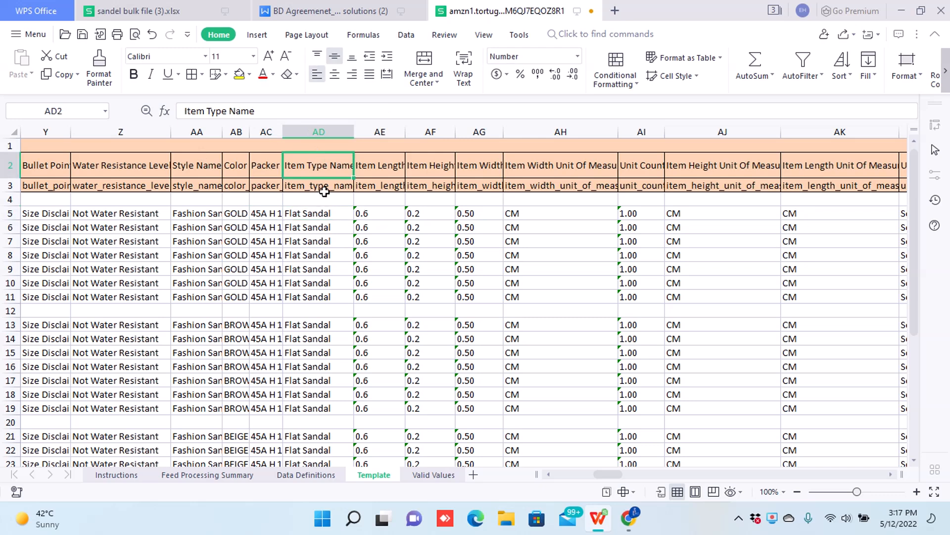
{"action": "left_click", "coordinate": [324, 219]}
{"action": "left_click", "coordinate": [359, 214]}
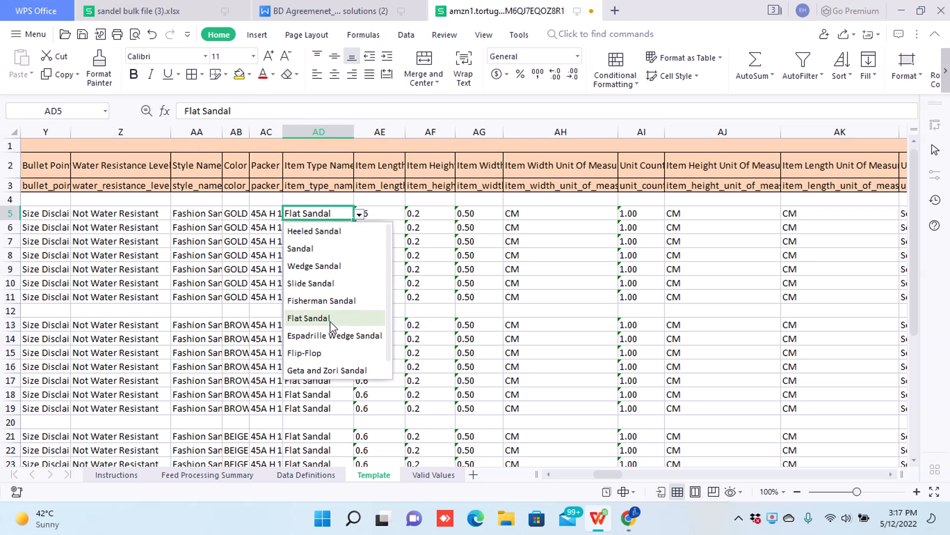
{"action": "left_click", "coordinate": [396, 214]}
{"action": "key", "text": "Left"}
Step: Check the item length, height and width values of the first variant
{"action": "left_click", "coordinate": [395, 210]}
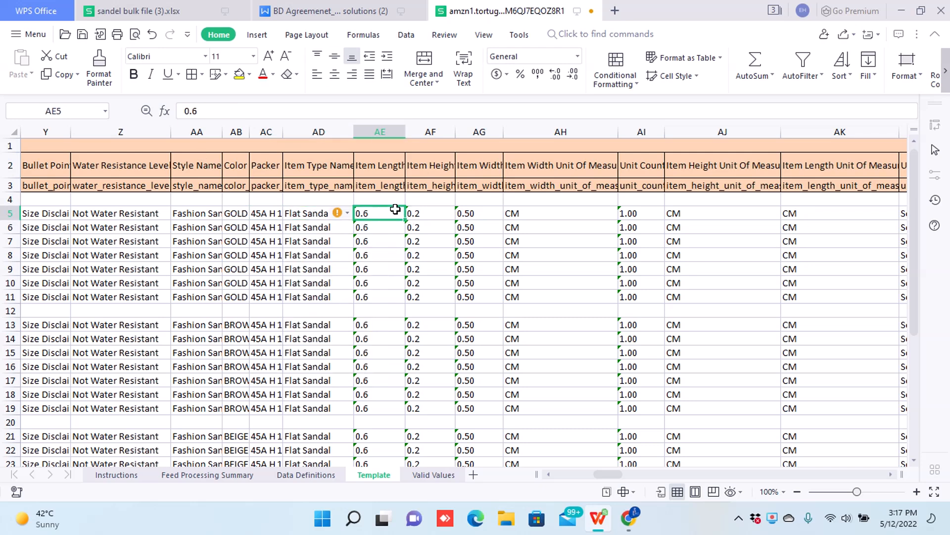
{"action": "key", "text": "Right"}
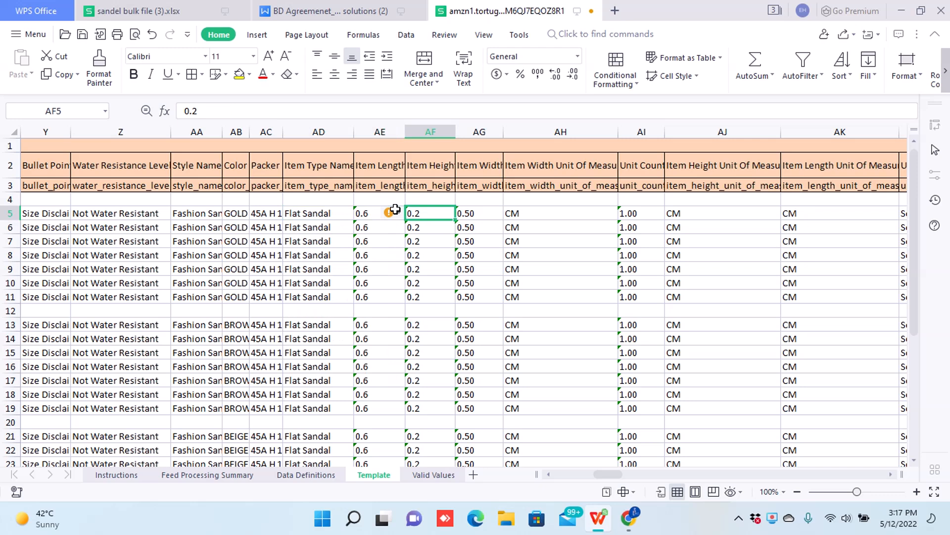
{"action": "key", "text": "Right"}
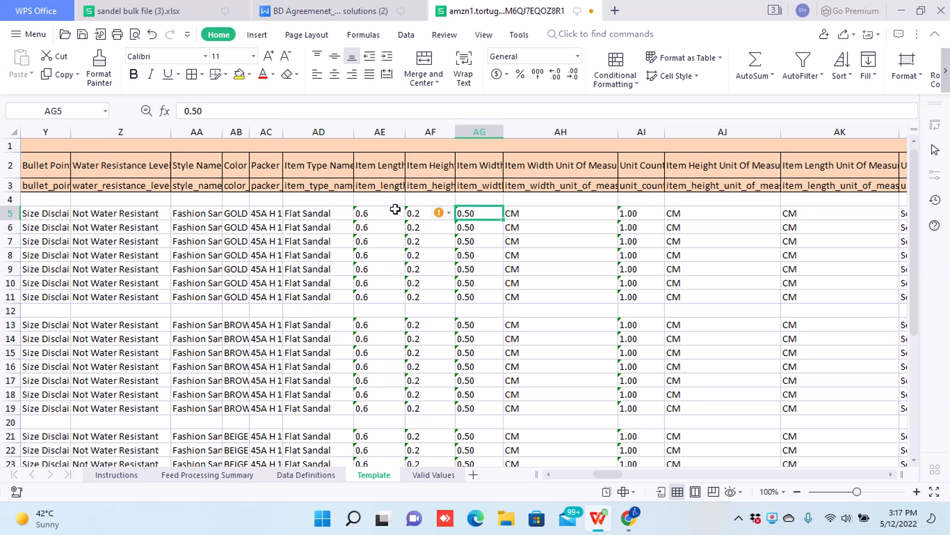
{"action": "key", "text": "Right"}
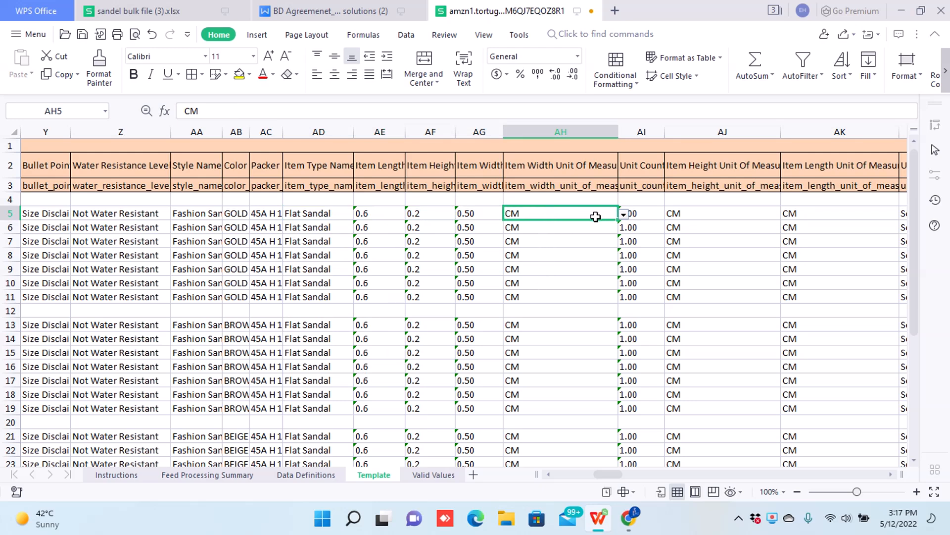
{"action": "left_click", "coordinate": [378, 213]}
Step: Review the unit options available for the first variant's item width
{"action": "left_click", "coordinate": [552, 215]}
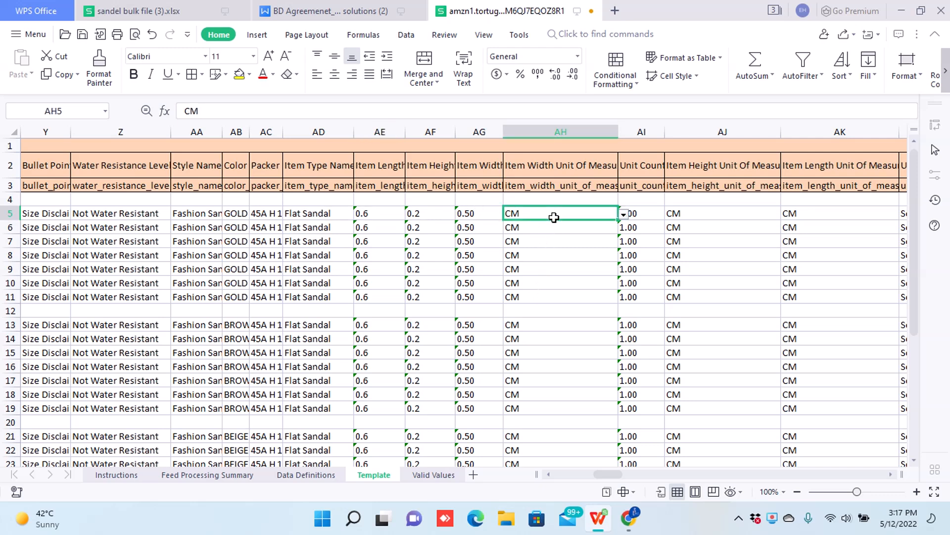
{"action": "left_click", "coordinate": [623, 215]}
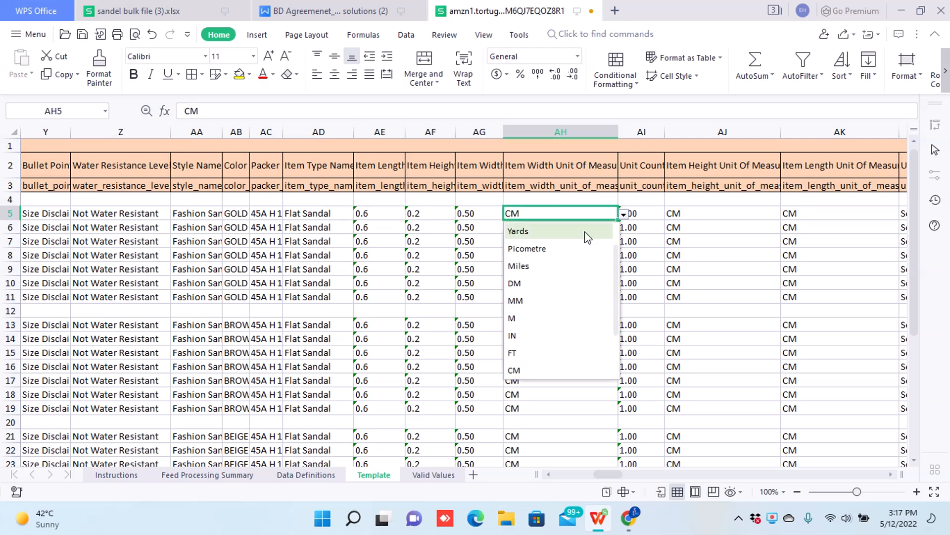
{"action": "left_click", "coordinate": [645, 217]}
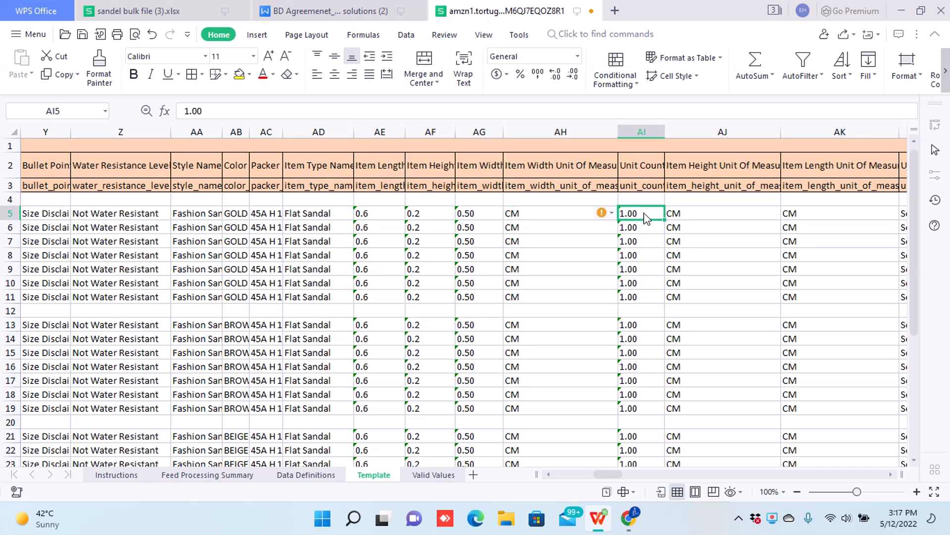
{"action": "left_click", "coordinate": [519, 218]}
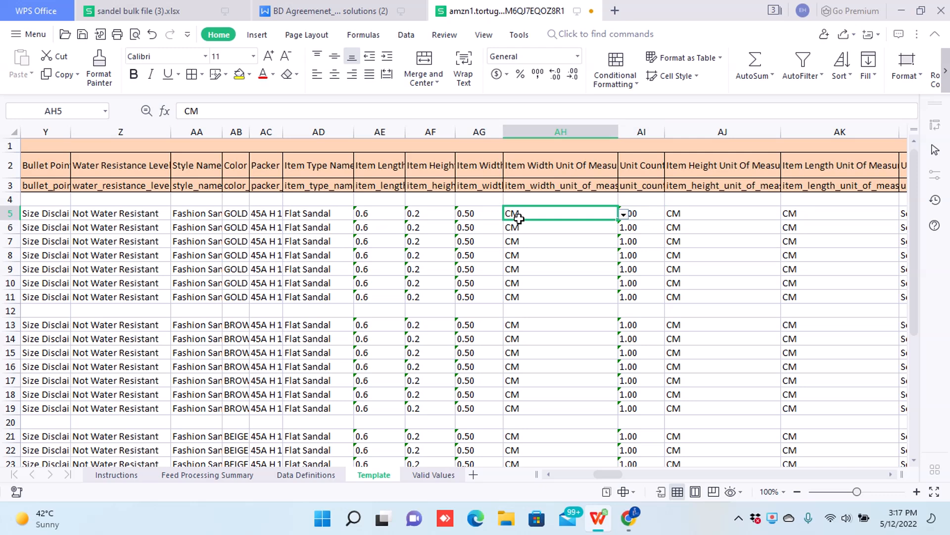
Step: Recheck the first variant's length, height and width entries alongside the width unit of measure
{"action": "key", "text": "Left"}
{"action": "key", "text": "Left"}
{"action": "key", "text": "Left"}
{"action": "key", "text": "Left"}
{"action": "key", "text": "Right"}
{"action": "key", "text": "Right"}
{"action": "key", "text": "Right"}
{"action": "key", "text": "Right"}
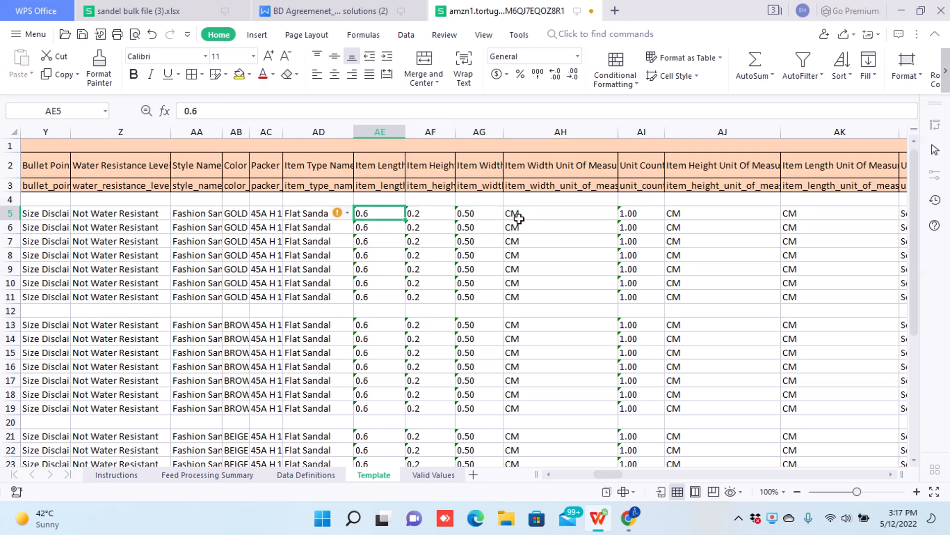
Step: Look down the item dimension entries of the first variant group and return to its first row
{"action": "key", "text": "Down"}
{"action": "key", "text": "Down"}
{"action": "key", "text": "Down"}
{"action": "key", "text": "Down"}
{"action": "key", "text": "Down"}
{"action": "key", "text": "Down"}
{"action": "key", "text": "Up"}
{"action": "key", "text": "Up"}
{"action": "key", "text": "Up"}
{"action": "key", "text": "Up"}
{"action": "key", "text": "Up"}
{"action": "key", "text": "Up"}
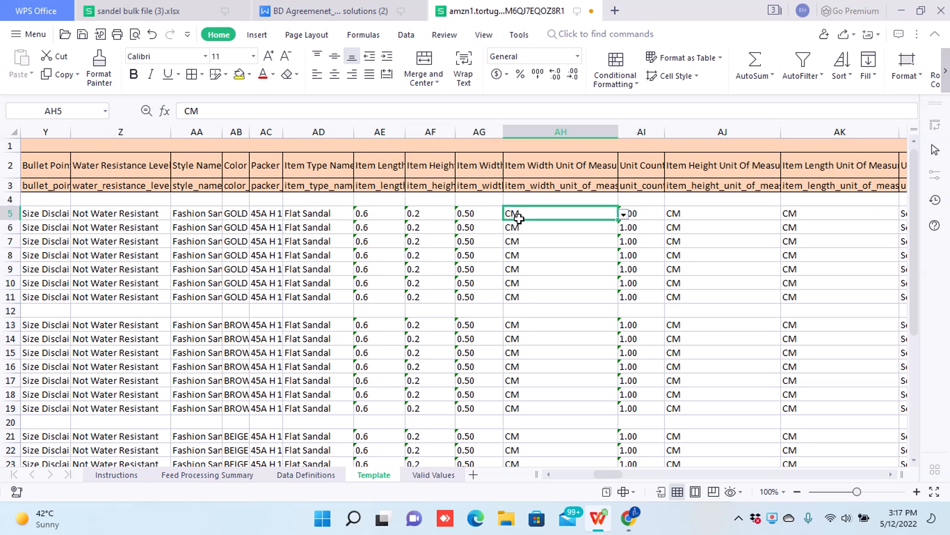
Step: Compare the item length, height and width entries between the first and third variant rows
{"action": "key", "text": "Left"}
{"action": "key", "text": "Left"}
{"action": "key", "text": "Left"}
{"action": "key", "text": "Right"}
{"action": "key", "text": "Right"}
{"action": "key", "text": "Right"}
{"action": "key", "text": "Left"}
{"action": "key", "text": "Left"}
{"action": "key", "text": "Left"}
{"action": "key", "text": "Down"}
{"action": "key", "text": "Down"}
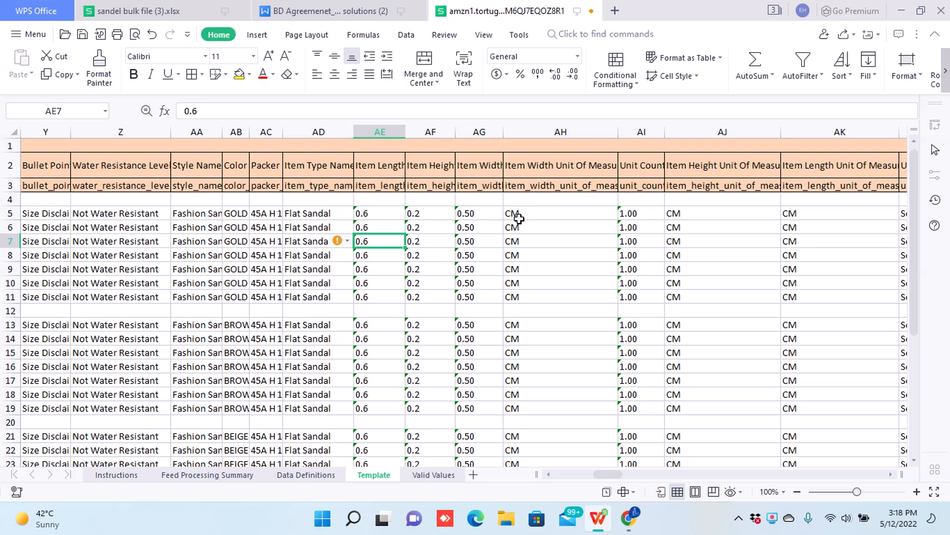
{"action": "key", "text": "Right"}
{"action": "key", "text": "Right"}
{"action": "key", "text": "Right"}
{"action": "key", "text": "Up"}
{"action": "key", "text": "Up"}
Step: Check the unit count and the height and length units of measure of the first variant
{"action": "key", "text": "Right"}
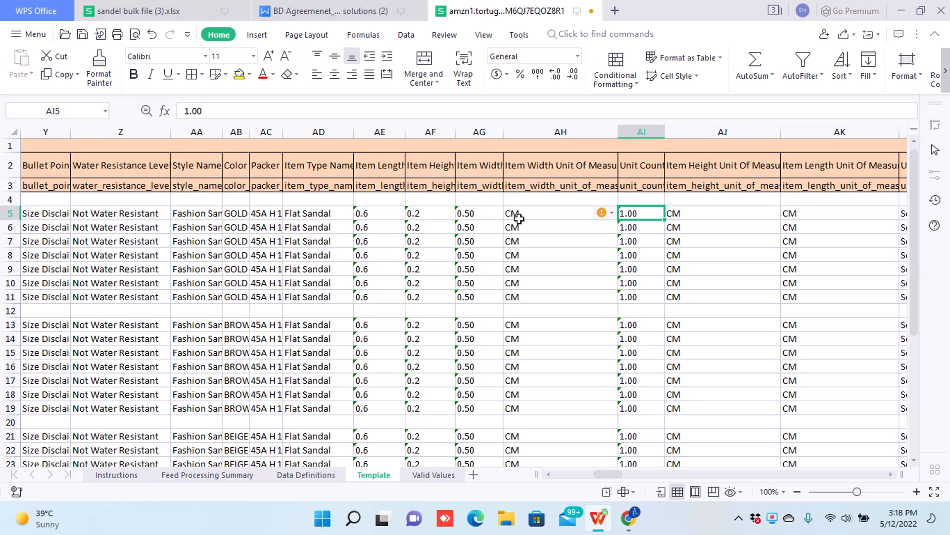
{"action": "key", "text": "Right"}
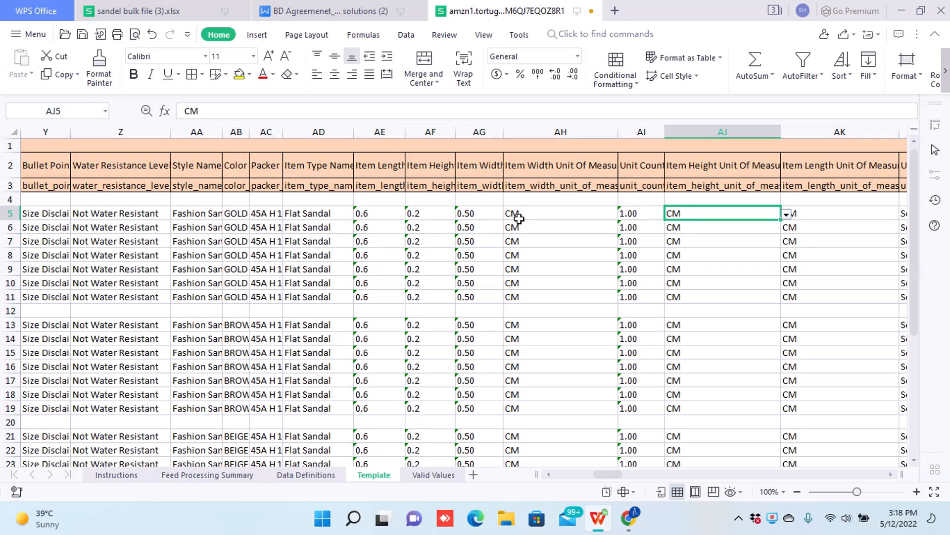
{"action": "key", "text": "Right"}
{"action": "key", "text": "Right"}
{"action": "key", "text": "Left"}
{"action": "key", "text": "Right"}
Step: Read the Unit Count Type header and review the options offered for the first variant
{"action": "key", "text": "Up"}
{"action": "key", "text": "Up"}
{"action": "key", "text": "Up"}
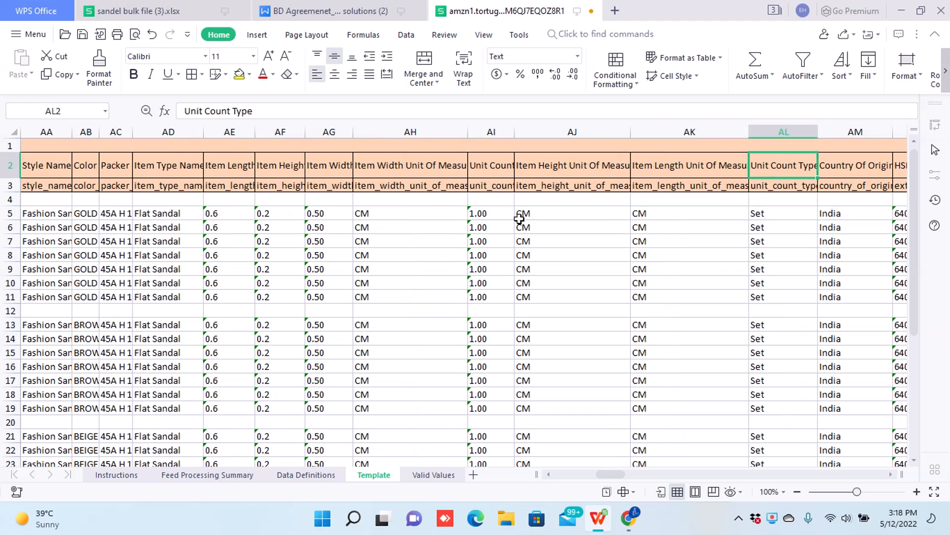
{"action": "key", "text": "Down"}
{"action": "key", "text": "Down"}
{"action": "key", "text": "Down"}
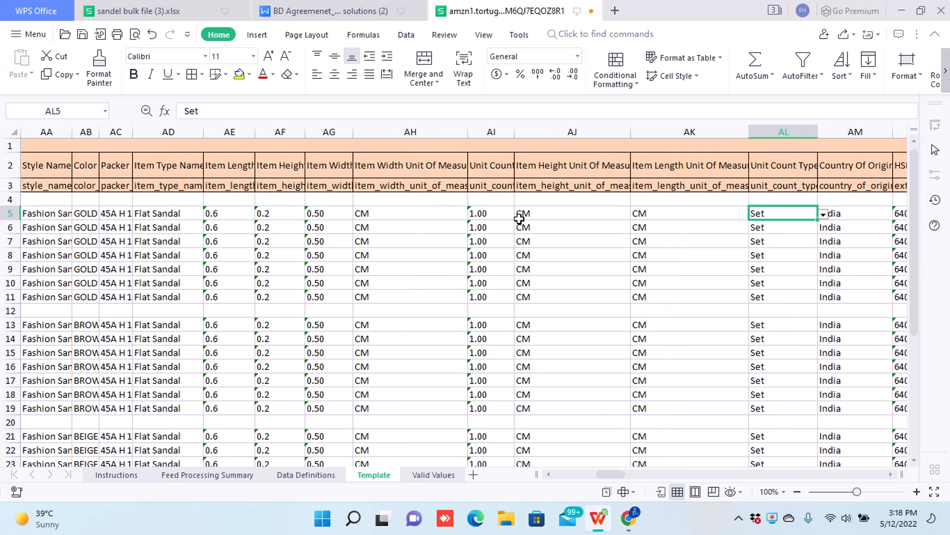
{"action": "key", "text": "Left"}
{"action": "key", "text": "Right"}
{"action": "key", "text": "Right"}
{"action": "key", "text": "Left"}
{"action": "left_click", "coordinate": [823, 214]}
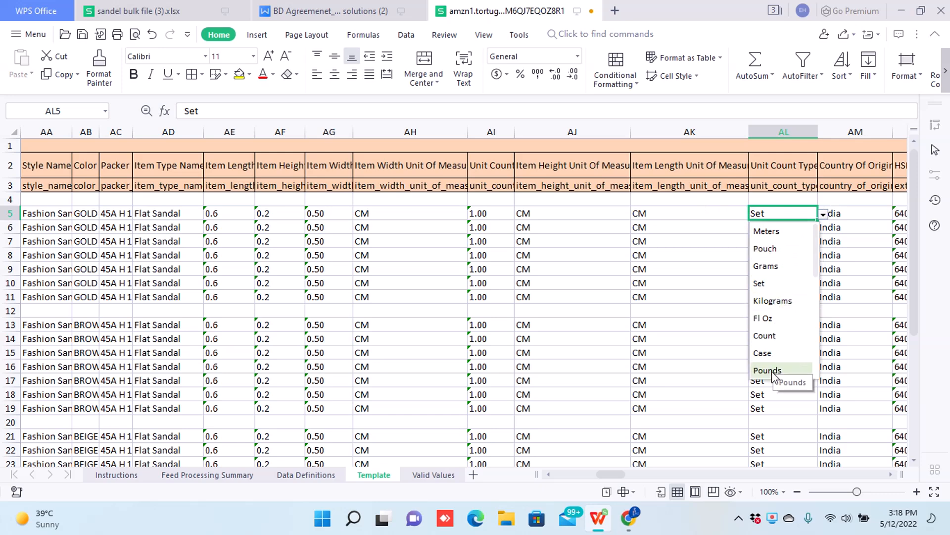
Step: Check the first variant's country of origin and skim the following columns, returning to its HSN code
{"action": "left_click", "coordinate": [848, 216]}
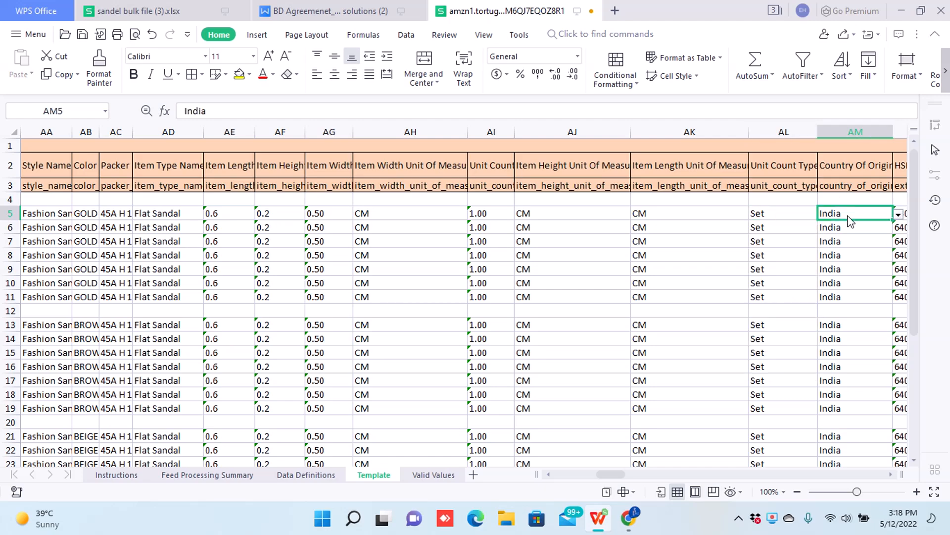
{"action": "scroll", "coordinate": [848, 220], "scroll_direction": "right", "scroll_amount": 1}
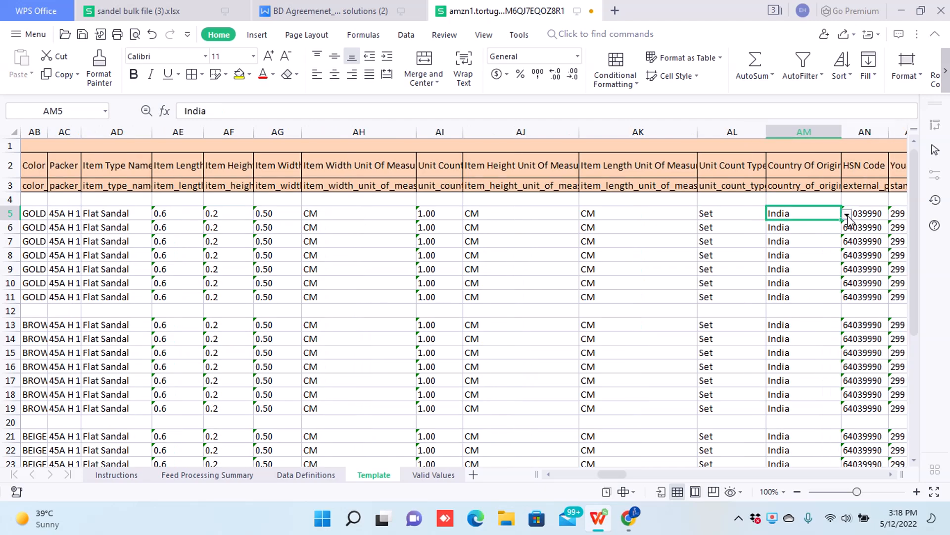
{"action": "key", "text": "Right"}
{"action": "key", "text": "Right"}
{"action": "key", "text": "Right"}
{"action": "key", "text": "Right"}
{"action": "key", "text": "Right"}
{"action": "key", "text": "Right"}
{"action": "key", "text": "Left"}
{"action": "key", "text": "Left"}
{"action": "key", "text": "Left"}
{"action": "key", "text": "Left"}
{"action": "key", "text": "Left"}
{"action": "key", "text": "Right"}
{"action": "key", "text": "Left"}
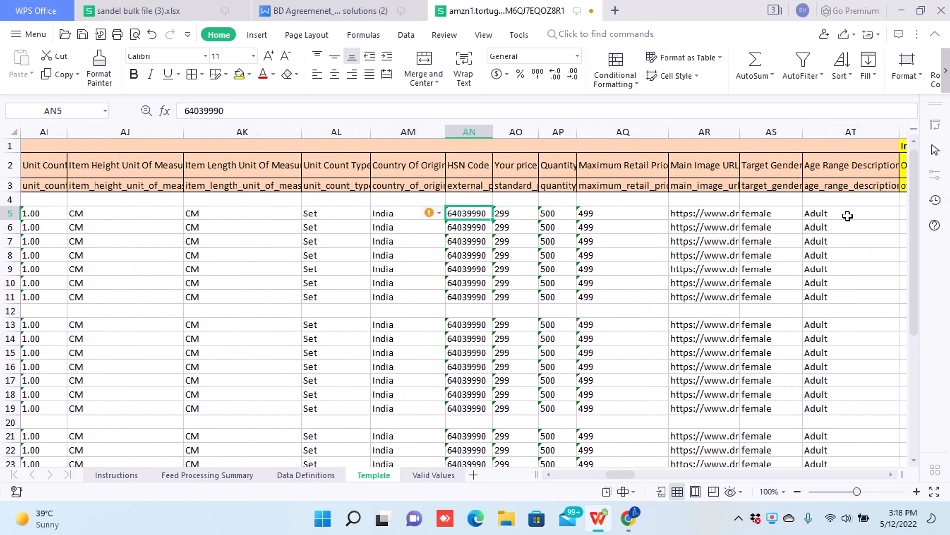
Step: Check the first variant's selling price, quantity and maximum retail price
{"action": "key", "text": "Right"}
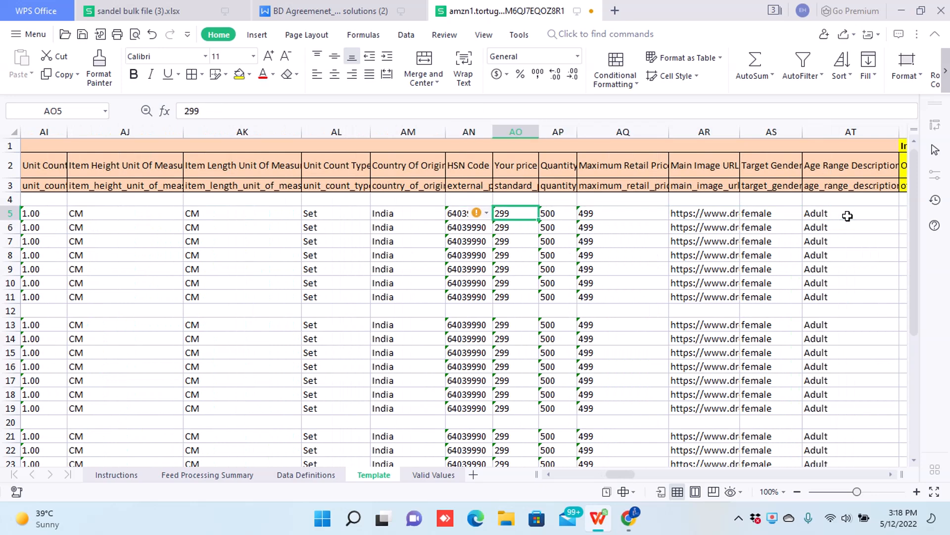
{"action": "key", "text": "Right"}
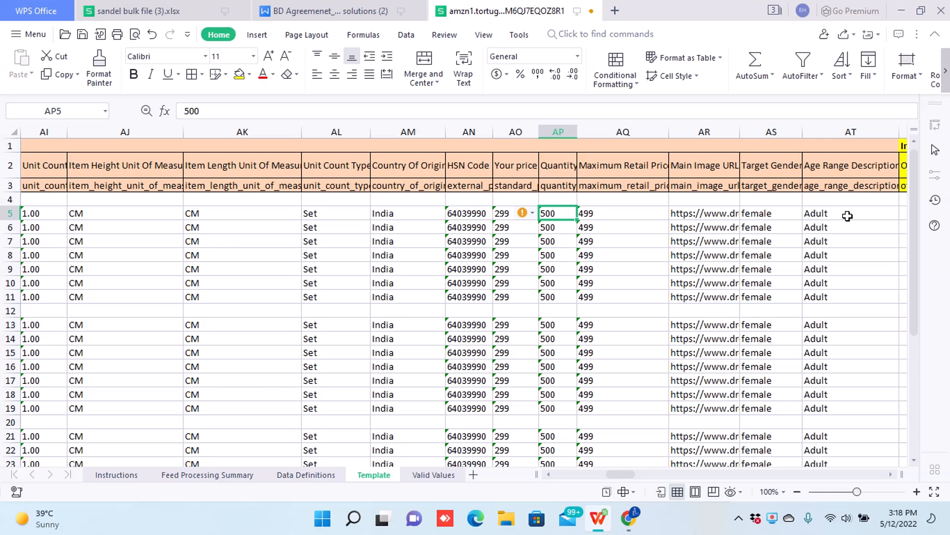
{"action": "key", "text": "Right"}
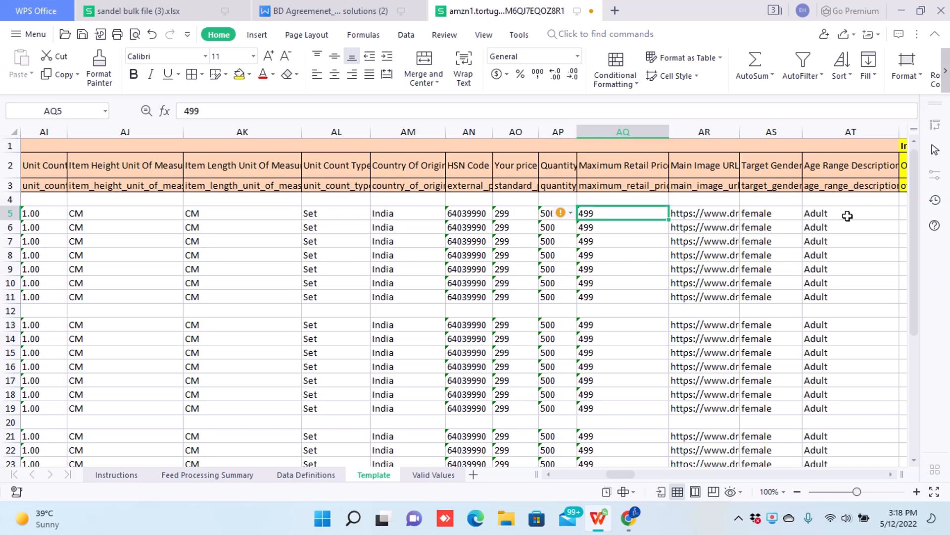
Step: Inspect the quantity column from the second parent row back up to the first variant
{"action": "left_click", "coordinate": [555, 312]}
{"action": "key", "text": "Up"}
{"action": "key", "text": "Up"}
{"action": "key", "text": "Up"}
{"action": "key", "text": "Up"}
{"action": "key", "text": "Up"}
{"action": "key", "text": "Up"}
{"action": "key", "text": "Up"}
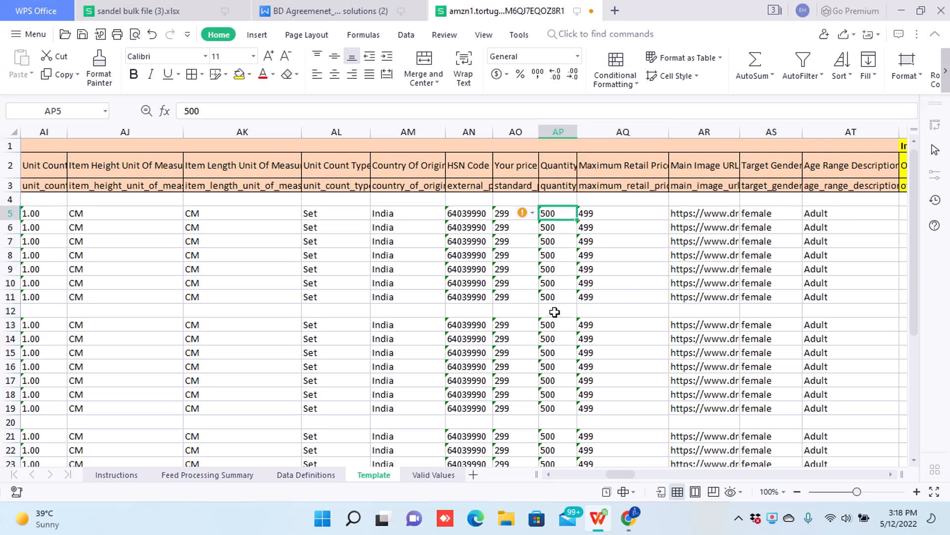
Step: Inspect the first variant's maximum retail price, main image URL, target gender and age range description
{"action": "key", "text": "Right"}
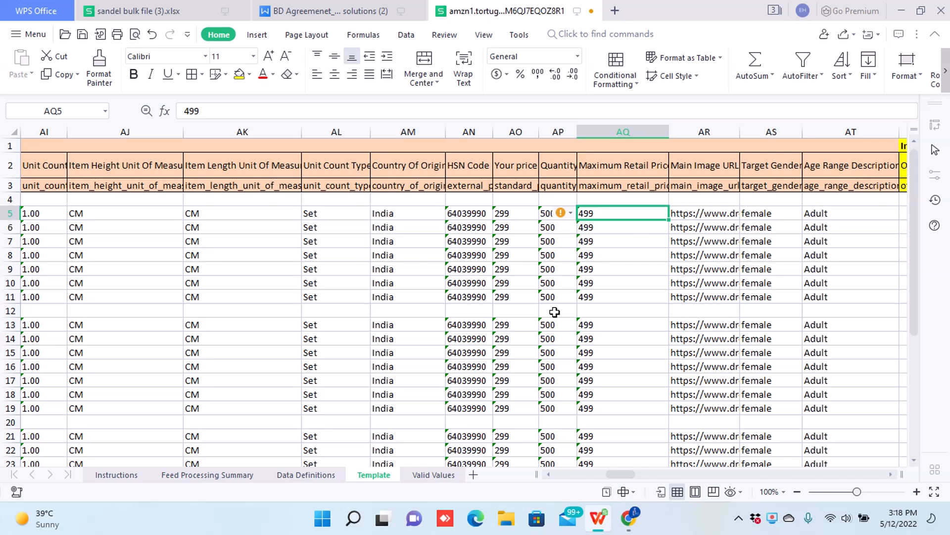
{"action": "key", "text": "Right"}
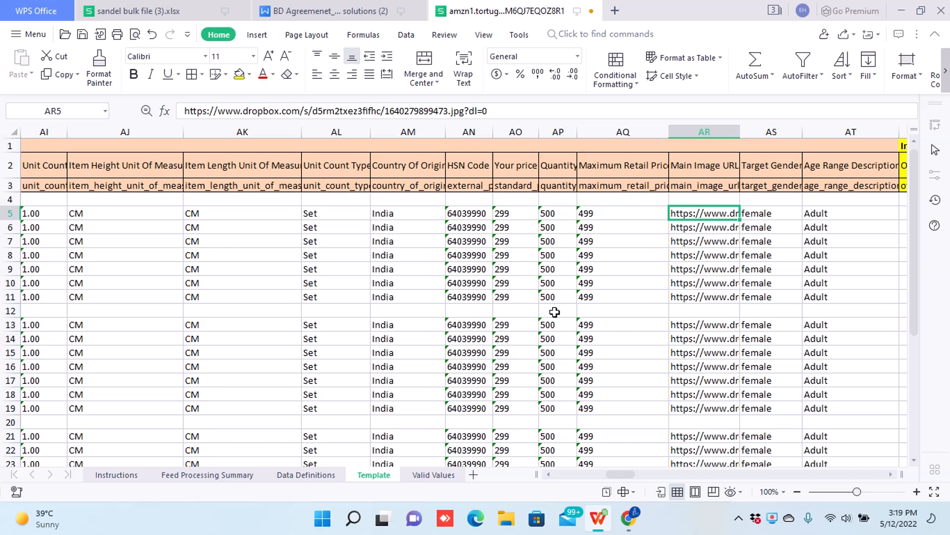
{"action": "key", "text": "Left"}
{"action": "key", "text": "Right"}
{"action": "key", "text": "Right"}
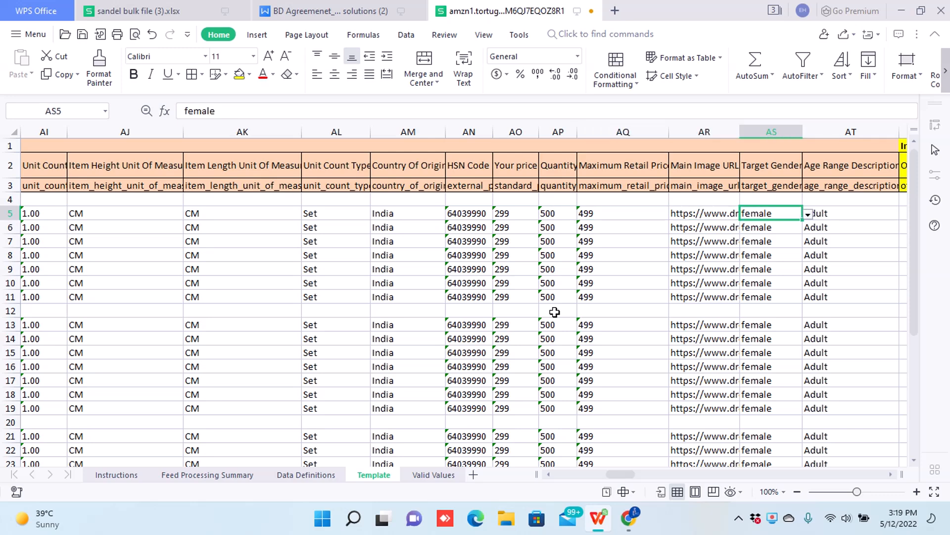
{"action": "key", "text": "Right"}
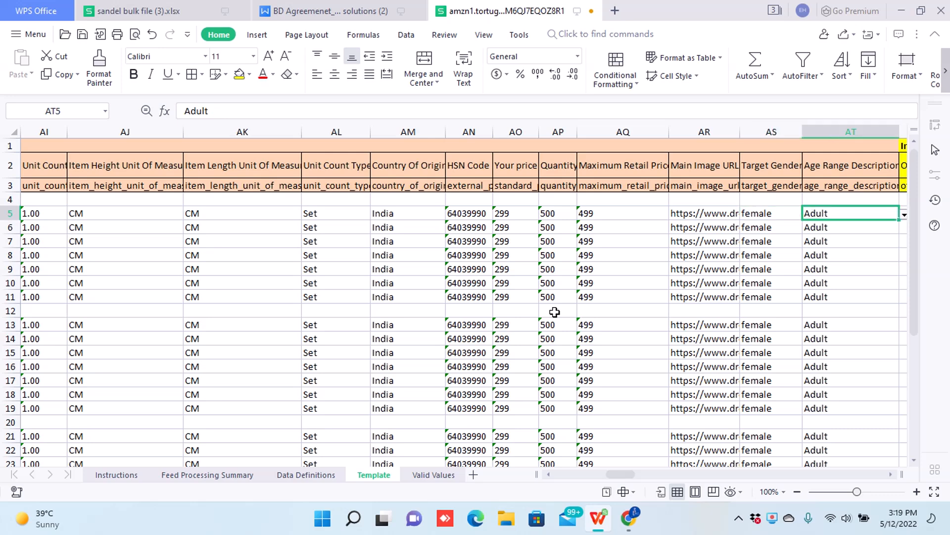
Step: Examine the Other Image URL columns in the first variant row of the Images section
{"action": "key", "text": "Right"}
{"action": "key", "text": "Right"}
{"action": "key", "text": "Left"}
{"action": "key", "text": "Right"}
{"action": "key", "text": "Right"}
{"action": "key", "text": "Right"}
{"action": "key", "text": "Left"}
{"action": "key", "text": "Left"}
{"action": "key", "text": "Left"}
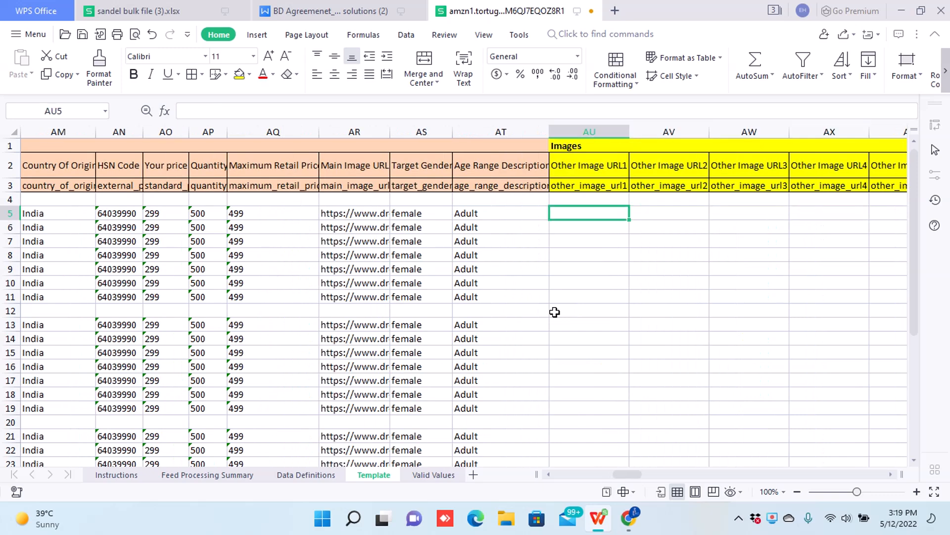
{"action": "key", "text": "Right"}
{"action": "key", "text": "Right"}
{"action": "key", "text": "Left"}
{"action": "key", "text": "Left"}
{"action": "key", "text": "Right"}
{"action": "key", "text": "Right"}
{"action": "key", "text": "Right"}
{"action": "key", "text": "Right"}
{"action": "key", "text": "Left"}
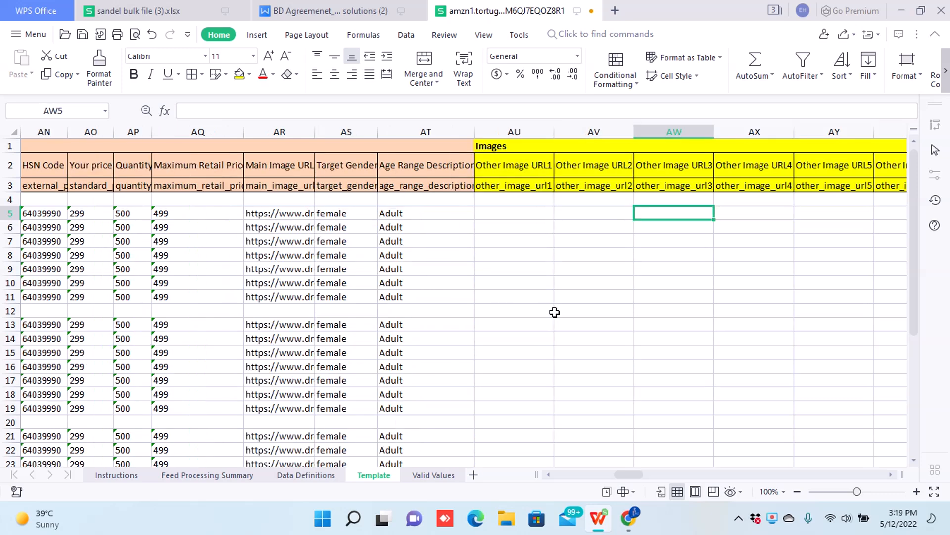
Step: Inspect the Other Image URL1 column down through the first product's variant rows and back up to the first variant
{"action": "key", "text": "Left"}
{"action": "key", "text": "Left"}
{"action": "key", "text": "Left"}
{"action": "key", "text": "Down"}
{"action": "key", "text": "Down"}
{"action": "key", "text": "Up"}
{"action": "key", "text": "Up"}
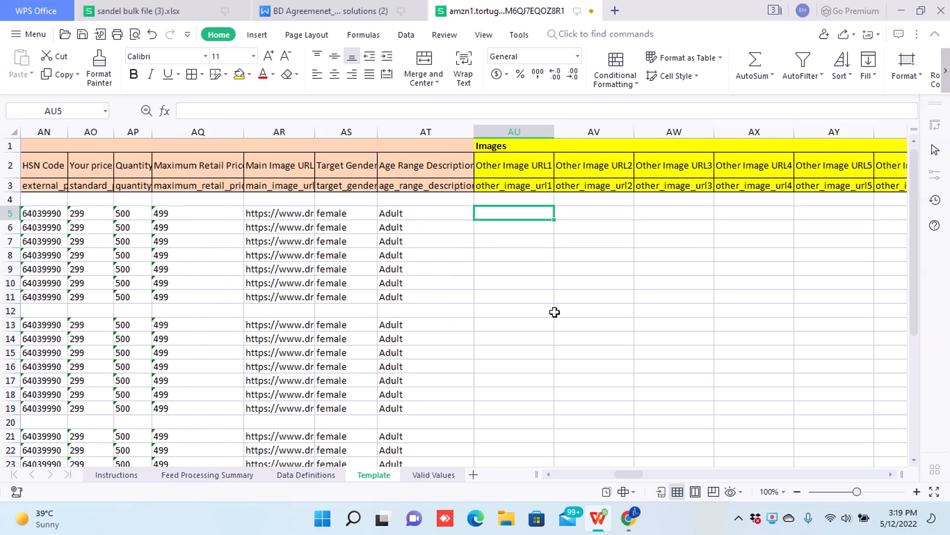
{"action": "key", "text": "Down"}
{"action": "key", "text": "Down"}
{"action": "key", "text": "Down"}
{"action": "key", "text": "Down"}
{"action": "key", "text": "Down"}
{"action": "key", "text": "Down"}
{"action": "key", "text": "Down"}
{"action": "key", "text": "Down"}
{"action": "key", "text": "Down"}
{"action": "key", "text": "Down"}
{"action": "key", "text": "Down"}
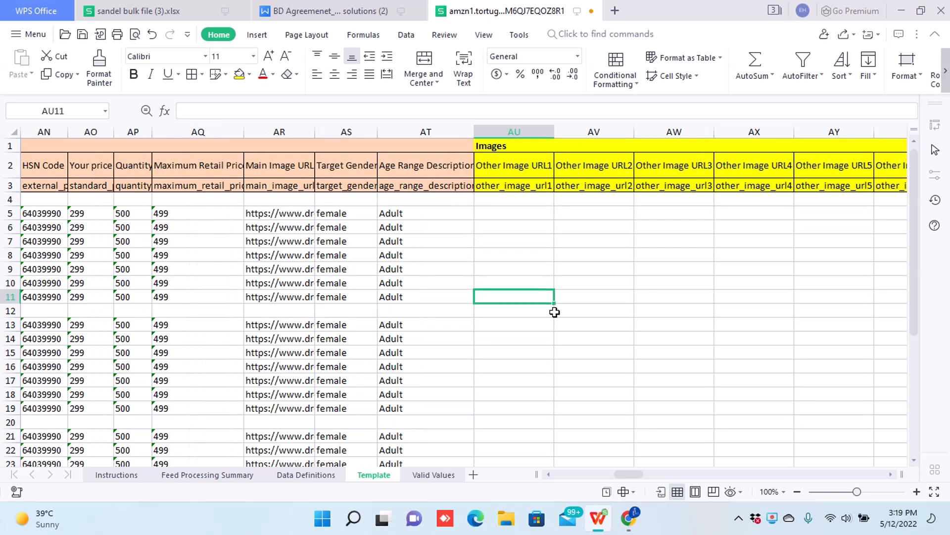
{"action": "key", "text": "Up"}
{"action": "key", "text": "Up"}
{"action": "key", "text": "Up"}
{"action": "key", "text": "Up"}
{"action": "key", "text": "Up"}
{"action": "key", "text": "Up"}
{"action": "key", "text": "Up"}
{"action": "key", "text": "Up"}
{"action": "key", "text": "Up"}
{"action": "key", "text": "Up"}
{"action": "key", "text": "Up"}
{"action": "key", "text": "Up"}
{"action": "key", "text": "Up"}
{"action": "key", "text": "Down"}
{"action": "key", "text": "Down"}
Step: Review the remaining image URL columns in the first variant row, continuing to the Relationship Type in the Variation section
{"action": "key", "text": "Right"}
{"action": "key", "text": "Right"}
{"action": "key", "text": "Right"}
{"action": "key", "text": "Right"}
{"action": "key", "text": "Right"}
{"action": "key", "text": "Right"}
{"action": "key", "text": "Right"}
{"action": "key", "text": "Right"}
{"action": "key", "text": "Right"}
{"action": "key", "text": "Right"}
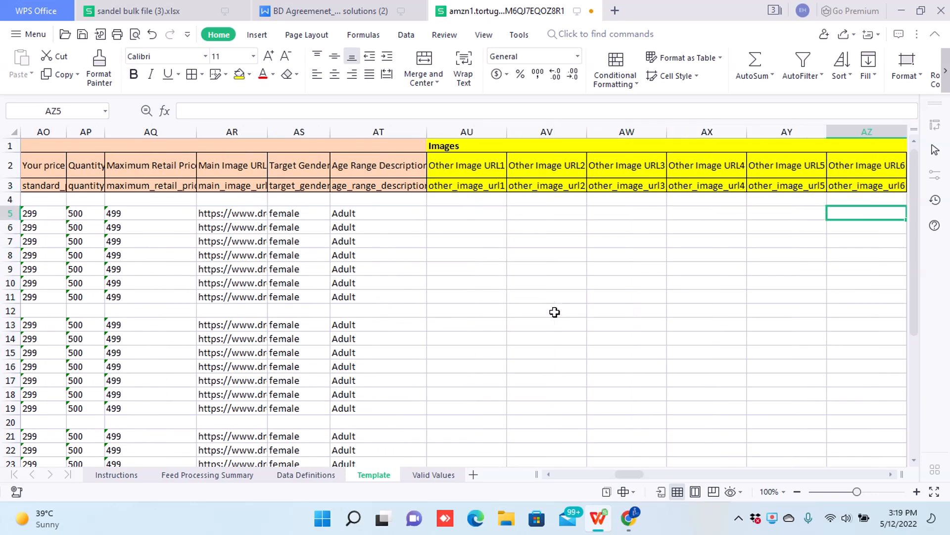
{"action": "key", "text": "Right"}
{"action": "key", "text": "Right"}
{"action": "key", "text": "Right"}
{"action": "key", "text": "Right"}
{"action": "key", "text": "Right"}
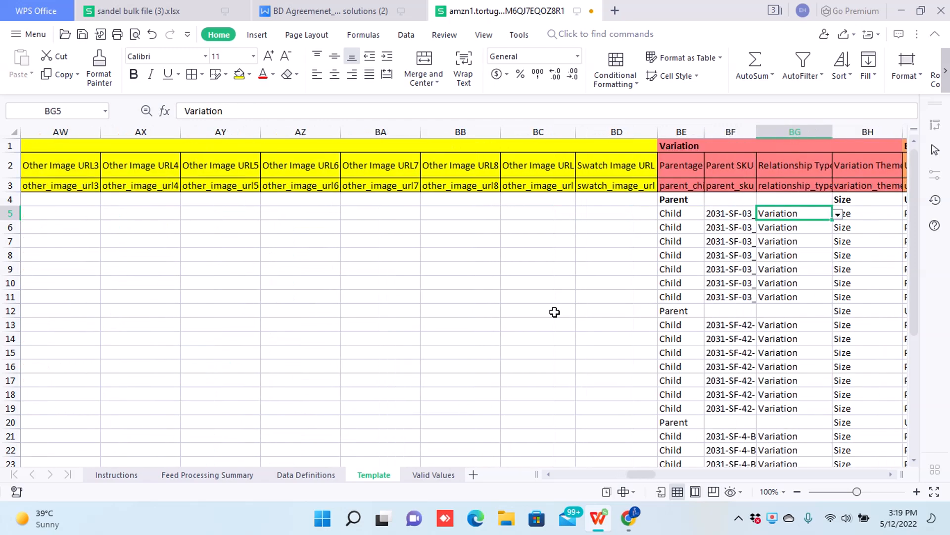
Step: Look over the first variant's Variation and Basic columns as far as Heel Type, and return to the first parent row's Parentage value
{"action": "key", "text": "Right"}
{"action": "key", "text": "Right"}
{"action": "key", "text": "Right"}
{"action": "key", "text": "Left"}
{"action": "key", "text": "Left"}
{"action": "key", "text": "Left"}
{"action": "key", "text": "Left"}
{"action": "key", "text": "Left"}
{"action": "key", "text": "Left"}
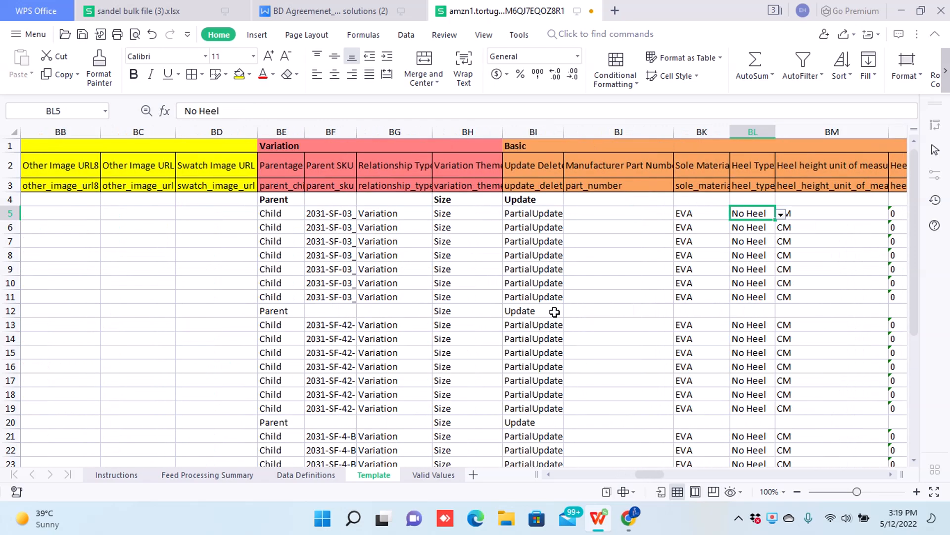
{"action": "key", "text": "Left"}
{"action": "key", "text": "Left"}
{"action": "key", "text": "Left"}
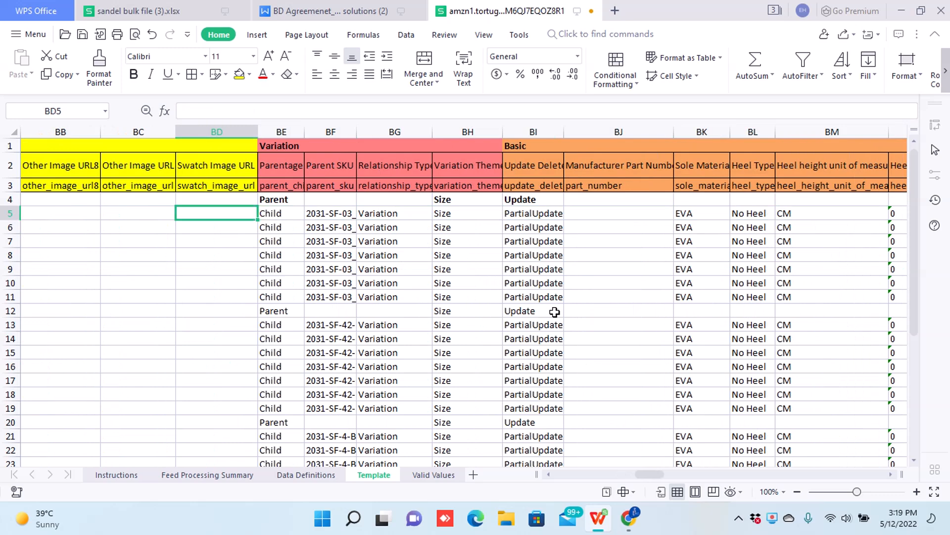
{"action": "key", "text": "Right"}
{"action": "key", "text": "Up"}
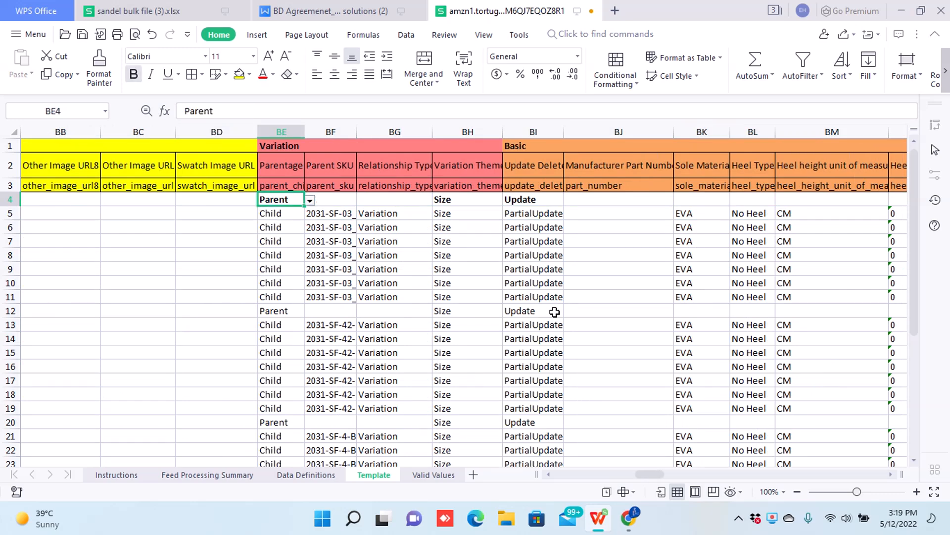
Step: Trace the first parent row from the Parentage column back to the Seller SKU near the start of the template
{"action": "left_click", "coordinate": [243, 199]}
{"action": "key", "text": "Right"}
{"action": "key", "text": "Left"}
{"action": "key", "text": "Left"}
{"action": "key", "text": "Left"}
{"action": "key", "text": "Left"}
{"action": "key", "text": "Left"}
{"action": "key", "text": "Left"}
{"action": "key", "text": "Left"}
{"action": "key", "text": "Left"}
{"action": "key", "text": "Left"}
{"action": "key", "text": "Left"}
{"action": "key", "text": "Left"}
{"action": "key", "text": "Left"}
{"action": "key", "text": "Left"}
{"action": "key", "text": "Left"}
{"action": "key", "text": "Left"}
{"action": "key", "text": "Left"}
{"action": "key", "text": "Left"}
{"action": "key", "text": "Left"}
{"action": "key", "text": "Left"}
{"action": "key", "text": "Left"}
{"action": "key", "text": "Left"}
{"action": "key", "text": "Left"}
{"action": "key", "text": "Left"}
{"action": "key", "text": "Left"}
{"action": "key", "text": "Left"}
{"action": "key", "text": "Left"}
{"action": "key", "text": "Left"}
{"action": "key", "text": "Left"}
{"action": "key", "text": "Left"}
{"action": "key", "text": "Left"}
{"action": "key", "text": "Left"}
{"action": "key", "text": "Left"}
{"action": "key", "text": "Left"}
{"action": "key", "text": "Left"}
{"action": "key", "text": "Left"}
{"action": "key", "text": "Left"}
{"action": "key", "text": "Left"}
{"action": "key", "text": "Left"}
{"action": "key", "text": "Left"}
{"action": "key", "text": "Right"}
{"action": "key", "text": "Right"}
{"action": "key", "text": "Right"}
{"action": "key", "text": "Right"}
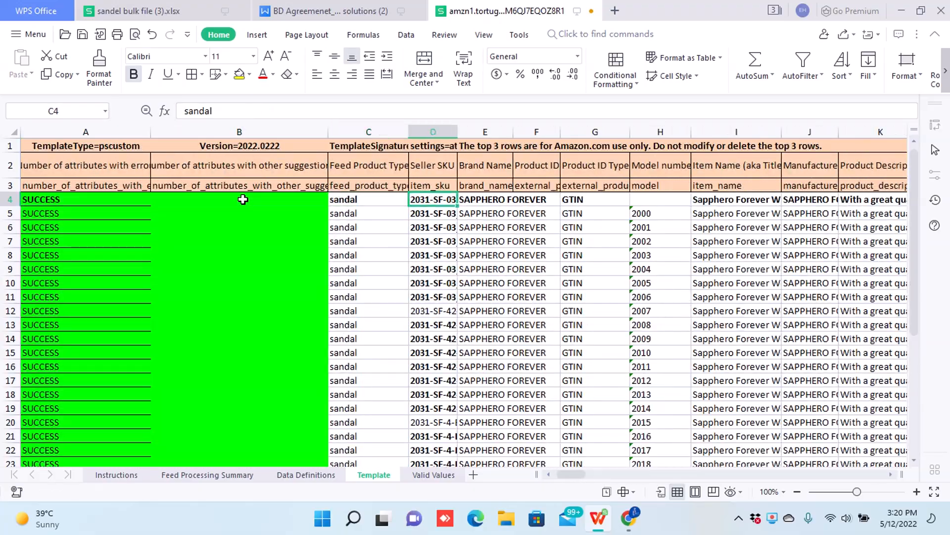
Step: Scan the first parent row from the Seller SKU across to the Manufacturer Part Number in the Basic section
{"action": "key", "text": "Right"}
{"action": "key", "text": "Right"}
{"action": "key", "text": "Right"}
{"action": "key", "text": "Right"}
{"action": "key", "text": "Right"}
{"action": "key", "text": "Right"}
{"action": "key", "text": "Right"}
{"action": "key", "text": "Right"}
{"action": "key", "text": "Right"}
{"action": "key", "text": "Right"}
{"action": "key", "text": "Right"}
{"action": "key", "text": "Right"}
{"action": "key", "text": "Right"}
{"action": "key", "text": "Right"}
{"action": "key", "text": "Right"}
{"action": "key", "text": "Right"}
{"action": "key", "text": "Right"}
{"action": "key", "text": "Right"}
{"action": "key", "text": "Right"}
{"action": "key", "text": "Right"}
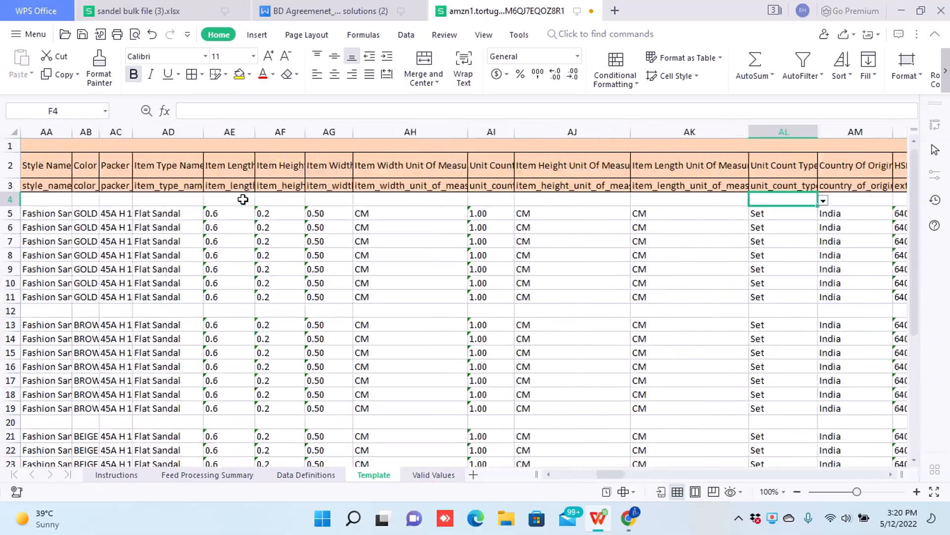
{"action": "key", "text": "Right"}
{"action": "key", "text": "Right"}
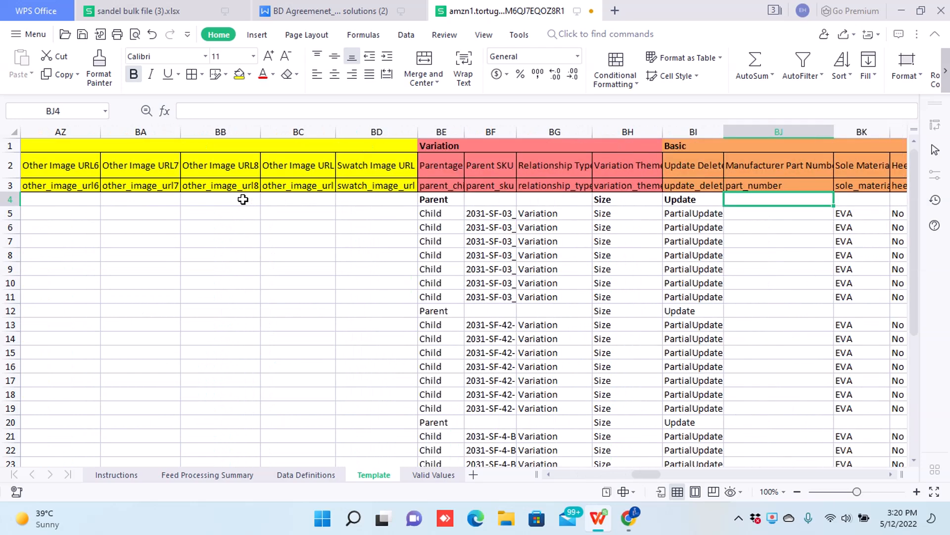
Step: Review the Parentage values from the first parent row down into the second product's child rows
{"action": "key", "text": "Left"}
{"action": "key", "text": "Left"}
{"action": "key", "text": "Left"}
{"action": "key", "text": "Left"}
{"action": "key", "text": "Down"}
{"action": "key", "text": "Down"}
{"action": "key", "text": "Down"}
{"action": "key", "text": "Down"}
{"action": "key", "text": "Down"}
{"action": "key", "text": "Down"}
{"action": "key", "text": "Down"}
{"action": "key", "text": "Down"}
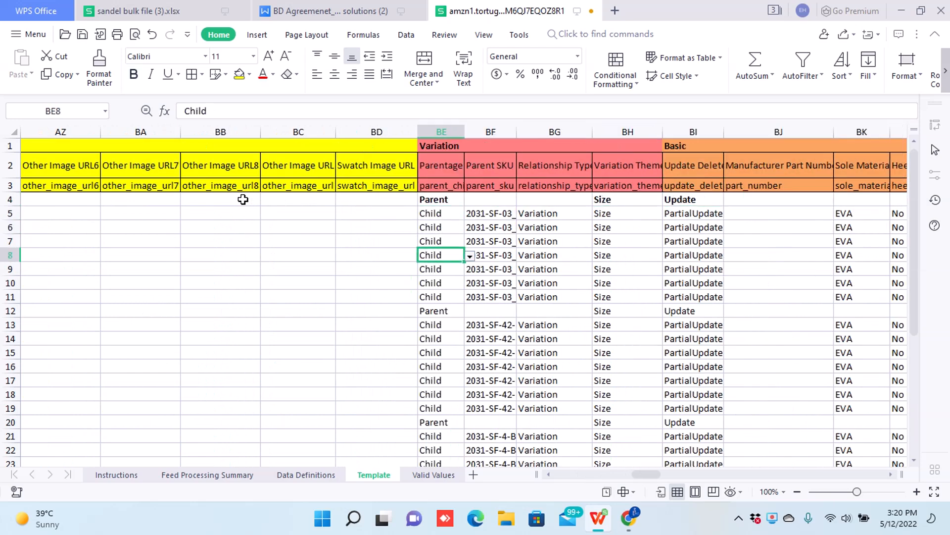
{"action": "key", "text": "Down"}
{"action": "key", "text": "Down"}
{"action": "key", "text": "Down"}
{"action": "key", "text": "Down"}
{"action": "key", "text": "Down"}
{"action": "key", "text": "Down"}
{"action": "key", "text": "Down"}
{"action": "key", "text": "Down"}
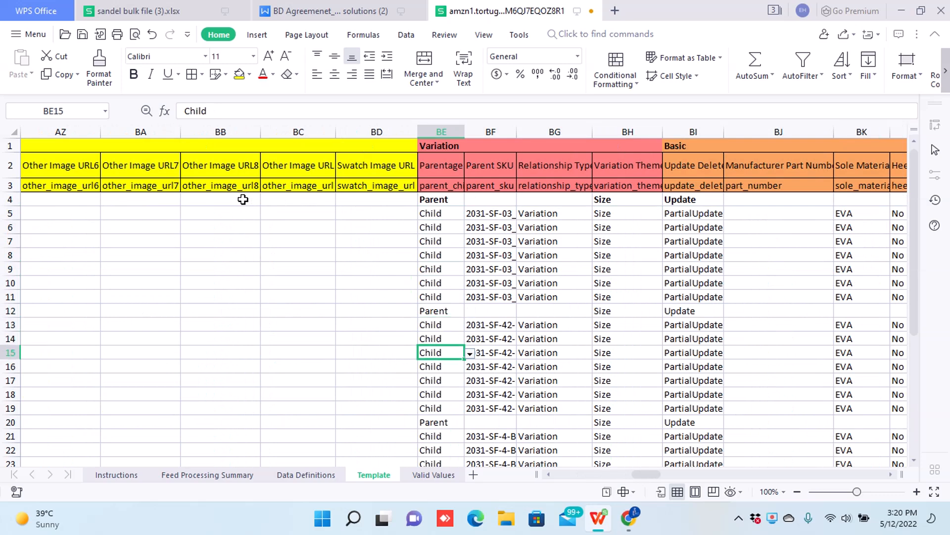
Step: Recheck the Parentage column from the first product group down through the last child row, row 35
{"action": "key", "text": "Up"}
{"action": "key", "text": "Up"}
{"action": "key", "text": "Up"}
{"action": "key", "text": "Up"}
{"action": "key", "text": "Up"}
{"action": "key", "text": "Up"}
{"action": "key", "text": "Up"}
{"action": "key", "text": "Up"}
{"action": "key", "text": "Up"}
{"action": "key", "text": "Up"}
{"action": "key", "text": "Up"}
{"action": "key", "text": "Up"}
{"action": "key", "text": "Up"}
{"action": "key", "text": "Up"}
{"action": "key", "text": "Up"}
{"action": "key", "text": "Up"}
{"action": "key", "text": "Down"}
{"action": "key", "text": "Down"}
{"action": "key", "text": "Down"}
{"action": "key", "text": "Down"}
{"action": "key", "text": "Down"}
{"action": "key", "text": "Down"}
{"action": "key", "text": "Down"}
{"action": "key", "text": "Down"}
{"action": "key", "text": "Down"}
{"action": "key", "text": "Down"}
{"action": "key", "text": "Down"}
{"action": "key", "text": "Down"}
{"action": "key", "text": "Down"}
{"action": "key", "text": "Down"}
{"action": "key", "text": "Down"}
{"action": "key", "text": "Down"}
{"action": "key", "text": "Down"}
{"action": "key", "text": "Down"}
{"action": "key", "text": "Down"}
{"action": "key", "text": "Down"}
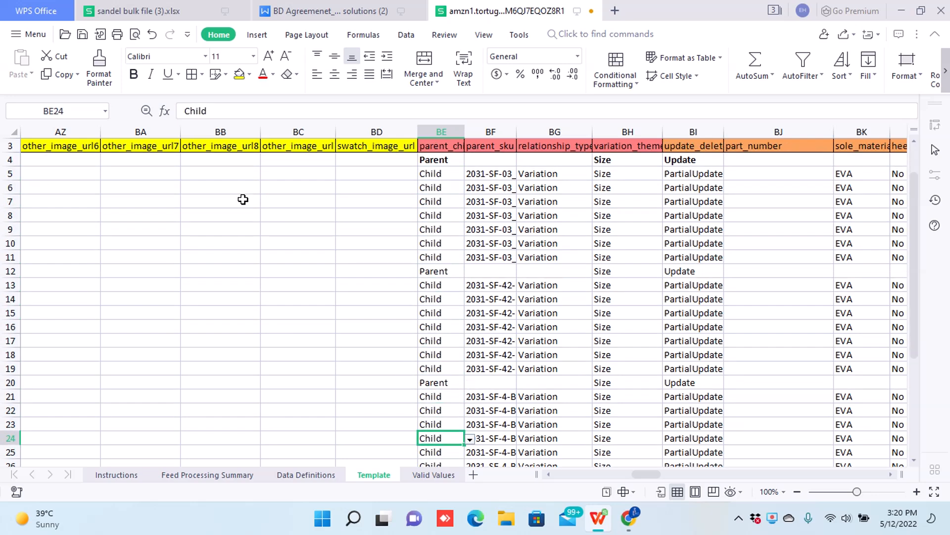
{"action": "key", "text": "Down"}
{"action": "key", "text": "Down"}
{"action": "key", "text": "Down"}
{"action": "key", "text": "Down"}
{"action": "key", "text": "Down"}
{"action": "key", "text": "Down"}
{"action": "key", "text": "Down"}
{"action": "key", "text": "Down"}
{"action": "key", "text": "Down"}
{"action": "key", "text": "Down"}
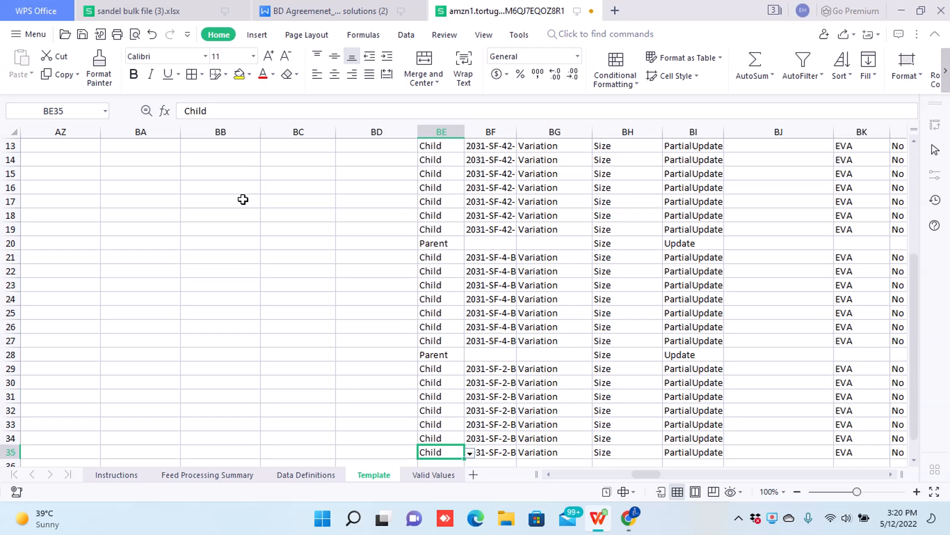
Step: Return to the first child row and inspect its Parentage and Parent SKU values
{"action": "key", "text": "ctrl+Up"}
{"action": "key", "text": "Down"}
{"action": "key", "text": "Down"}
{"action": "key", "text": "Down"}
{"action": "key", "text": "Down"}
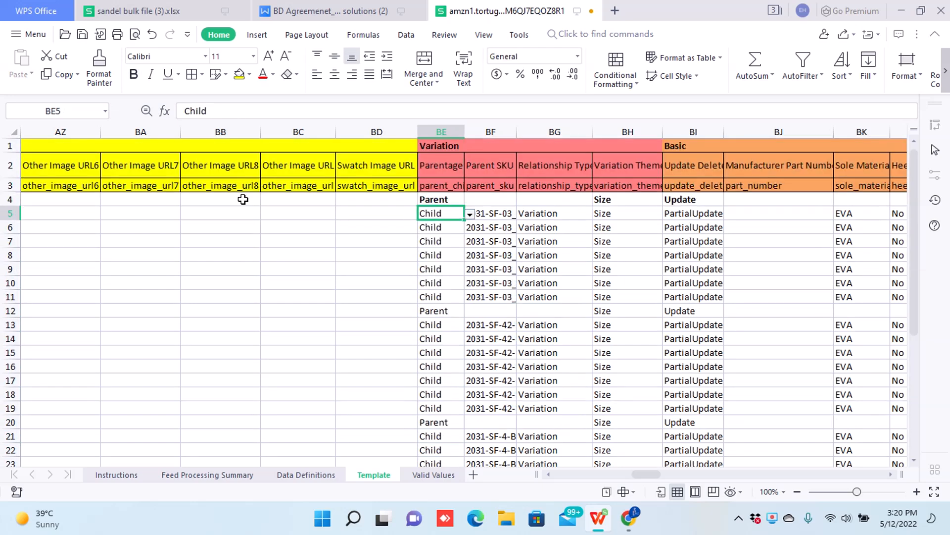
{"action": "key", "text": "Right"}
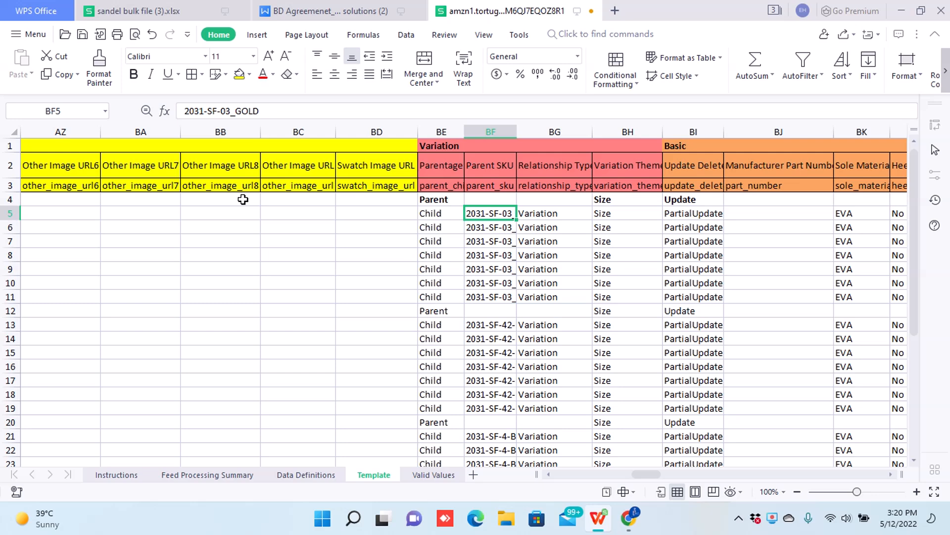
Step: Trace the first parent row from its Parentage value back to its Seller SKU for comparison with the Parent SKU
{"action": "left_click", "coordinate": [438, 199]}
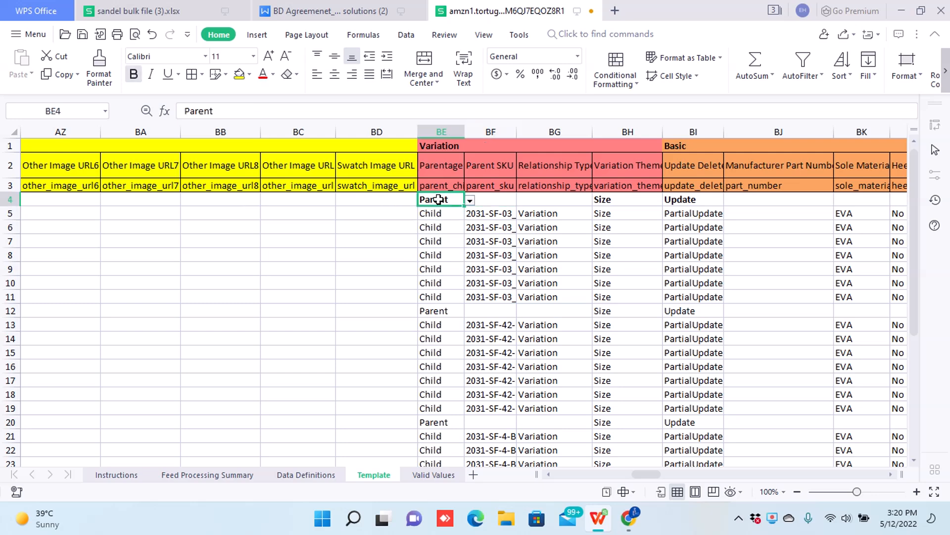
{"action": "key", "text": "ctrl+Left"}
{"action": "key", "text": "ctrl+Left"}
{"action": "key", "text": "ctrl+Left"}
{"action": "key", "text": "ctrl+Left"}
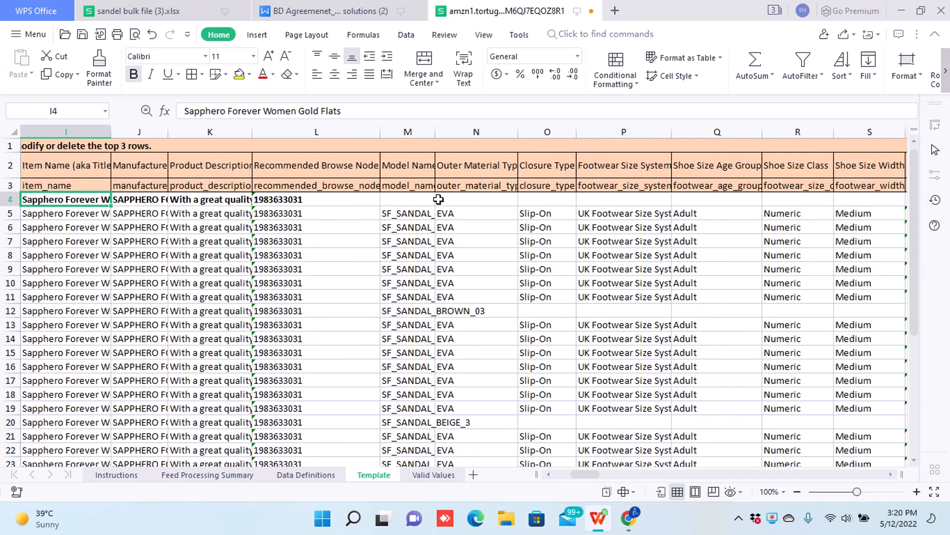
{"action": "key", "text": "ctrl+Left"}
{"action": "key", "text": "ctrl+Left"}
{"action": "key", "text": "ctrl+Right"}
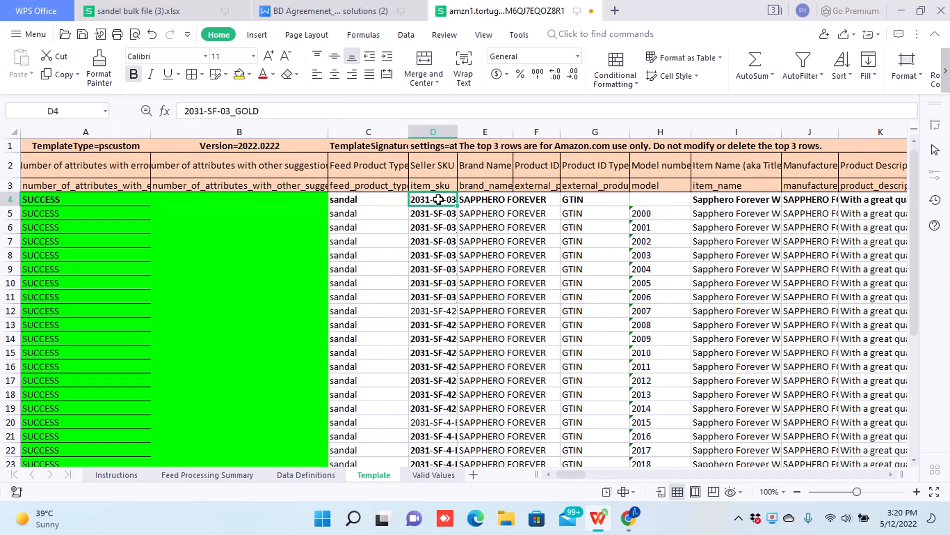
Step: Go from the first parent's Seller SKU across to the Variation section and inspect the first child's Parent SKU
{"action": "key", "text": "Right"}
{"action": "key", "text": "ctrl+Right"}
{"action": "key", "text": "ctrl+Right"}
{"action": "key", "text": "ctrl+Right"}
{"action": "key", "text": "ctrl+Right"}
{"action": "key", "text": "ctrl+Right"}
{"action": "key", "text": "ctrl+Right"}
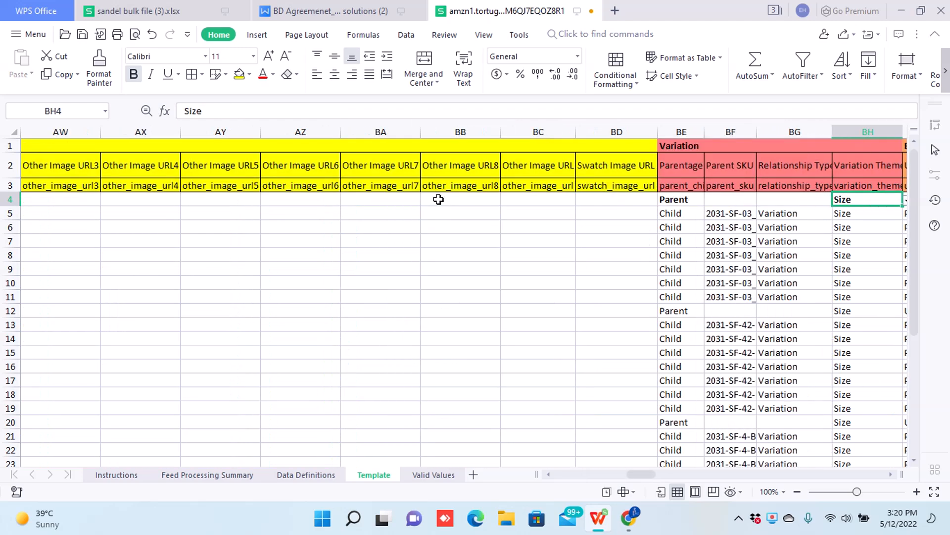
{"action": "key", "text": "Left"}
{"action": "key", "text": "Left"}
{"action": "key", "text": "Down"}
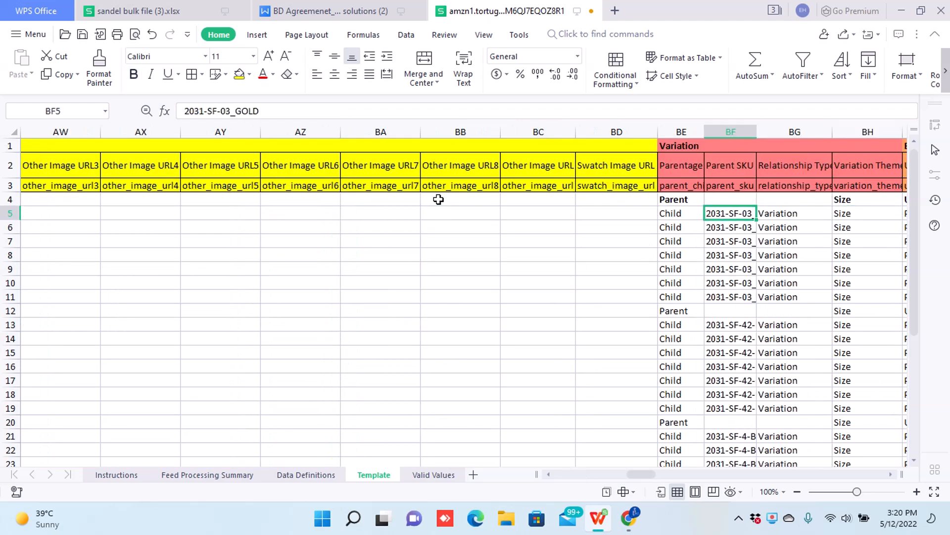
Step: Examine the Parent SKU entries of the first product's child rows, then their Parentage values back up to row 5
{"action": "key", "text": "Down"}
{"action": "key", "text": "Down"}
{"action": "key", "text": "Down"}
{"action": "key", "text": "Down"}
{"action": "key", "text": "Down"}
{"action": "key", "text": "Down"}
{"action": "key", "text": "Left"}
{"action": "key", "text": "Up"}
{"action": "key", "text": "Up"}
{"action": "key", "text": "Up"}
{"action": "key", "text": "Up"}
{"action": "key", "text": "Up"}
{"action": "key", "text": "Up"}
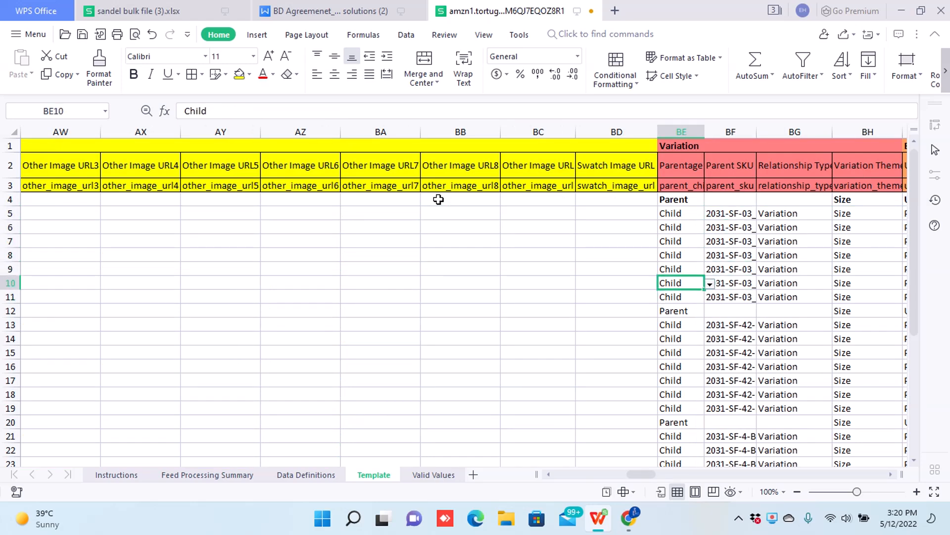
{"action": "key", "text": "Down"}
{"action": "key", "text": "Up"}
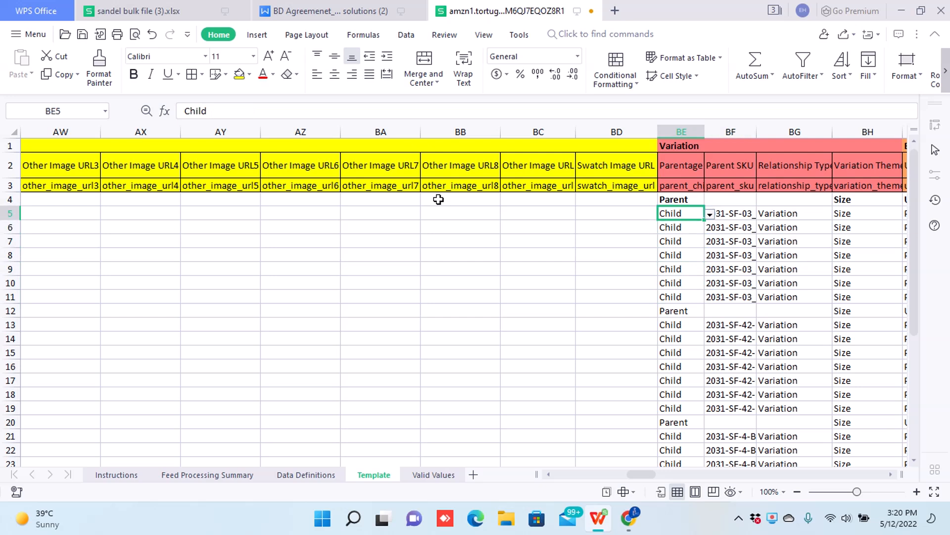
Step: Check the Parent SKU again in the first product's child rows, starting from row 5
{"action": "key", "text": "Right"}
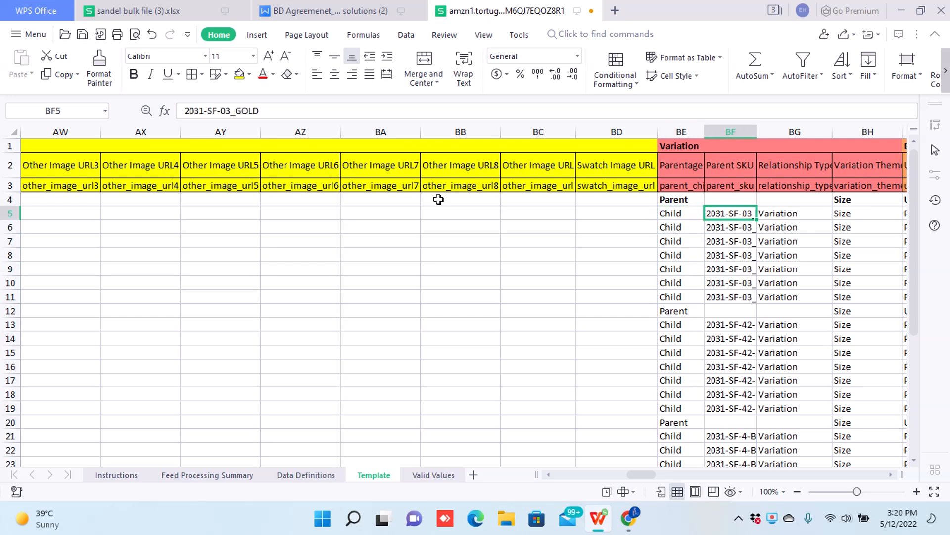
{"action": "key", "text": "Down"}
{"action": "key", "text": "Down"}
{"action": "key", "text": "Down"}
{"action": "key", "text": "Down"}
{"action": "key", "text": "Down"}
{"action": "key", "text": "Down"}
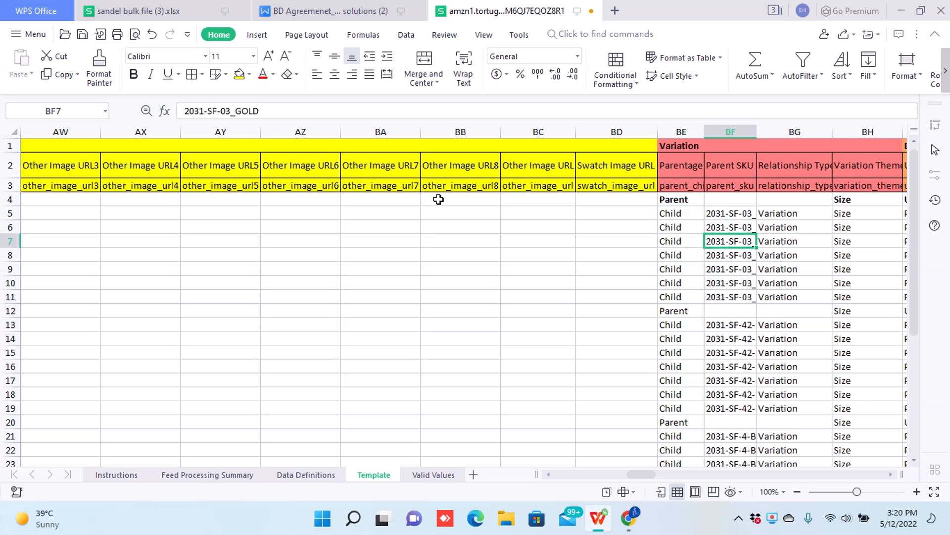
Step: Compare the first group's Parentage and Parent SKU columns, continuing down to the second parent row's Parentage value
{"action": "key", "text": "Left"}
{"action": "key", "text": "Up"}
{"action": "key", "text": "Up"}
{"action": "key", "text": "Up"}
{"action": "key", "text": "Up"}
{"action": "key", "text": "Up"}
{"action": "key", "text": "Down"}
{"action": "key", "text": "Down"}
{"action": "key", "text": "Down"}
{"action": "key", "text": "Up"}
{"action": "key", "text": "Up"}
{"action": "key", "text": "Up"}
{"action": "key", "text": "Up"}
{"action": "key", "text": "Up"}
{"action": "key", "text": "Down"}
{"action": "key", "text": "Right"}
{"action": "key", "text": "Right"}
{"action": "key", "text": "Left"}
{"action": "key", "text": "Down"}
{"action": "key", "text": "Down"}
{"action": "key", "text": "Down"}
{"action": "key", "text": "Down"}
{"action": "key", "text": "Down"}
{"action": "key", "text": "Down"}
{"action": "key", "text": "Down"}
{"action": "key", "text": "Left"}
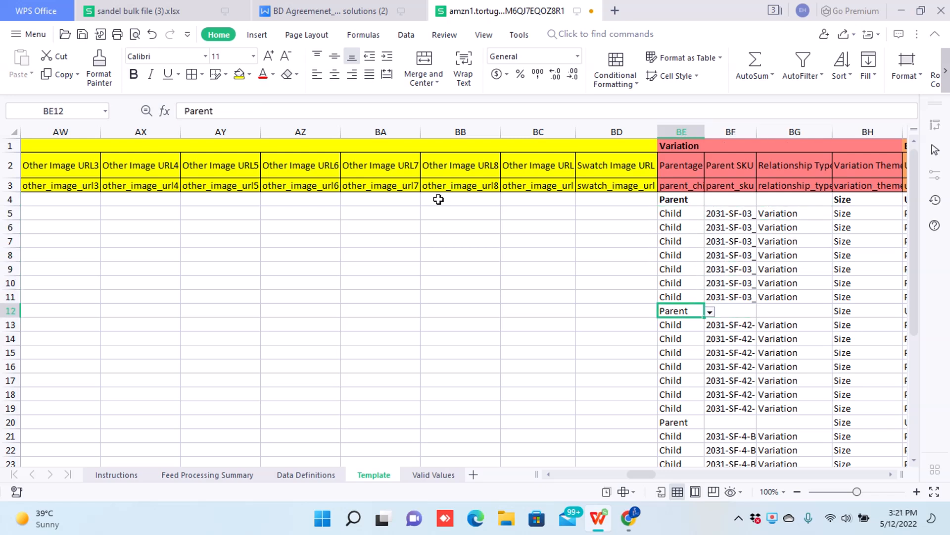
Step: Review the second group's Parent SKU entries and the third group's first child Parentage and Parent SKU
{"action": "key", "text": "Down"}
{"action": "key", "text": "Right"}
{"action": "key", "text": "Down"}
{"action": "key", "text": "Down"}
{"action": "key", "text": "Down"}
{"action": "key", "text": "Down"}
{"action": "key", "text": "Down"}
{"action": "key", "text": "Down"}
{"action": "key", "text": "Down"}
{"action": "key", "text": "Down"}
{"action": "key", "text": "Down"}
{"action": "key", "text": "Down"}
{"action": "key", "text": "Up"}
{"action": "key", "text": "Up"}
{"action": "key", "text": "Left"}
{"action": "key", "text": "Up"}
{"action": "key", "text": "Down"}
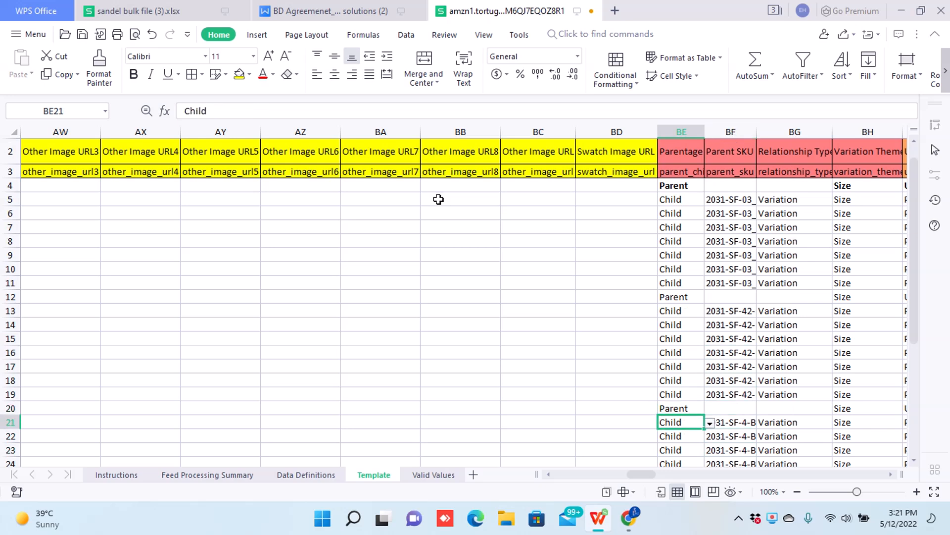
{"action": "key", "text": "Right"}
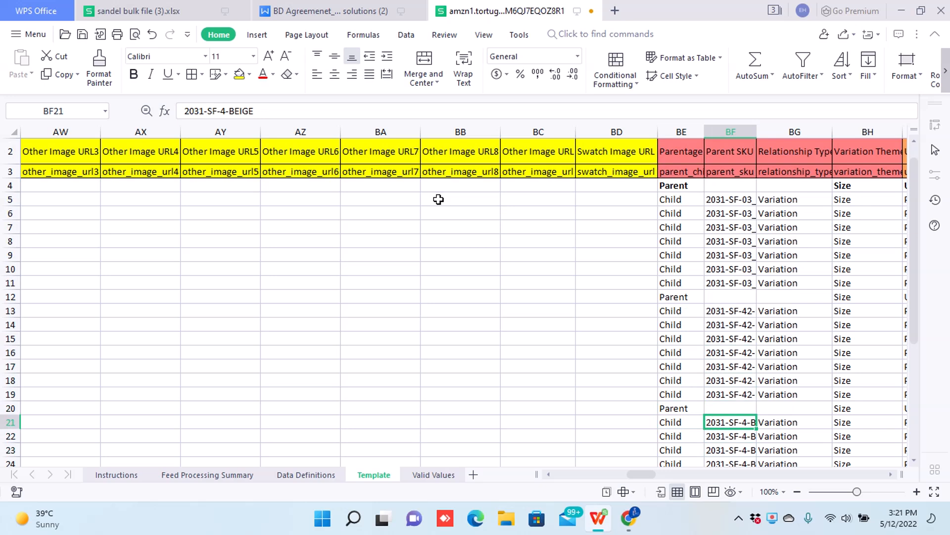
Step: Examine the Parent SKU entries through the third group's child rows, then go back up to row 21
{"action": "key", "text": "Down"}
{"action": "key", "text": "Down"}
{"action": "key", "text": "Down"}
{"action": "key", "text": "Down"}
{"action": "key", "text": "Down"}
{"action": "key", "text": "Down"}
{"action": "key", "text": "Down"}
{"action": "key", "text": "Up"}
{"action": "key", "text": "Up"}
{"action": "key", "text": "Up"}
{"action": "key", "text": "Up"}
{"action": "key", "text": "Up"}
{"action": "key", "text": "Up"}
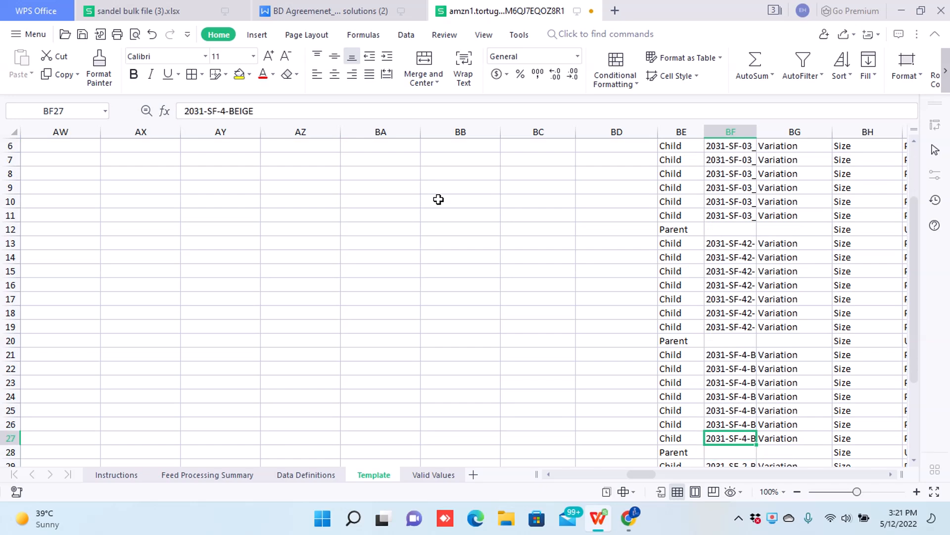
Step: Return to the first group and list the Relationship Type options for the child in row 5
{"action": "key", "text": "ctrl+Up"}
{"action": "key", "text": "ctrl+Up"}
{"action": "key", "text": "ctrl+Up"}
{"action": "key", "text": "ctrl+Up"}
{"action": "key", "text": "ctrl+Up"}
{"action": "key", "text": "ctrl+Up"}
{"action": "key", "text": "ctrl+Up"}
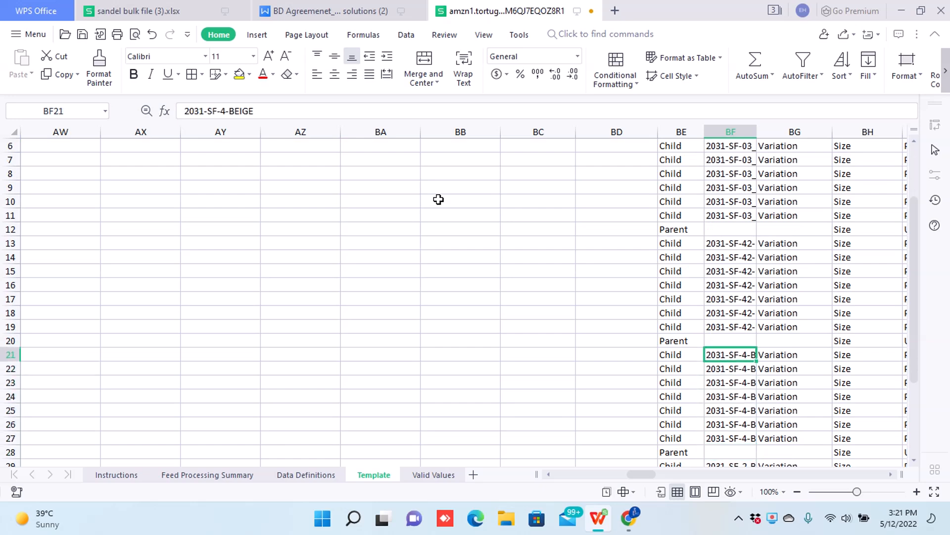
{"action": "key", "text": "Down"}
{"action": "key", "text": "Down"}
{"action": "key", "text": "Down"}
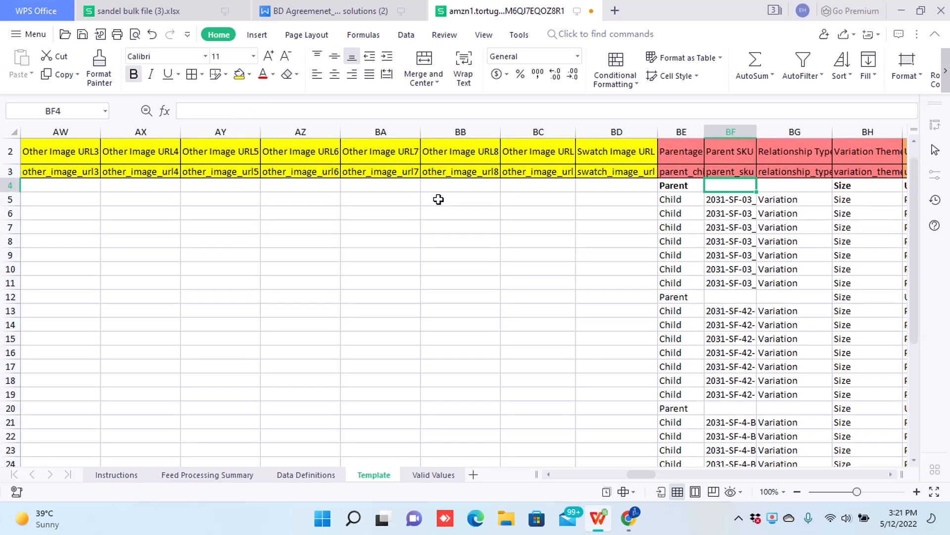
{"action": "key", "text": "Right"}
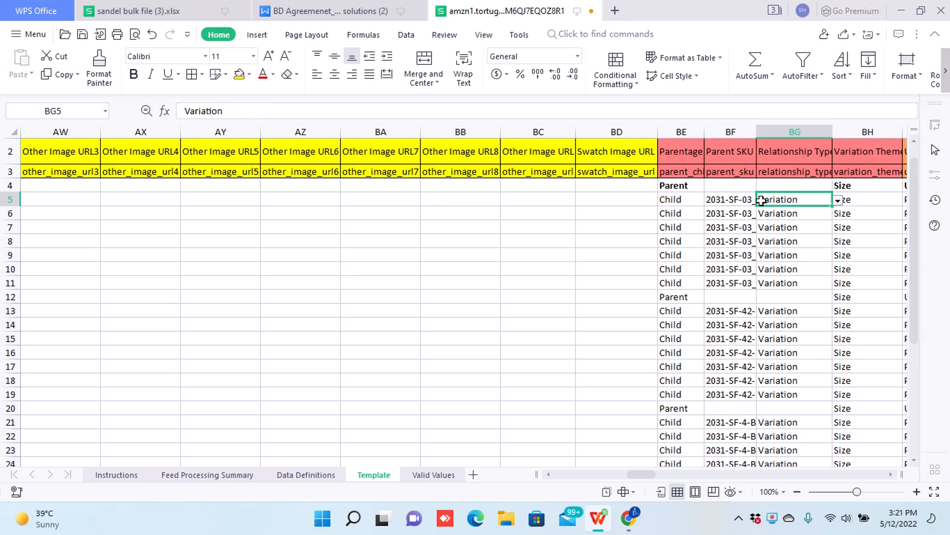
{"action": "left_click", "coordinate": [837, 200]}
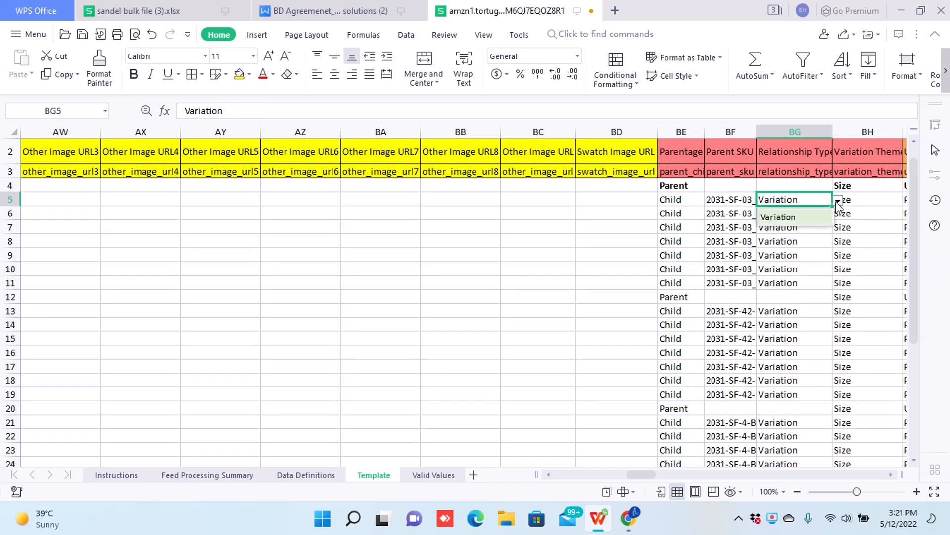
Step: View the Variation Theme options for the first parent in row 4 and compare the theme with its first child
{"action": "left_click", "coordinate": [852, 199]}
{"action": "key", "text": "Right"}
{"action": "key", "text": "Right"}
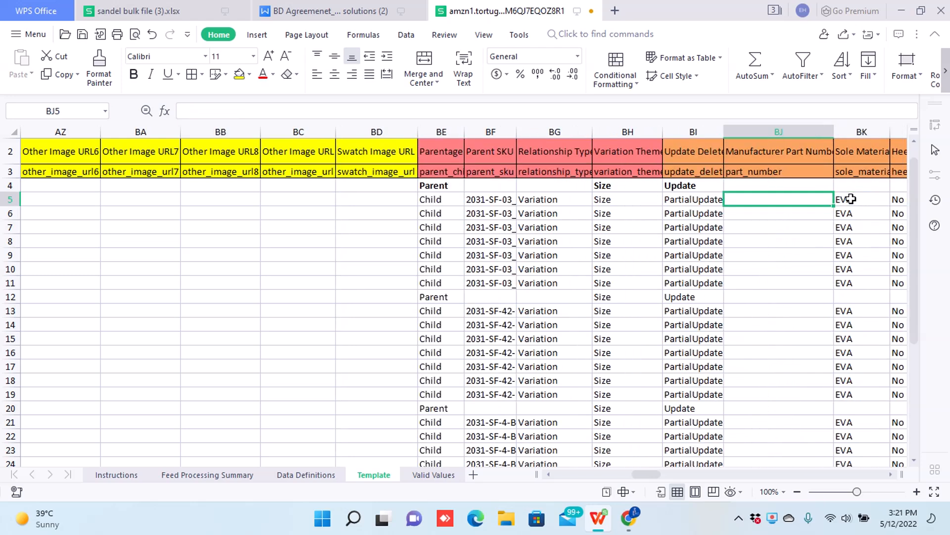
{"action": "key", "text": "Left"}
{"action": "key", "text": "Left"}
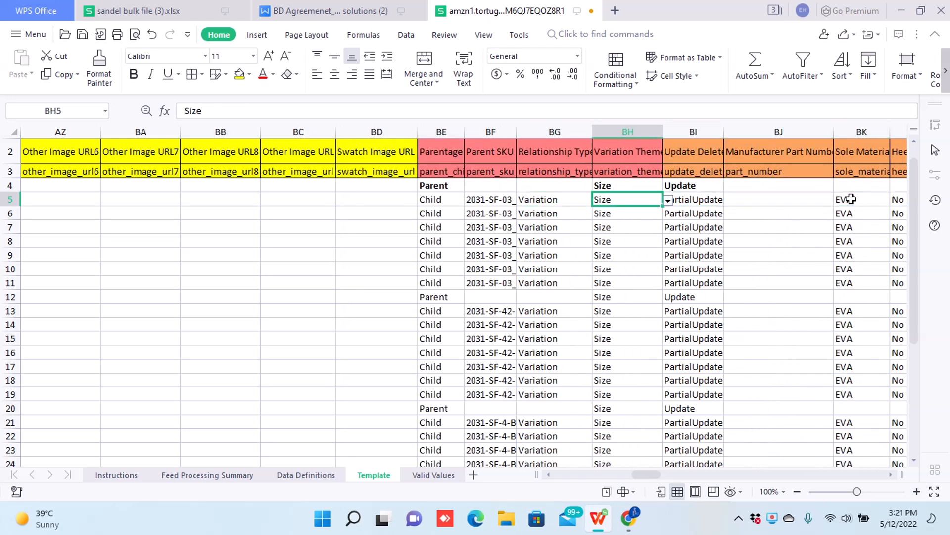
{"action": "left_click", "coordinate": [618, 185]}
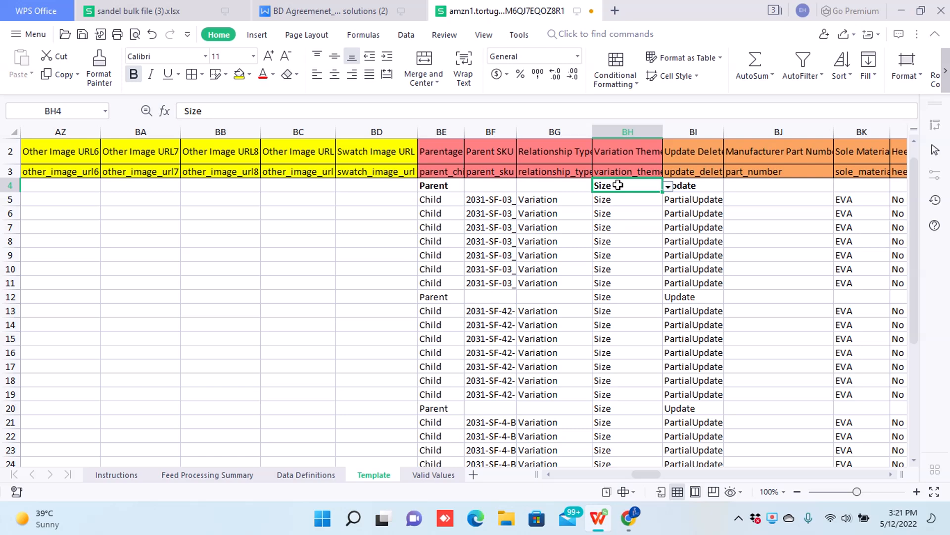
{"action": "left_click", "coordinate": [669, 186]}
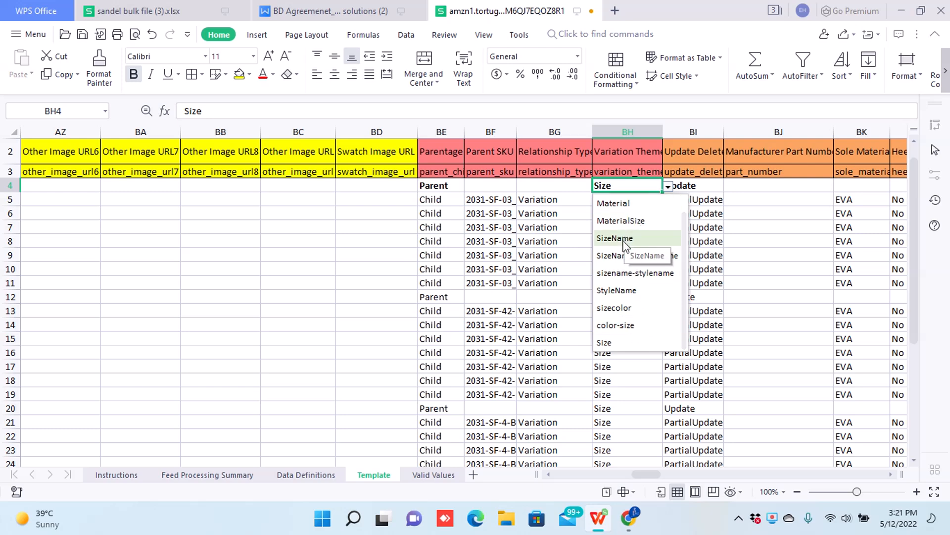
{"action": "left_click", "coordinate": [738, 254]}
{"action": "left_click", "coordinate": [615, 191]}
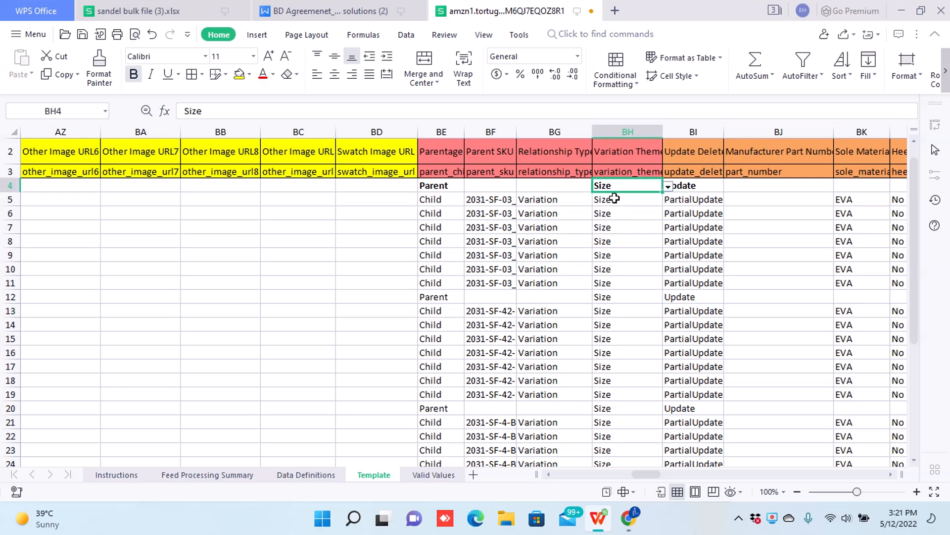
{"action": "left_click", "coordinate": [615, 201]}
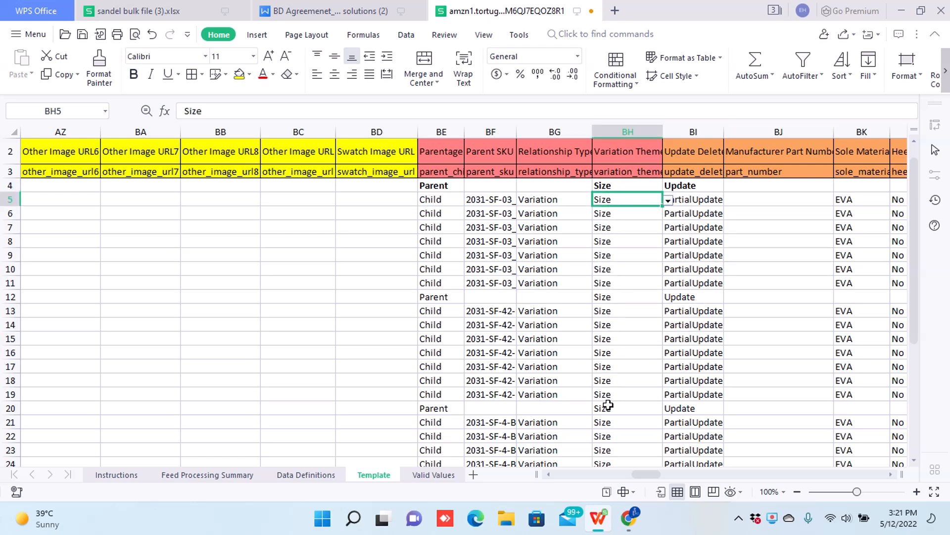
Step: Check the Update Delete options for the first parent in row 4 and compare the entries in its child rows
{"action": "left_click", "coordinate": [683, 186]}
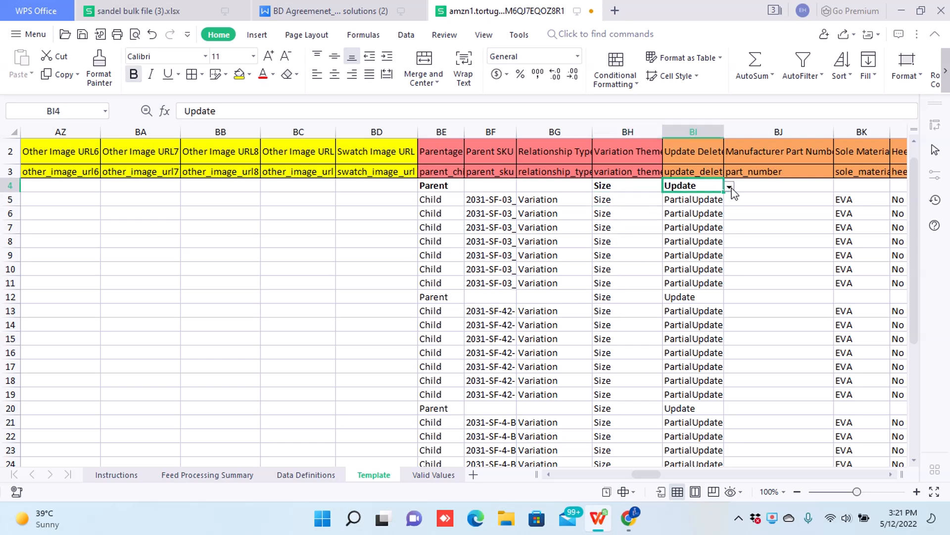
{"action": "left_click", "coordinate": [730, 187]}
{"action": "left_click", "coordinate": [749, 190]}
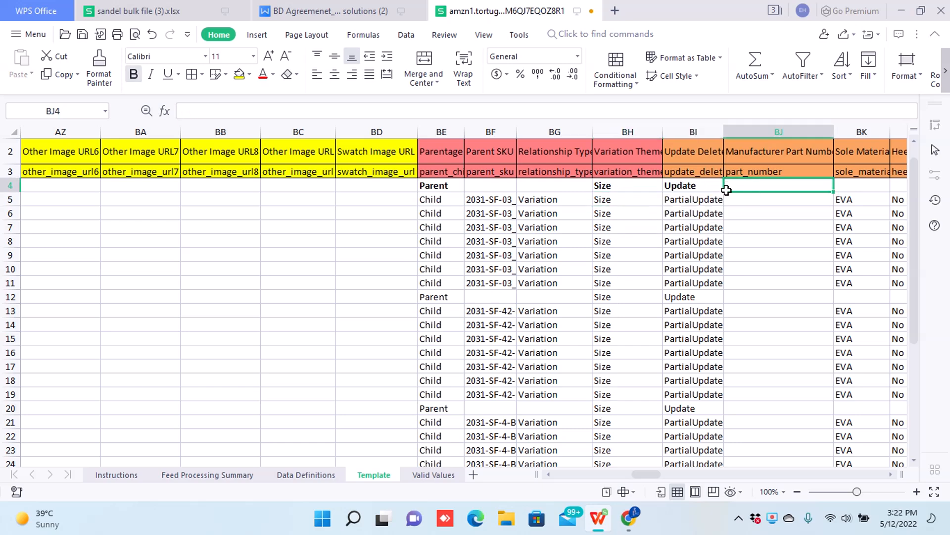
{"action": "left_click", "coordinate": [683, 187]}
{"action": "key", "text": "Down"}
{"action": "key", "text": "Down"}
{"action": "key", "text": "Down"}
{"action": "key", "text": "Down"}
{"action": "key", "text": "Down"}
{"action": "key", "text": "Up"}
{"action": "key", "text": "Up"}
{"action": "key", "text": "Up"}
{"action": "key", "text": "Up"}
{"action": "key", "text": "Up"}
{"action": "key", "text": "Down"}
{"action": "key", "text": "Down"}
Step: Review the Manufacturer Part Number, Sole Material and Heel Type fields of the first child row
{"action": "key", "text": "Right"}
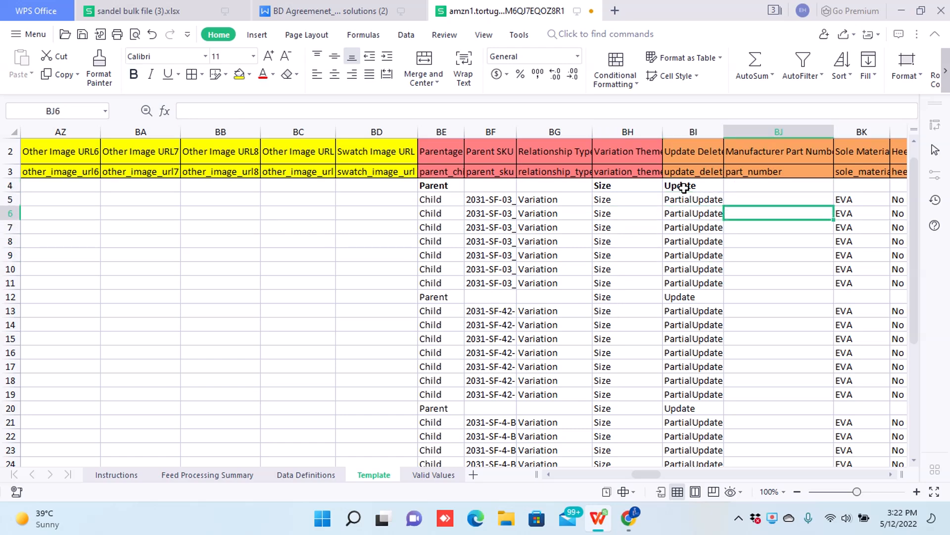
{"action": "key", "text": "Right"}
{"action": "key", "text": "Up"}
{"action": "key", "text": "Right"}
{"action": "key", "text": "Left"}
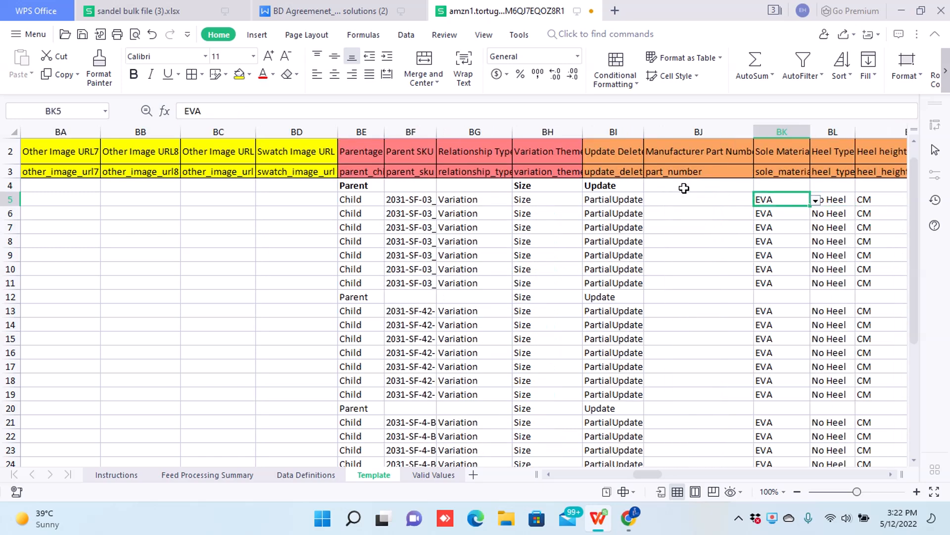
{"action": "key", "text": "Right"}
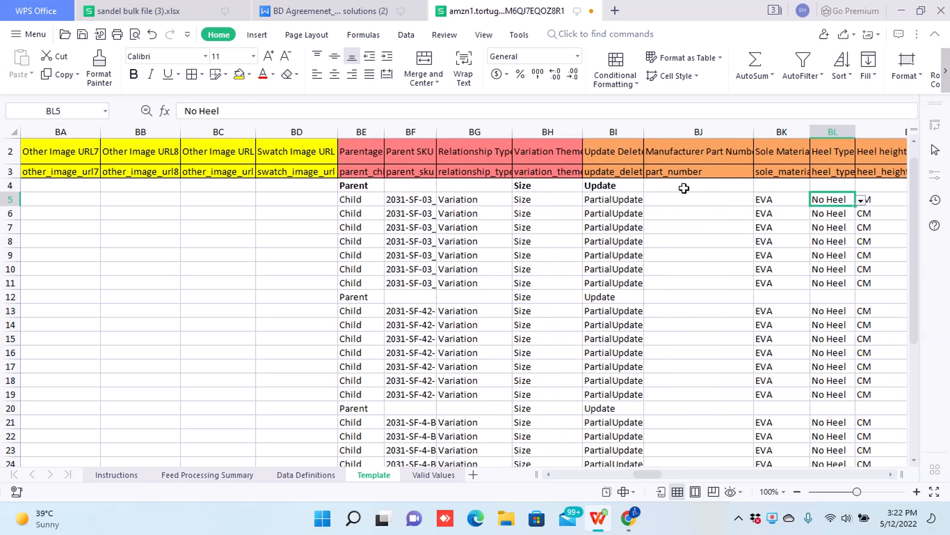
{"action": "key", "text": "Right"}
{"action": "key", "text": "Left"}
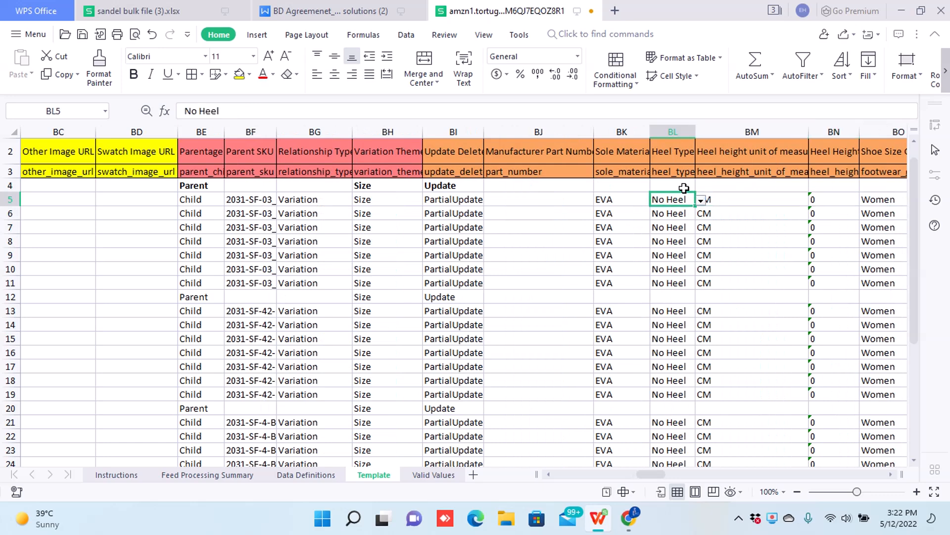
Step: Review the heel height unit of measure in row 5 and the Heel Height entries down the first group's child rows
{"action": "key", "text": "Right"}
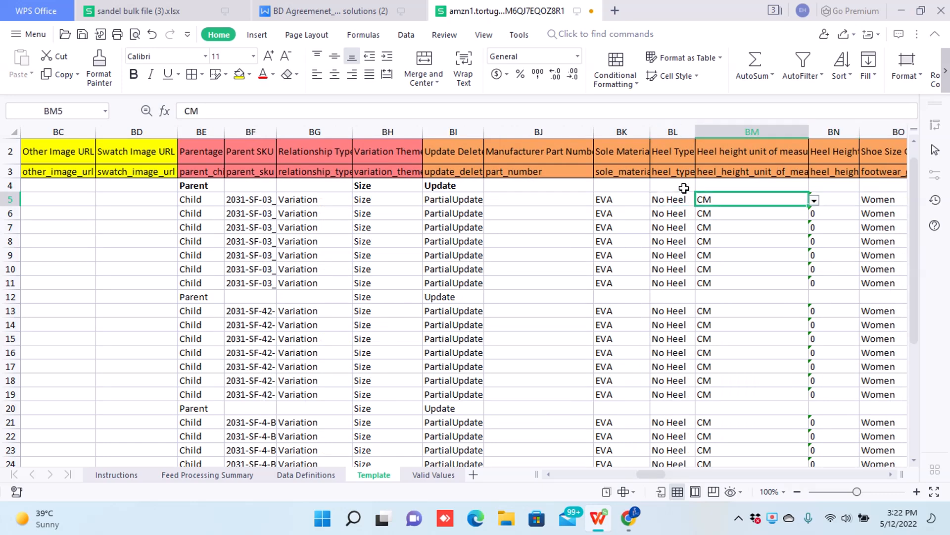
{"action": "key", "text": "Right"}
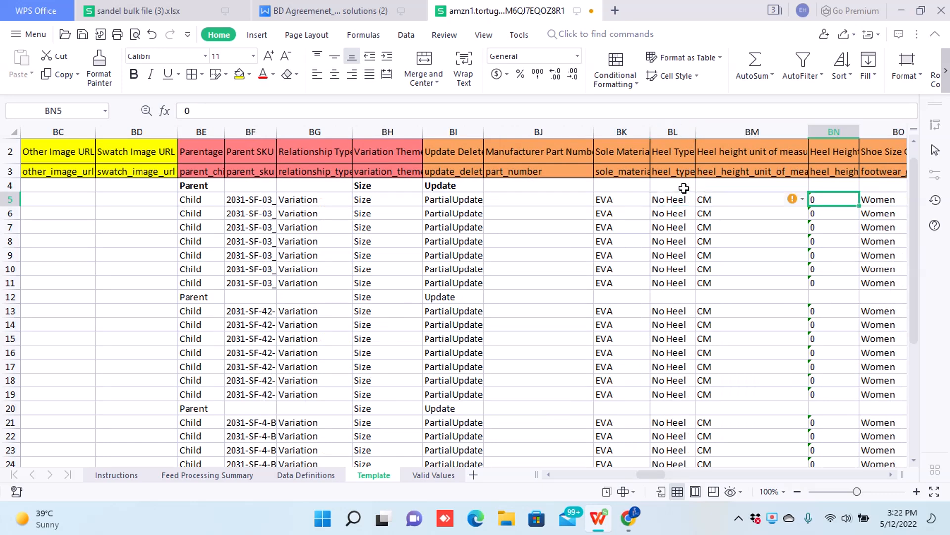
{"action": "key", "text": "Right"}
{"action": "key", "text": "Left"}
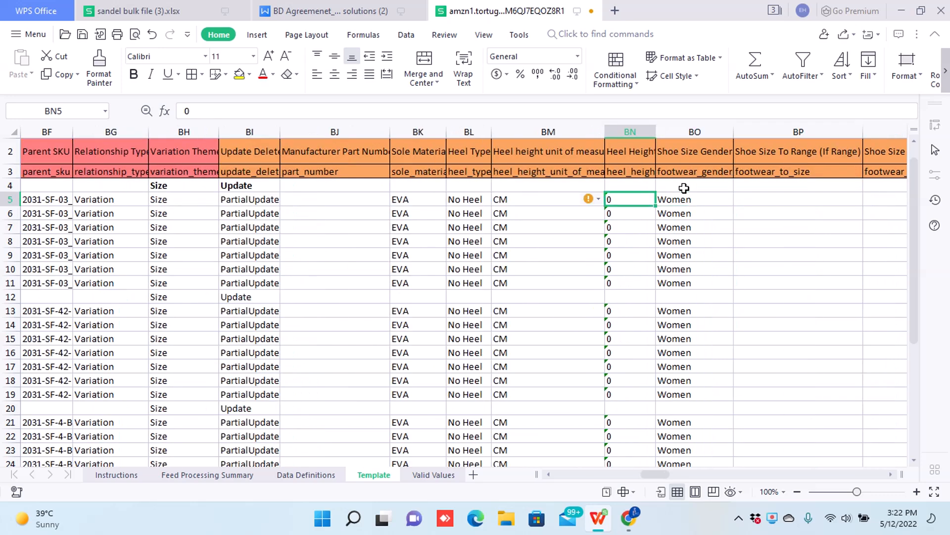
{"action": "key", "text": "Down"}
{"action": "key", "text": "Down"}
{"action": "key", "text": "Down"}
{"action": "key", "text": "Down"}
{"action": "key", "text": "Down"}
{"action": "key", "text": "Up"}
{"action": "key", "text": "Up"}
{"action": "key", "text": "Up"}
{"action": "key", "text": "Up"}
{"action": "key", "text": "Up"}
Step: Look through the shoe size columns of row 5, from Shoe Size Gender to Shoe Size (If Unisex)
{"action": "key", "text": "Right"}
{"action": "key", "text": "Right"}
{"action": "key", "text": "Right"}
{"action": "key", "text": "Right"}
{"action": "key", "text": "Right"}
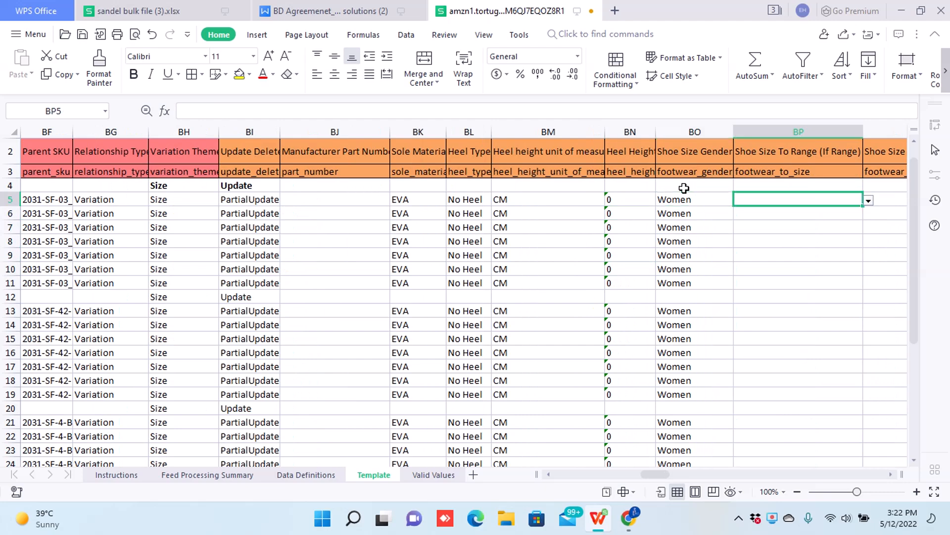
{"action": "key", "text": "Right"}
{"action": "key", "text": "Right"}
{"action": "key", "text": "Left"}
{"action": "key", "text": "Left"}
{"action": "key", "text": "Left"}
{"action": "key", "text": "Left"}
{"action": "key", "text": "Left"}
{"action": "key", "text": "Right"}
{"action": "key", "text": "Right"}
{"action": "key", "text": "Right"}
{"action": "key", "text": "Right"}
{"action": "key", "text": "Right"}
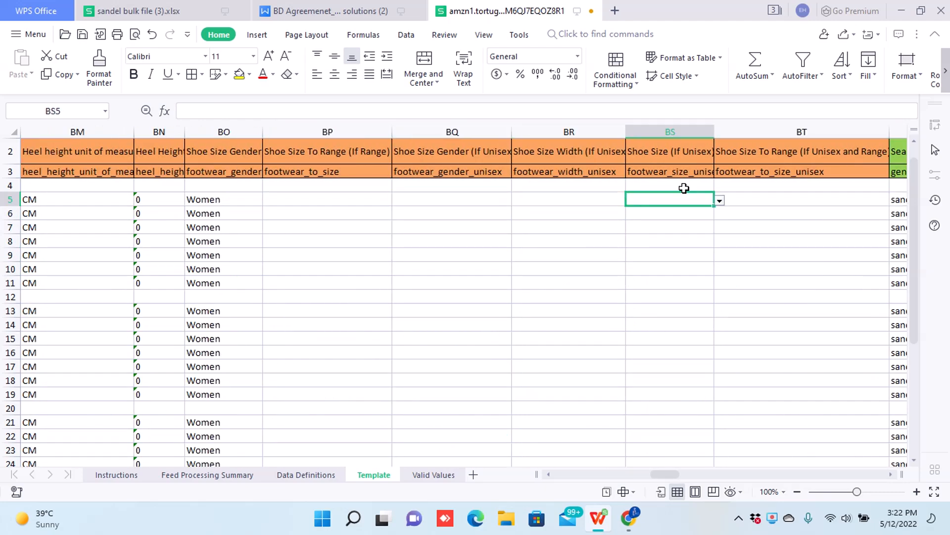
Step: Read the guidance on the Search Terms field (generic_keywords), then go to its entry in row 5
{"action": "key", "text": "Right"}
{"action": "key", "text": "Right"}
{"action": "key", "text": "Right"}
{"action": "key", "text": "Right"}
{"action": "key", "text": "Right"}
{"action": "key", "text": "Right"}
{"action": "key", "text": "Left"}
{"action": "key", "text": "Left"}
{"action": "key", "text": "Left"}
{"action": "key", "text": "Left"}
{"action": "key", "text": "Left"}
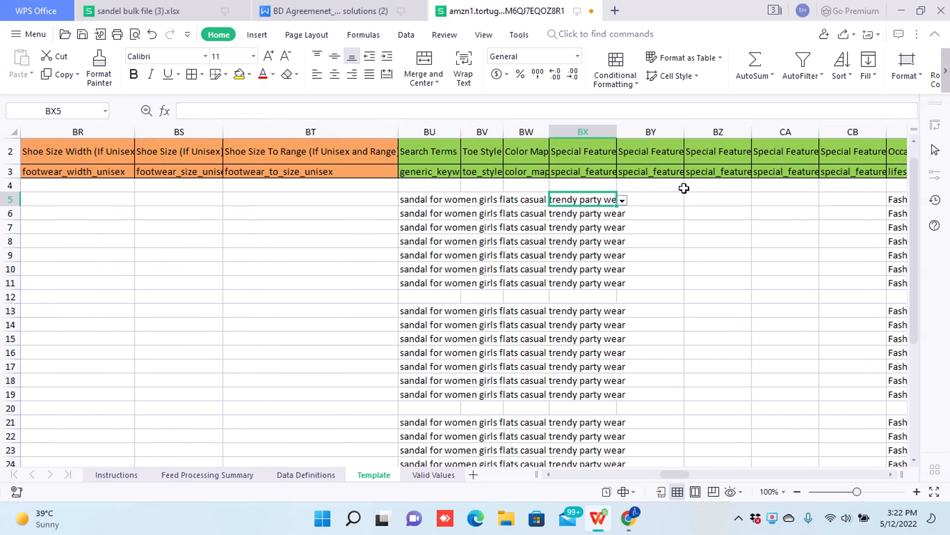
{"action": "key", "text": "Left"}
{"action": "key", "text": "Up"}
{"action": "key", "text": "Up"}
{"action": "key", "text": "Up"}
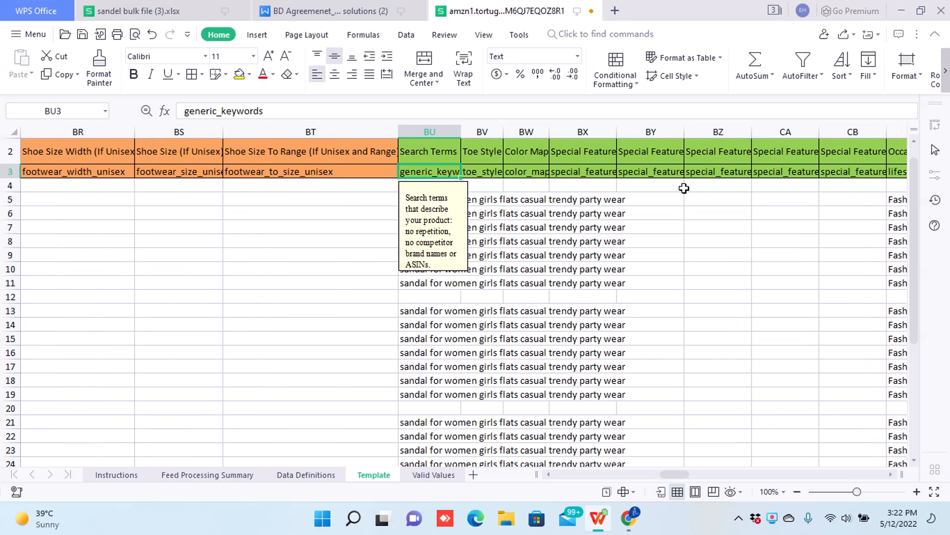
{"action": "key", "text": "Down"}
{"action": "key", "text": "Down"}
{"action": "key", "text": "Down"}
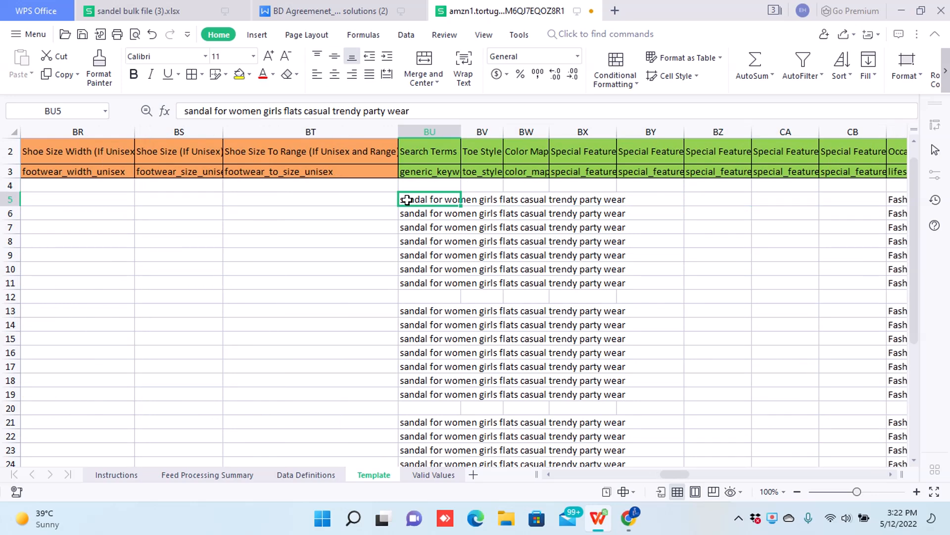
Step: Read the full Search Terms text in row 5 and compare it with the entries in the child rows below
{"action": "left_click_drag", "start_coordinate": [186, 111], "coordinate": [422, 112]}
{"action": "left_click", "coordinate": [438, 114]}
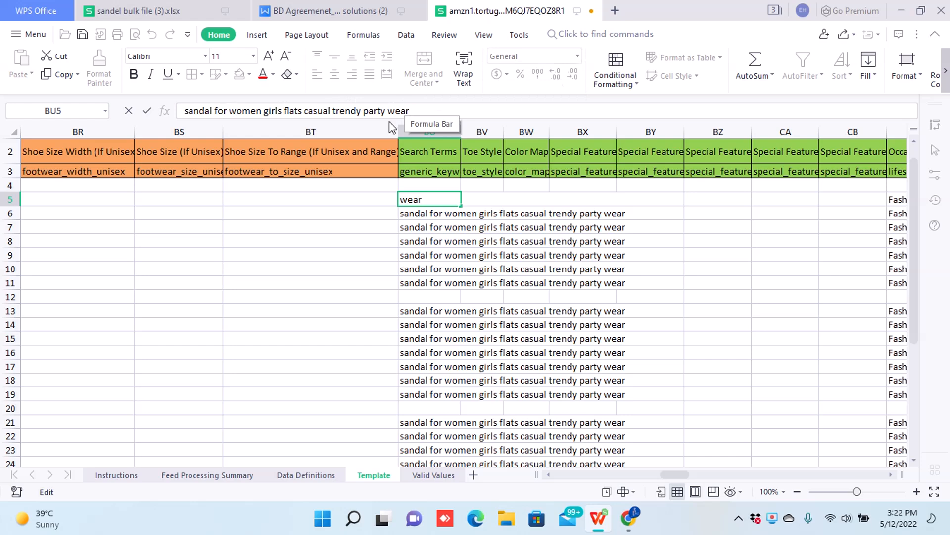
{"action": "left_click", "coordinate": [335, 243]}
{"action": "left_click", "coordinate": [428, 199]}
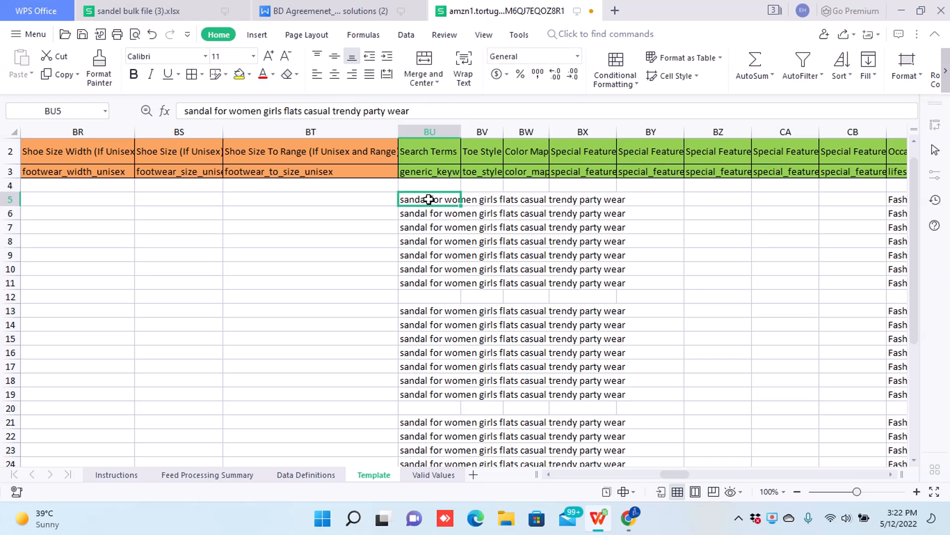
{"action": "key", "text": "Up"}
{"action": "key", "text": "Up"}
{"action": "key", "text": "Down"}
{"action": "key", "text": "Down"}
{"action": "key", "text": "Down"}
{"action": "key", "text": "Down"}
{"action": "key", "text": "Down"}
{"action": "key", "text": "Down"}
{"action": "key", "text": "Up"}
{"action": "key", "text": "Up"}
{"action": "key", "text": "Up"}
{"action": "key", "text": "Up"}
Step: Look across the Toe Style, Color Map and Special Feature columns and check the Occasion Lifestyle entry in row 5
{"action": "key", "text": "Right"}
{"action": "key", "text": "Right"}
{"action": "key", "text": "Right"}
{"action": "key", "text": "Right"}
{"action": "key", "text": "Right"}
{"action": "key", "text": "Right"}
{"action": "key", "text": "Left"}
{"action": "key", "text": "Left"}
{"action": "key", "text": "Up"}
{"action": "key", "text": "Up"}
{"action": "key", "text": "Up"}
{"action": "key", "text": "Right"}
{"action": "key", "text": "Right"}
{"action": "key", "text": "Right"}
{"action": "key", "text": "Right"}
{"action": "key", "text": "Right"}
{"action": "key", "text": "Right"}
{"action": "key", "text": "Right"}
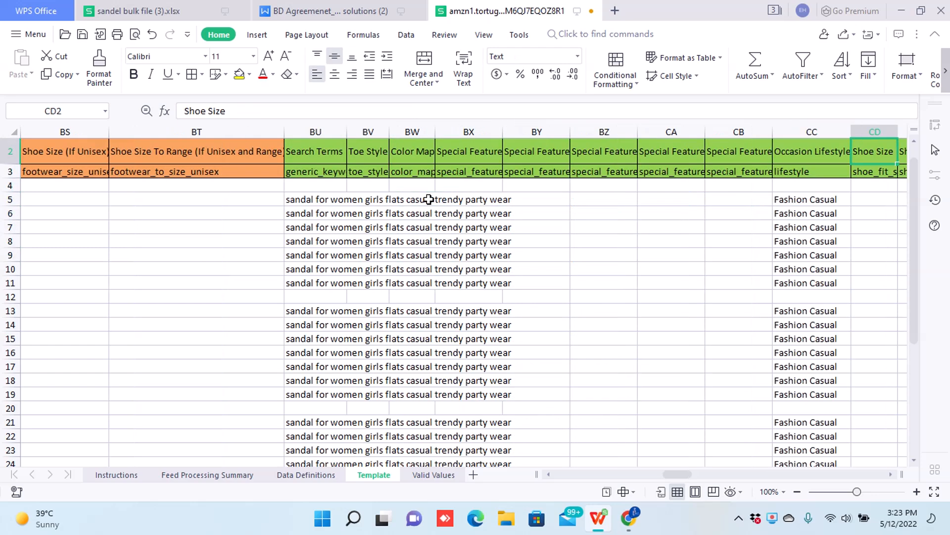
{"action": "key", "text": "Left"}
{"action": "key", "text": "Left"}
{"action": "key", "text": "Left"}
{"action": "key", "text": "Down"}
{"action": "key", "text": "Down"}
{"action": "key", "text": "Down"}
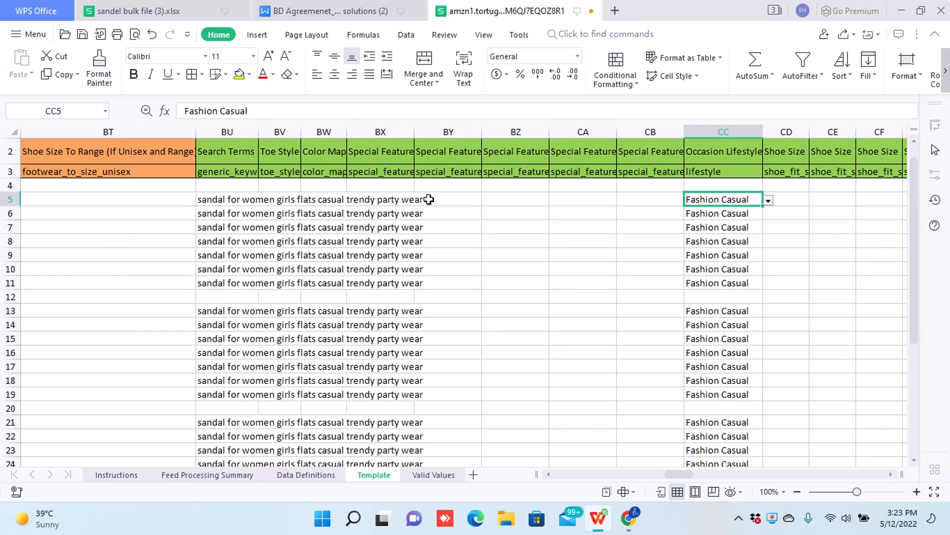
Step: Look through row 5 from the additional Shoe Size columns past Subject Character and Pattern to the importer field
{"action": "key", "text": "Right"}
{"action": "key", "text": "Right"}
{"action": "key", "text": "Right"}
{"action": "key", "text": "Right"}
{"action": "key", "text": "Right"}
{"action": "key", "text": "Right"}
{"action": "key", "text": "Right"}
{"action": "key", "text": "Right"}
{"action": "key", "text": "Right"}
{"action": "key", "text": "Right"}
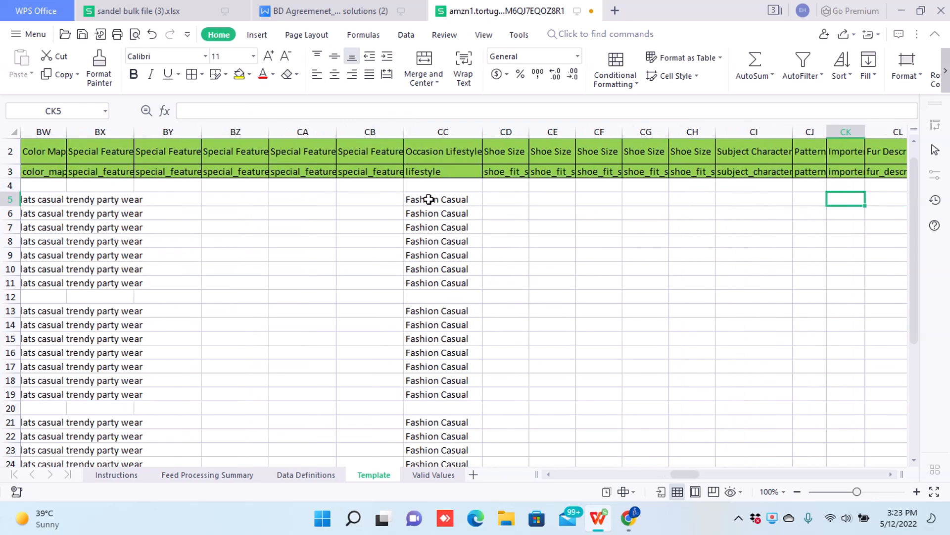
Step: Look through row 5 from Fur Description and Lining Description past Shoe Size Type, Strap Type and Shoe Width to Package Height
{"action": "key", "text": "Right"}
{"action": "key", "text": "Right"}
{"action": "key", "text": "Right"}
{"action": "key", "text": "Right"}
{"action": "key", "text": "Right"}
{"action": "key", "text": "Right"}
{"action": "key", "text": "Right"}
{"action": "key", "text": "Right"}
{"action": "key", "text": "Right"}
{"action": "key", "text": "Right"}
{"action": "key", "text": "Right"}
{"action": "key", "text": "Right"}
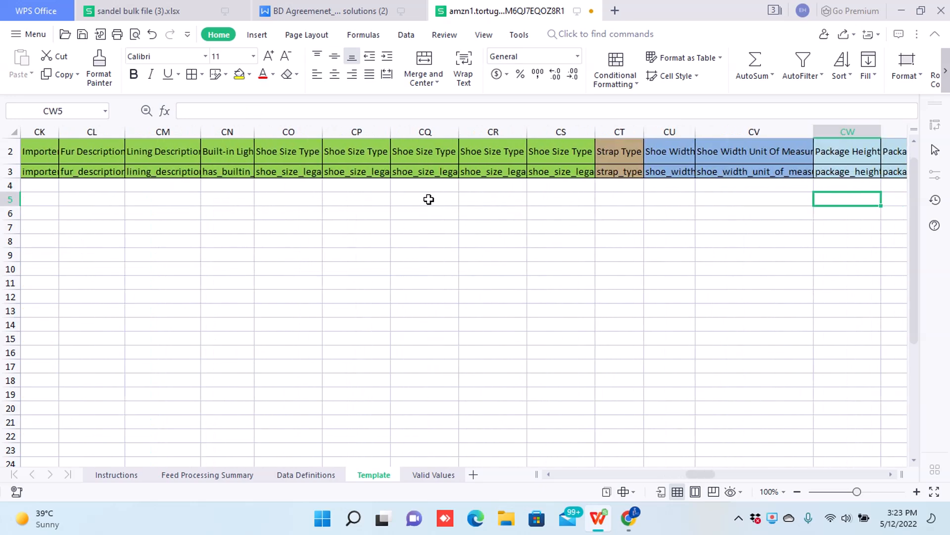
{"action": "key", "text": "Right"}
{"action": "key", "text": "Right"}
{"action": "key", "text": "Right"}
{"action": "key", "text": "Left"}
{"action": "key", "text": "Left"}
{"action": "key", "text": "Left"}
{"action": "key", "text": "Left"}
{"action": "key", "text": "Left"}
{"action": "key", "text": "Left"}
{"action": "key", "text": "Left"}
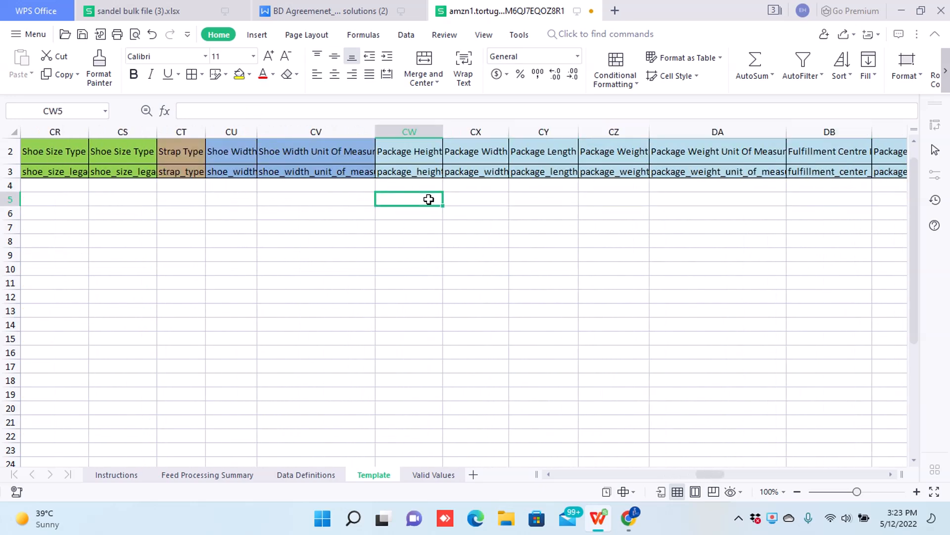
Step: Look across the row 2 headers from Shoe Width Unit Of Measure through the package dimension and fulfillment fields to Item Weight
{"action": "key", "text": "Up"}
{"action": "key", "text": "Up"}
{"action": "key", "text": "Up"}
{"action": "key", "text": "Right"}
{"action": "key", "text": "Right"}
{"action": "key", "text": "Right"}
{"action": "key", "text": "Right"}
{"action": "key", "text": "Right"}
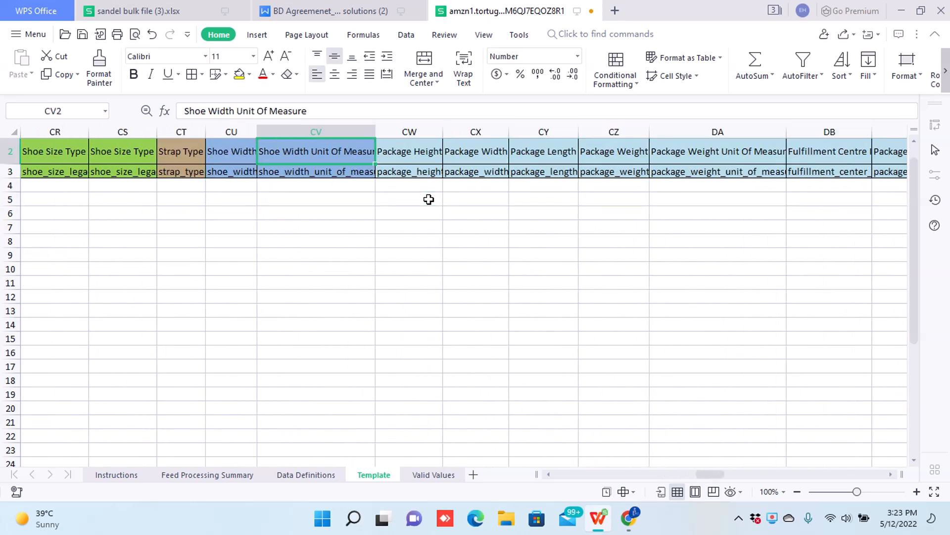
{"action": "key", "text": "Right"}
{"action": "key", "text": "Right"}
{"action": "key", "text": "Right"}
{"action": "key", "text": "Right"}
{"action": "key", "text": "Right"}
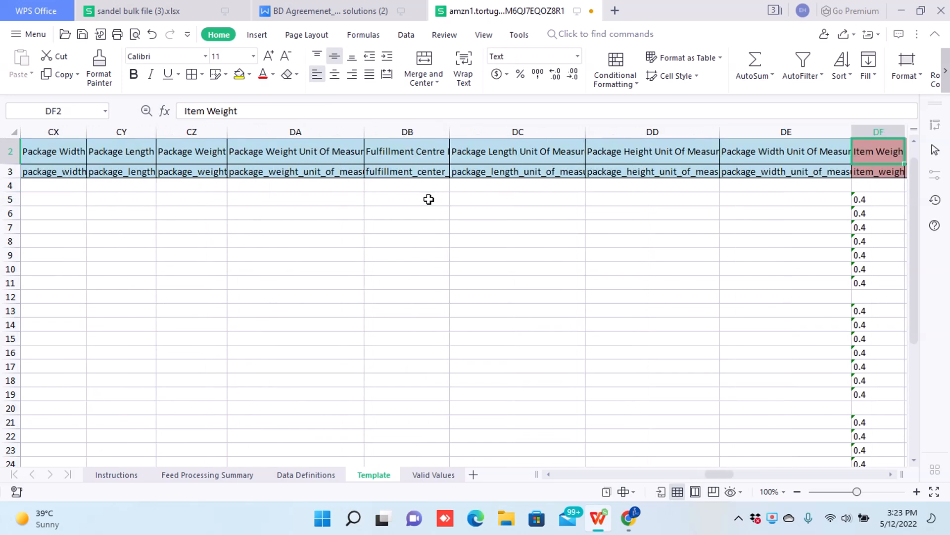
Step: Check the Item Weight entry in row 5 and view the options for its unit of measure
{"action": "key", "text": "Left"}
{"action": "key", "text": "Left"}
{"action": "key", "text": "Down"}
{"action": "key", "text": "Down"}
{"action": "key", "text": "Down"}
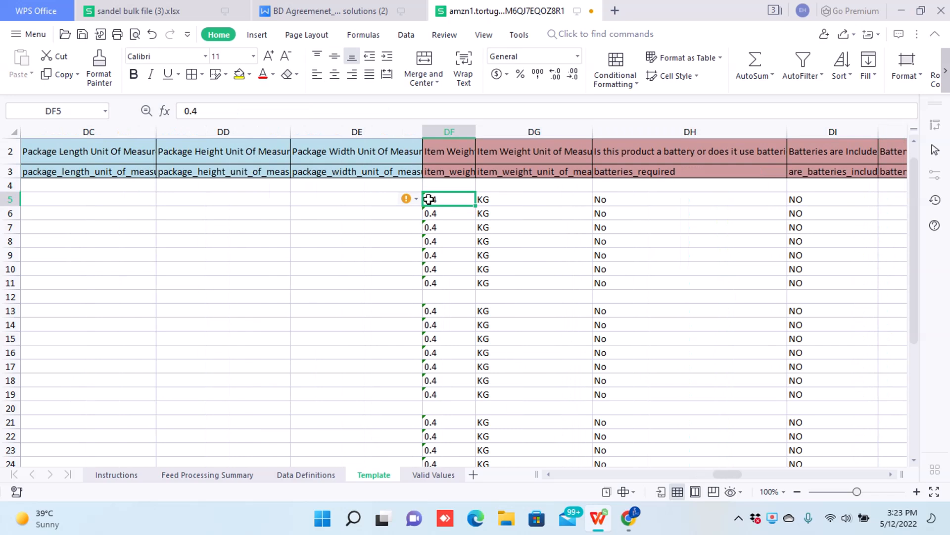
{"action": "left_click", "coordinate": [520, 200]}
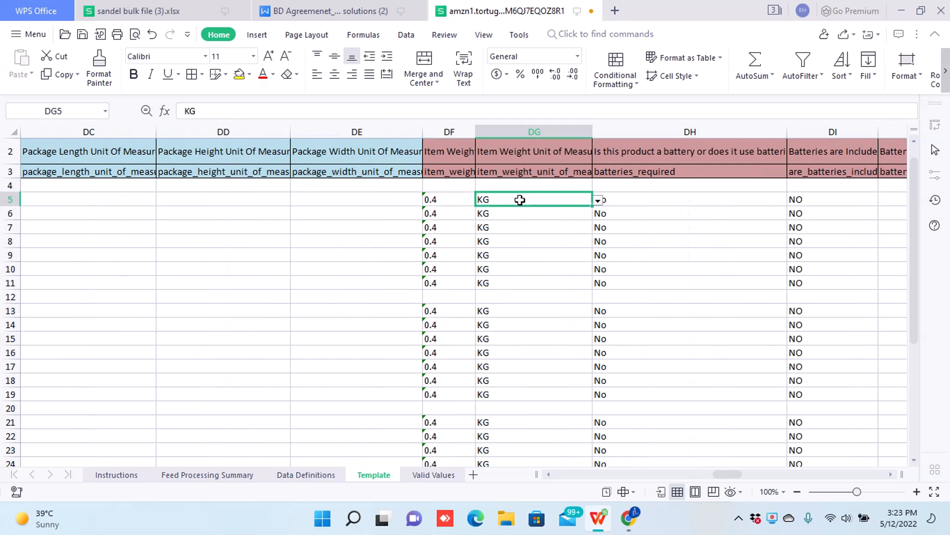
{"action": "left_click", "coordinate": [598, 200]}
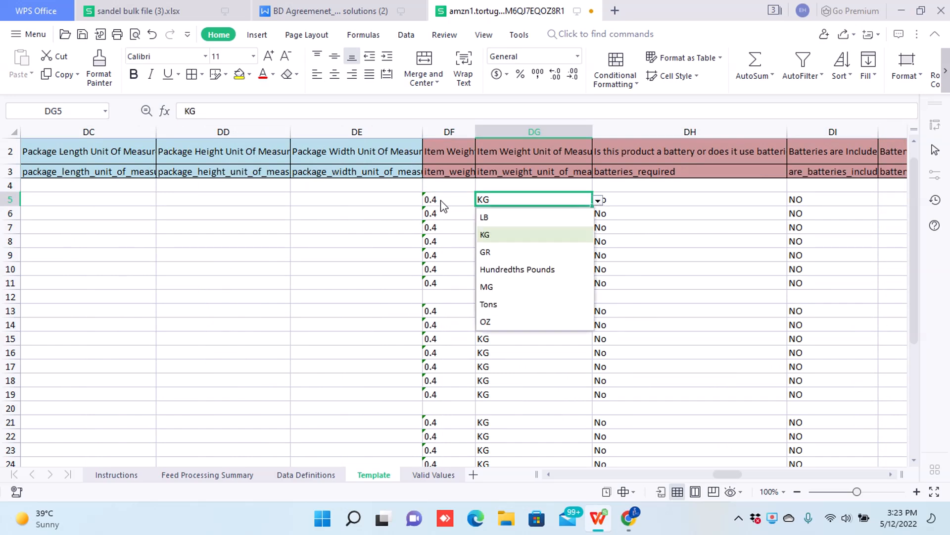
Step: Check the row 5 battery entries, from whether the product uses batteries to the battery composition and type/size fields
{"action": "left_click", "coordinate": [640, 200]}
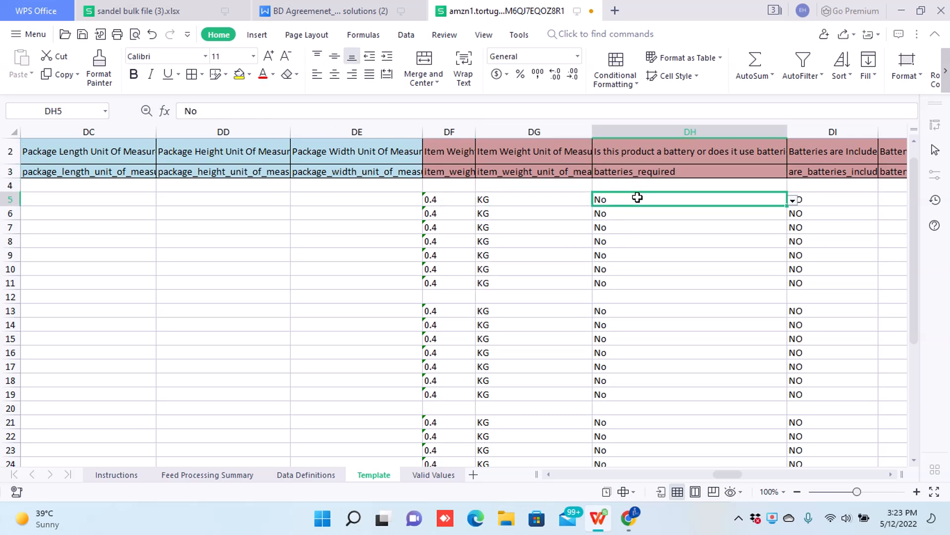
{"action": "key", "text": "Right"}
{"action": "key", "text": "Right"}
{"action": "key", "text": "Right"}
{"action": "key", "text": "Left"}
{"action": "key", "text": "Left"}
{"action": "key", "text": "Right"}
{"action": "key", "text": "Right"}
{"action": "key", "text": "Right"}
{"action": "key", "text": "Right"}
{"action": "key", "text": "Right"}
{"action": "key", "text": "Right"}
{"action": "key", "text": "Right"}
{"action": "key", "text": "Right"}
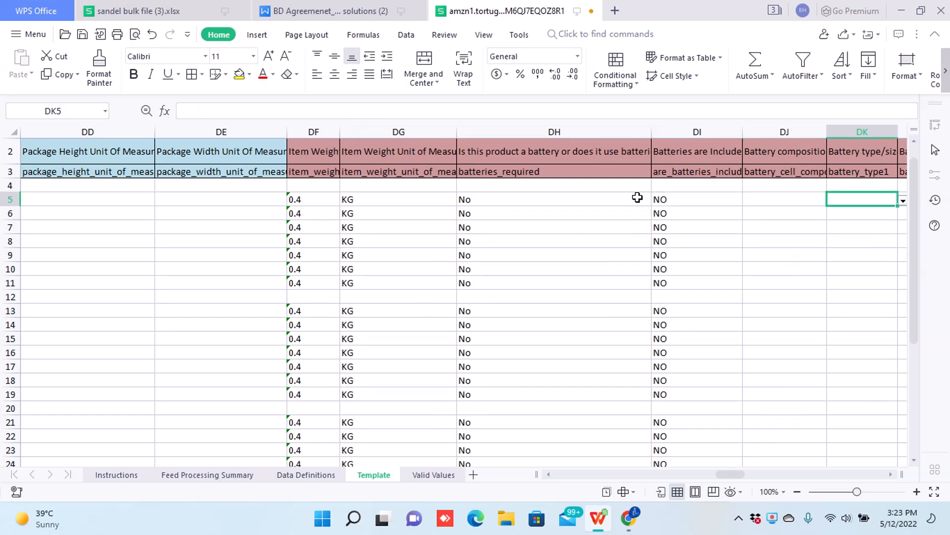
Step: Look through row 5 from the battery weight and lithium battery fields past the dangerous goods regulations to Flash point
{"action": "key", "text": "Right"}
{"action": "key", "text": "Right"}
{"action": "key", "text": "Right"}
{"action": "key", "text": "Right"}
{"action": "key", "text": "Right"}
{"action": "key", "text": "Right"}
{"action": "key", "text": "Right"}
{"action": "key", "text": "Right"}
{"action": "key", "text": "Right"}
{"action": "key", "text": "Right"}
{"action": "key", "text": "Right"}
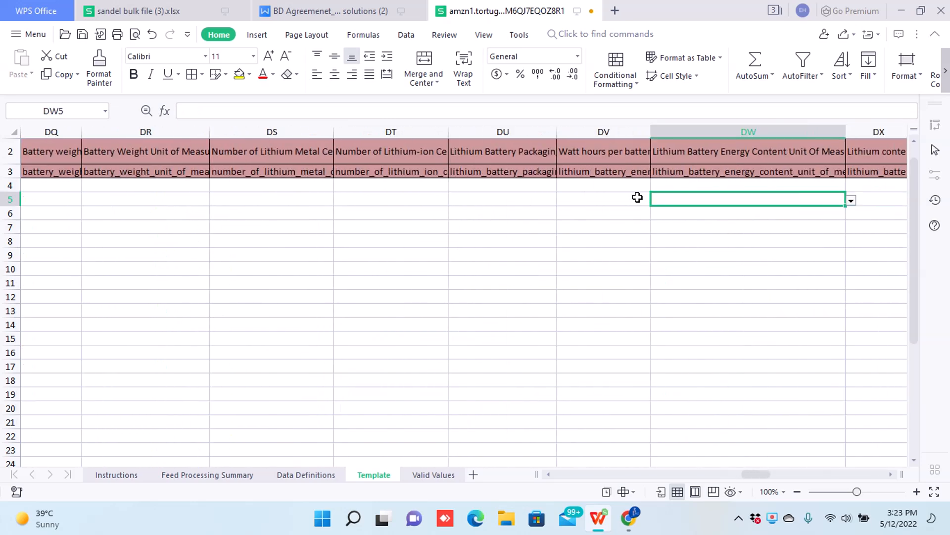
{"action": "key", "text": "Right"}
{"action": "key", "text": "Right"}
{"action": "key", "text": "Right"}
{"action": "key", "text": "Right"}
{"action": "key", "text": "Right"}
{"action": "key", "text": "Right"}
{"action": "key", "text": "Right"}
{"action": "key", "text": "Right"}
{"action": "key", "text": "Right"}
{"action": "key", "text": "Right"}
{"action": "key", "text": "Right"}
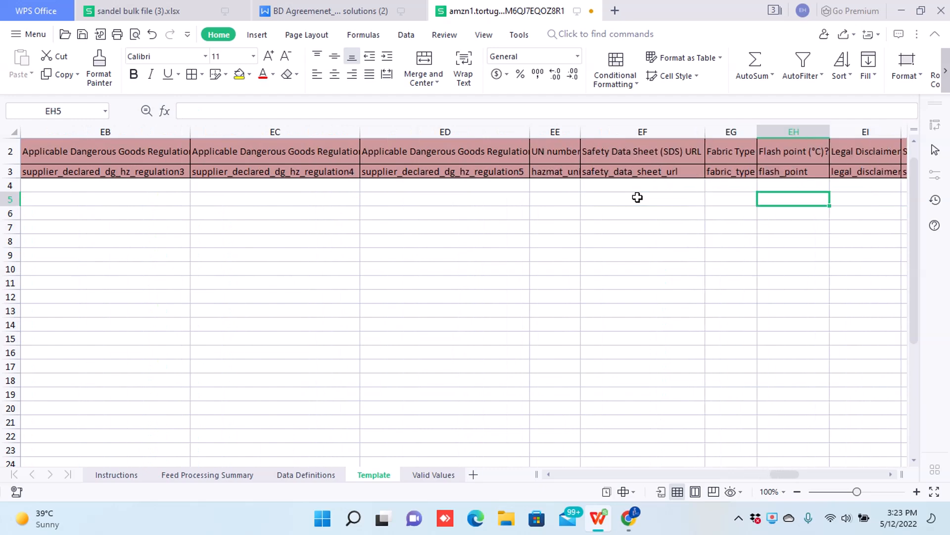
Step: Look through row 5 from Legal Disclaimer past the GHS pictogram fields and check the Max Order Quantity and Condition entries
{"action": "key", "text": "Right"}
{"action": "key", "text": "Right"}
{"action": "key", "text": "Right"}
{"action": "key", "text": "Right"}
{"action": "key", "text": "Right"}
{"action": "key", "text": "Right"}
{"action": "key", "text": "Right"}
{"action": "key", "text": "Right"}
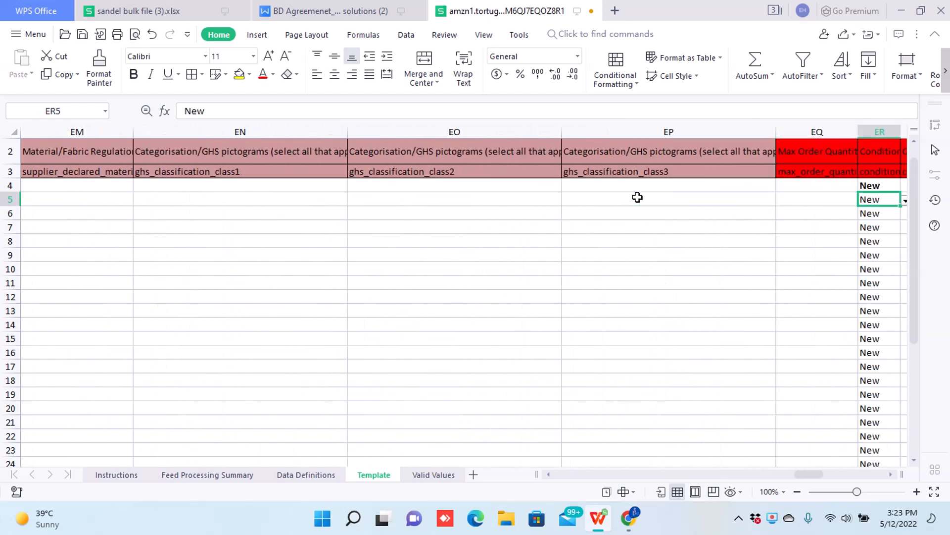
{"action": "key", "text": "Left"}
{"action": "key", "text": "Left"}
{"action": "key", "text": "Left"}
{"action": "key", "text": "Right"}
{"action": "key", "text": "Right"}
{"action": "key", "text": "Right"}
{"action": "key", "text": "Right"}
{"action": "key", "text": "Right"}
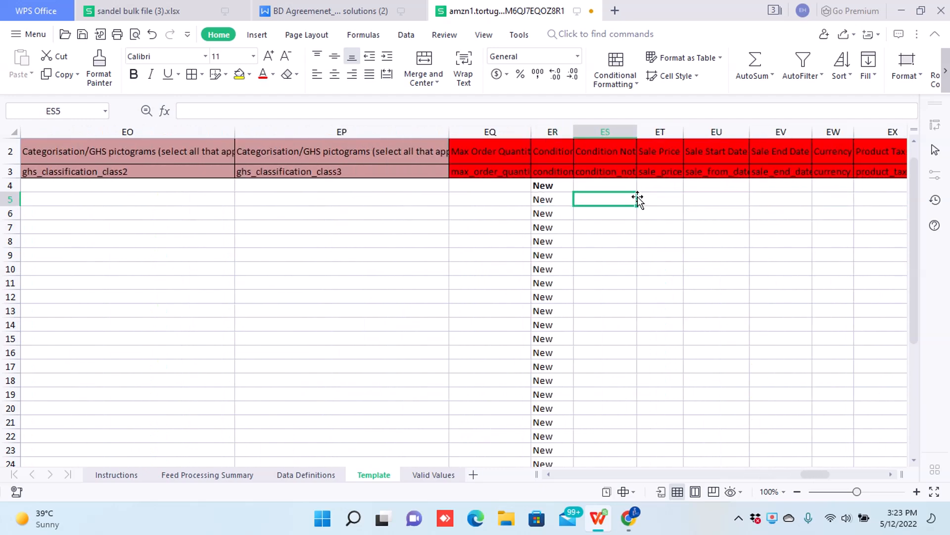
Step: Look through row 5 from Sale Price past the tax and quantity pricing fields to the template's last column, National Stock Number
{"action": "key", "text": "Right"}
{"action": "key", "text": "Right"}
{"action": "key", "text": "Right"}
{"action": "key", "text": "Right"}
{"action": "key", "text": "Right"}
{"action": "key", "text": "Right"}
{"action": "key", "text": "Right"}
{"action": "key", "text": "Right"}
{"action": "key", "text": "Right"}
{"action": "key", "text": "Right"}
{"action": "key", "text": "Right"}
{"action": "key", "text": "Right"}
{"action": "key", "text": "Right"}
{"action": "key", "text": "Right"}
{"action": "key", "text": "Right"}
{"action": "key", "text": "Right"}
{"action": "key", "text": "Right"}
{"action": "key", "text": "Right"}
{"action": "key", "text": "Right"}
{"action": "key", "text": "Right"}
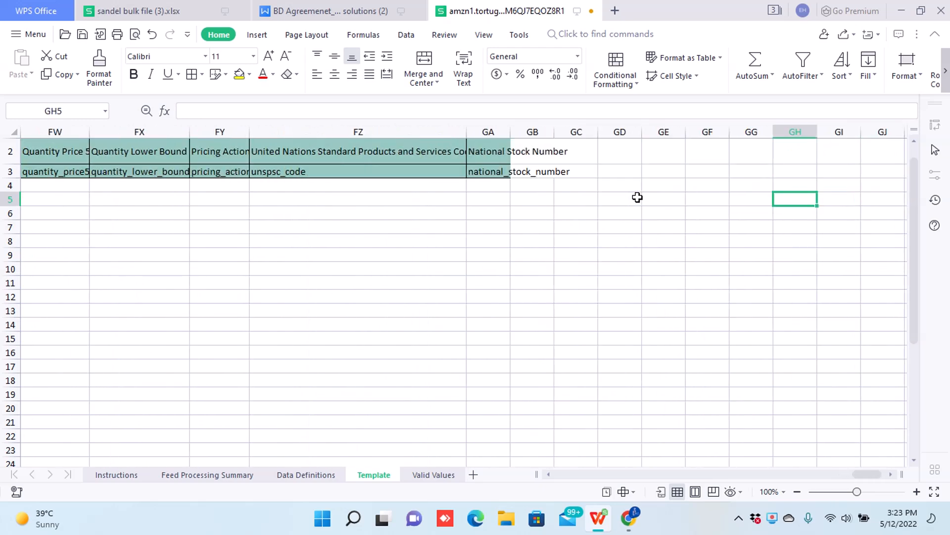
Step: Go back along row 5 from the empty columns past National Stock Number to the template's first column
{"action": "key", "text": "Left"}
{"action": "key", "text": "Left"}
{"action": "key", "text": "Left"}
{"action": "key", "text": "Left"}
{"action": "key", "text": "Left"}
{"action": "key", "text": "Left"}
{"action": "key", "text": "Left"}
{"action": "key", "text": "Left"}
{"action": "key", "text": "Left"}
{"action": "key", "text": "Left"}
{"action": "key", "text": "Left"}
{"action": "key", "text": "Left"}
{"action": "key", "text": "Left"}
{"action": "key", "text": "Left"}
{"action": "key", "text": "Left"}
{"action": "key", "text": "Left"}
{"action": "key", "text": "Left"}
{"action": "key", "text": "Left"}
{"action": "key", "text": "Left"}
{"action": "key", "text": "Left"}
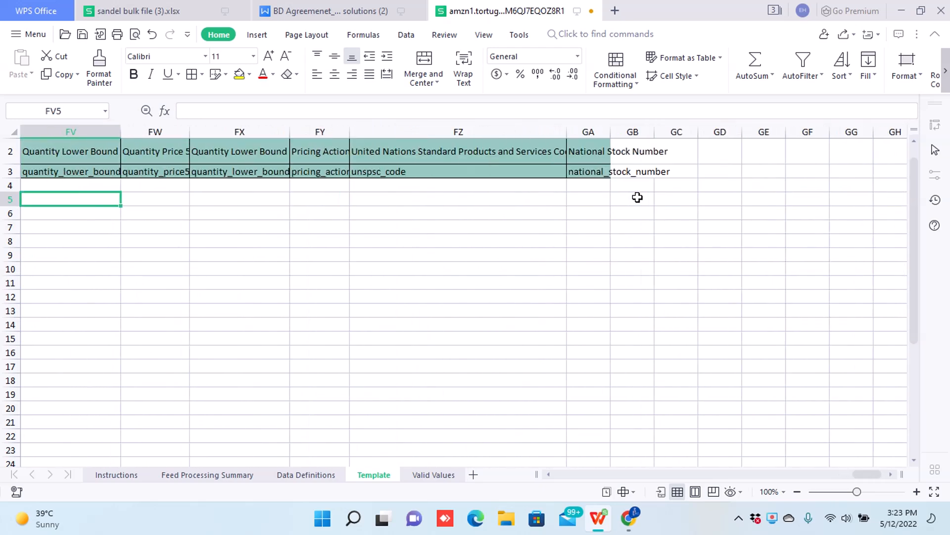
{"action": "key", "text": "Left"}
{"action": "key", "text": "Left"}
{"action": "key", "text": "Left"}
{"action": "key", "text": "Left"}
{"action": "key", "text": "Left"}
{"action": "key", "text": "Left"}
{"action": "key", "text": "Left"}
{"action": "key", "text": "Left"}
{"action": "key", "text": "Left"}
{"action": "key", "text": "Left"}
{"action": "key", "text": "Left"}
{"action": "key", "text": "Left"}
{"action": "key", "text": "Left"}
{"action": "key", "text": "Left"}
{"action": "key", "text": "Left"}
{"action": "key", "text": "Left"}
{"action": "key", "text": "Left"}
{"action": "key", "text": "Left"}
{"action": "key", "text": "Left"}
{"action": "key", "text": "Left"}
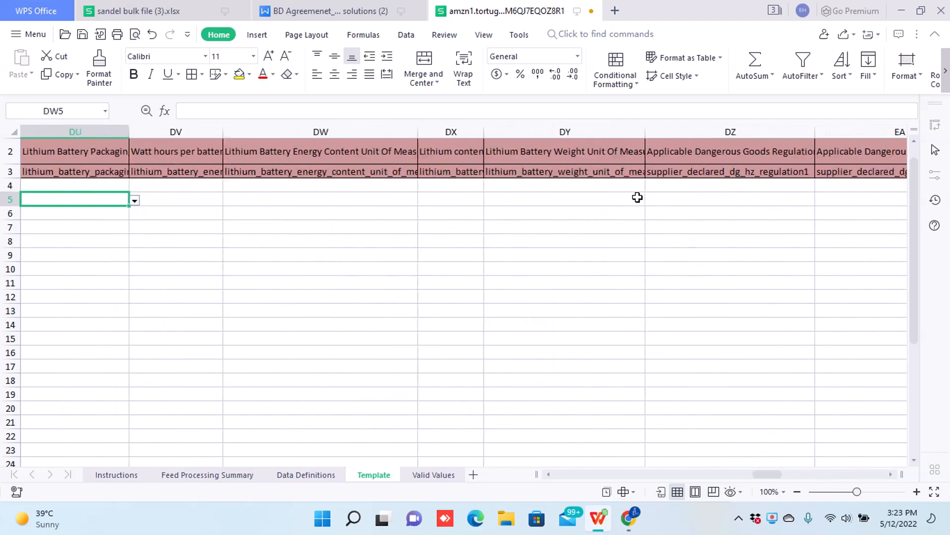
{"action": "key", "text": "Left"}
{"action": "key", "text": "Left"}
{"action": "key", "text": "Left"}
{"action": "key", "text": "Left"}
{"action": "key", "text": "Left"}
{"action": "key", "text": "Left"}
{"action": "key", "text": "Left"}
{"action": "key", "text": "Left"}
{"action": "key", "text": "Left"}
{"action": "key", "text": "Left"}
{"action": "key", "text": "Left"}
{"action": "key", "text": "Left"}
{"action": "key", "text": "Left"}
{"action": "key", "text": "Left"}
{"action": "key", "text": "Left"}
{"action": "key", "text": "Left"}
{"action": "key", "text": "Left"}
{"action": "key", "text": "Left"}
{"action": "key", "text": "Left"}
{"action": "key", "text": "Left"}
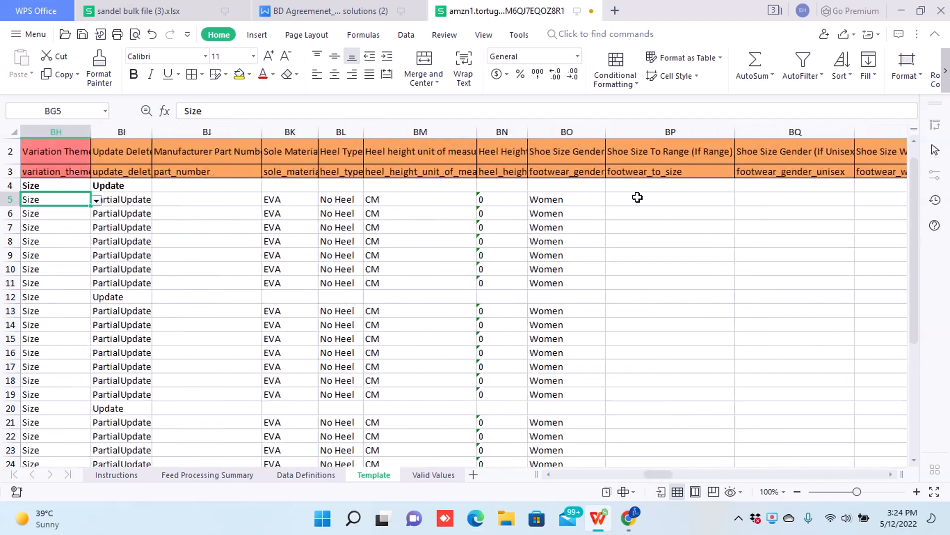
{"action": "key", "text": "Left"}
{"action": "key", "text": "Left"}
{"action": "key", "text": "Left"}
{"action": "key", "text": "Left"}
{"action": "key", "text": "Left"}
{"action": "key", "text": "Left"}
{"action": "key", "text": "Left"}
{"action": "key", "text": "Left"}
{"action": "key", "text": "Left"}
{"action": "key", "text": "Left"}
{"action": "key", "text": "Left"}
{"action": "key", "text": "Left"}
{"action": "key", "text": "Left"}
{"action": "key", "text": "Left"}
{"action": "key", "text": "Left"}
{"action": "key", "text": "Left"}
{"action": "key", "text": "Left"}
{"action": "key", "text": "Left"}
{"action": "key", "text": "Left"}
{"action": "key", "text": "Left"}
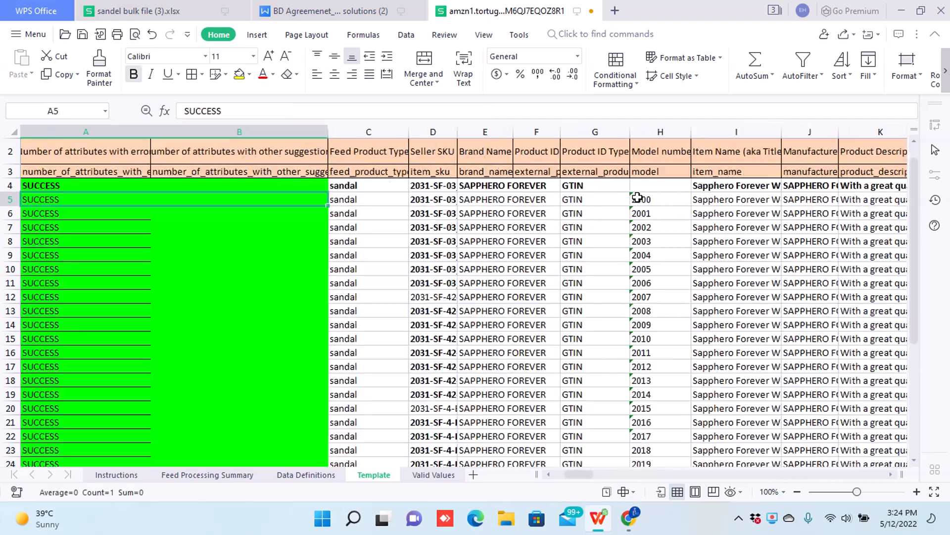
Step: Review the identification entries in rows 4 and 5, including Seller SKU, Brand Name, Product ID Type and Manufacturer
{"action": "key", "text": "Right"}
{"action": "key", "text": "Right"}
{"action": "key", "text": "Right"}
{"action": "key", "text": "Right"}
{"action": "key", "text": "Right"}
{"action": "key", "text": "Right"}
{"action": "key", "text": "Right"}
{"action": "key", "text": "Right"}
{"action": "key", "text": "Right"}
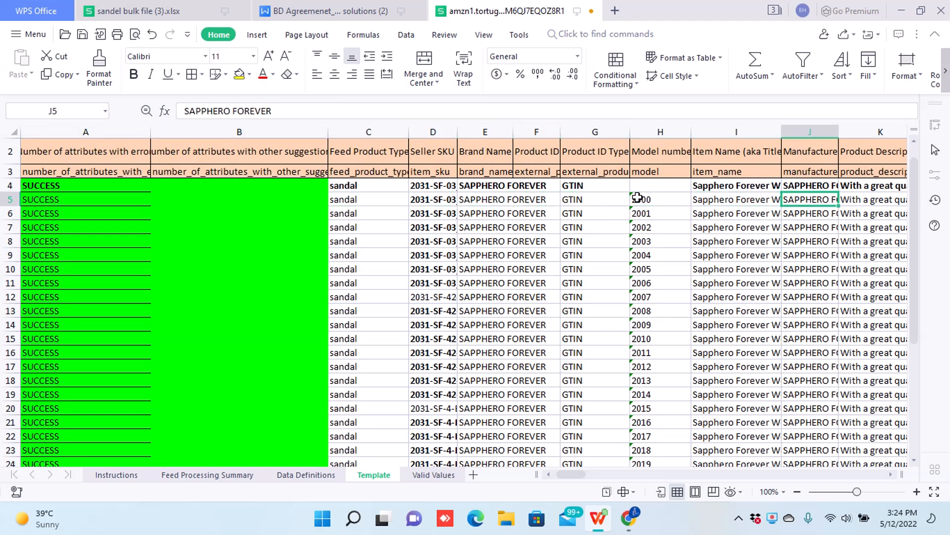
{"action": "key", "text": "Left"}
{"action": "key", "text": "Left"}
{"action": "key", "text": "Left"}
{"action": "key", "text": "Left"}
{"action": "key", "text": "Left"}
{"action": "key", "text": "Left"}
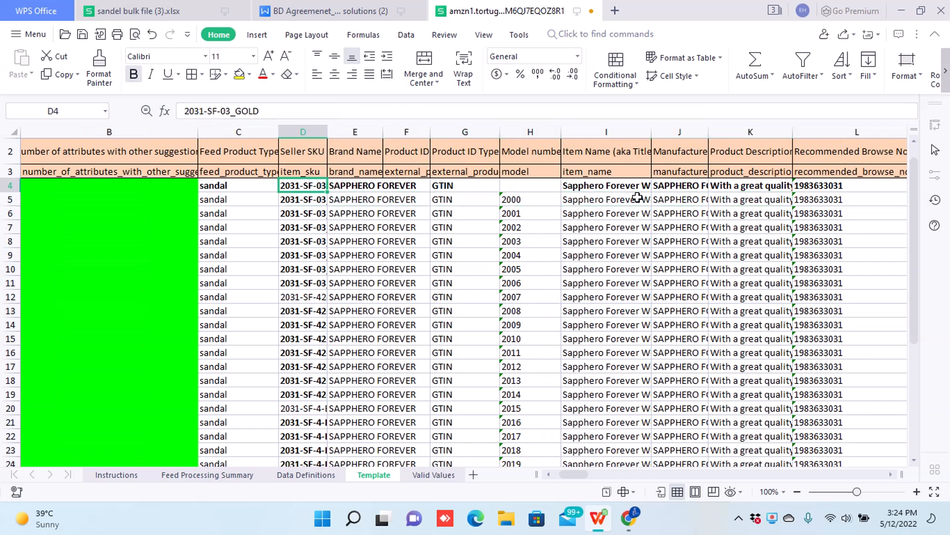
{"action": "key", "text": "Right"}
{"action": "key", "text": "Right"}
{"action": "key", "text": "Right"}
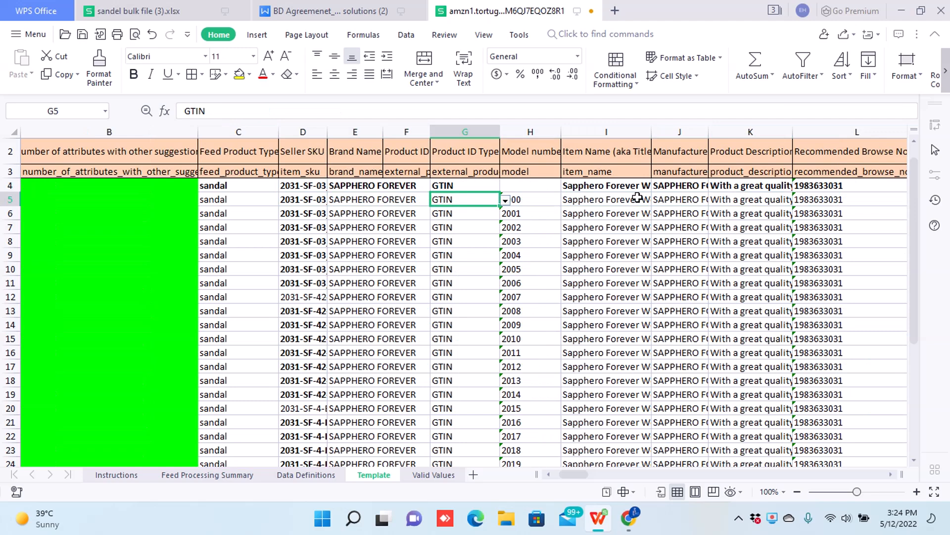
Step: Review row 5 from Model number to Shoe Size Age Group, returning to the Outer Material Type entry
{"action": "key", "text": "Right"}
{"action": "key", "text": "Right"}
{"action": "key", "text": "Right"}
{"action": "key", "text": "Right"}
{"action": "key", "text": "Right"}
{"action": "key", "text": "Right"}
{"action": "key", "text": "Right"}
{"action": "key", "text": "Right"}
{"action": "key", "text": "Right"}
{"action": "key", "text": "Right"}
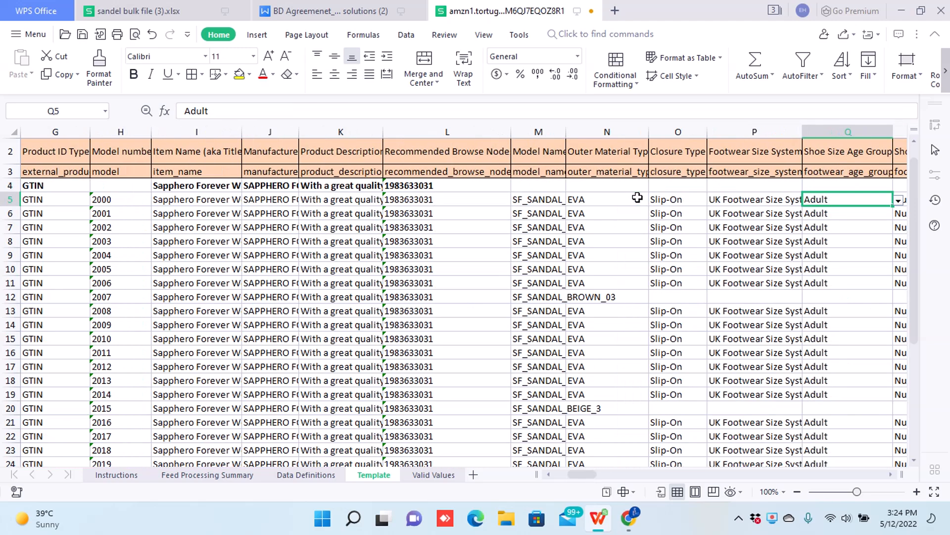
{"action": "key", "text": "Left"}
{"action": "key", "text": "Left"}
{"action": "key", "text": "Left"}
{"action": "key", "text": "Left"}
{"action": "key", "text": "Left"}
{"action": "key", "text": "Left"}
{"action": "key", "text": "Right"}
{"action": "key", "text": "Right"}
{"action": "key", "text": "Right"}
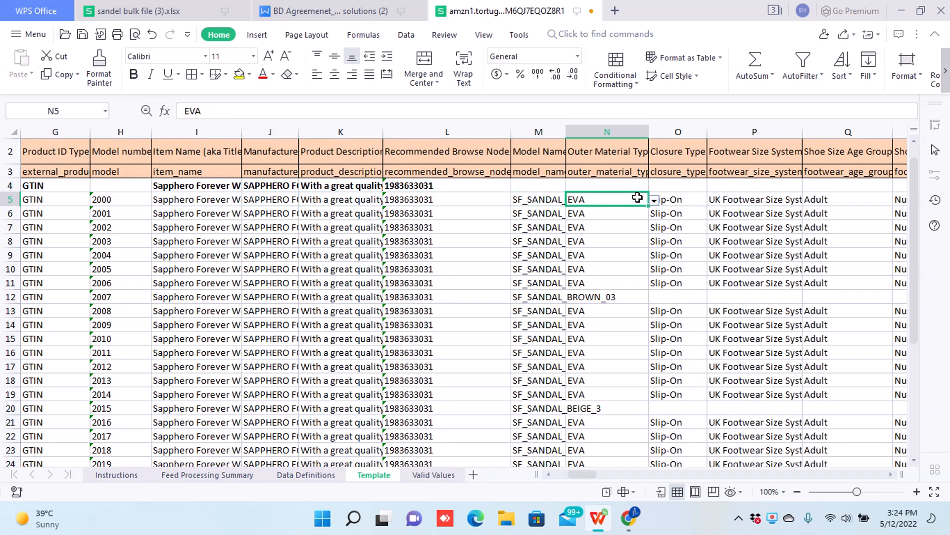
Step: Look through row 5 from Closure Type past the shoe size and bullet point fields to Water Resistance Level
{"action": "key", "text": "Right"}
{"action": "key", "text": "Right"}
{"action": "key", "text": "Right"}
{"action": "key", "text": "Right"}
{"action": "key", "text": "Right"}
{"action": "key", "text": "Right"}
{"action": "key", "text": "Right"}
{"action": "key", "text": "Right"}
{"action": "key", "text": "Right"}
{"action": "key", "text": "Right"}
{"action": "key", "text": "Right"}
{"action": "key", "text": "Right"}
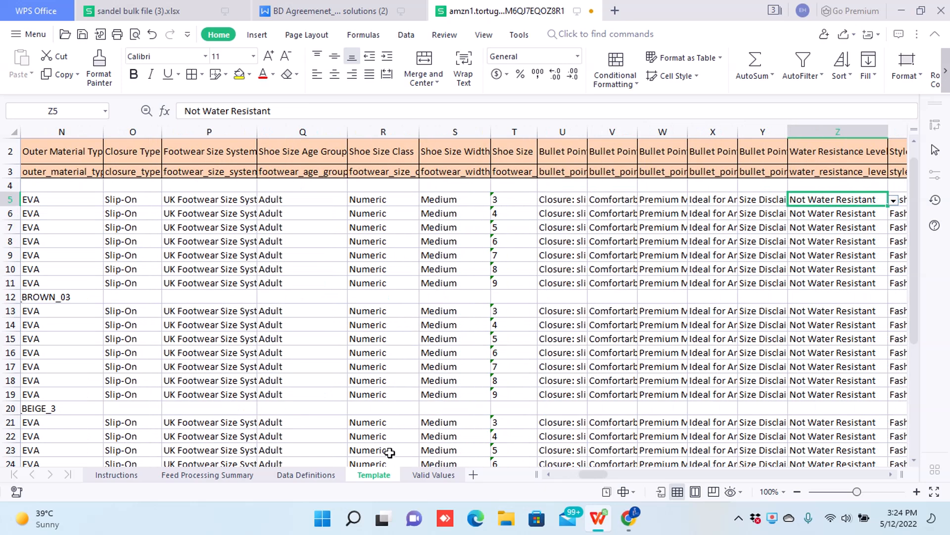
Step: Look through the Valid Values sheet for the options accepted in the Required, Variation, Basic and Discovery fields
{"action": "left_click", "coordinate": [433, 476]}
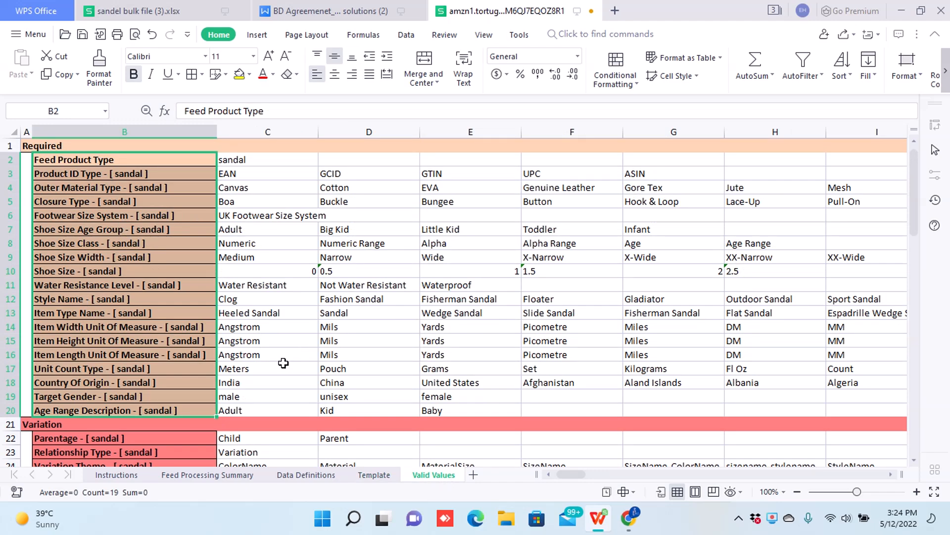
{"action": "scroll", "coordinate": [376, 389], "scroll_direction": "down", "scroll_amount": 9}
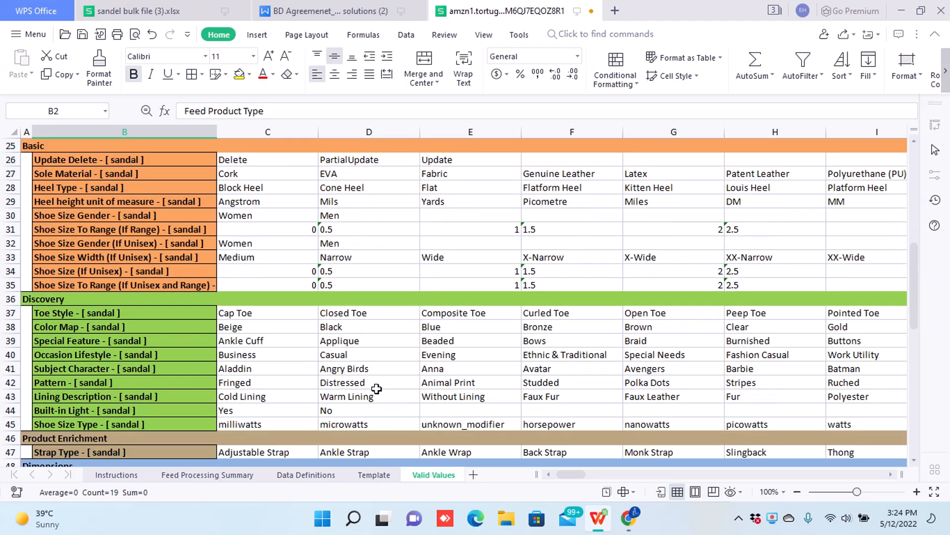
{"action": "scroll", "coordinate": [377, 389], "scroll_direction": "up", "scroll_amount": 9}
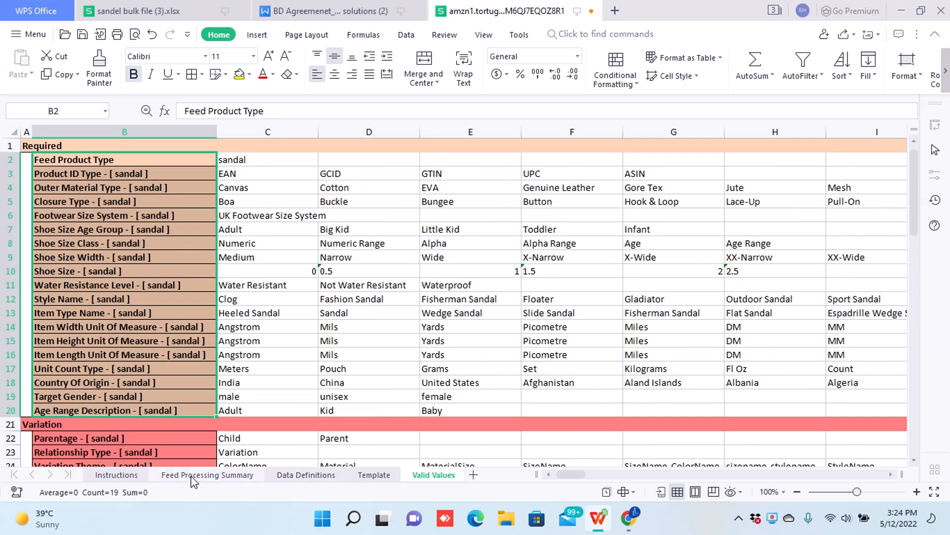
Step: Examine the other_image_url1 definition on the Data Definitions sheet and look through the Instructions sheet
{"action": "left_click", "coordinate": [291, 478]}
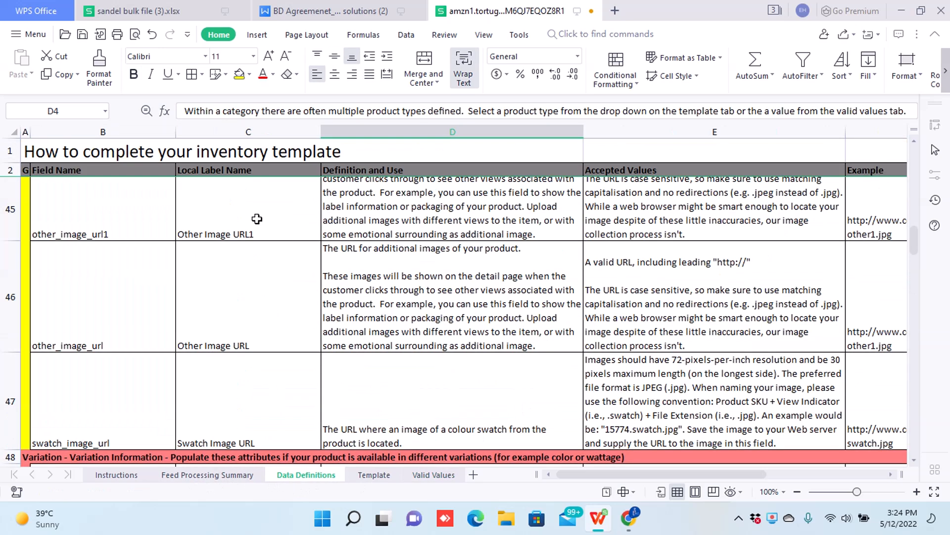
{"action": "left_click", "coordinate": [133, 236]}
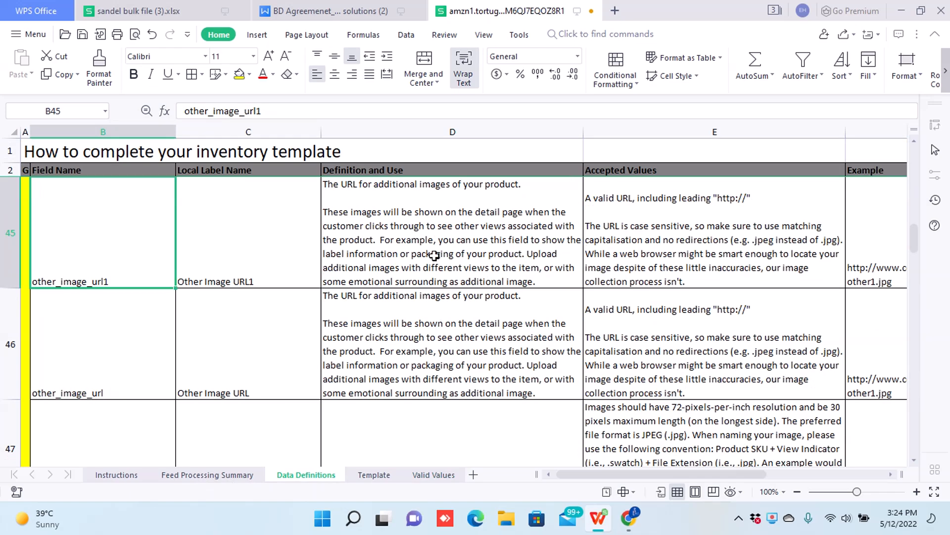
{"action": "left_click", "coordinate": [116, 476]}
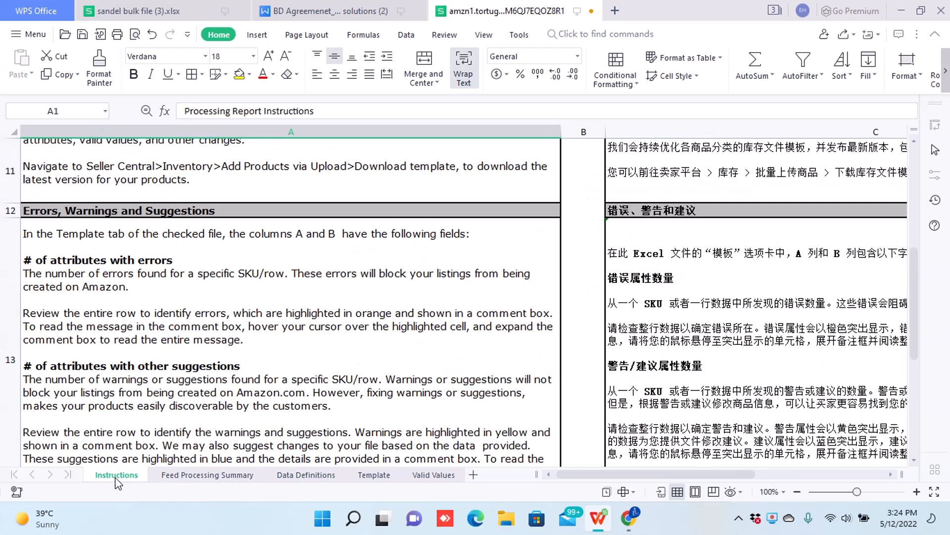
{"action": "scroll", "coordinate": [196, 332], "scroll_direction": "down", "scroll_amount": 5}
{"action": "scroll", "coordinate": [196, 332], "scroll_direction": "up", "scroll_amount": 10}
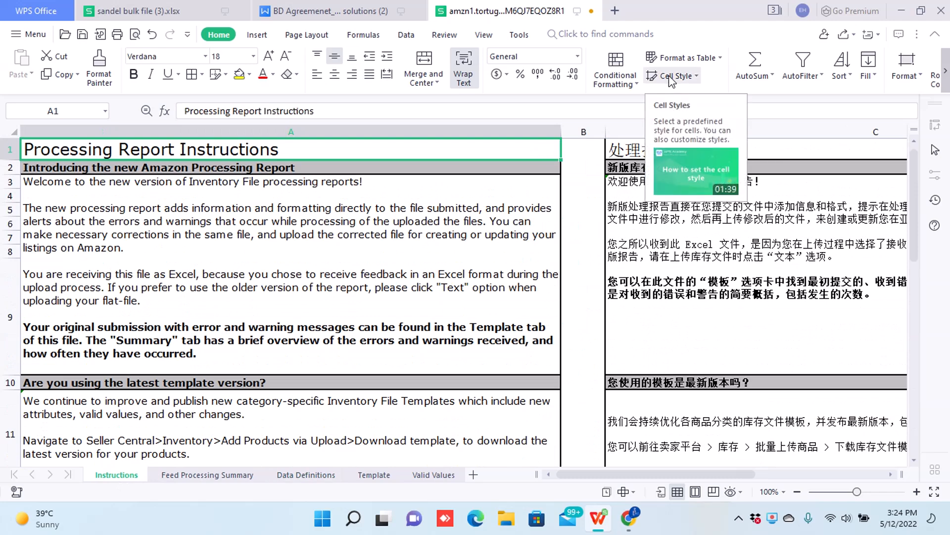
Step: Switch to Chrome, show the Amazon Seller Central Manage Inventory page and close its Help pane
{"action": "key", "text": "alt+Tab"}
{"action": "left_click", "coordinate": [555, 13]}
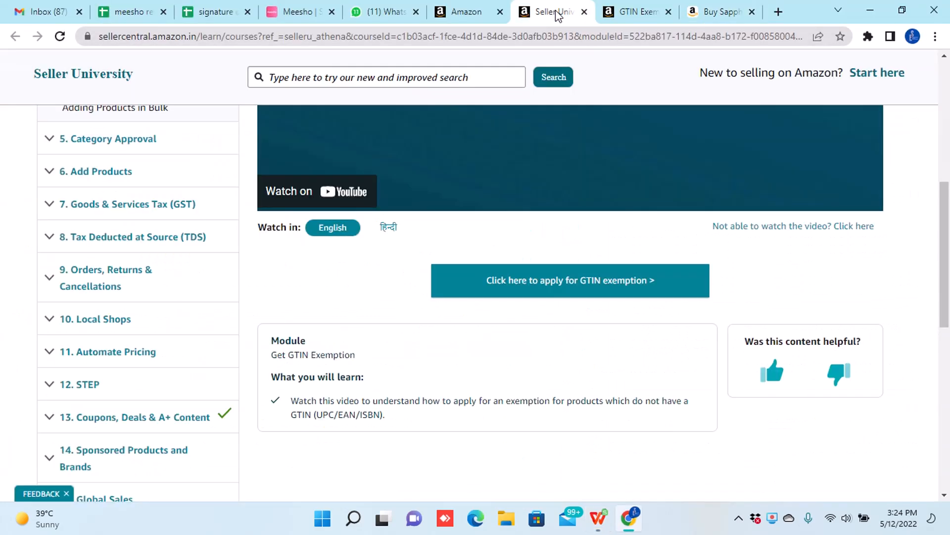
{"action": "left_click", "coordinate": [465, 12]}
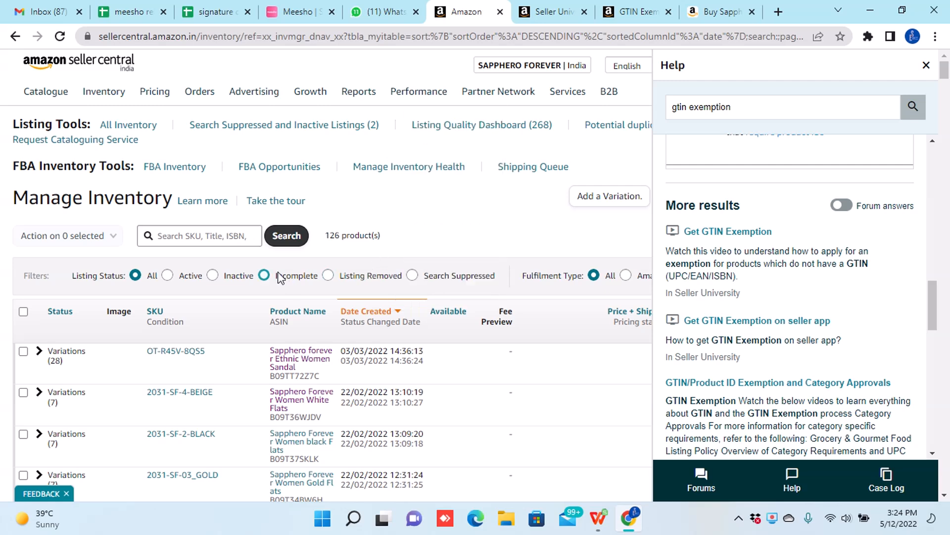
{"action": "left_click", "coordinate": [927, 65]}
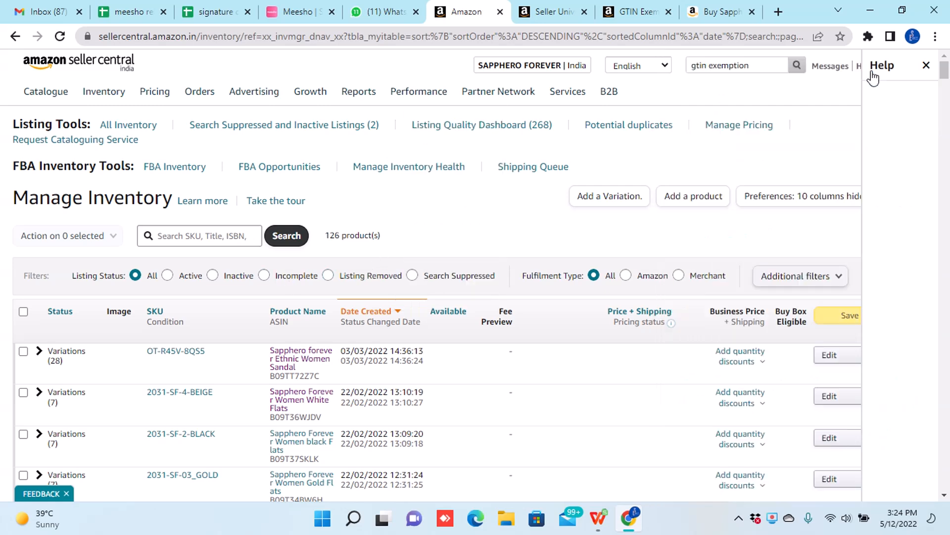
Step: Open Seller Central's Add Products via Upload page for downloading an inventory file
{"action": "mouse_move", "coordinate": [145, 97]}
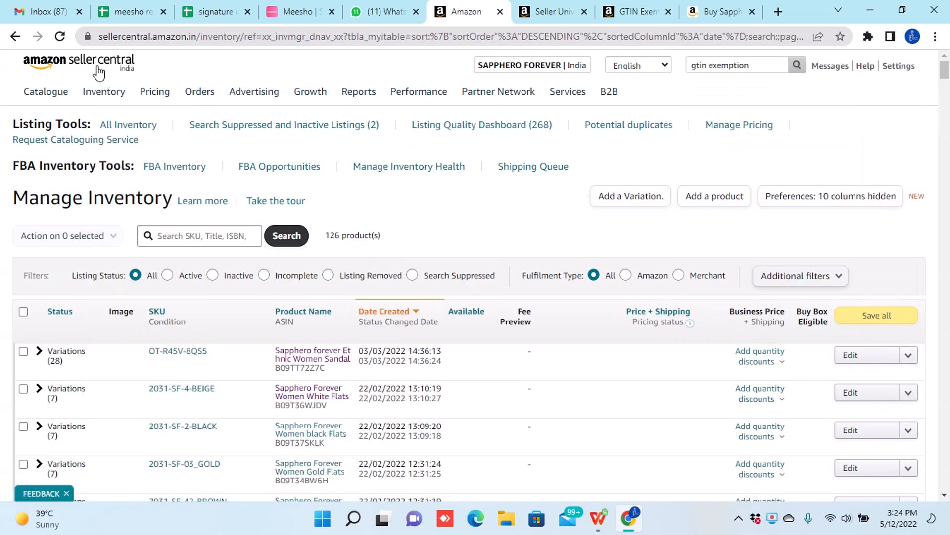
{"action": "mouse_move", "coordinate": [108, 108]}
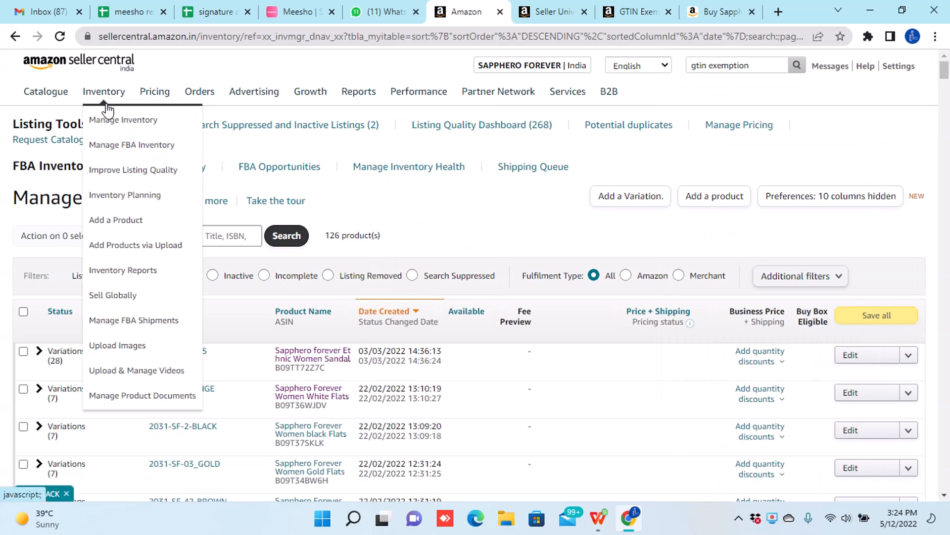
{"action": "left_click", "coordinate": [121, 179]}
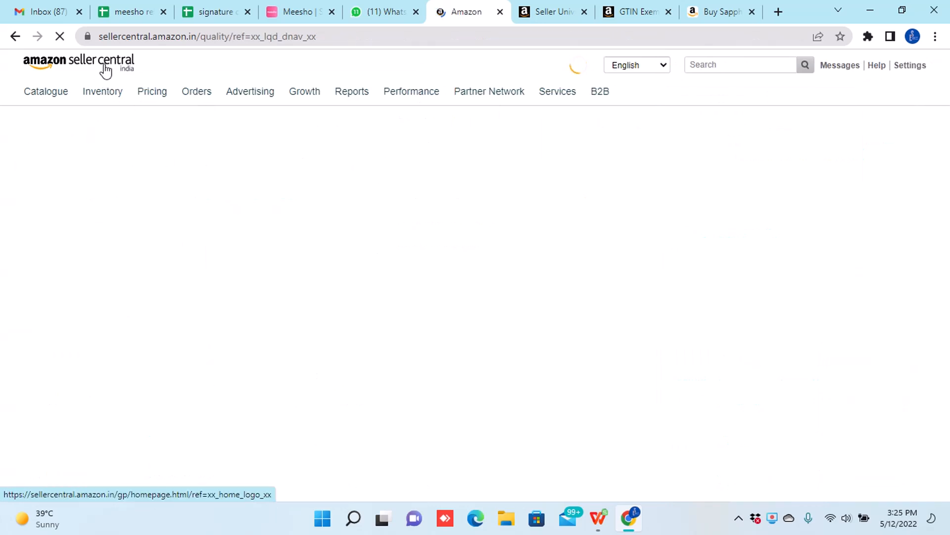
{"action": "mouse_move", "coordinate": [103, 95]}
{"action": "left_click", "coordinate": [124, 230]}
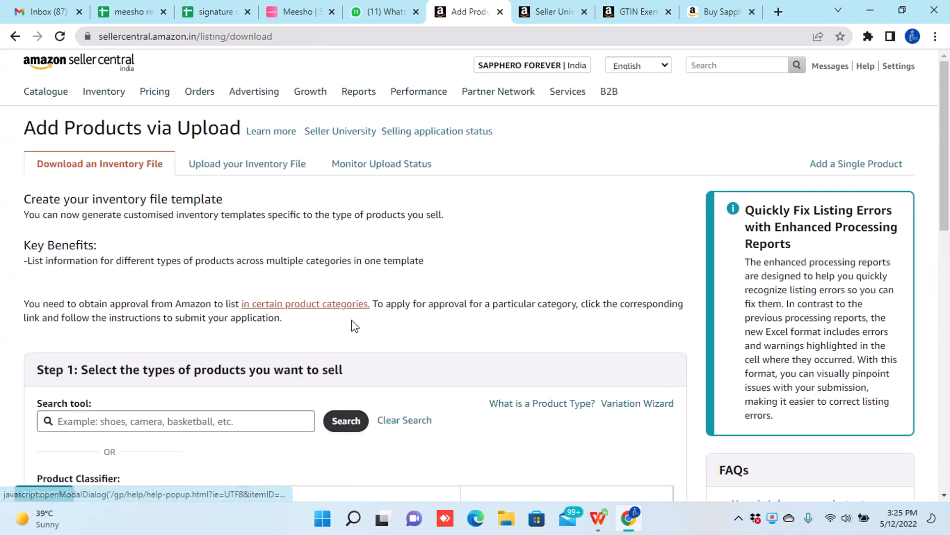
Step: Look over the inventory template options and search the product types for "sandal"
{"action": "scroll", "coordinate": [400, 399], "scroll_direction": "down", "scroll_amount": 10}
{"action": "scroll", "coordinate": [399, 399], "scroll_direction": "down", "scroll_amount": 3}
{"action": "scroll", "coordinate": [399, 399], "scroll_direction": "down", "scroll_amount": 1}
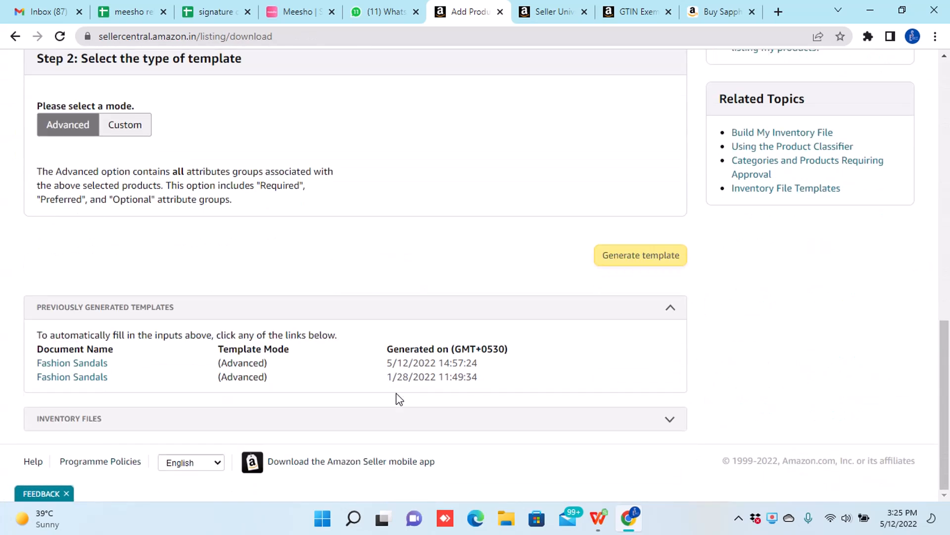
{"action": "scroll", "coordinate": [396, 393], "scroll_direction": "up", "scroll_amount": 8}
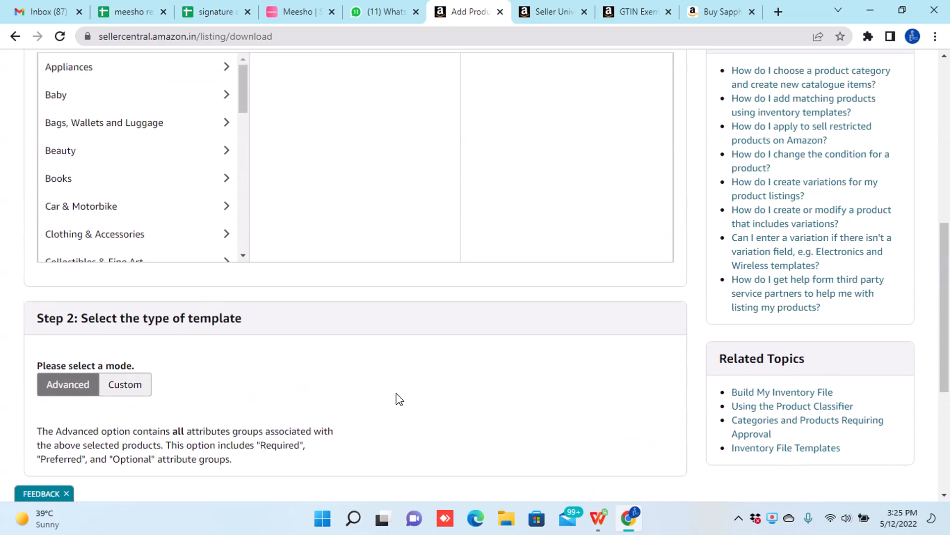
{"action": "left_click", "coordinate": [140, 140]}
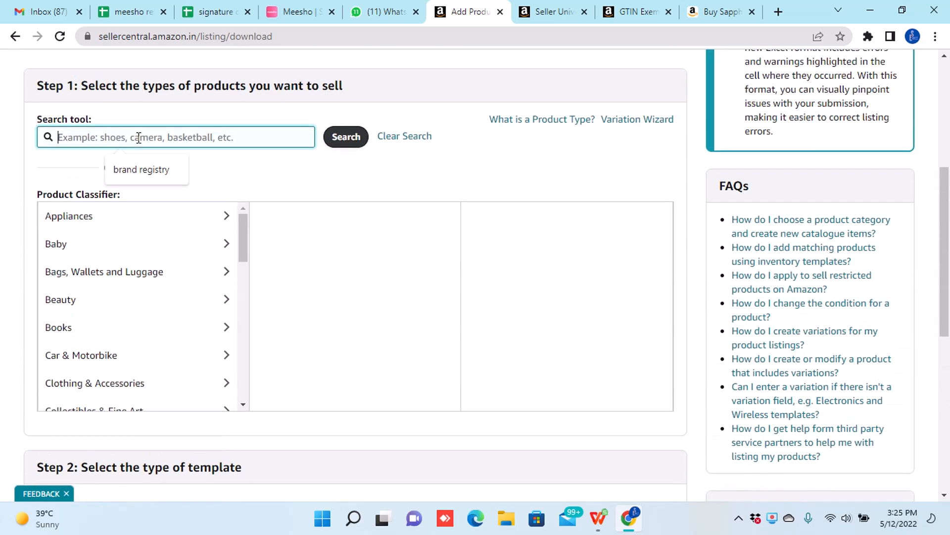
{"action": "type", "text": "sandal"}
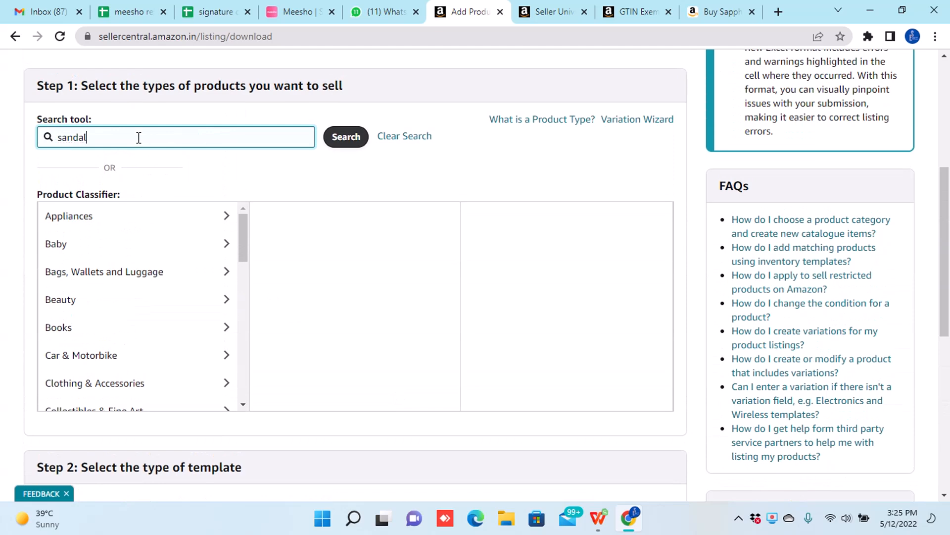
{"action": "key", "text": "Return"}
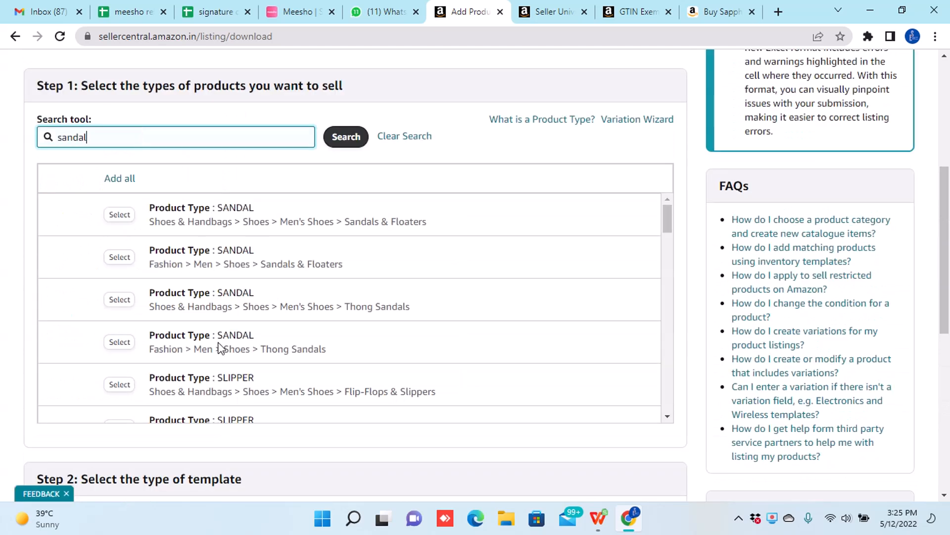
Step: Select the SANDAL product type under Fashion > Women > Shoes > Fashion Sandals
{"action": "scroll", "coordinate": [221, 347], "scroll_direction": "down", "scroll_amount": 1}
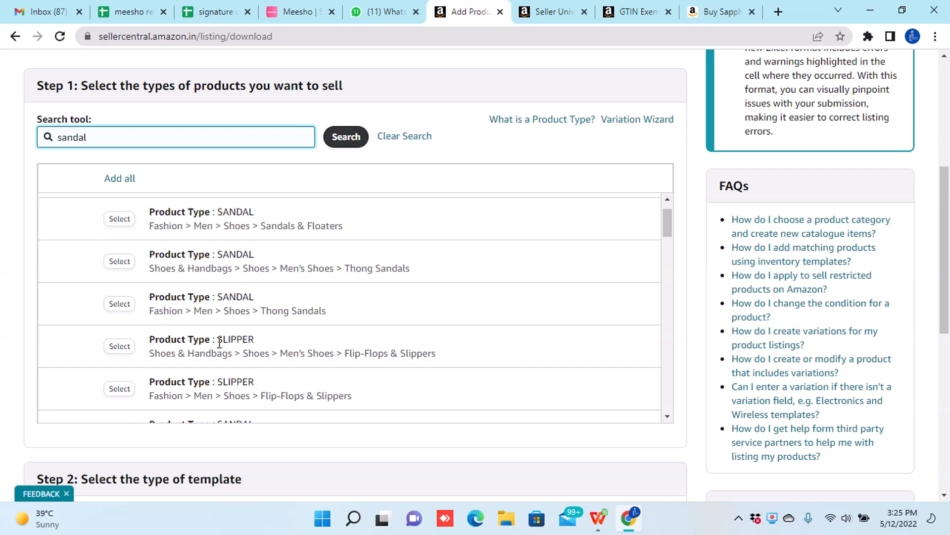
{"action": "scroll", "coordinate": [219, 344], "scroll_direction": "down", "scroll_amount": 5}
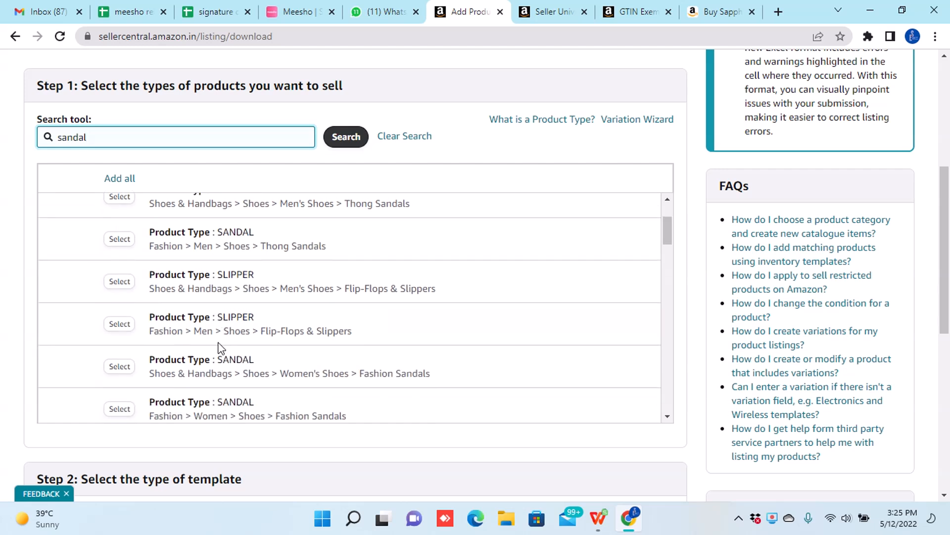
{"action": "left_click", "coordinate": [124, 253]}
{"action": "scroll", "coordinate": [240, 447], "scroll_direction": "down", "scroll_amount": 3}
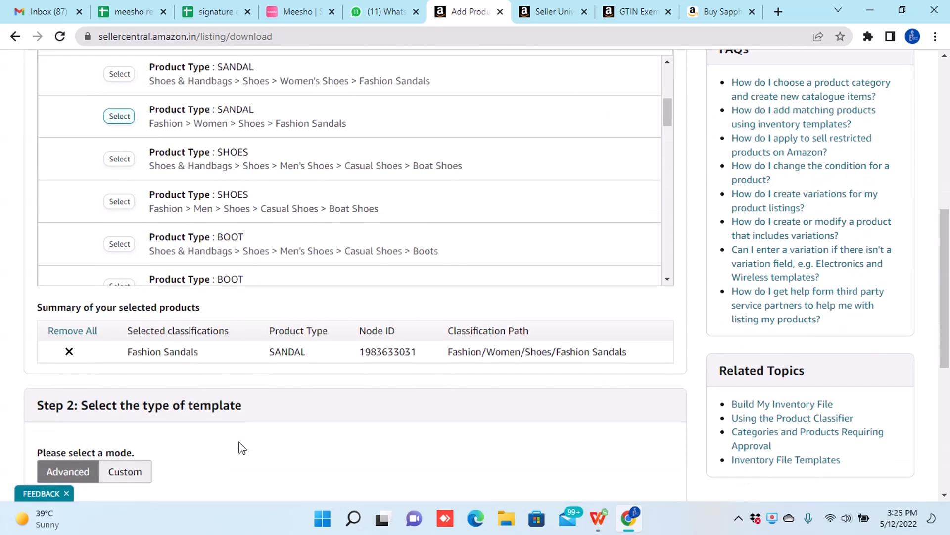
Step: Generate the Fashion Sandals inventory template in Advanced mode and check the previously generated templates
{"action": "scroll", "coordinate": [290, 397], "scroll_direction": "down", "scroll_amount": 5}
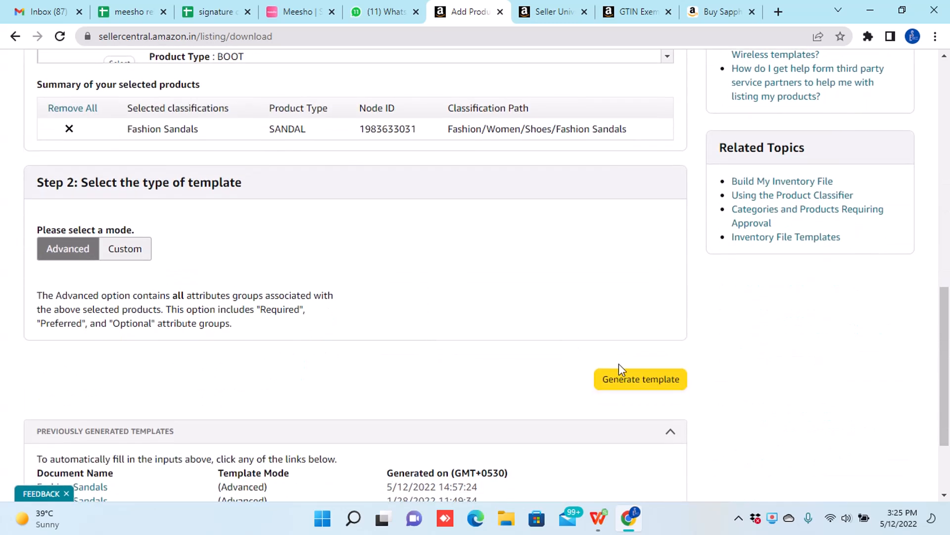
{"action": "left_click", "coordinate": [626, 381]}
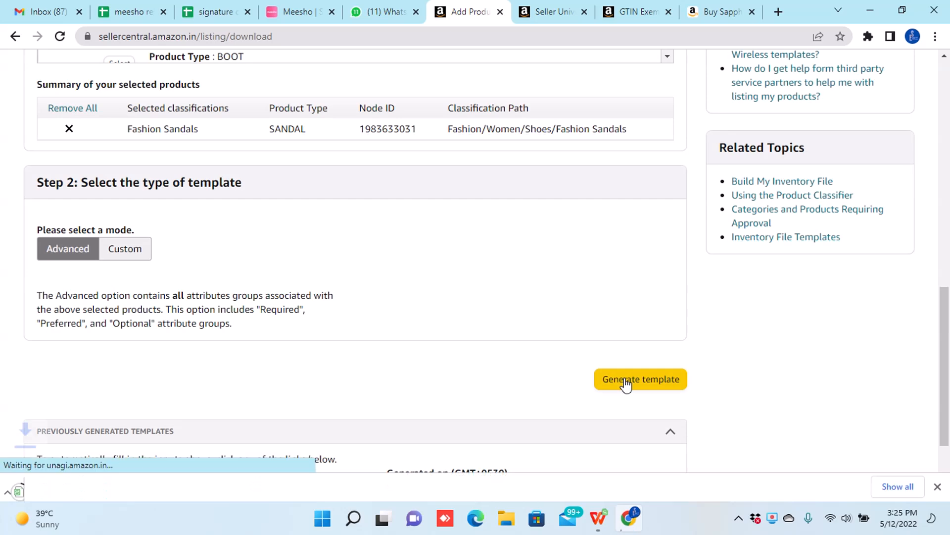
{"action": "scroll", "coordinate": [494, 398], "scroll_direction": "down", "scroll_amount": 4}
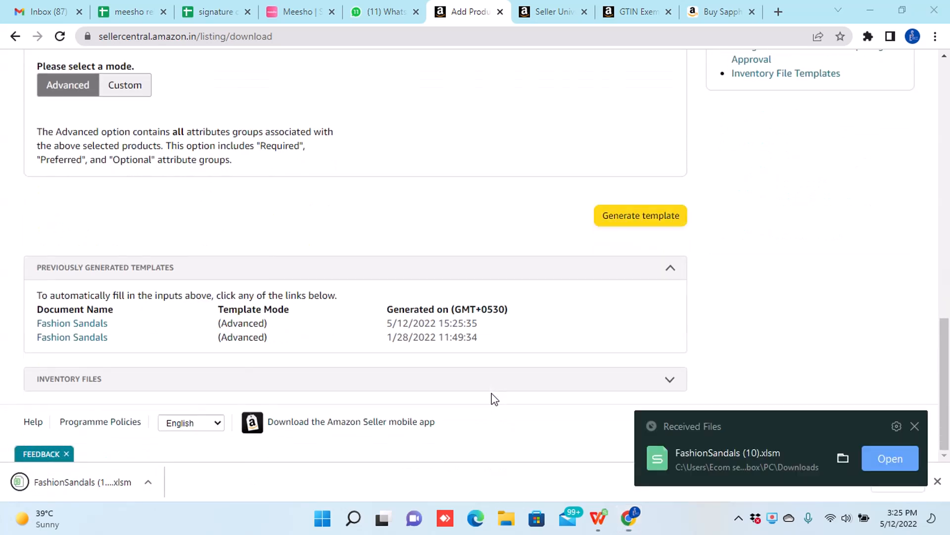
Step: Dismiss the download notices and look over the inventory template page, from product type selection to the previously generated templates
{"action": "left_click", "coordinate": [915, 427]}
{"action": "left_click", "coordinate": [937, 481]}
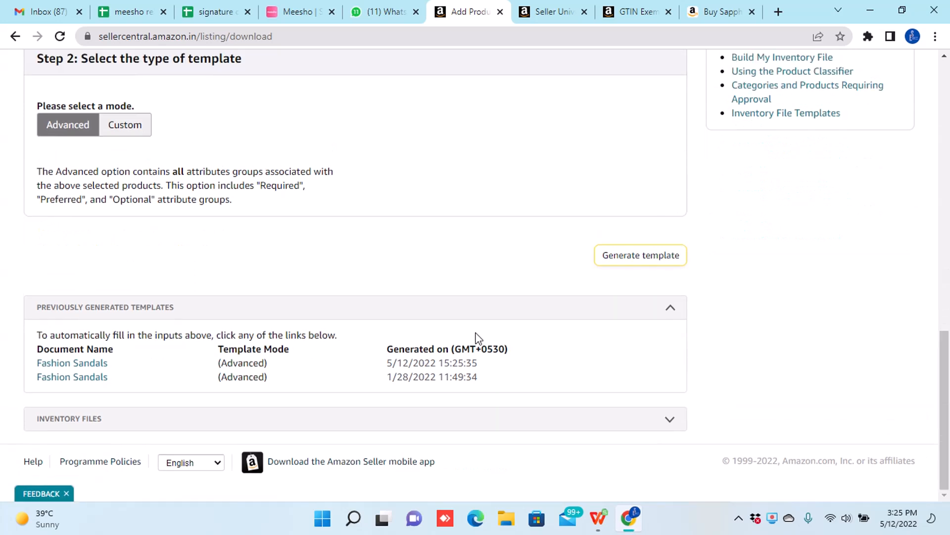
{"action": "scroll", "coordinate": [459, 334], "scroll_direction": "up", "scroll_amount": 5}
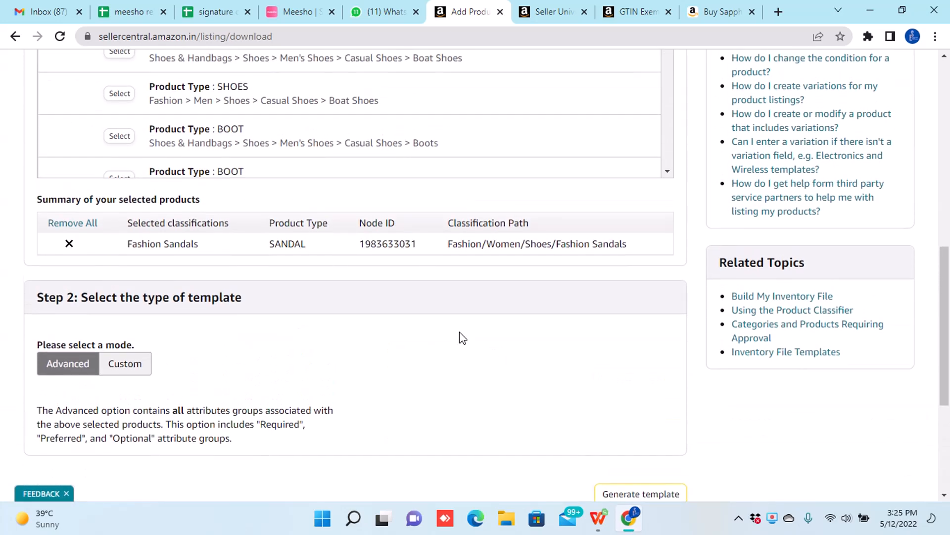
{"action": "scroll", "coordinate": [460, 335], "scroll_direction": "up", "scroll_amount": 10}
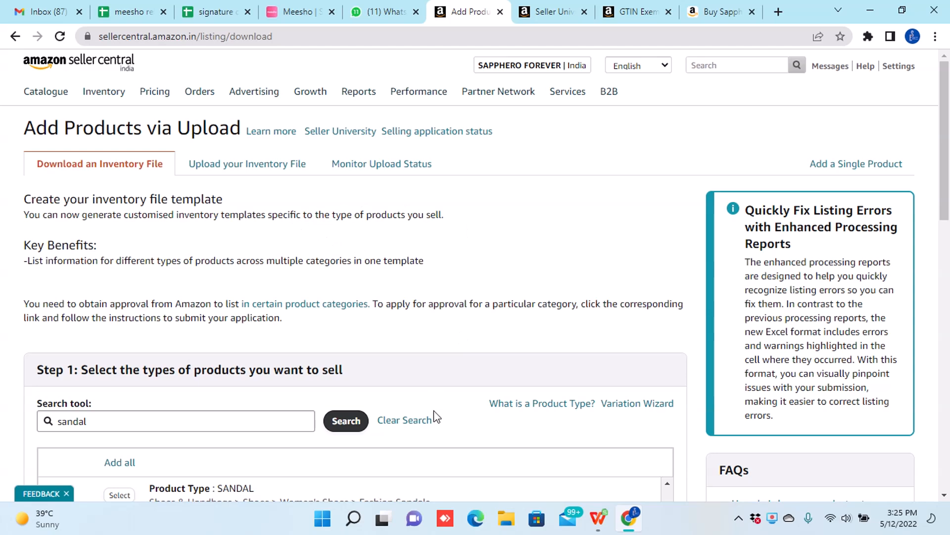
{"action": "scroll", "coordinate": [434, 415], "scroll_direction": "down", "scroll_amount": 5}
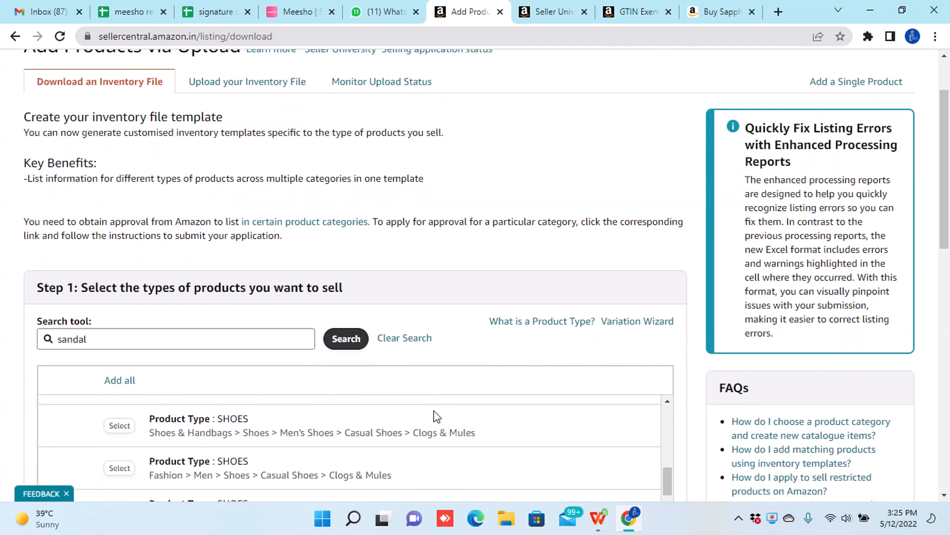
{"action": "scroll", "coordinate": [501, 299], "scroll_direction": "down", "scroll_amount": 15}
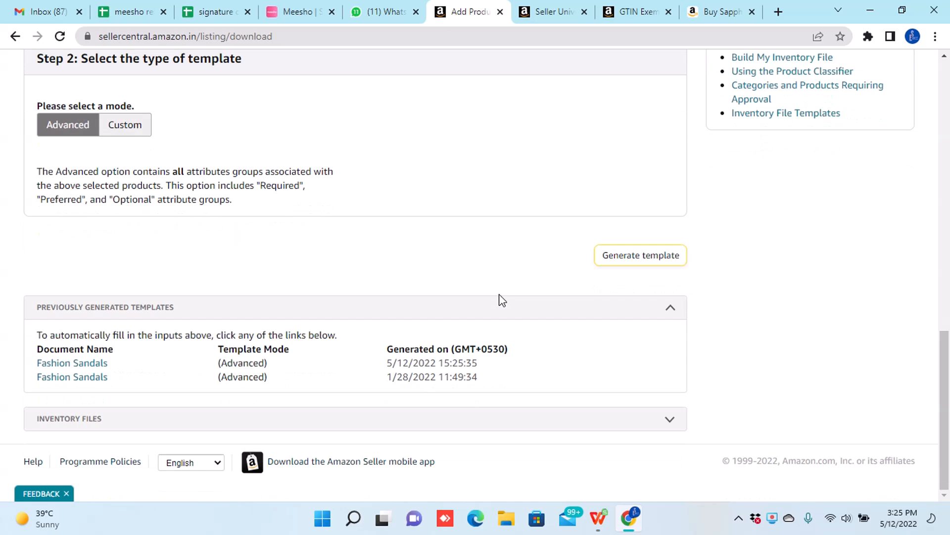
{"action": "scroll", "coordinate": [500, 299], "scroll_direction": "up", "scroll_amount": 20}
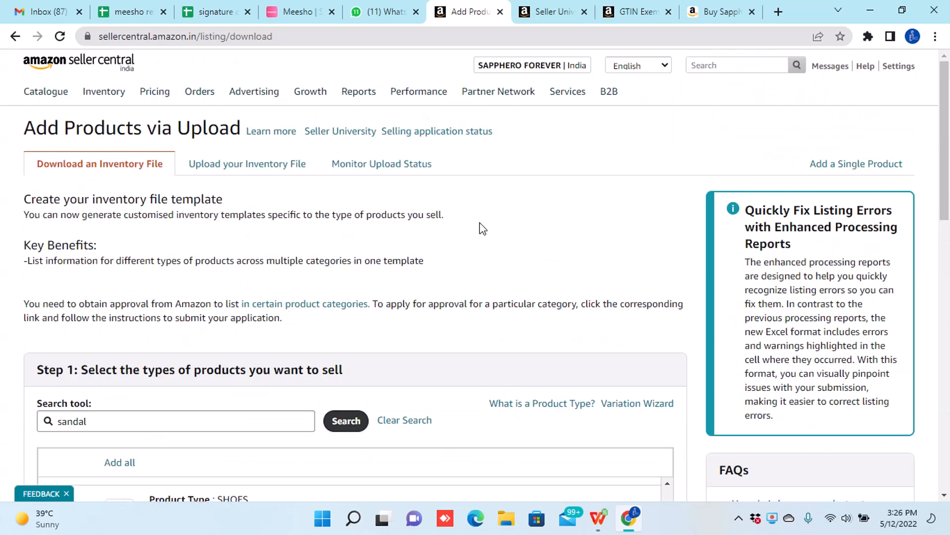
Step: View the page for uploading an inventory file, and review the recent uploads under Monitor Upload Status
{"action": "left_click", "coordinate": [251, 176]}
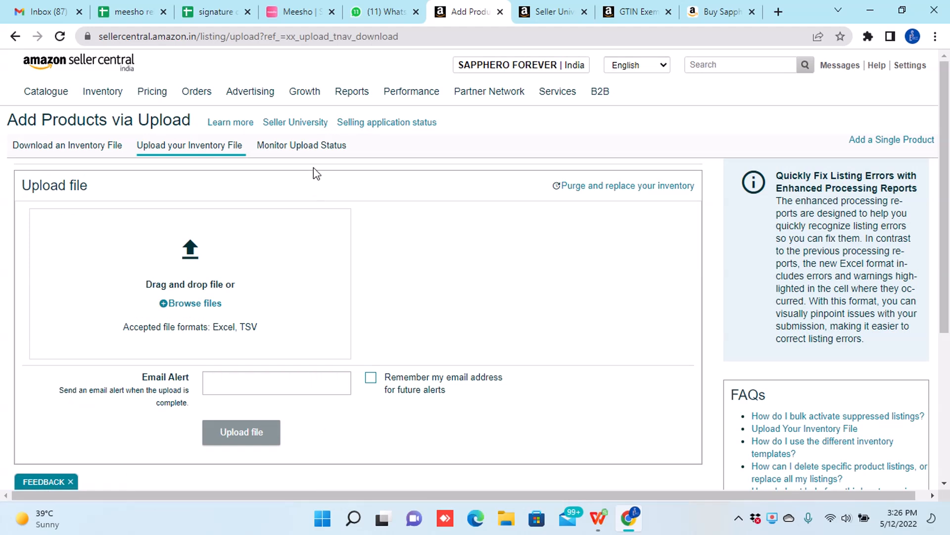
{"action": "left_click", "coordinate": [297, 151]}
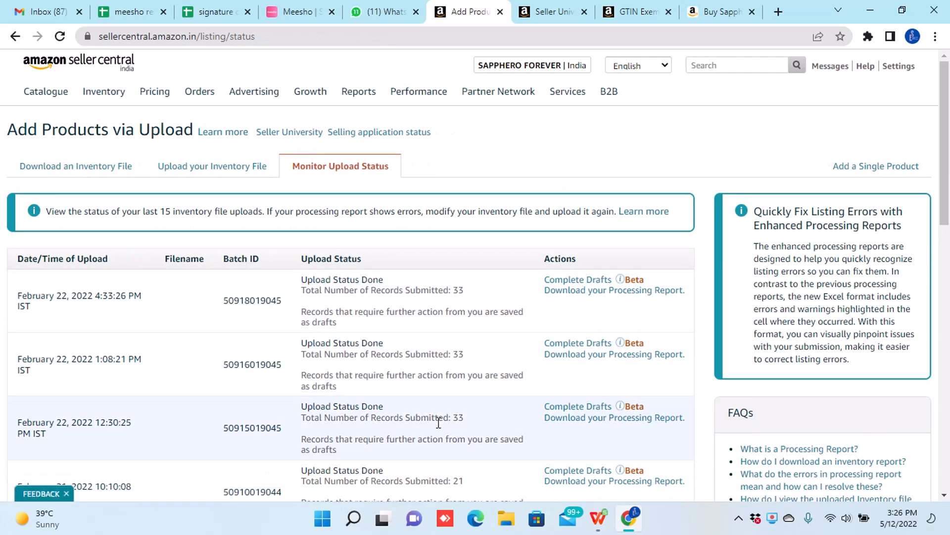
{"action": "scroll", "coordinate": [423, 432], "scroll_direction": "down", "scroll_amount": 3}
{"action": "scroll", "coordinate": [423, 433], "scroll_direction": "down", "scroll_amount": 10}
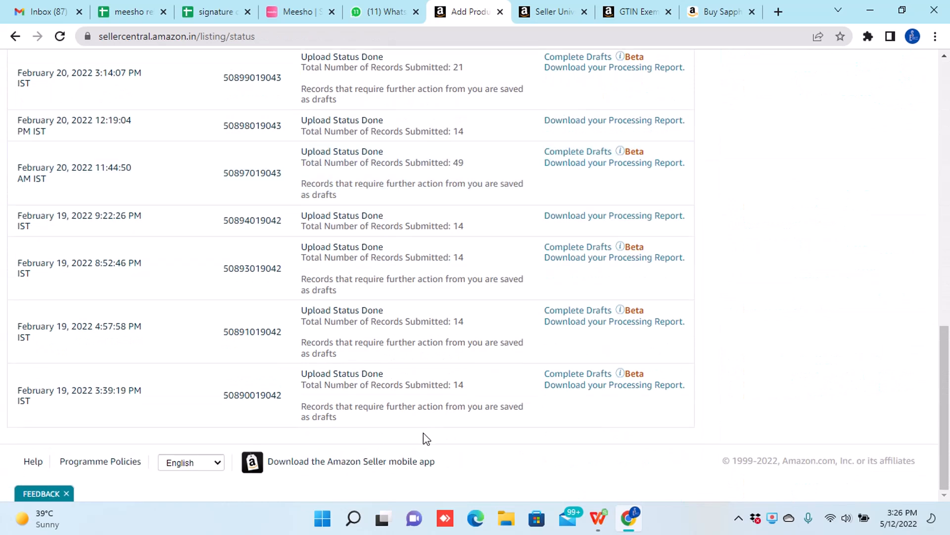
{"action": "scroll", "coordinate": [423, 432], "scroll_direction": "up", "scroll_amount": 15}
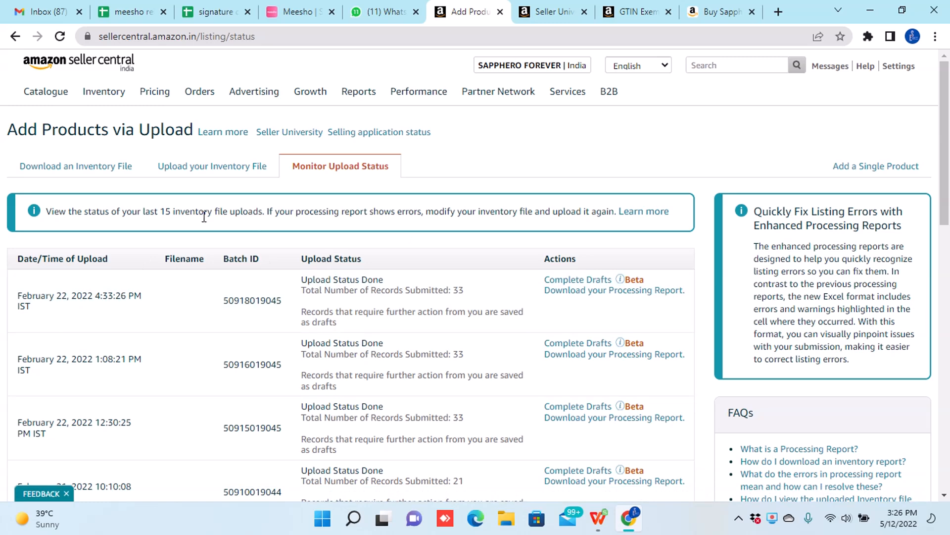
Step: Open Manage Inventory and expand the variations of the Sapphero forever Ethnic Women Sandal listing
{"action": "mouse_move", "coordinate": [105, 95]}
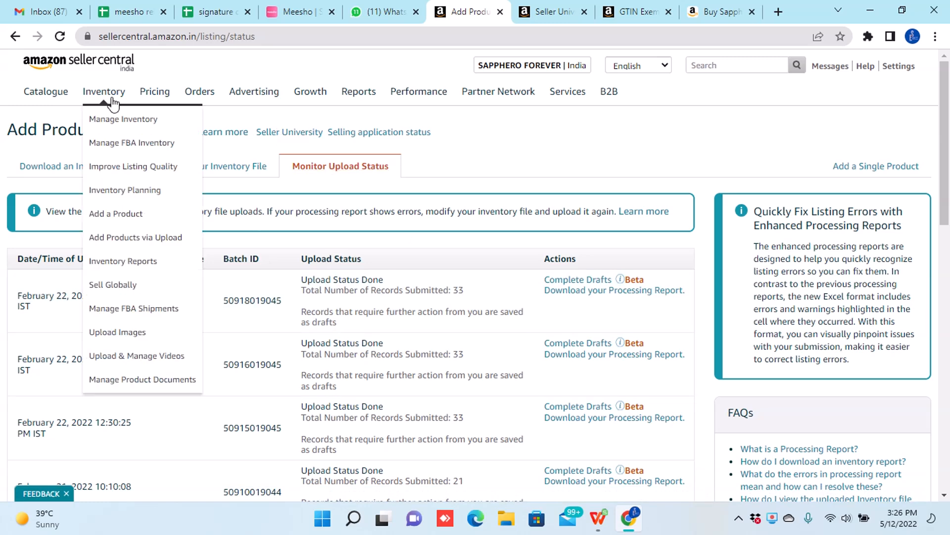
{"action": "left_click", "coordinate": [120, 130]}
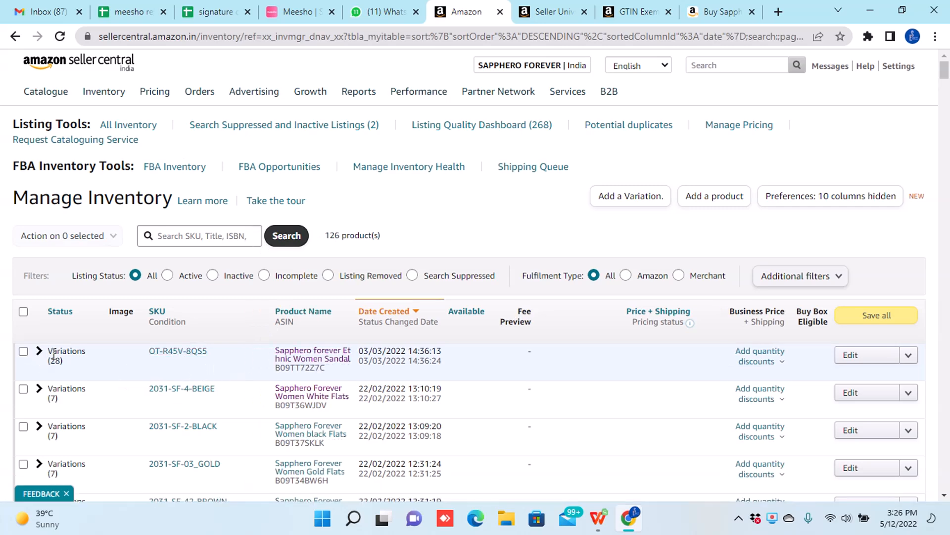
{"action": "left_click", "coordinate": [37, 352]}
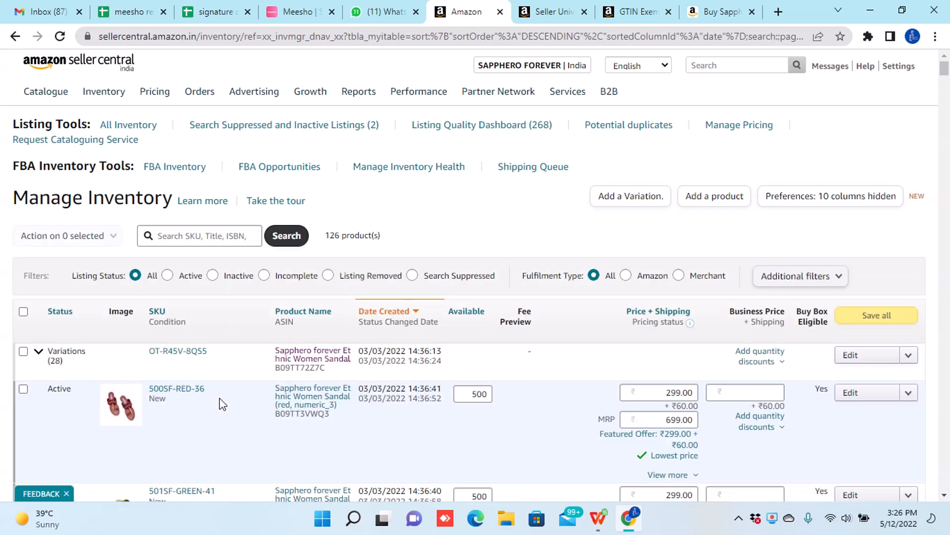
{"action": "scroll", "coordinate": [221, 403], "scroll_direction": "down", "scroll_amount": 3}
{"action": "scroll", "coordinate": [218, 397], "scroll_direction": "up", "scroll_amount": 10}
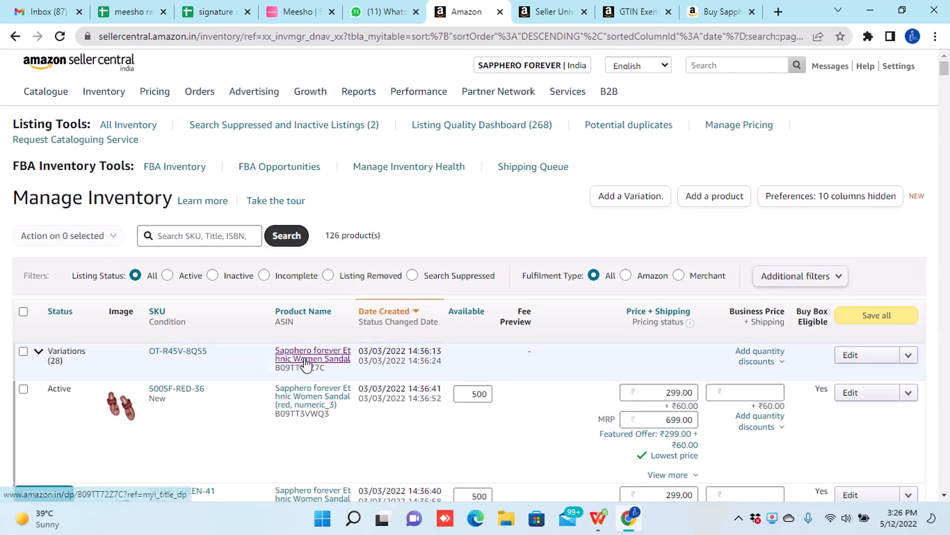
Step: Open the parent sandal listing's Amazon product page and close the Seller University, GTIN exemption and older product page tabs
{"action": "left_click", "coordinate": [304, 361]}
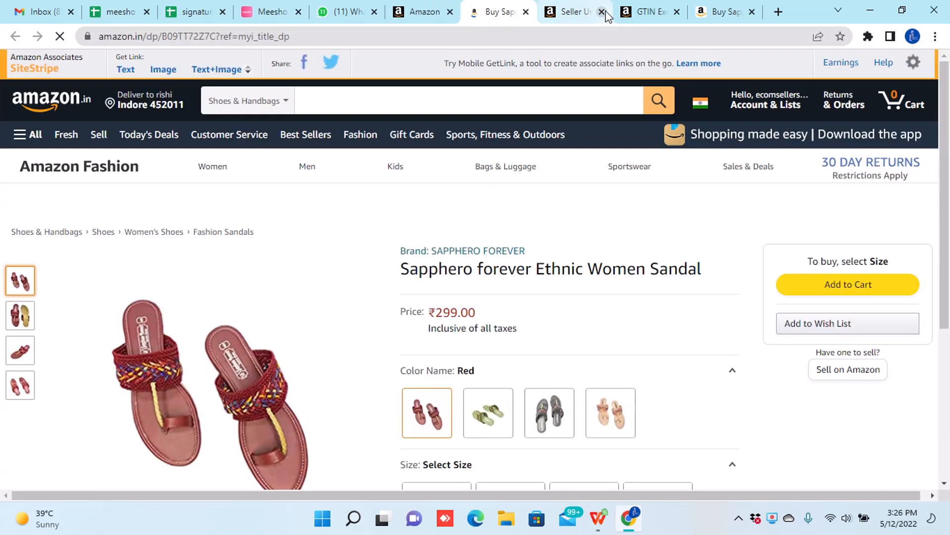
{"action": "left_click", "coordinate": [601, 12]}
{"action": "left_click", "coordinate": [602, 11]}
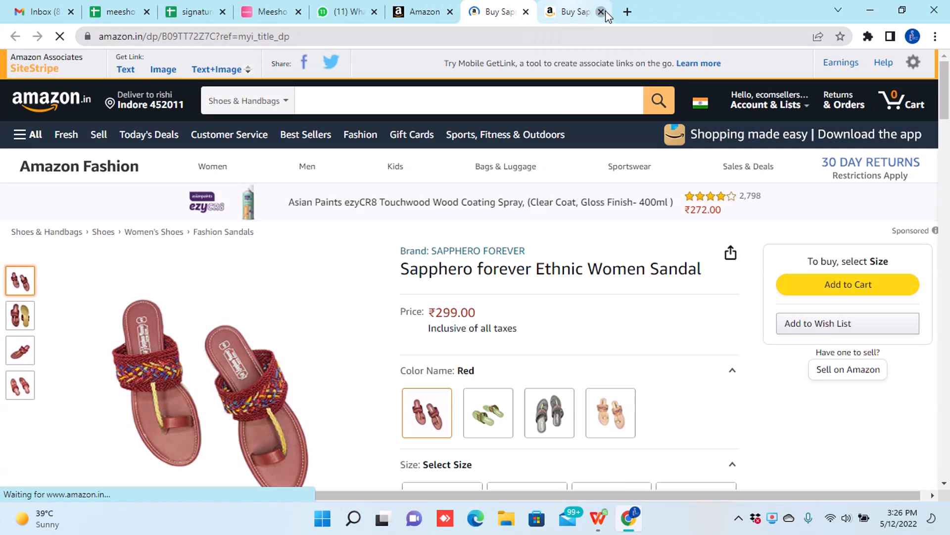
{"action": "left_click", "coordinate": [604, 12]}
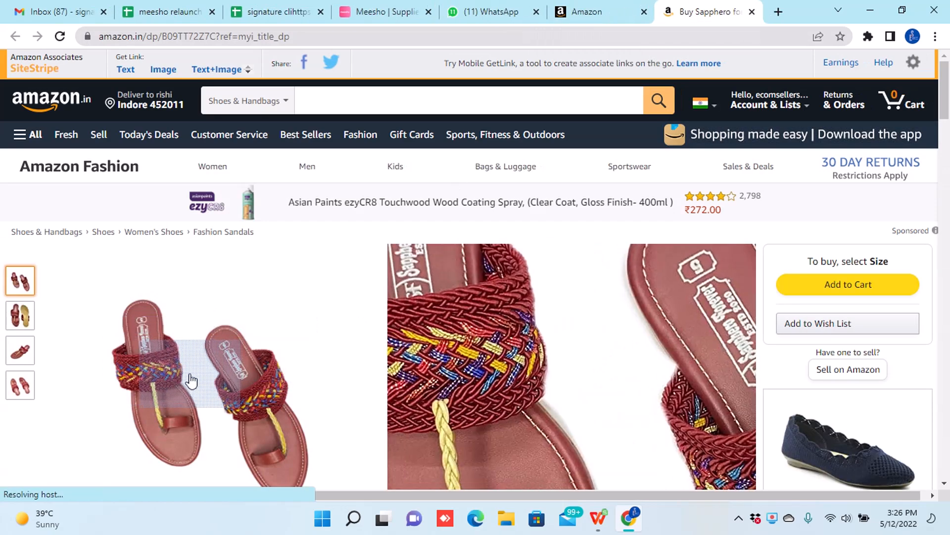
Step: Check the sandal's colour variations, including green and pink, and its 9 UK size on the product page
{"action": "scroll", "coordinate": [223, 435], "scroll_direction": "down", "scroll_amount": 3}
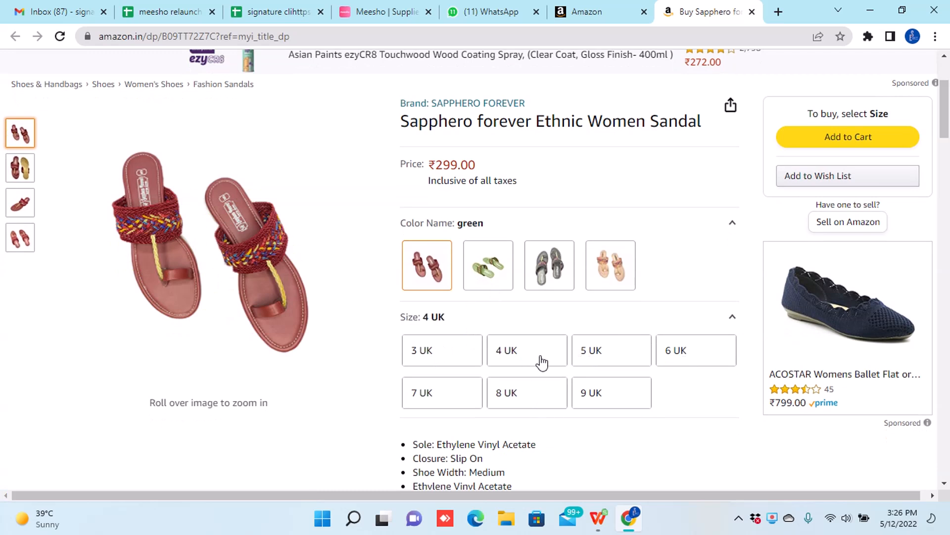
{"action": "left_click", "coordinate": [490, 270]}
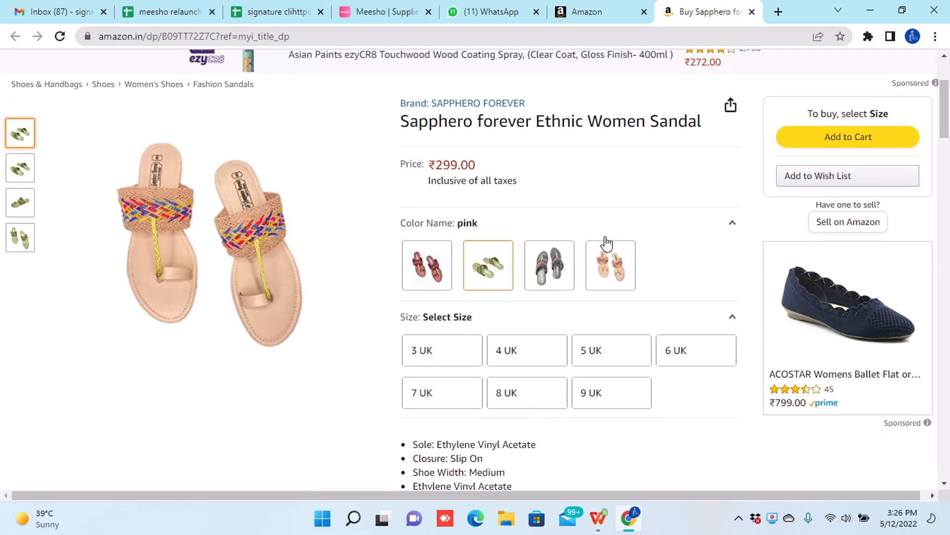
{"action": "left_click", "coordinate": [561, 276]}
{"action": "left_click", "coordinate": [612, 278]}
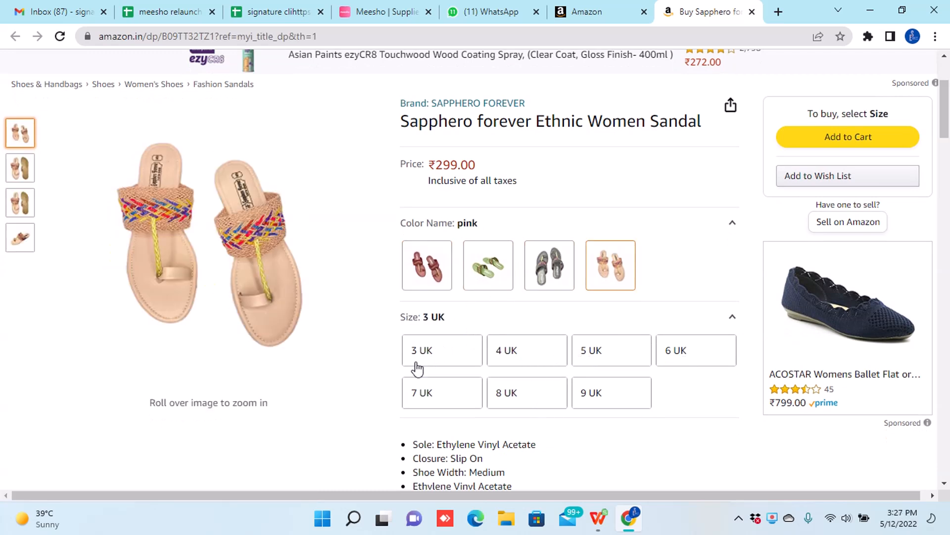
{"action": "left_click", "coordinate": [596, 392]}
{"action": "scroll", "coordinate": [599, 392], "scroll_direction": "down", "scroll_amount": 5}
{"action": "scroll", "coordinate": [596, 391], "scroll_direction": "down", "scroll_amount": 5}
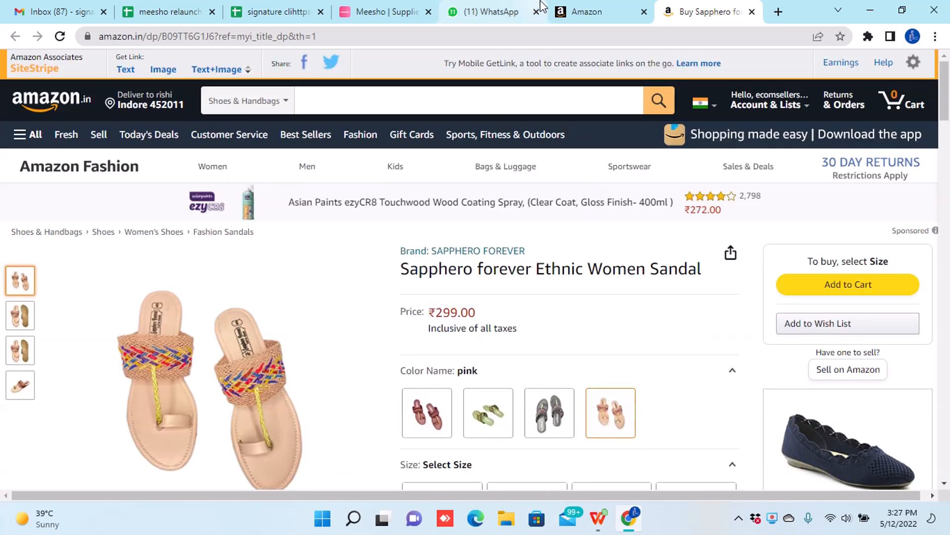
Step: Return to the Manage Inventory page in Seller Central
{"action": "left_click", "coordinate": [589, 11]}
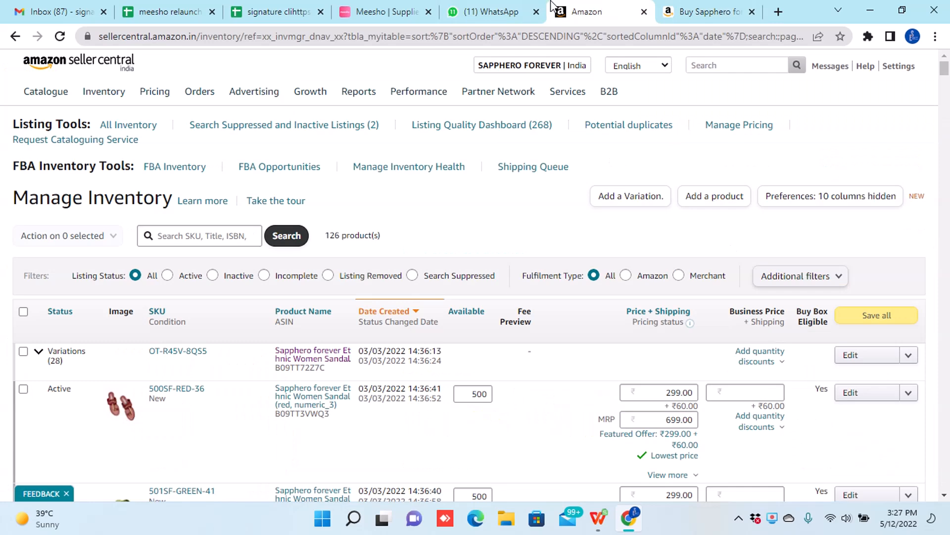
{"action": "left_click", "coordinate": [477, 9]}
{"action": "left_click", "coordinate": [600, 7]}
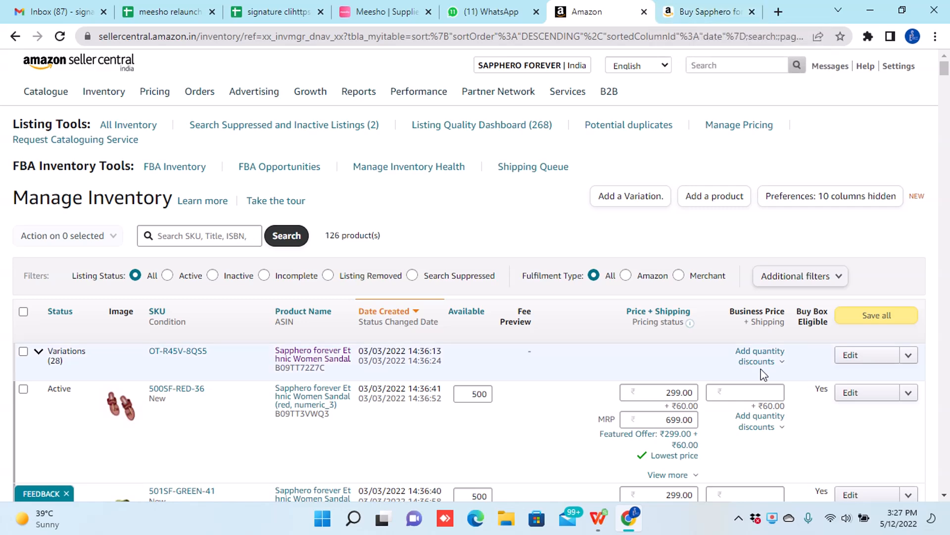
{"action": "left_click", "coordinate": [772, 518]}
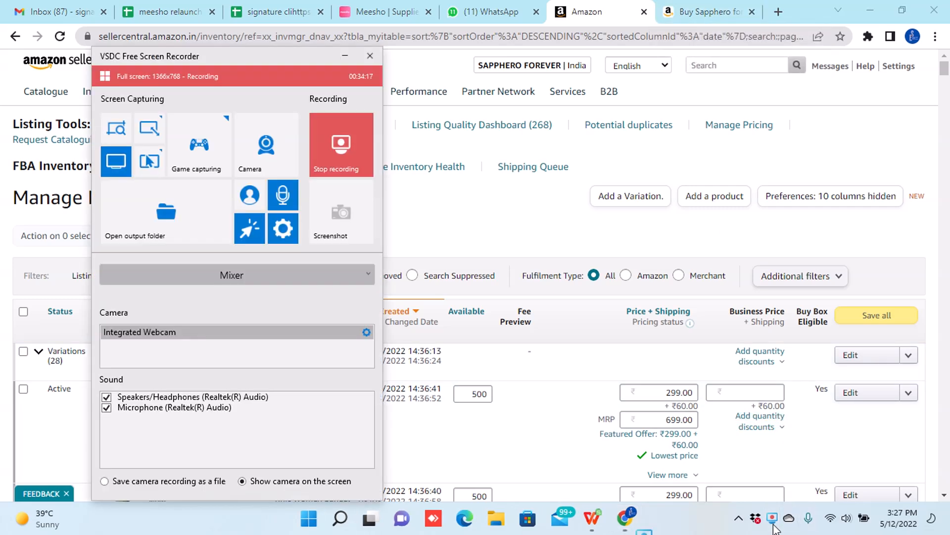